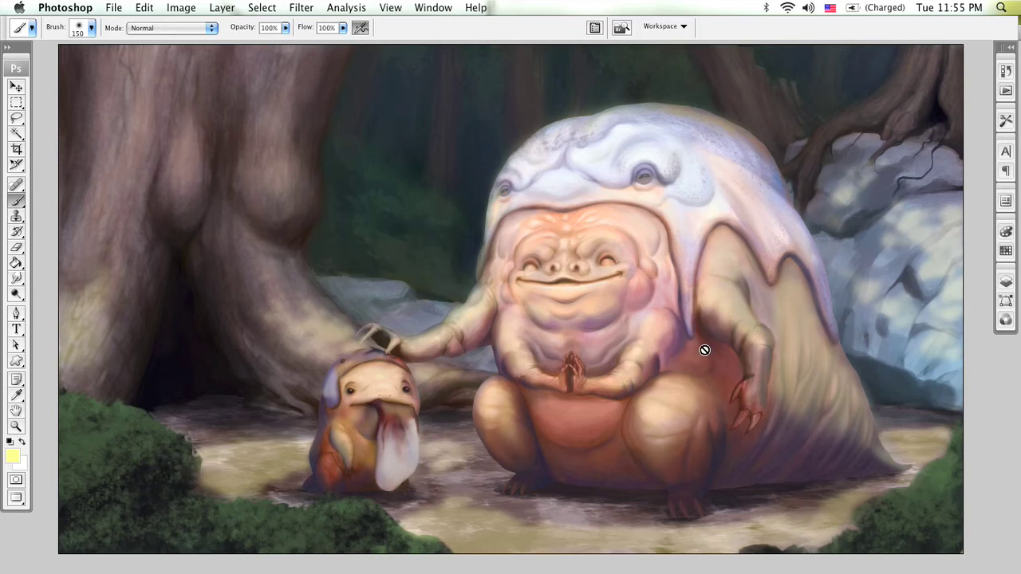
# Compare the painting with the FX layer group hidden and shown
pyautogui.click(1007, 285)
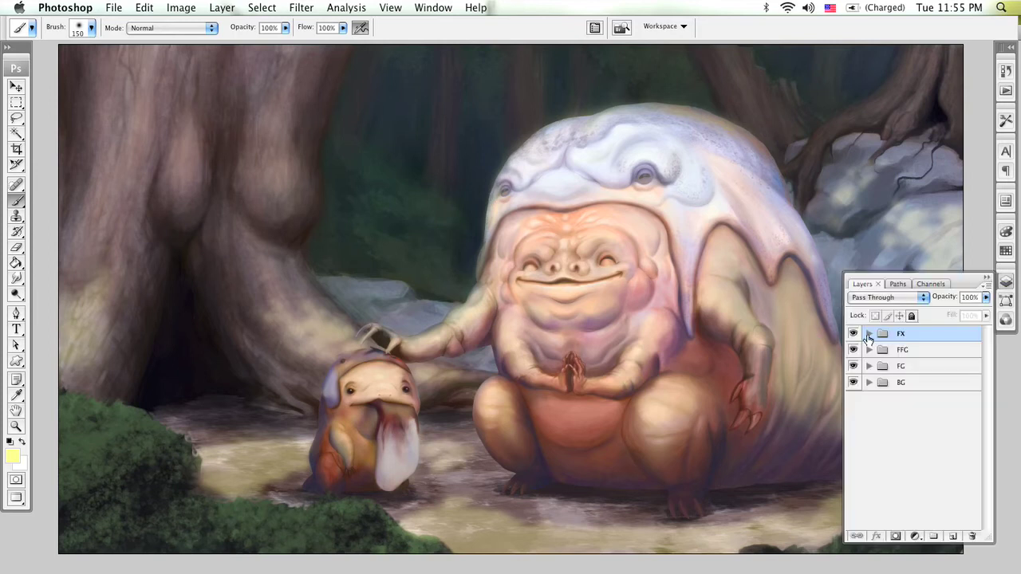
pyautogui.click(854, 333)
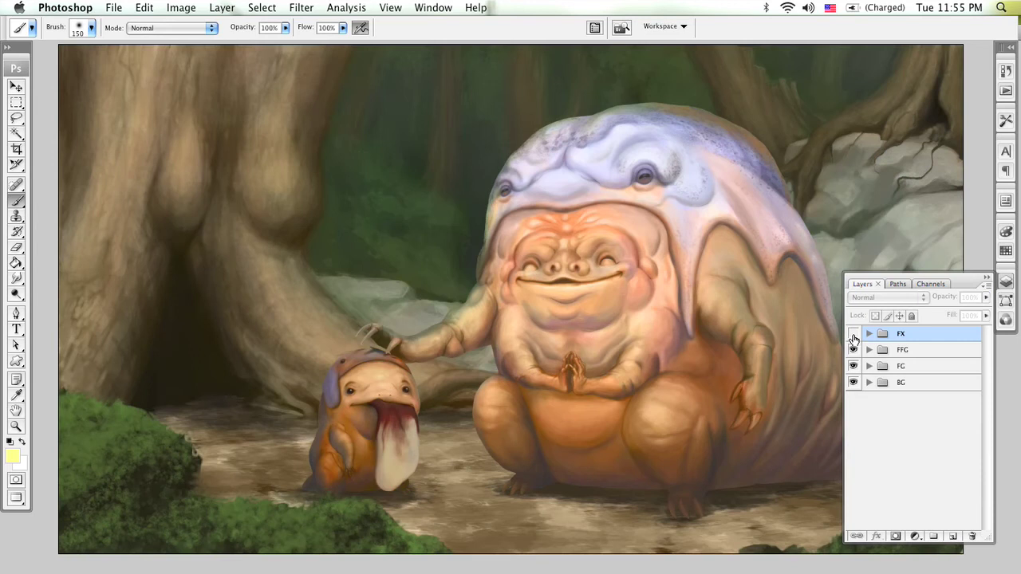
pyautogui.click(854, 334)
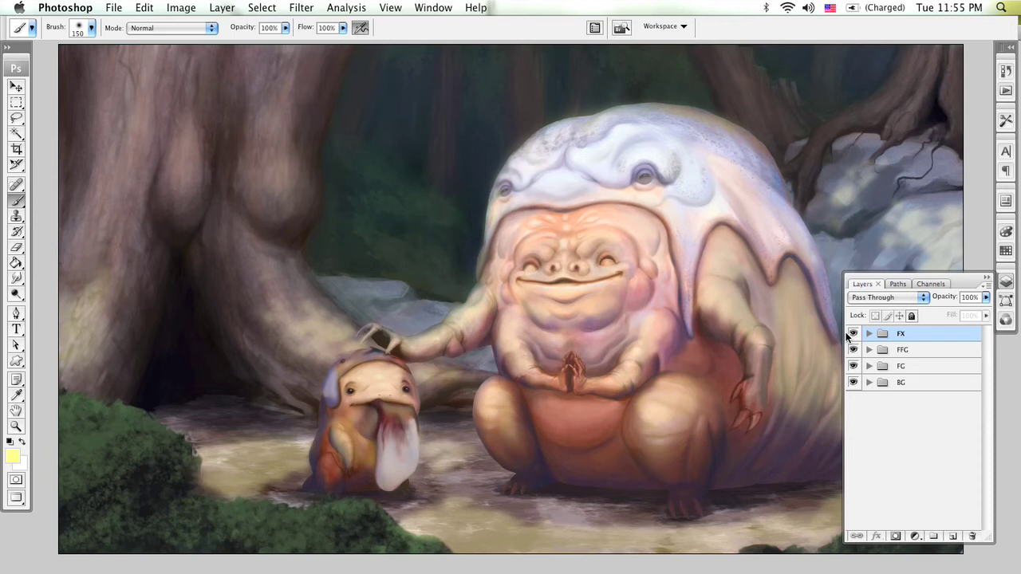
pyautogui.click(115, 7)
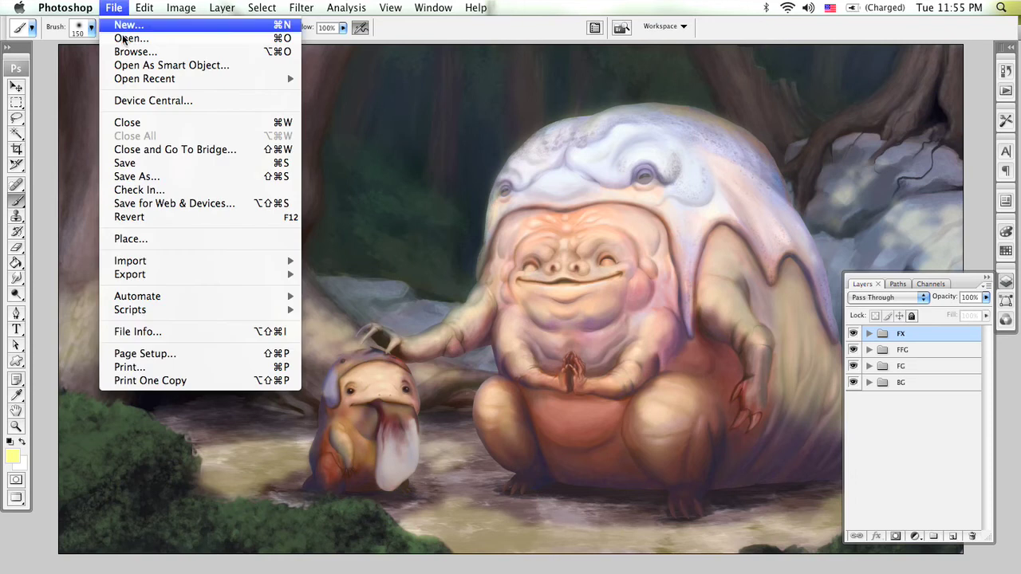
pyautogui.click(115, 5)
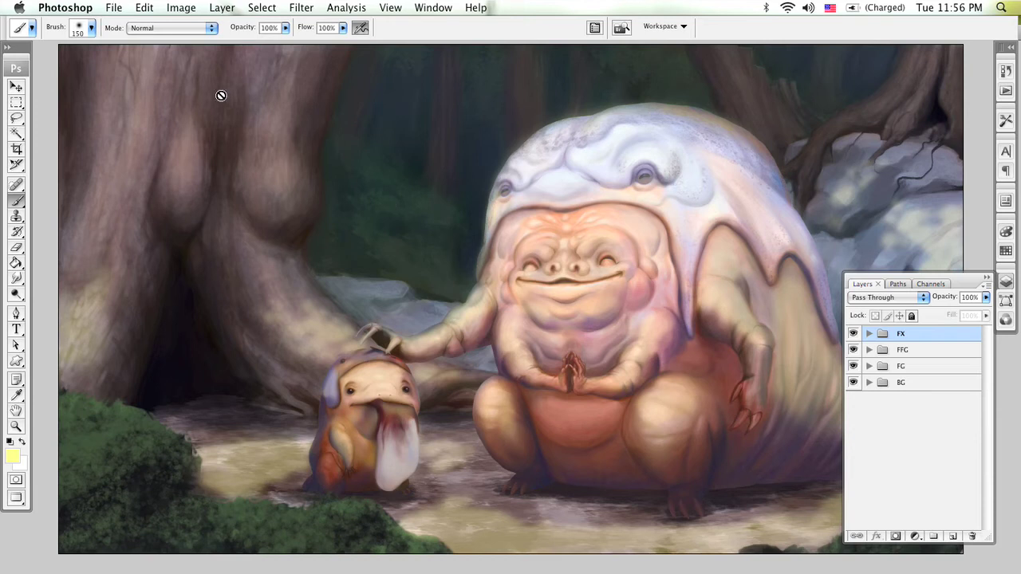
pyautogui.click(112, 7)
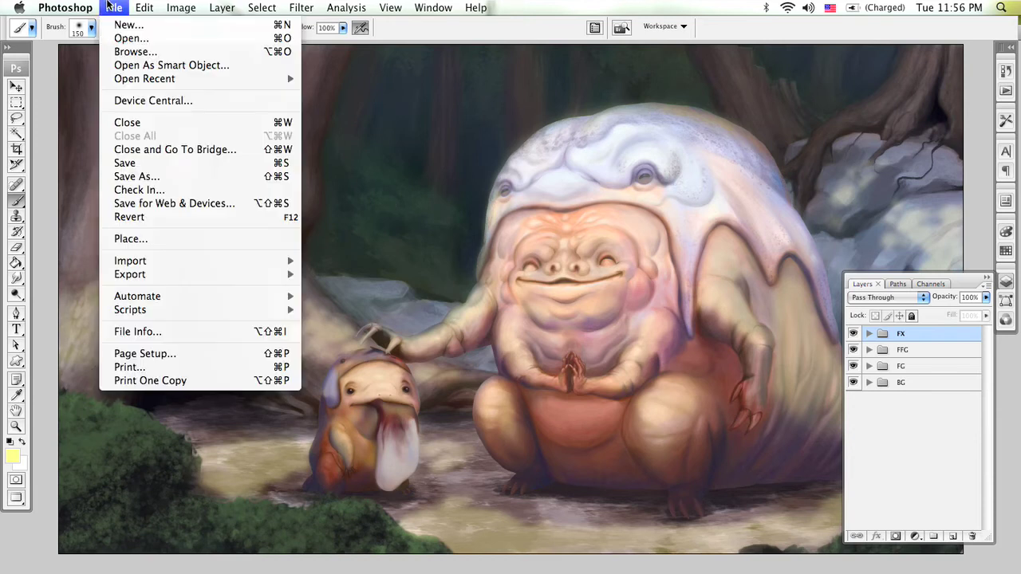
pyautogui.click(111, 8)
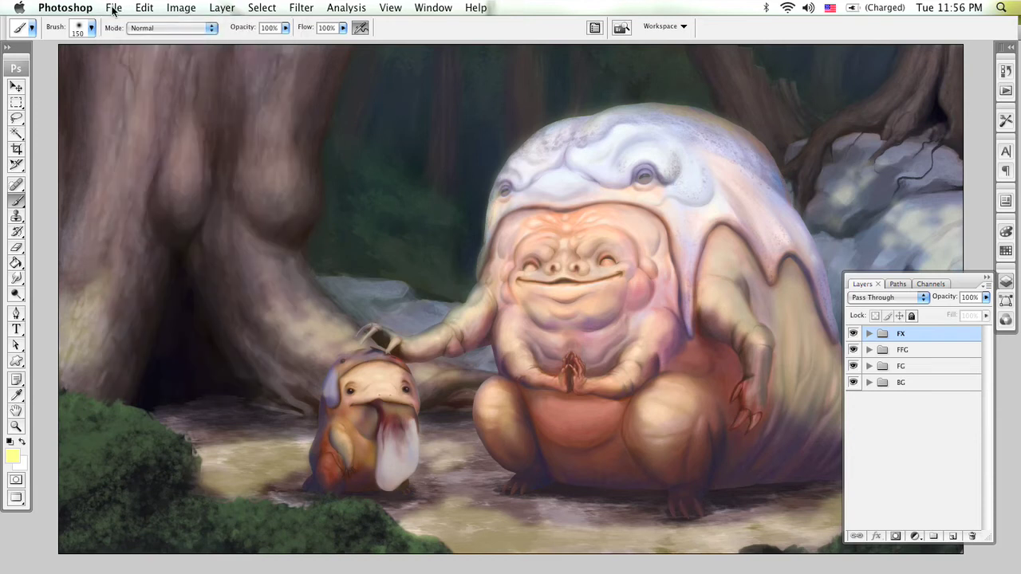
# Save the painting as a separate Photoshop file, adding FIN to the end of the name snackingCutie, with maximized compatibility
pyautogui.click(116, 7)
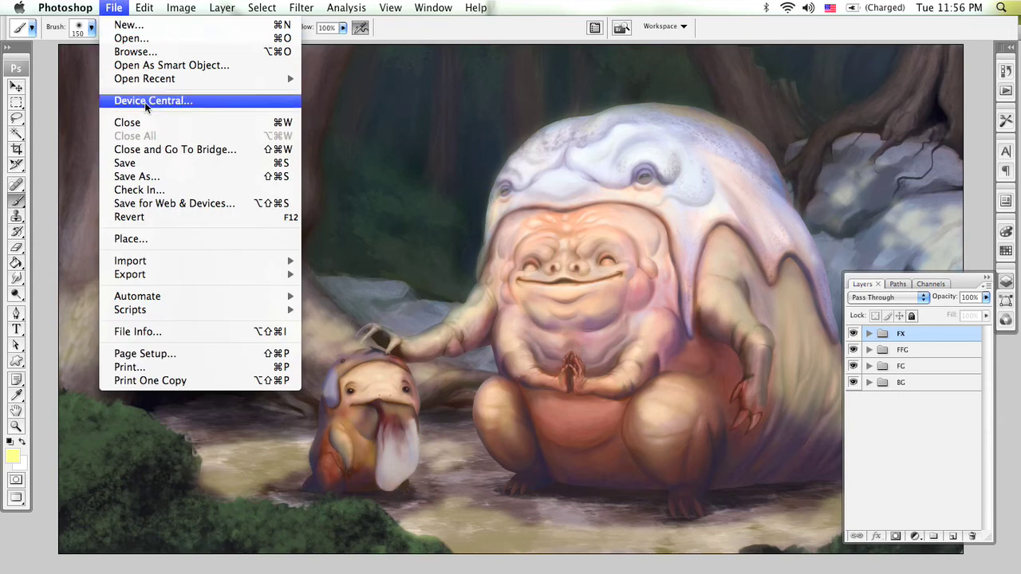
pyautogui.click(196, 176)
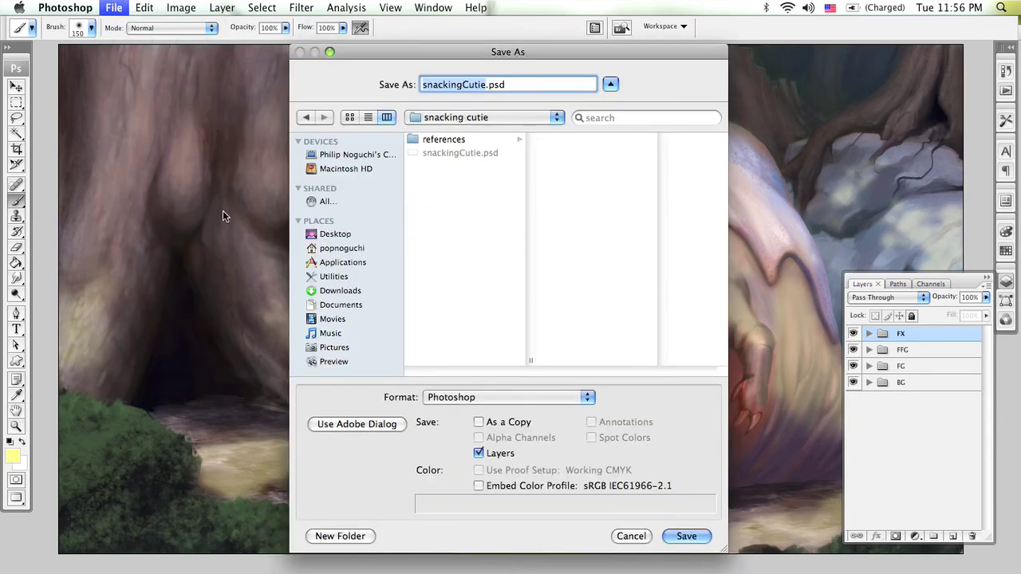
pyautogui.click(488, 85)
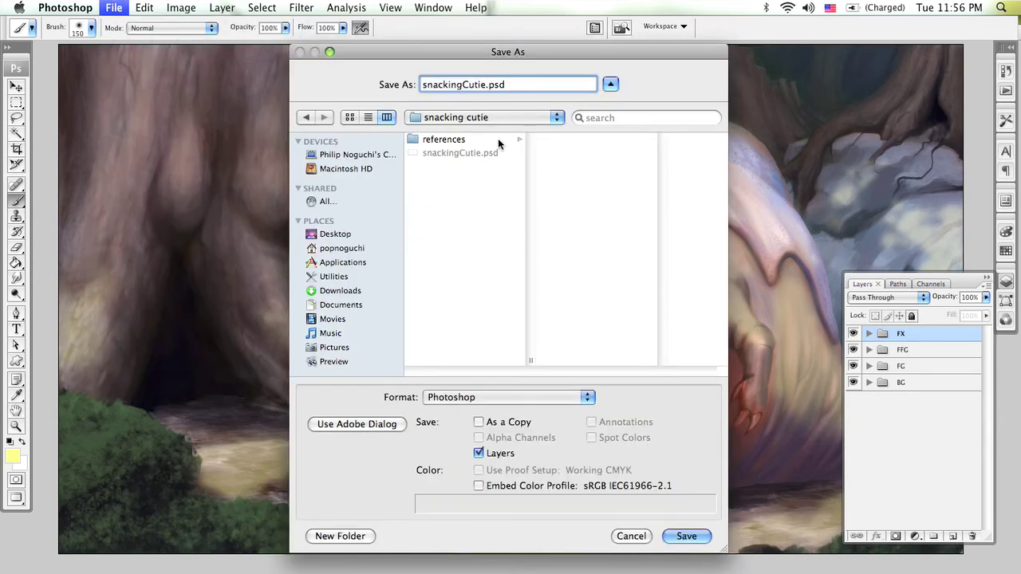
pyautogui.write('FIN')
pyautogui.press('Return')
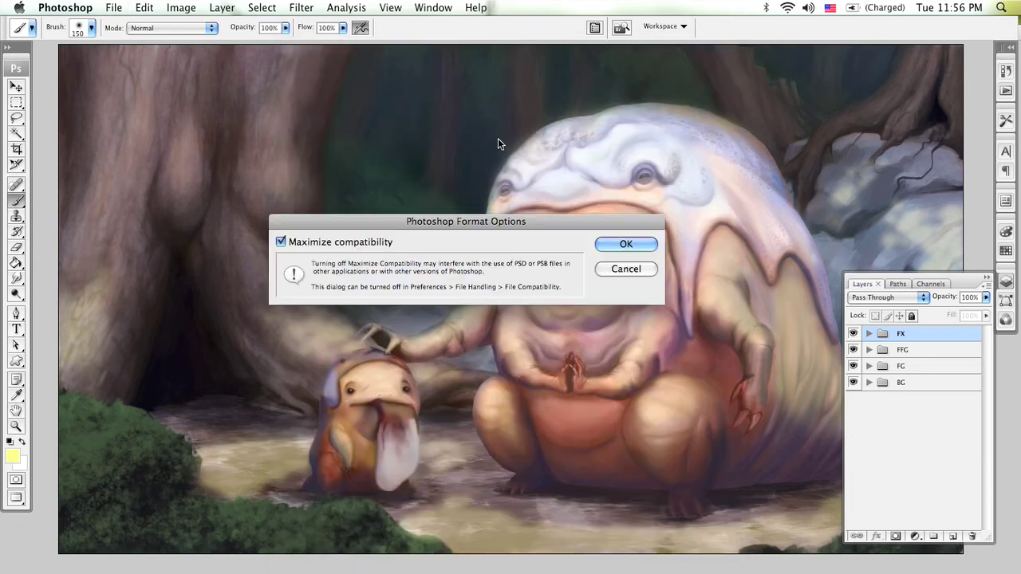
pyautogui.press('Return')
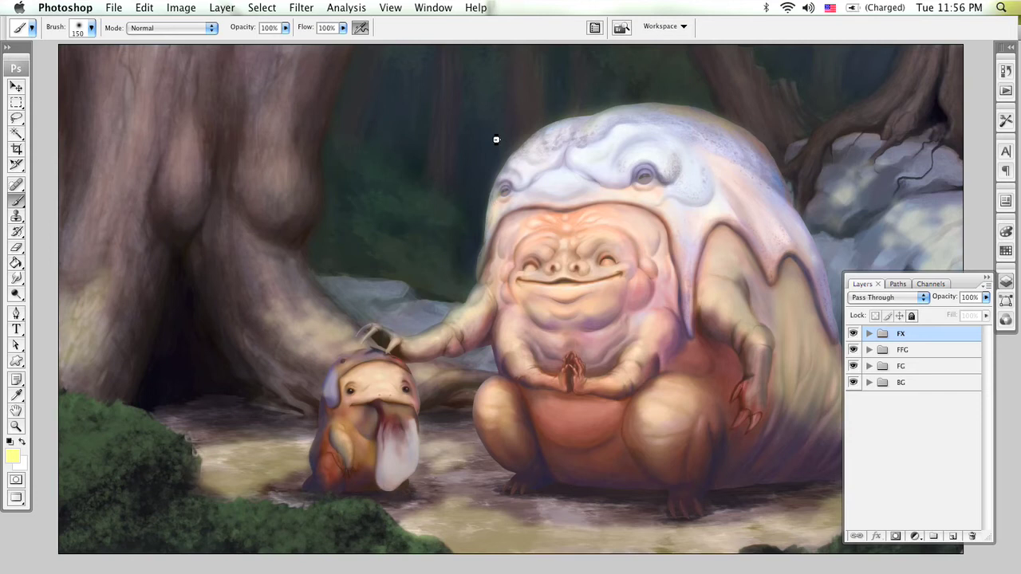
# Merge the BG layer group into a single layer
pyautogui.click(901, 387)
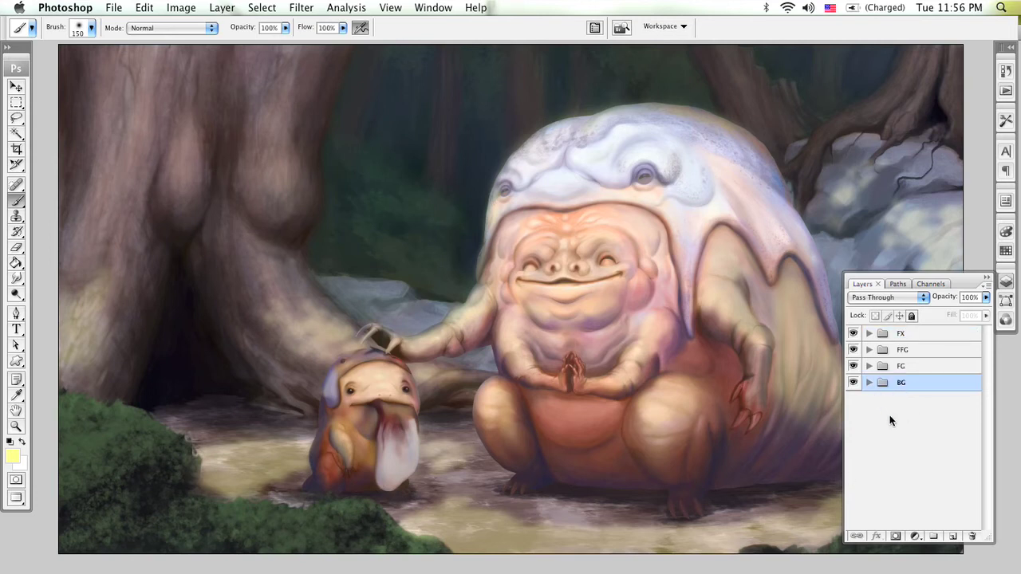
pyautogui.click(870, 383)
pyautogui.click(870, 383)
pyautogui.press('super+e')
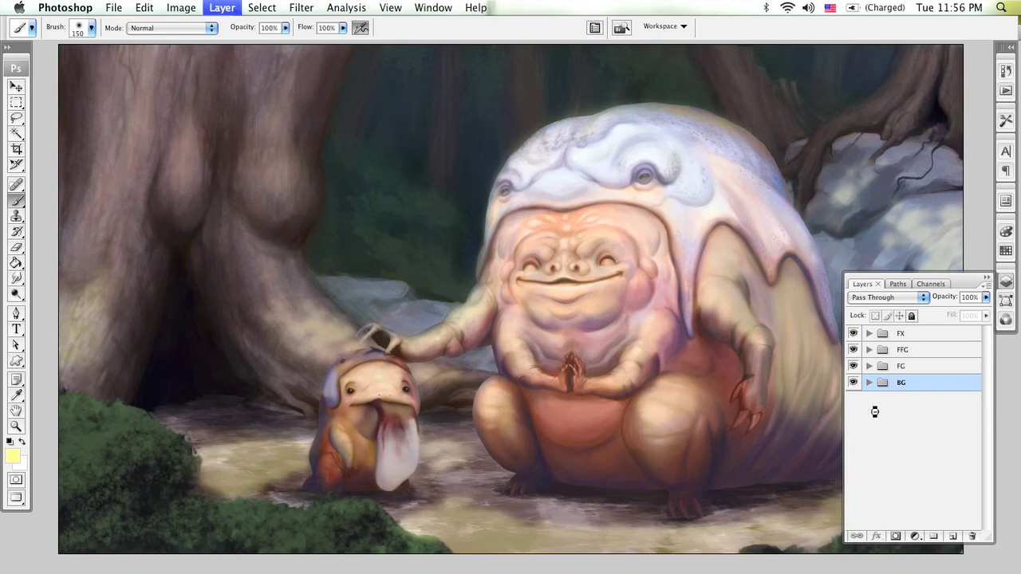
# Check the contents of the FG group and merge it into a single layer
pyautogui.click(909, 371)
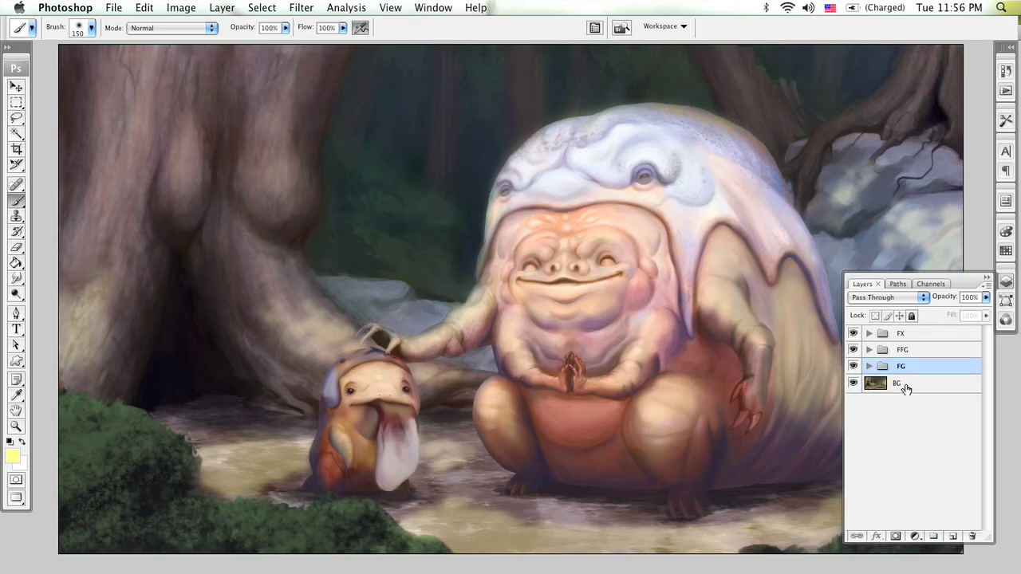
pyautogui.click(869, 366)
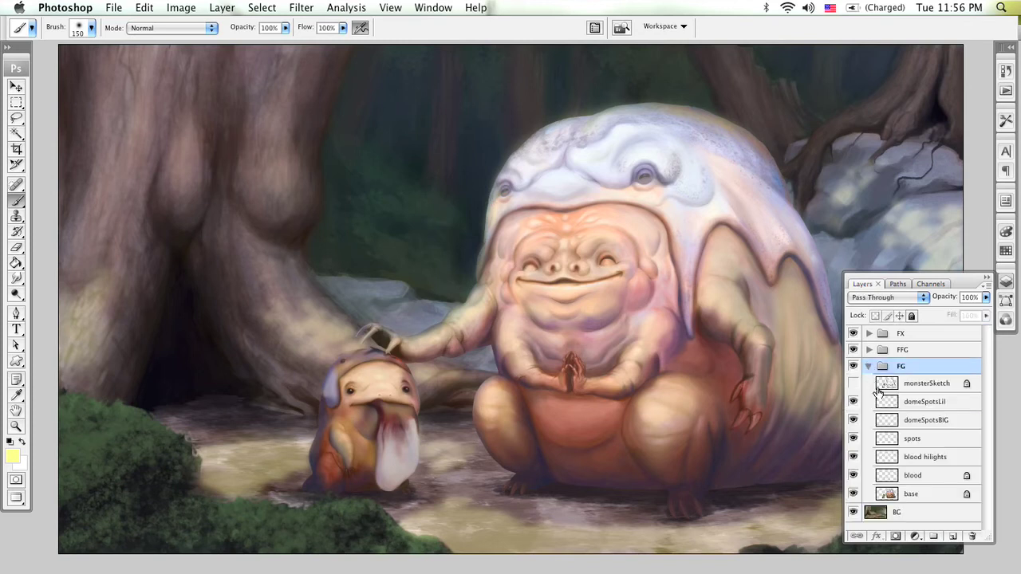
pyautogui.click(869, 366)
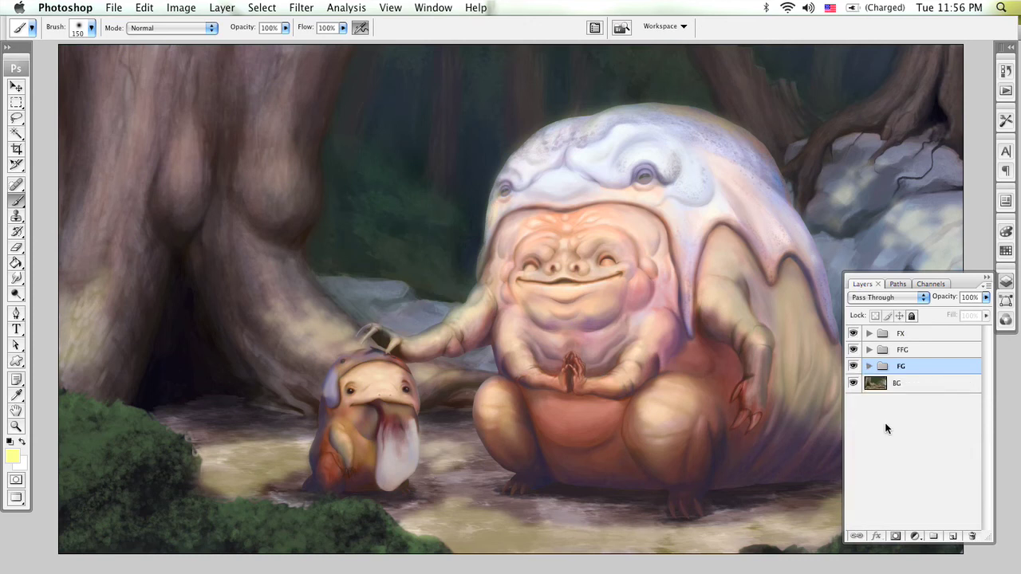
pyautogui.press('super+e')
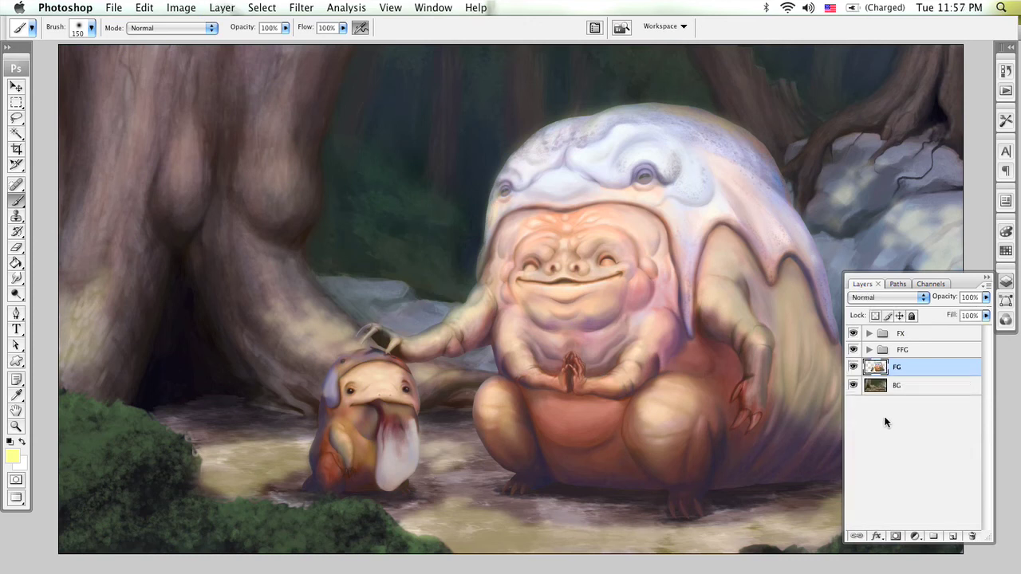
# Check the contents of the FFG group and merge it into a single layer
pyautogui.click(868, 349)
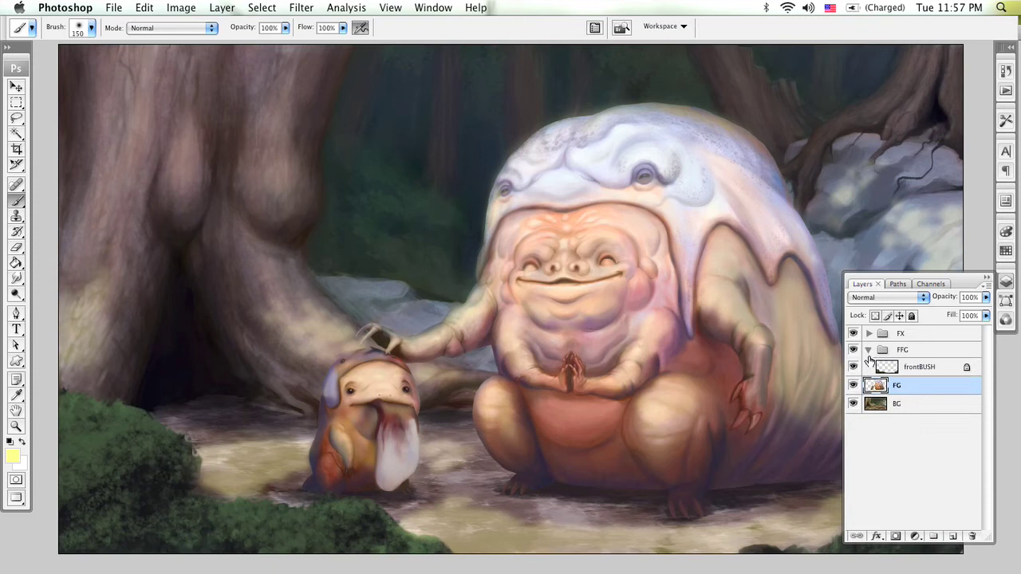
pyautogui.click(868, 349)
pyautogui.click(910, 353)
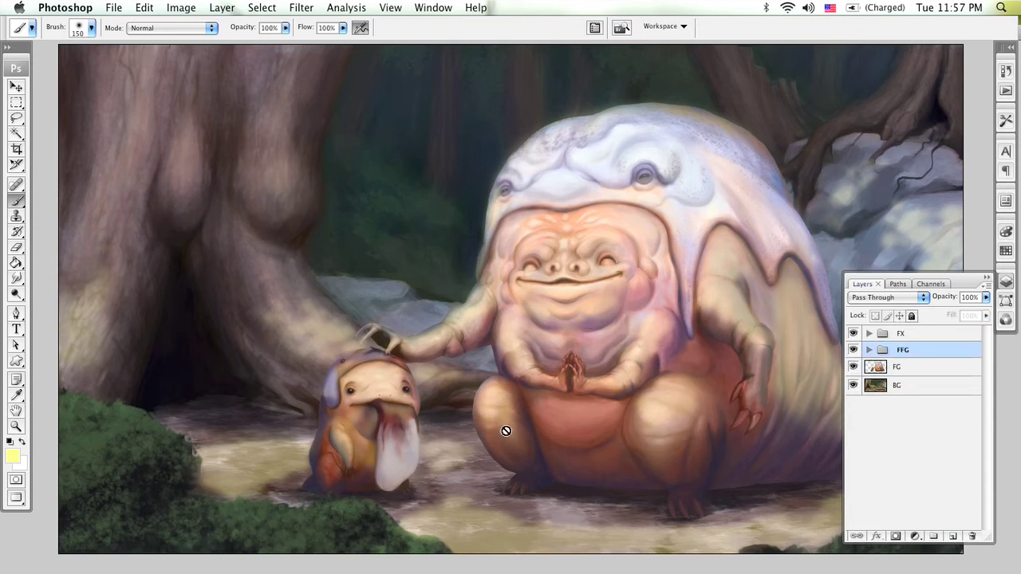
pyautogui.press('super+e')
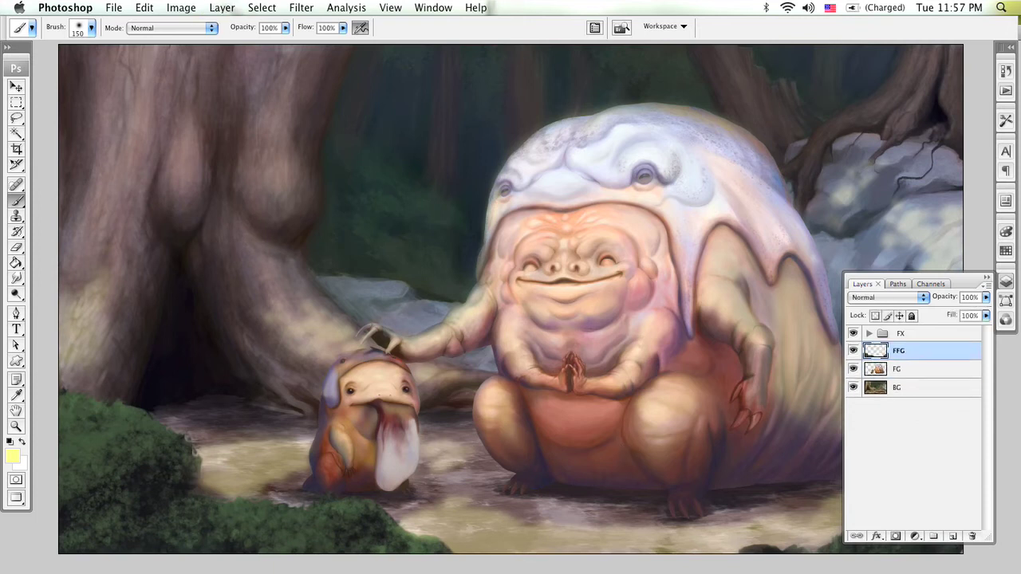
# Compare the merged layers with and without the FX group and look at that group's contents
pyautogui.click(854, 334)
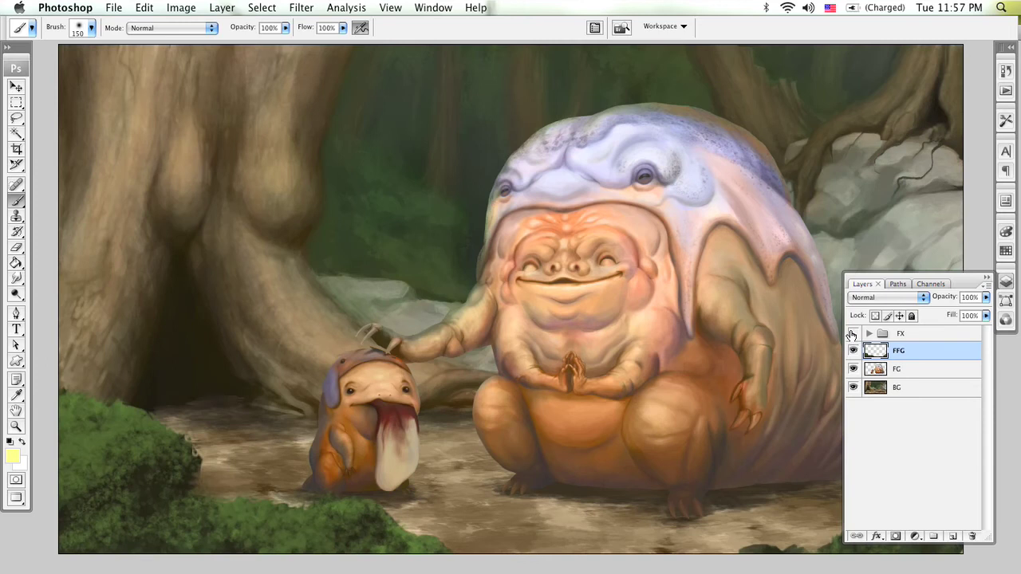
pyautogui.click(853, 334)
pyautogui.click(868, 333)
pyautogui.click(869, 333)
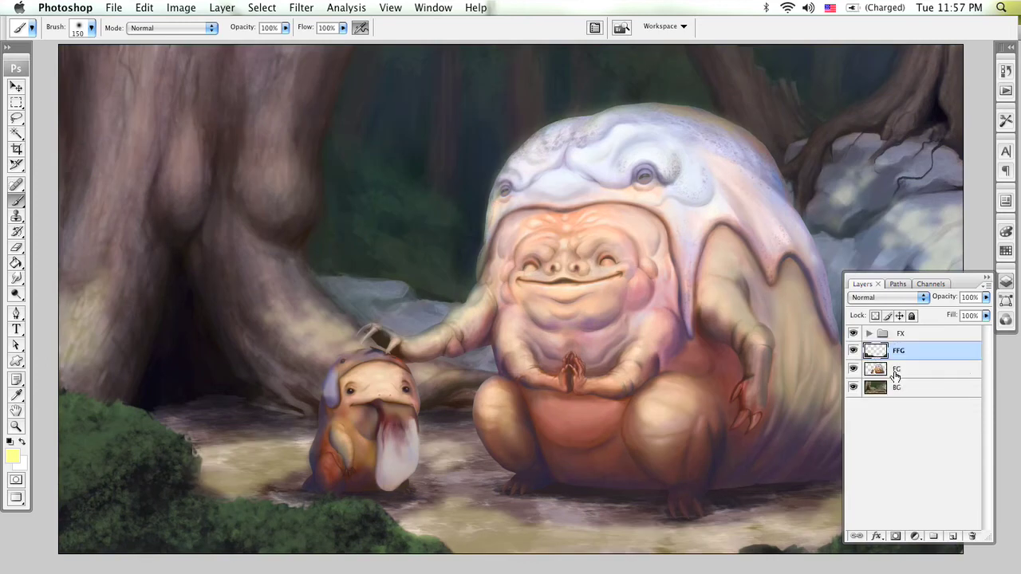
# Create a layer group above the FFG layer and name it Original plate
pyautogui.click(934, 536)
pyautogui.doubleClick(910, 351)
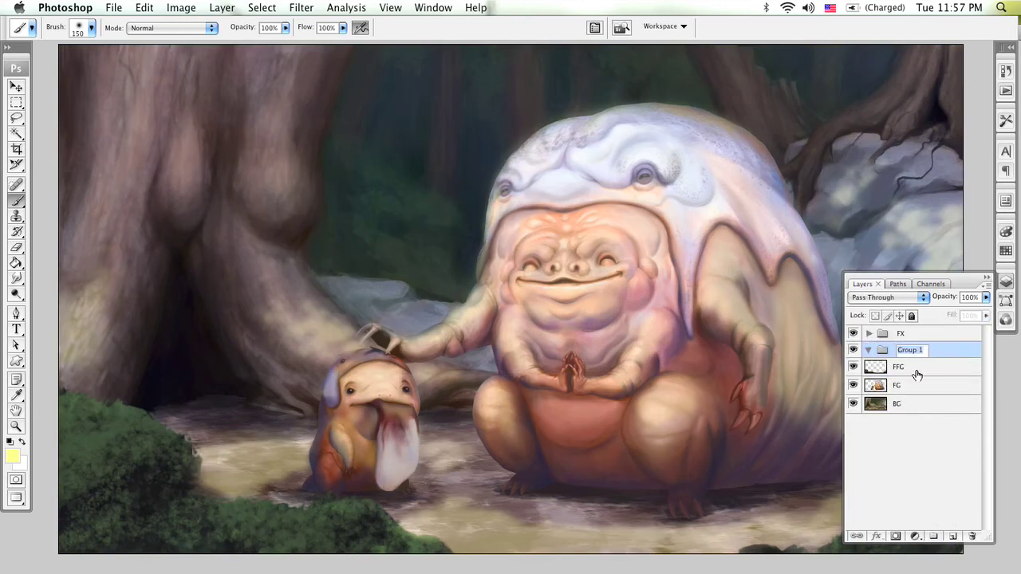
pyautogui.write('Original plate')
pyautogui.press('Return')
# Move the FFG, FG and BG layers together into the Original plate group
pyautogui.click(921, 367)
pyautogui.keyDown('shift'); pyautogui.click(919, 405); pyautogui.keyUp('shift')
pyautogui.moveTo(922, 367)
pyautogui.mouseDown()
pyautogui.moveTo(919, 355)
pyautogui.moveTo(923, 368)
pyautogui.mouseUp()
pyautogui.click(923, 368)
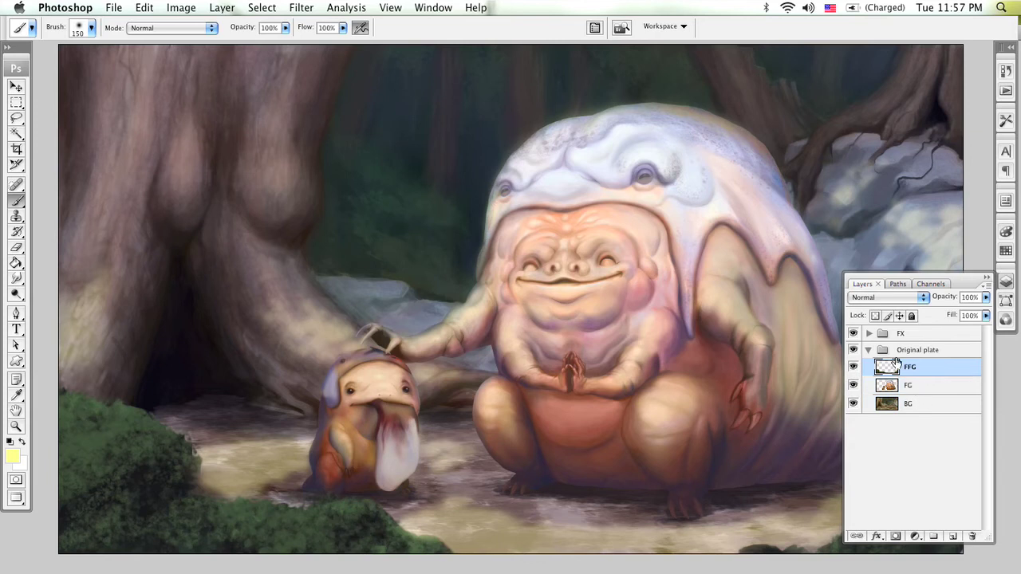
# Make the FFG layer active and set the Eraser to the speckled 200 px brush for work on the front bush's edge
pyautogui.click(917, 393)
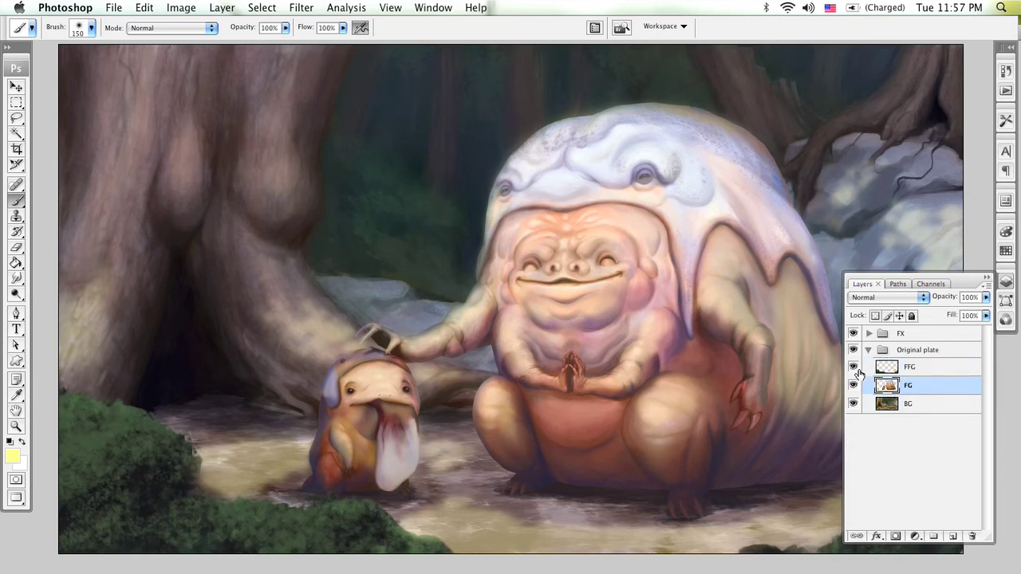
pyautogui.click(910, 370)
pyautogui.press('z')
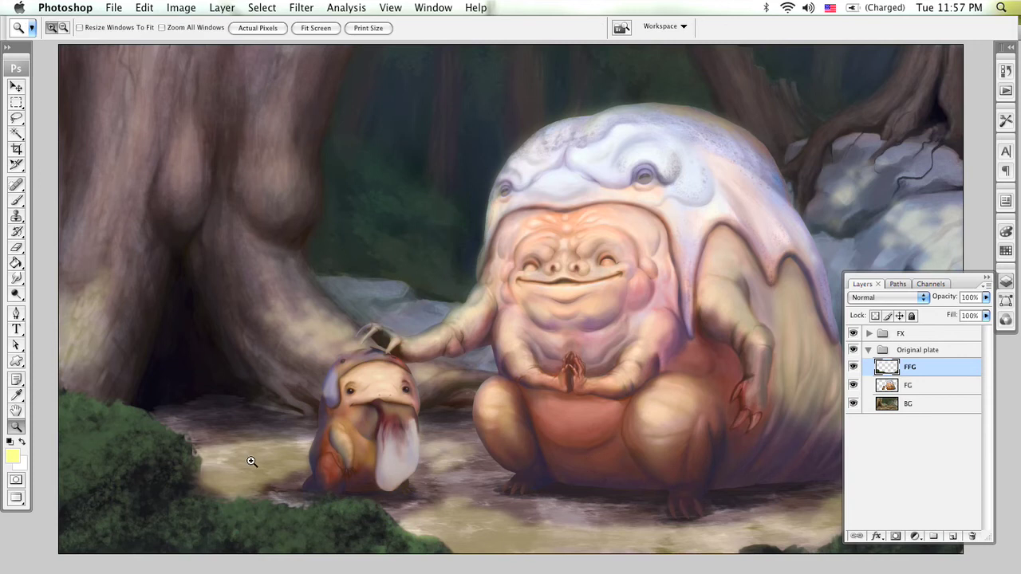
pyautogui.click(250, 461)
pyautogui.click(247, 455)
pyautogui.click(221, 465)
pyautogui.click(327, 422)
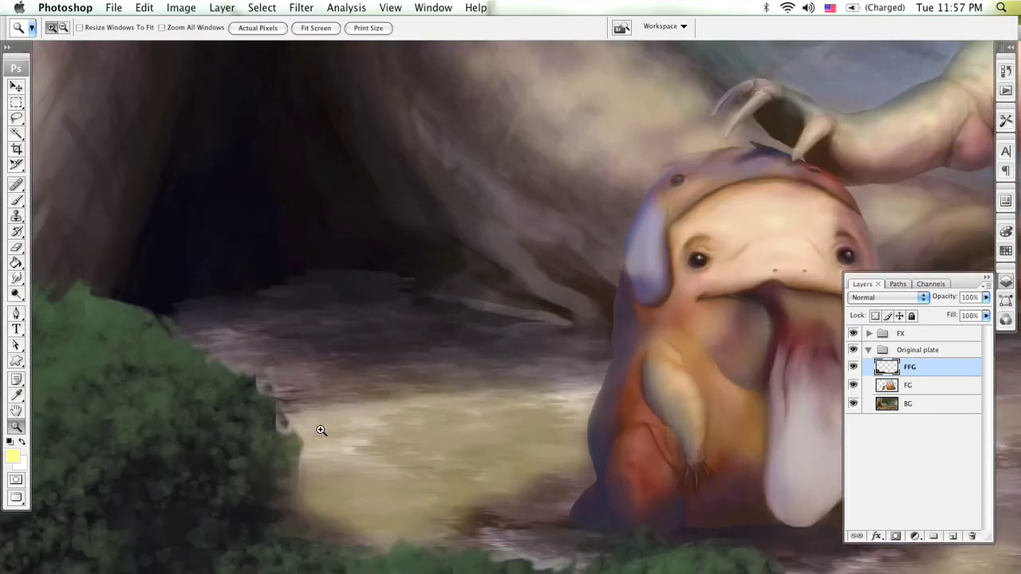
pyautogui.click(321, 431)
pyautogui.click(450, 426)
pyautogui.press('e')
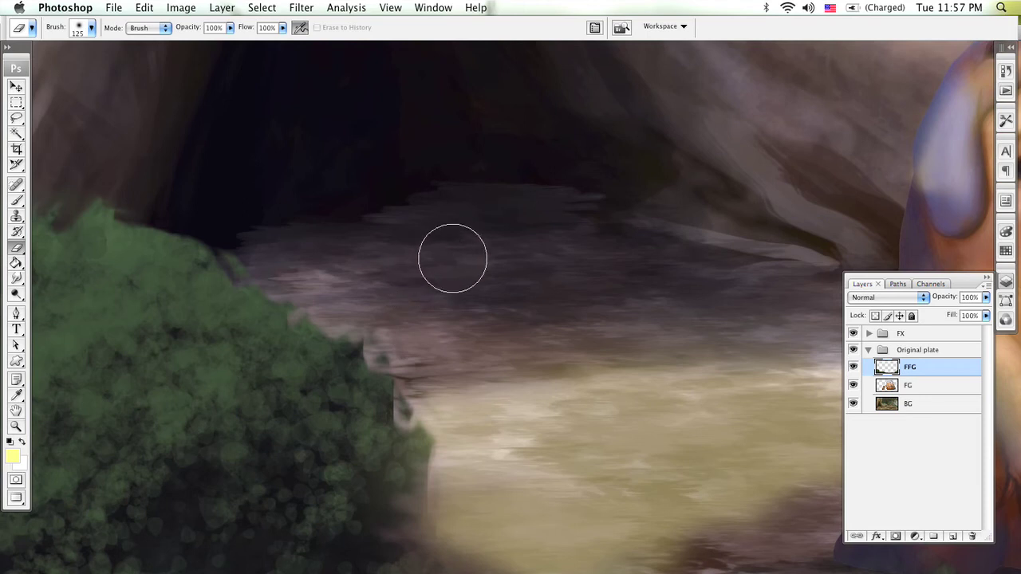
pyautogui.rightClick(456, 259)
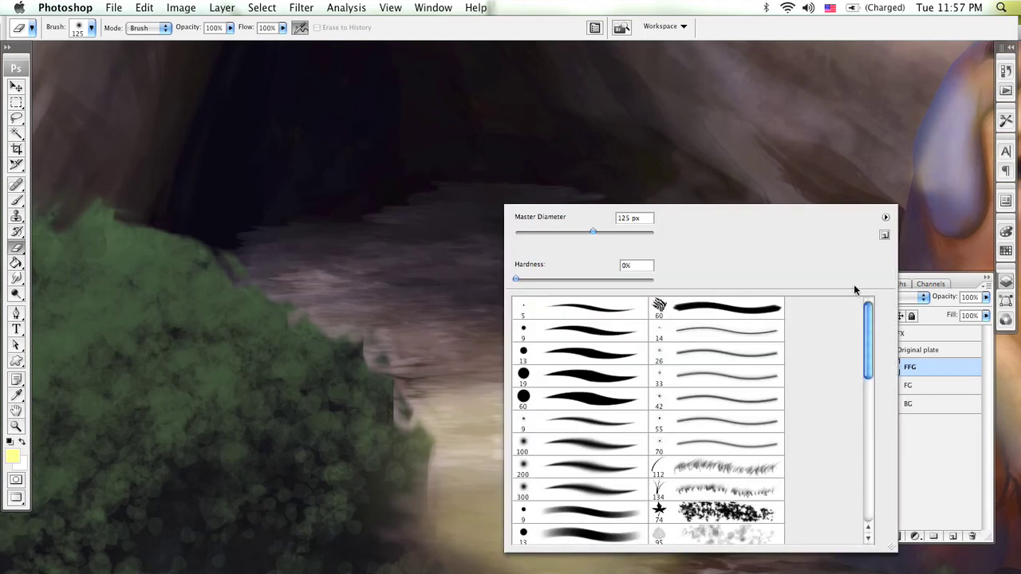
pyautogui.moveTo(870, 327)
pyautogui.mouseDown()
pyautogui.moveTo(870, 356)
pyautogui.moveTo(835, 378)
pyautogui.mouseUp()
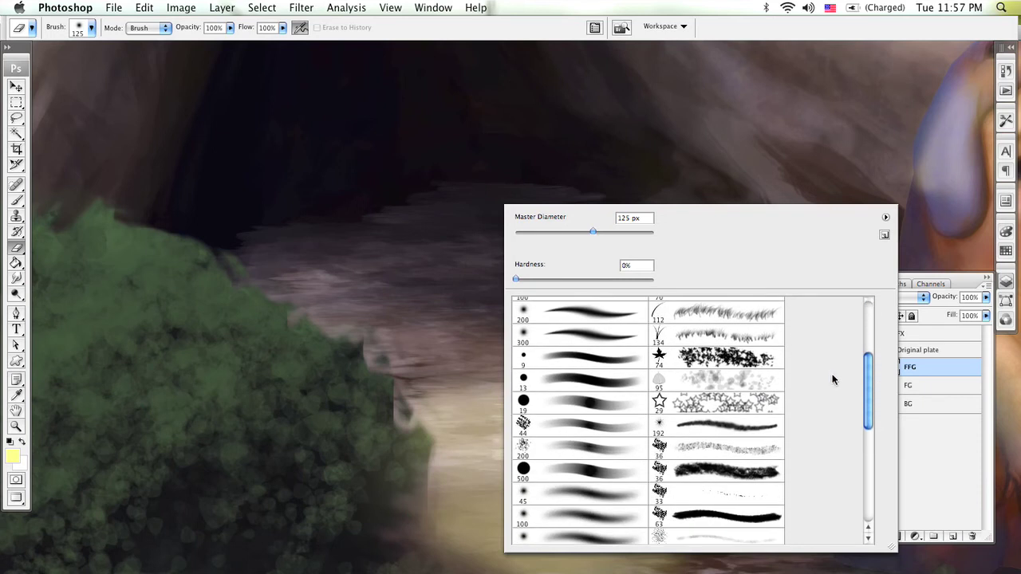
pyautogui.click(611, 453)
pyautogui.press('Escape')
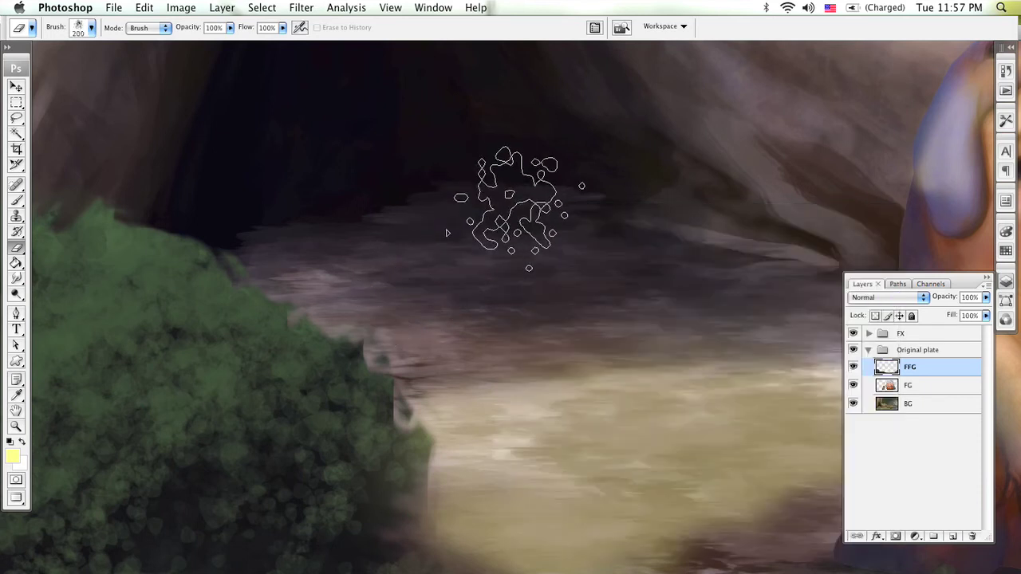
# Reduce the Eraser to 30 px and erase the stray smudges along the front bush's right edge
pyautogui.press('[')
pyautogui.press('[')
pyautogui.press('[')
pyautogui.press('[')
pyautogui.press('[')
pyautogui.press('[')
pyautogui.press('[')
pyautogui.press('[')
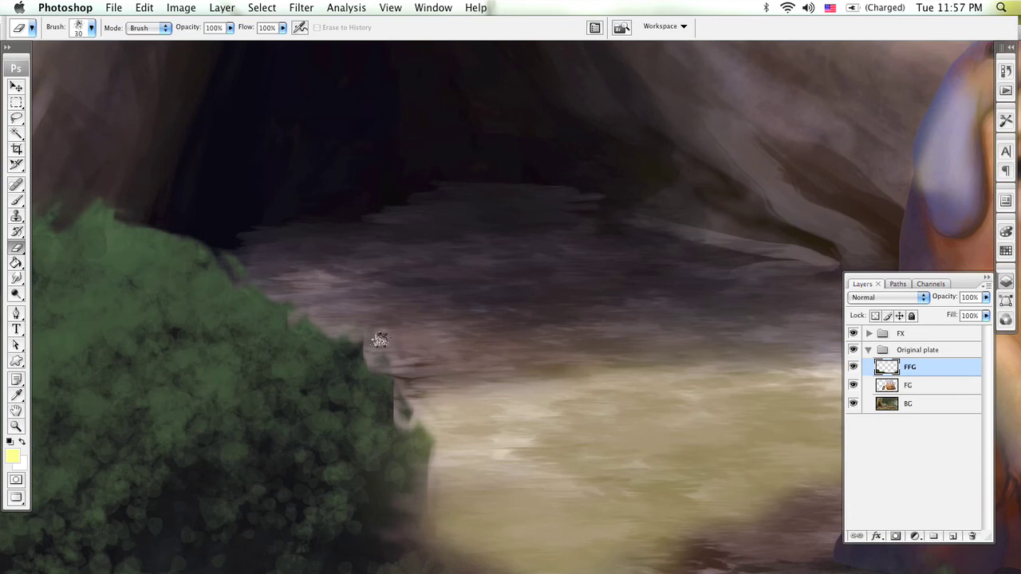
pyautogui.moveTo(405, 391); pyautogui.dragTo(409, 409)
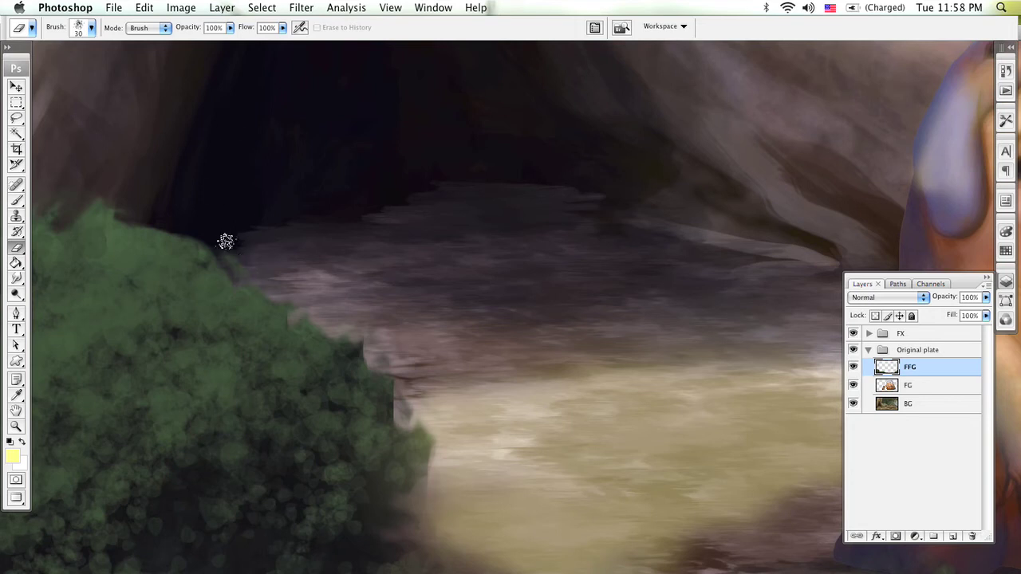
# Hide the FX group so the front bushes show in their original colours
pyautogui.press('super+plus')
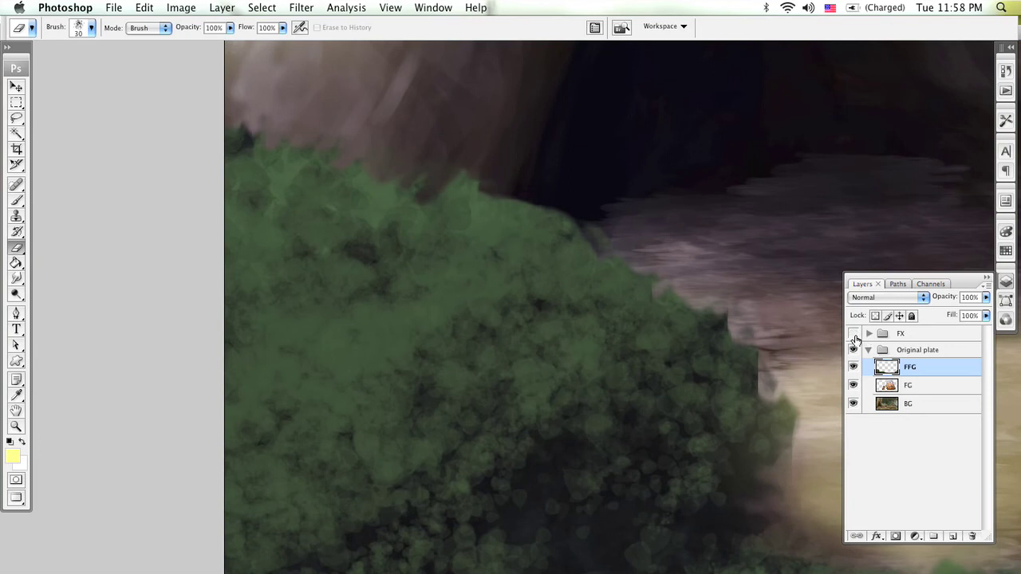
pyautogui.click(854, 334)
pyautogui.moveTo(729, 326); pyautogui.dragTo(536, 330)
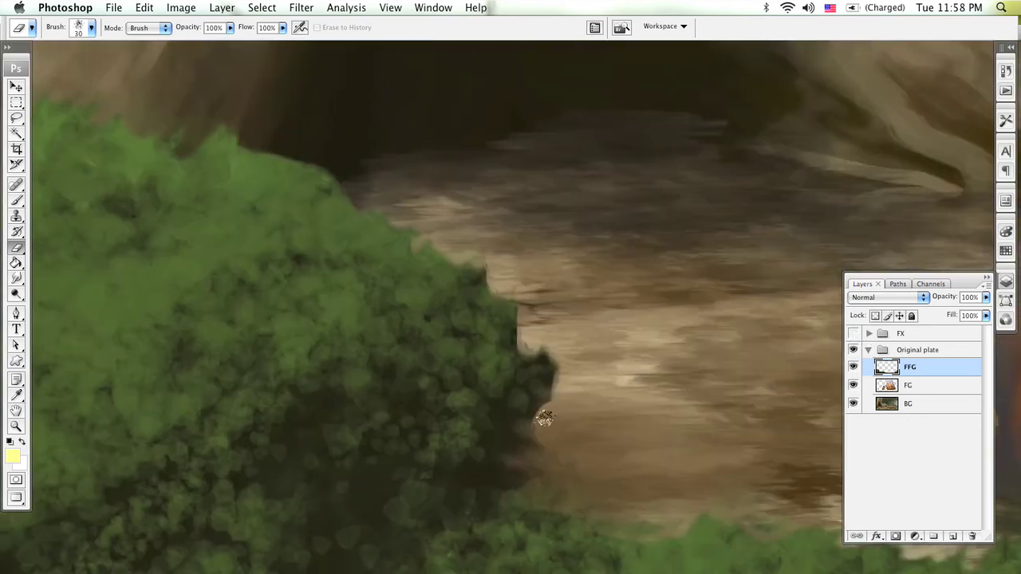
pyautogui.moveTo(611, 472); pyautogui.dragTo(282, 343)
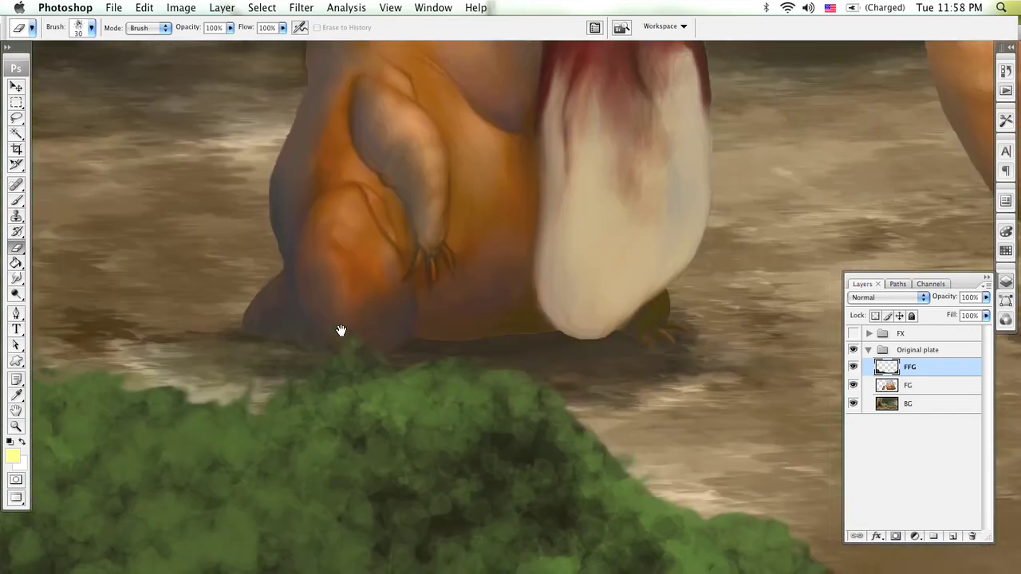
pyautogui.moveTo(579, 364); pyautogui.dragTo(219, 387)
pyautogui.moveTo(776, 151)
pyautogui.mouseDown()
pyautogui.moveTo(444, 295)
pyautogui.moveTo(455, 367)
pyautogui.mouseUp()
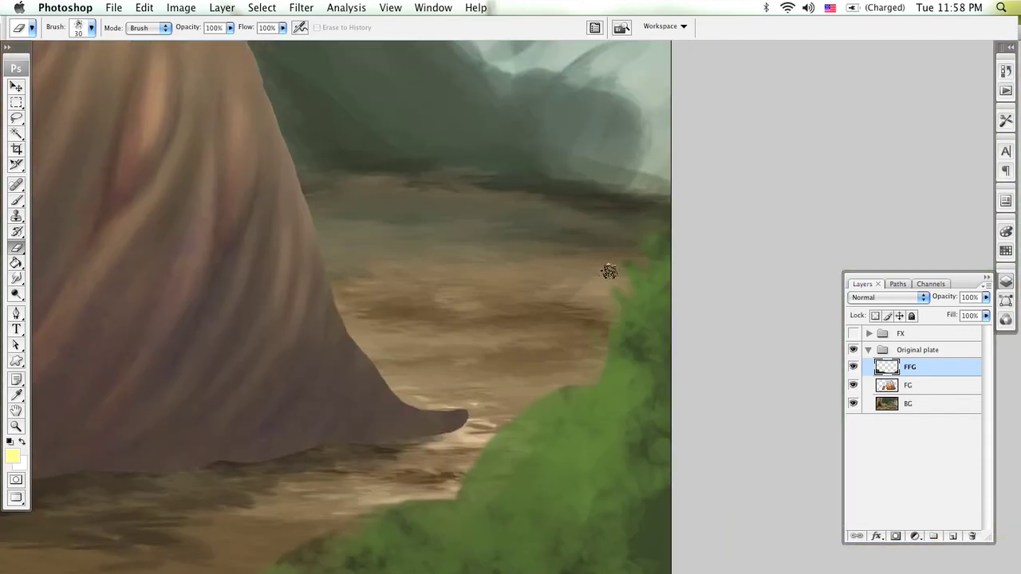
# Examine the large creature's right side and tail against the background and the right-hand bush
pyautogui.press('z')
pyautogui.keyDown('alt'); pyautogui.click(458, 304); pyautogui.keyUp('alt')
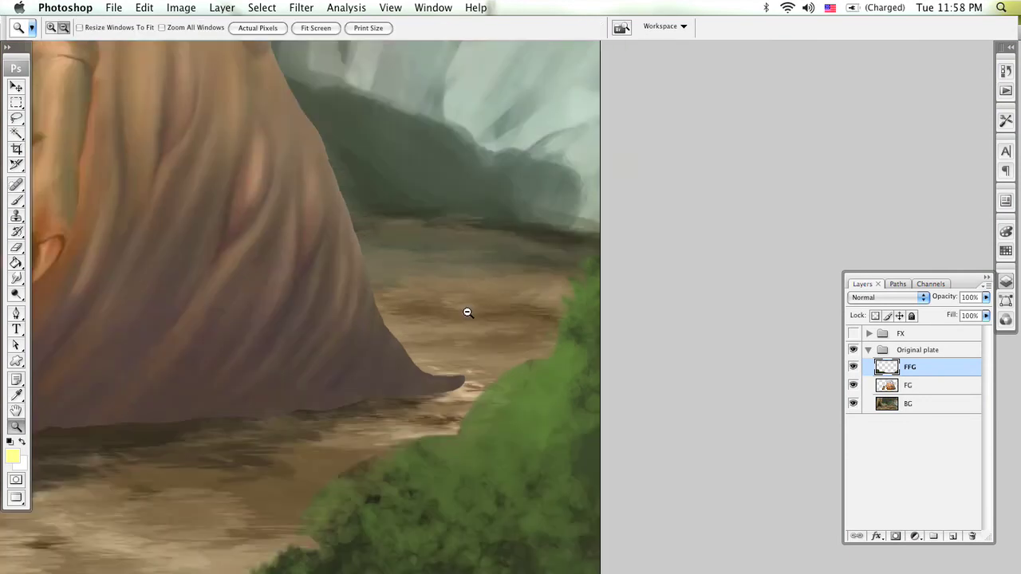
pyautogui.keyDown('alt'); pyautogui.click(465, 312); pyautogui.keyUp('alt')
pyautogui.keyDown('alt'); pyautogui.click(462, 312); pyautogui.keyUp('alt')
pyautogui.press('super+equal')
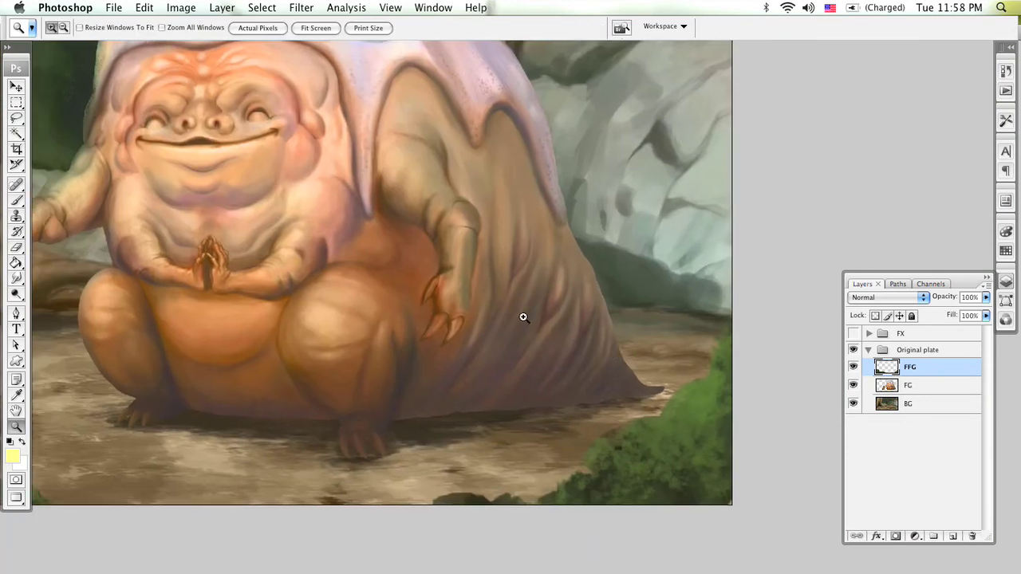
pyautogui.click(524, 318)
pyautogui.moveTo(499, 346); pyautogui.dragTo(661, 356)
pyautogui.moveTo(620, 316); pyautogui.dragTo(504, 453)
pyautogui.moveTo(632, 386); pyautogui.dragTo(459, 303)
# Make the FG layer active and load its outline as a selection around both creatures
pyautogui.click(882, 387)
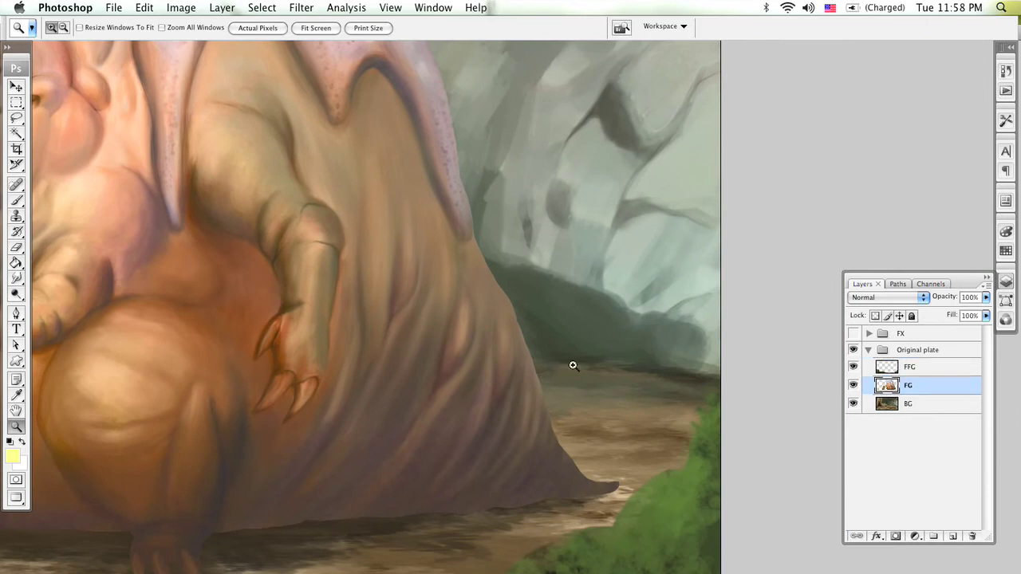
pyautogui.press('super+equal')
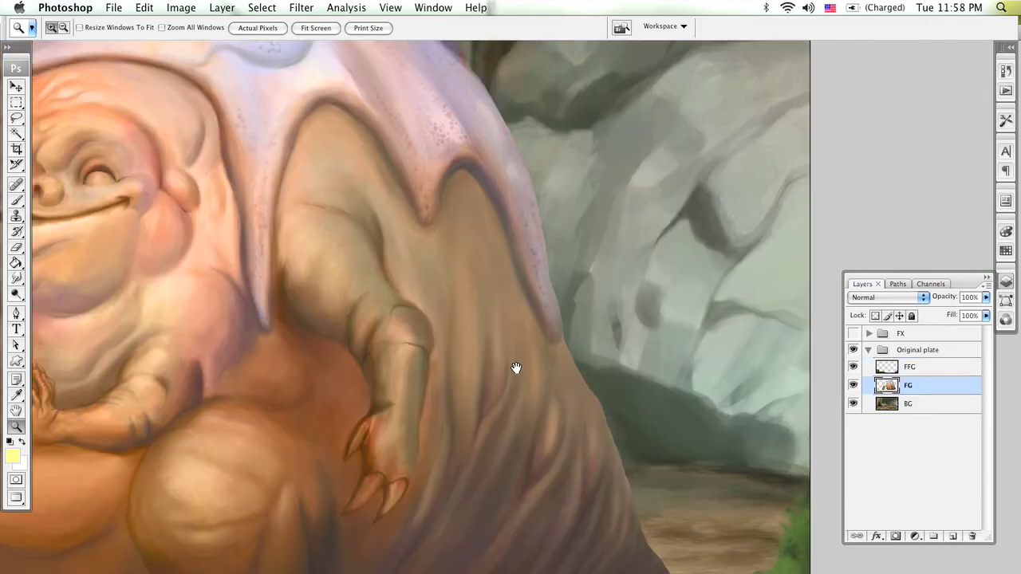
pyautogui.keyDown('alt'); pyautogui.click(561, 370); pyautogui.keyUp('alt')
pyautogui.keyDown('alt'); pyautogui.click(562, 370); pyautogui.keyUp('alt')
pyautogui.keyDown('alt'); pyautogui.click(562, 370); pyautogui.keyUp('alt')
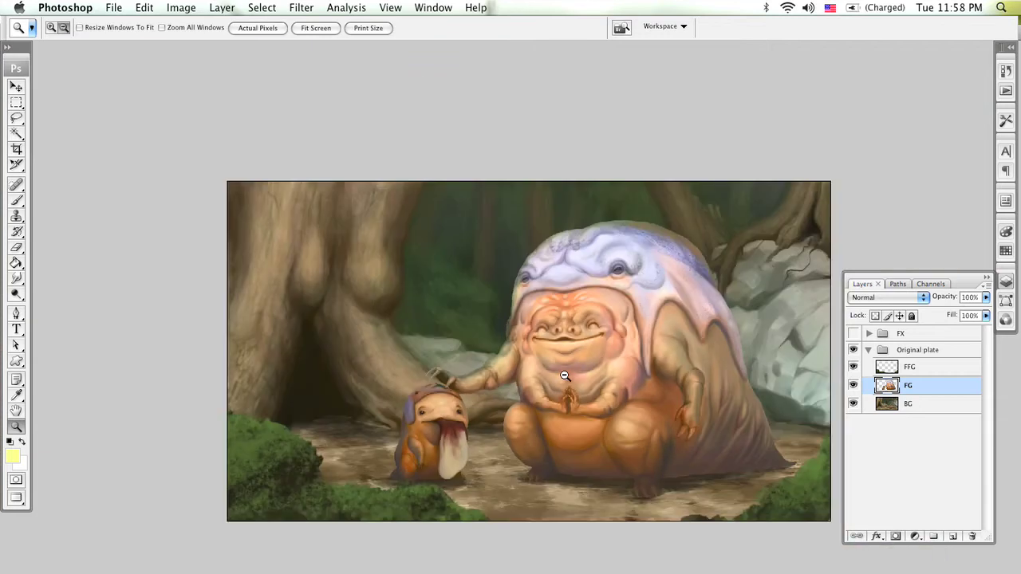
pyautogui.moveTo(562, 370); pyautogui.dragTo(507, 317)
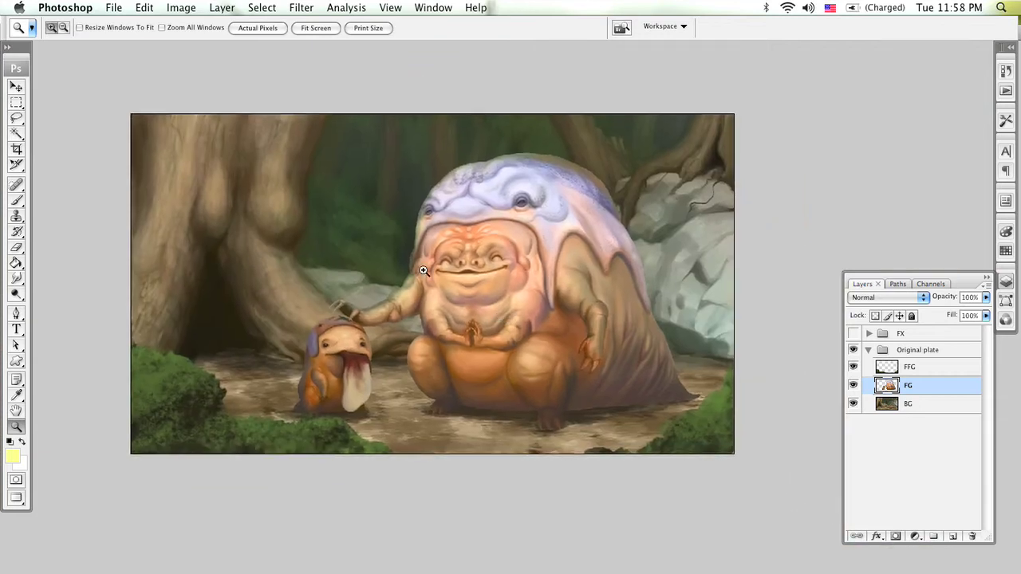
pyautogui.click(380, 342)
pyautogui.click(391, 344)
pyautogui.click(392, 338)
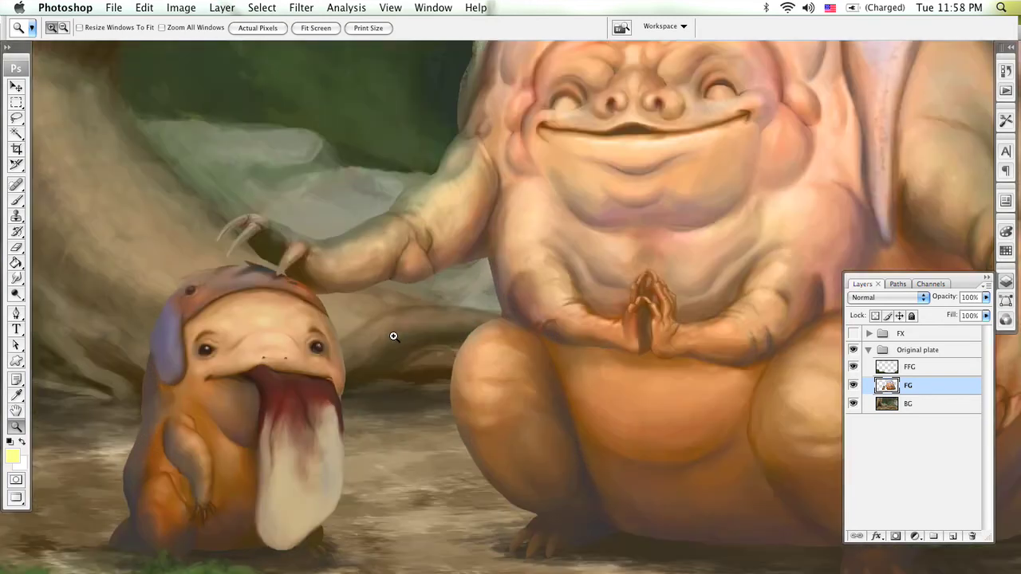
pyautogui.click(394, 335)
pyautogui.click(470, 292)
pyautogui.click(693, 433)
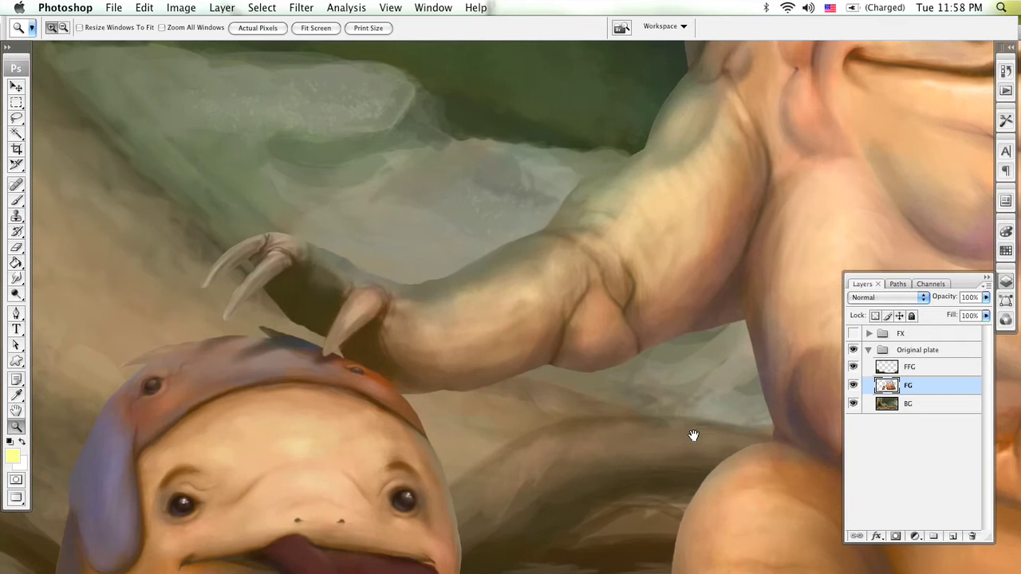
pyautogui.keyDown('super'); pyautogui.click(887, 386); pyautogui.keyUp('super')
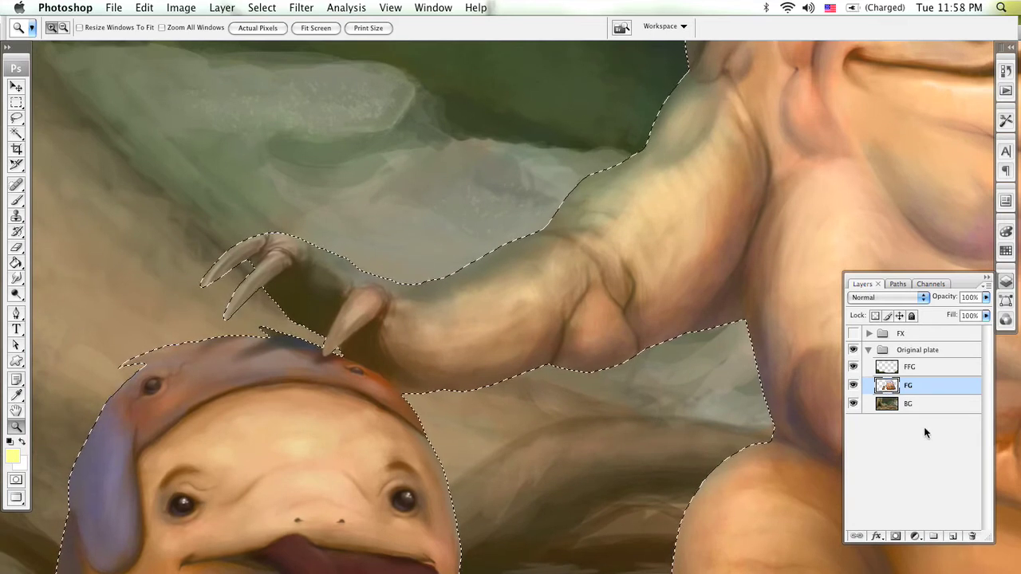
# Create a new layer above the FG layer and name it cutieBacklight
pyautogui.click(953, 536)
pyautogui.doubleClick(916, 385)
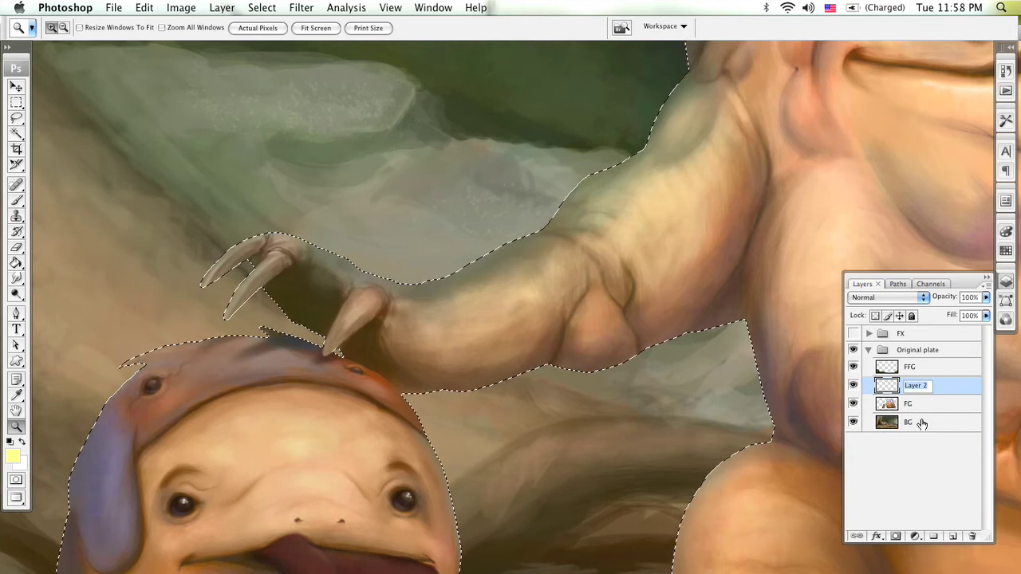
pyautogui.write('back')
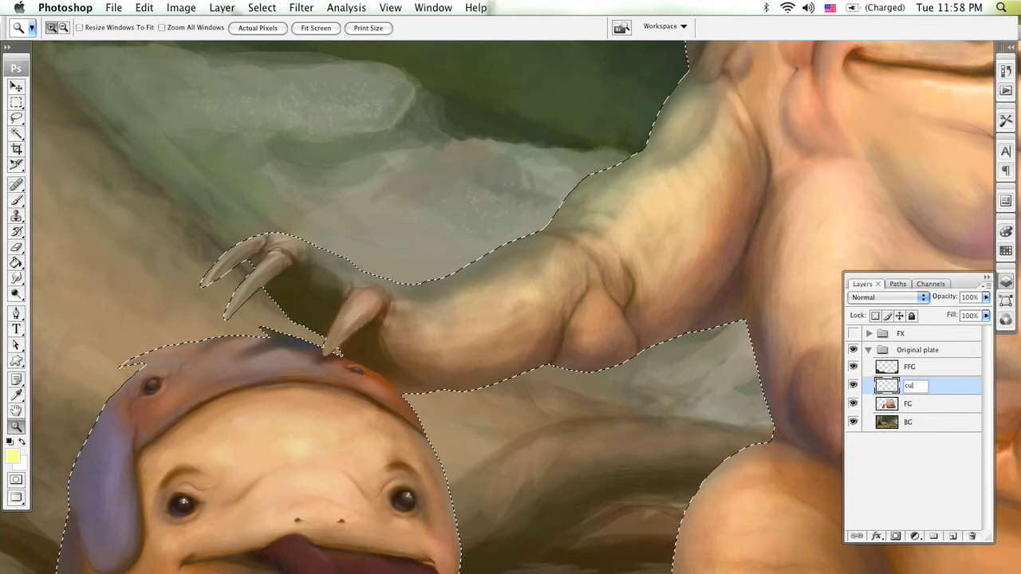
pyautogui.write('Back')
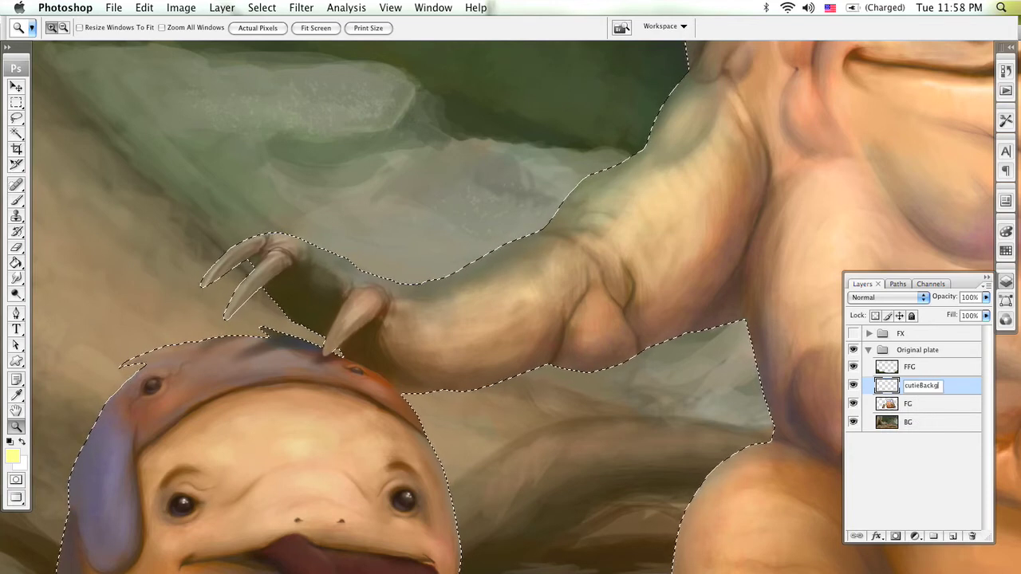
pyautogui.write('light')
pyautogui.press('Return')
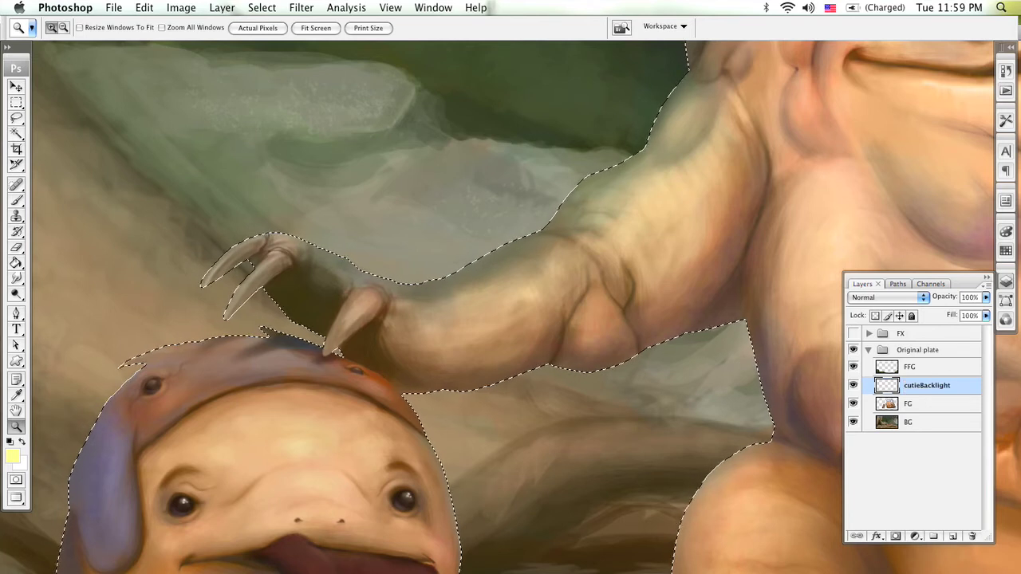
# Hide the selection outline while keeping the selection active, and set the round Brush to 35 px
pyautogui.press('super+h')
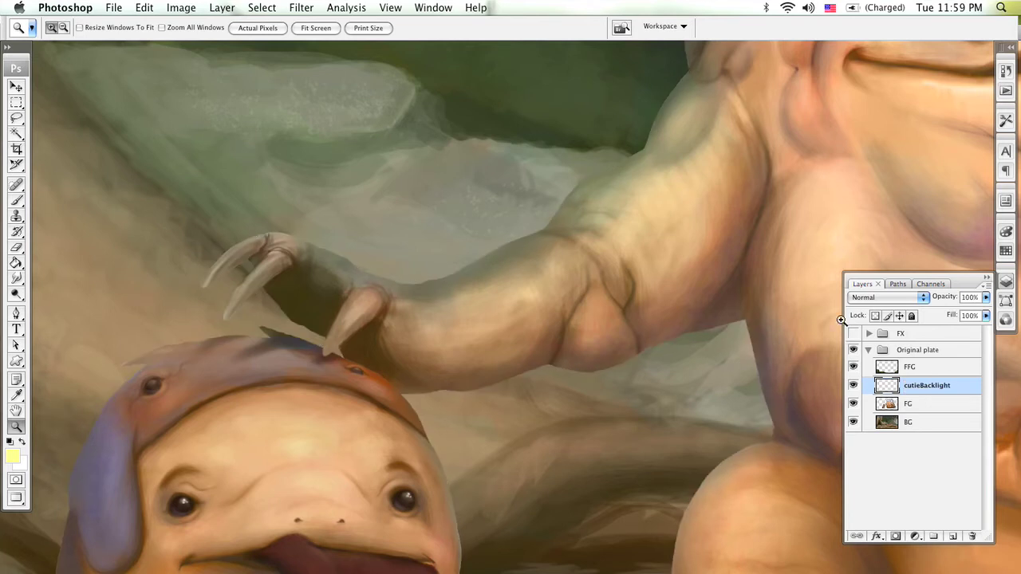
pyautogui.press('b')
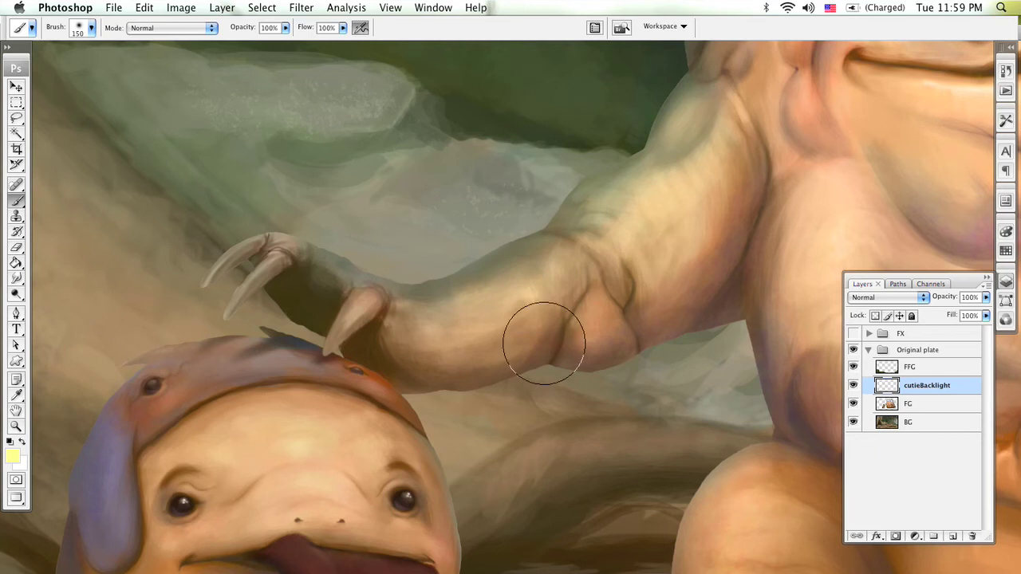
pyautogui.moveTo(588, 245); pyautogui.dragTo(492, 335)
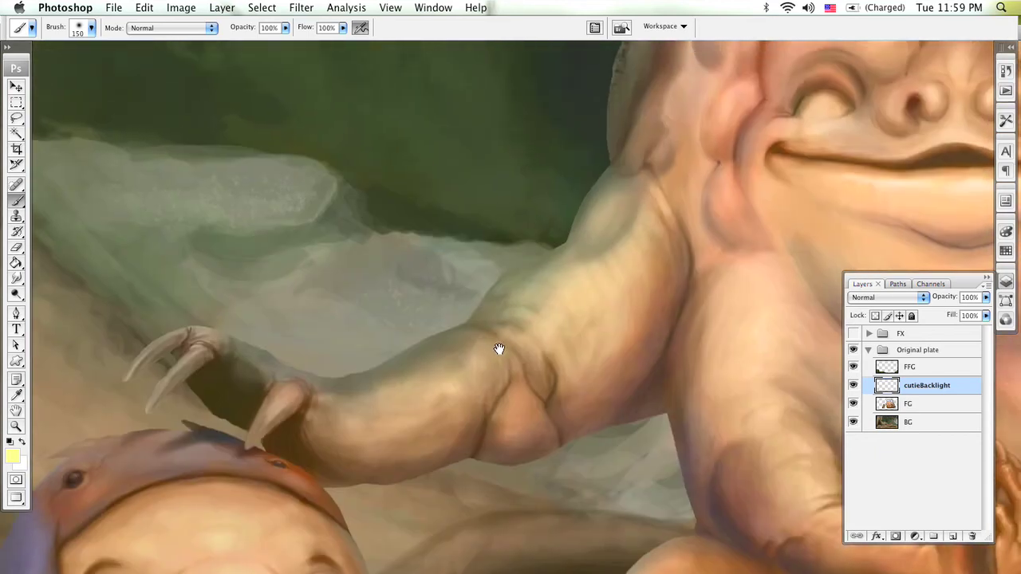
pyautogui.press('[')
pyautogui.press('[')
pyautogui.press('[')
pyautogui.press('[')
pyautogui.press('[')
pyautogui.press('[')
pyautogui.press('[')
pyautogui.press('[')
pyautogui.press('[')
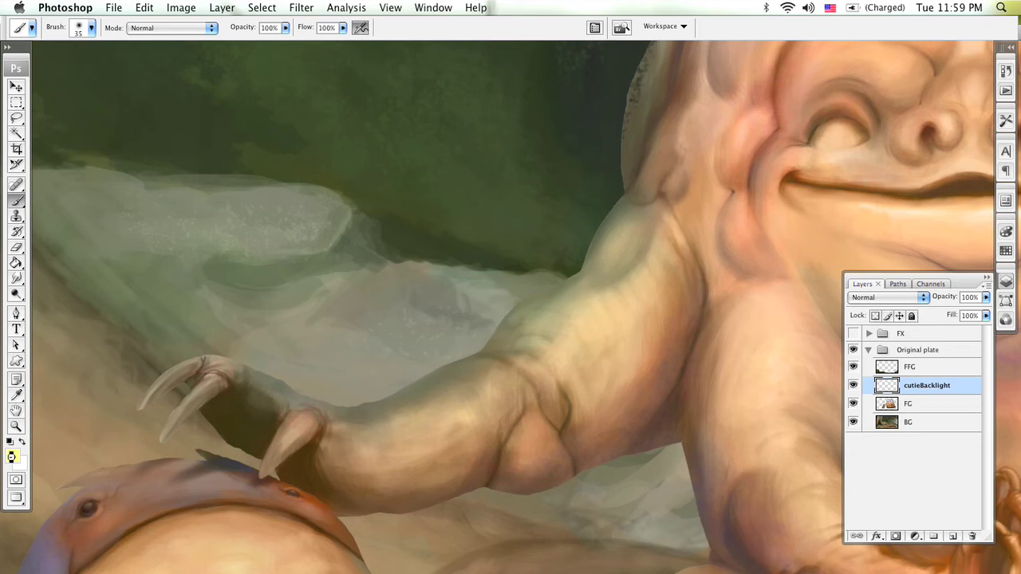
# Set the foreground colour to a pale cyan with a hue of 185 for the backlight
pyautogui.click(11, 456)
pyautogui.write('185')
pyautogui.moveTo(385, 155)
pyautogui.mouseDown()
pyautogui.moveTo(292, 97)
pyautogui.moveTo(264, 103)
pyautogui.moveTo(273, 106)
pyautogui.mouseUp()
pyautogui.click(577, 97)
pyautogui.press('b')
# Paint a thin pale cyan rim light up the left edge of the large creature's head, past the small eye to the crown
pyautogui.press('super+plus')
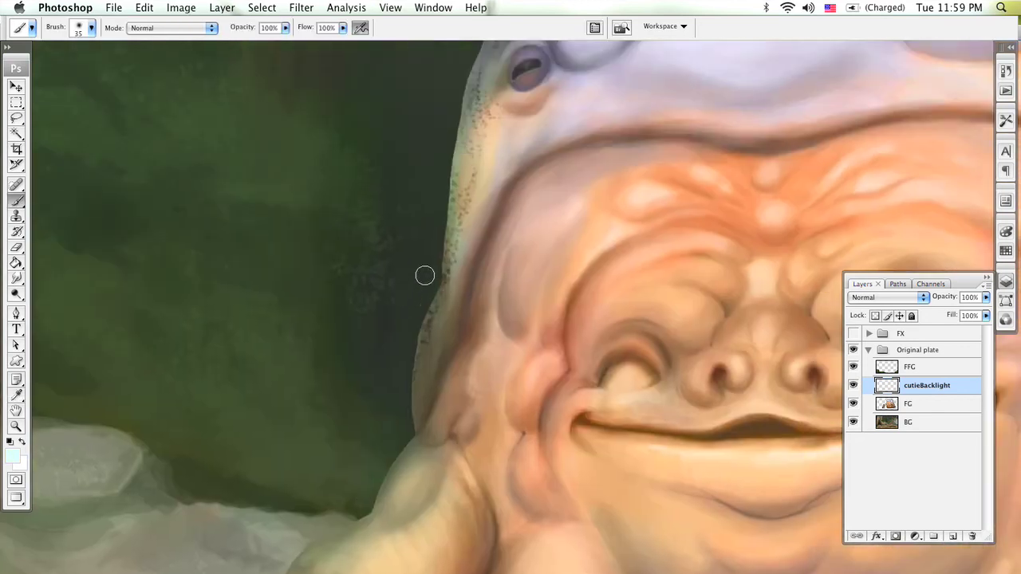
pyautogui.moveTo(431, 282)
pyautogui.mouseDown()
pyautogui.moveTo(415, 312)
pyautogui.moveTo(407, 428)
pyautogui.moveTo(441, 232)
pyautogui.mouseUp()
pyautogui.moveTo(459, 160); pyautogui.dragTo(406, 301)
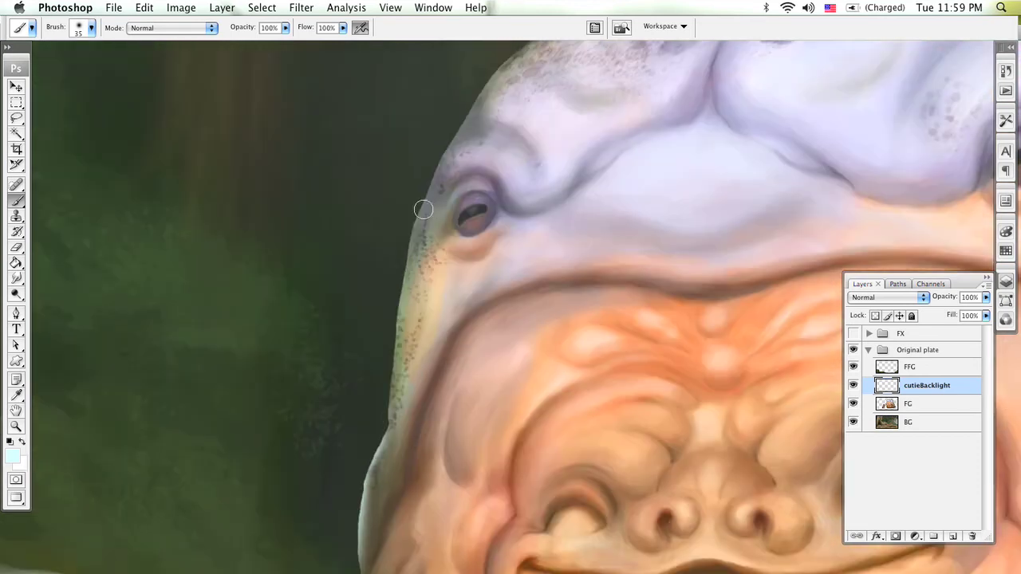
pyautogui.moveTo(435, 170)
pyautogui.mouseDown()
pyautogui.moveTo(413, 229)
pyautogui.moveTo(397, 392)
pyautogui.moveTo(383, 426)
pyautogui.moveTo(447, 155)
pyautogui.moveTo(337, 371)
pyautogui.moveTo(352, 314)
pyautogui.moveTo(335, 360)
pyautogui.moveTo(384, 325)
pyautogui.moveTo(317, 393)
pyautogui.moveTo(408, 335)
pyautogui.moveTo(382, 269)
pyautogui.moveTo(365, 292)
pyautogui.moveTo(510, 144)
pyautogui.moveTo(569, 116)
pyautogui.moveTo(426, 210)
pyautogui.moveTo(598, 114)
pyautogui.moveTo(694, 103)
pyautogui.moveTo(561, 130)
pyautogui.mouseUp()
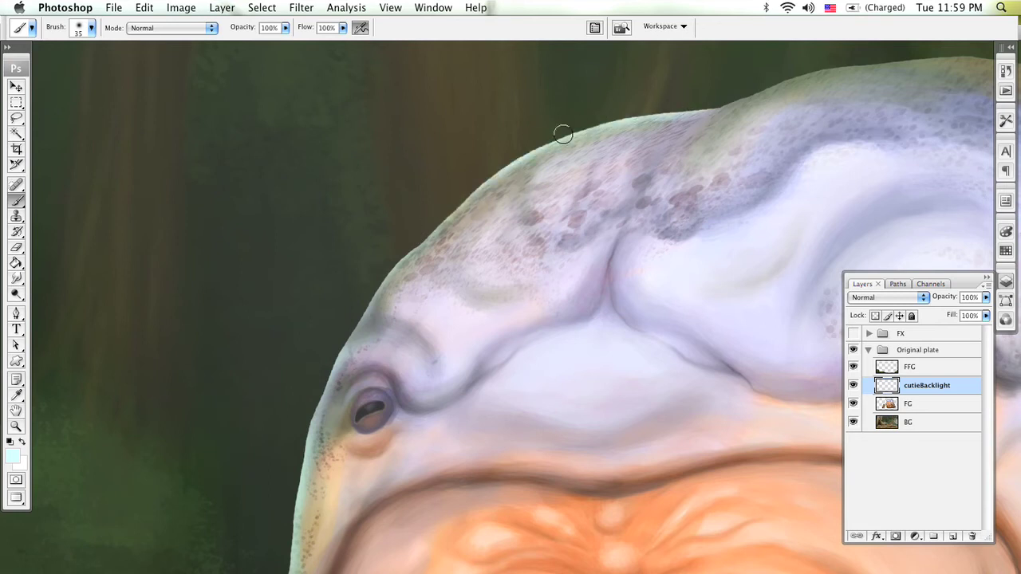
pyautogui.moveTo(600, 165); pyautogui.dragTo(541, 184)
# Continue the pale cyan rim light across the top of the large creature's head above its upper eye
pyautogui.hotkey('ctrl', '=')
pyautogui.moveTo(519, 224); pyautogui.dragTo(412, 199)
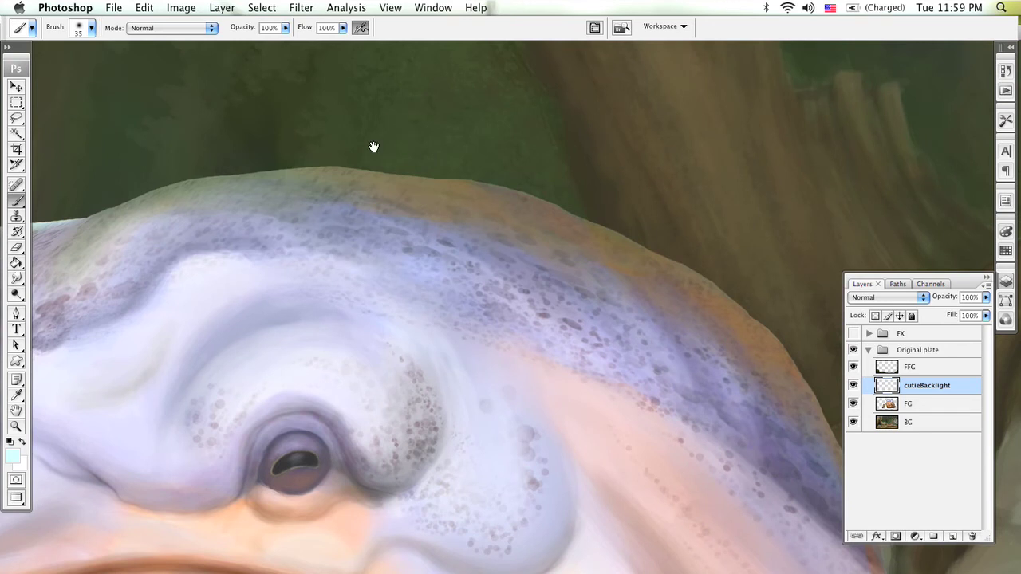
pyautogui.moveTo(373, 147); pyautogui.dragTo(606, 108)
pyautogui.moveTo(522, 129)
pyautogui.mouseDown()
pyautogui.moveTo(406, 166)
pyautogui.moveTo(301, 237)
pyautogui.moveTo(503, 140)
pyautogui.mouseUp()
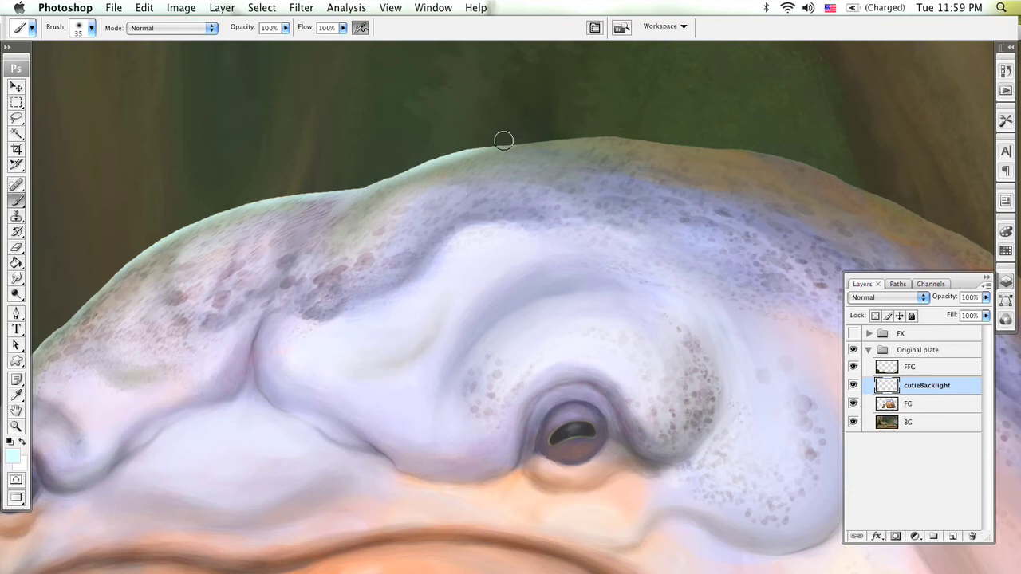
pyautogui.moveTo(590, 125)
pyautogui.mouseDown()
pyautogui.moveTo(645, 122)
pyautogui.moveTo(654, 136)
pyautogui.moveTo(784, 158)
pyautogui.moveTo(664, 154)
pyautogui.moveTo(372, 95)
pyautogui.mouseUp()
pyautogui.moveTo(320, 134)
pyautogui.mouseDown()
pyautogui.moveTo(367, 136)
pyautogui.moveTo(469, 182)
pyautogui.mouseUp()
pyautogui.moveTo(364, 136); pyautogui.dragTo(496, 207)
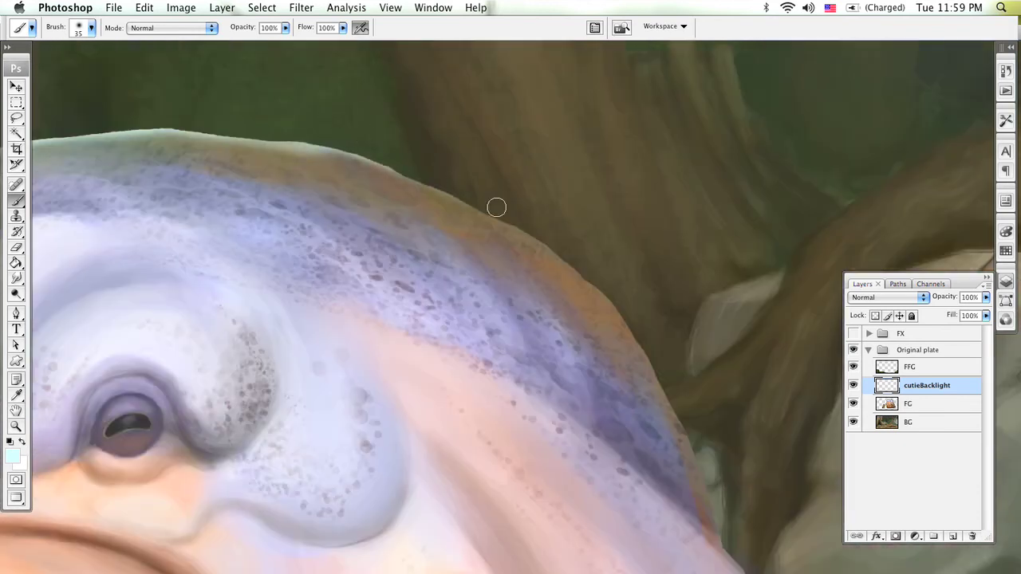
# Paint the rim light down the curved upper-right edge of the large creature's spotted hood
pyautogui.moveTo(335, 139)
pyautogui.mouseDown()
pyautogui.moveTo(362, 141)
pyautogui.moveTo(408, 186)
pyautogui.mouseUp()
pyautogui.moveTo(512, 280)
pyautogui.mouseDown()
pyautogui.moveTo(428, 202)
pyautogui.moveTo(292, 127)
pyautogui.mouseUp()
pyautogui.moveTo(436, 191)
pyautogui.mouseDown()
pyautogui.moveTo(552, 289)
pyautogui.moveTo(422, 171)
pyautogui.moveTo(536, 247)
pyautogui.moveTo(628, 331)
pyautogui.mouseUp()
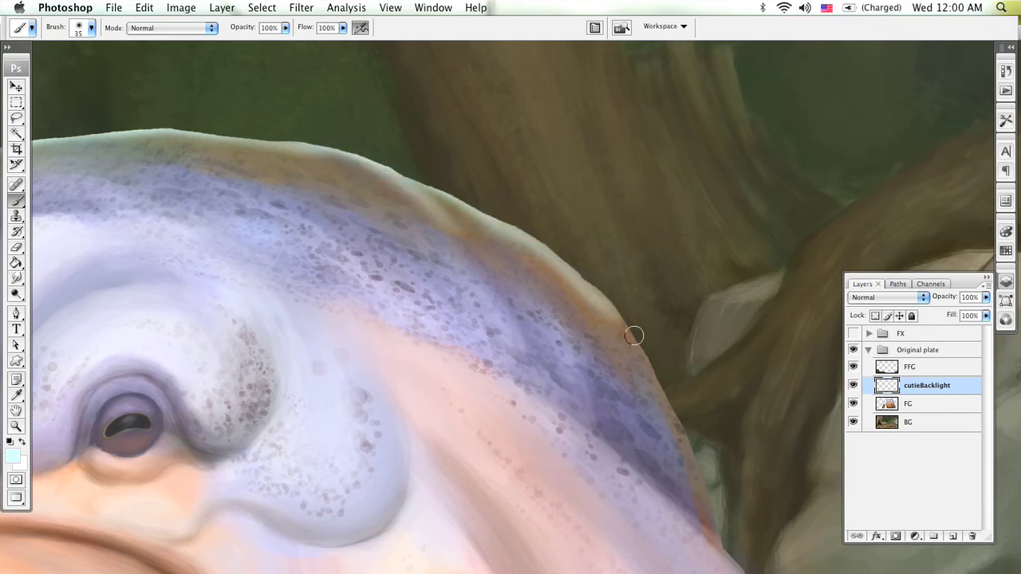
pyautogui.moveTo(563, 299)
pyautogui.mouseDown()
pyautogui.moveTo(431, 171)
pyautogui.moveTo(583, 283)
pyautogui.mouseUp()
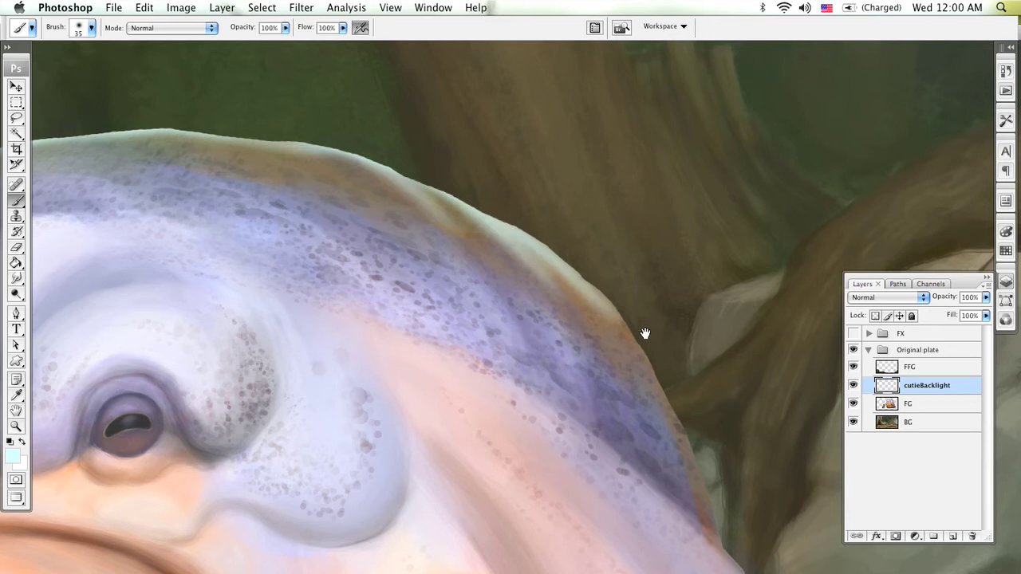
pyautogui.moveTo(639, 329); pyautogui.dragTo(383, 153)
pyautogui.moveTo(329, 84)
pyautogui.mouseDown()
pyautogui.moveTo(419, 212)
pyautogui.moveTo(324, 80)
pyautogui.moveTo(428, 194)
pyautogui.moveTo(382, 162)
pyautogui.moveTo(445, 254)
pyautogui.moveTo(407, 209)
pyautogui.moveTo(469, 348)
pyautogui.mouseUp()
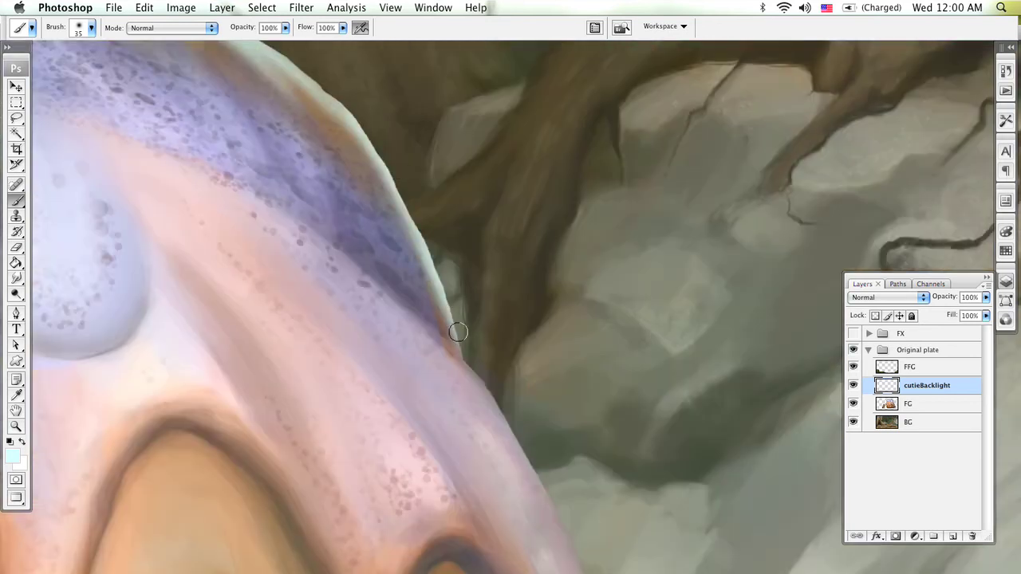
pyautogui.moveTo(401, 316)
pyautogui.mouseDown()
pyautogui.moveTo(495, 405)
pyautogui.moveTo(545, 405)
pyautogui.moveTo(460, 281)
pyautogui.mouseUp()
# Extend the rim light down the hood's pink right flap to its tip and onto the start of the brown back
pyautogui.moveTo(326, 213)
pyautogui.mouseDown()
pyautogui.moveTo(399, 285)
pyautogui.moveTo(446, 296)
pyautogui.moveTo(401, 276)
pyautogui.moveTo(487, 390)
pyautogui.moveTo(497, 151)
pyautogui.mouseUp()
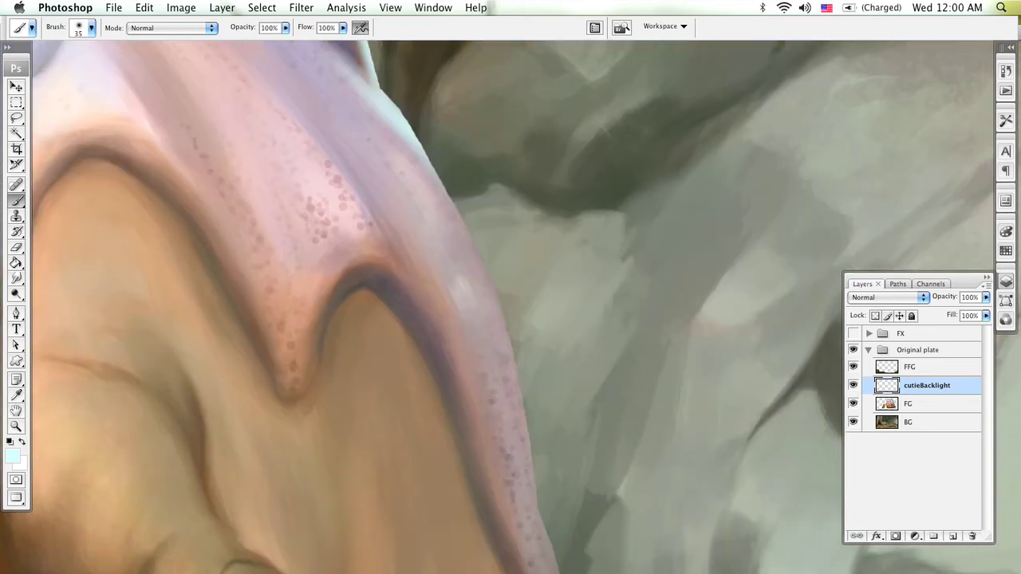
pyautogui.moveTo(421, 135)
pyautogui.mouseDown()
pyautogui.moveTo(533, 383)
pyautogui.moveTo(545, 341)
pyautogui.moveTo(477, 154)
pyautogui.mouseUp()
pyautogui.moveTo(438, 121); pyautogui.dragTo(486, 335)
pyautogui.moveTo(454, 210); pyautogui.dragTo(481, 344)
pyautogui.moveTo(466, 291); pyautogui.dragTo(500, 391)
pyautogui.moveTo(477, 339); pyautogui.dragTo(491, 399)
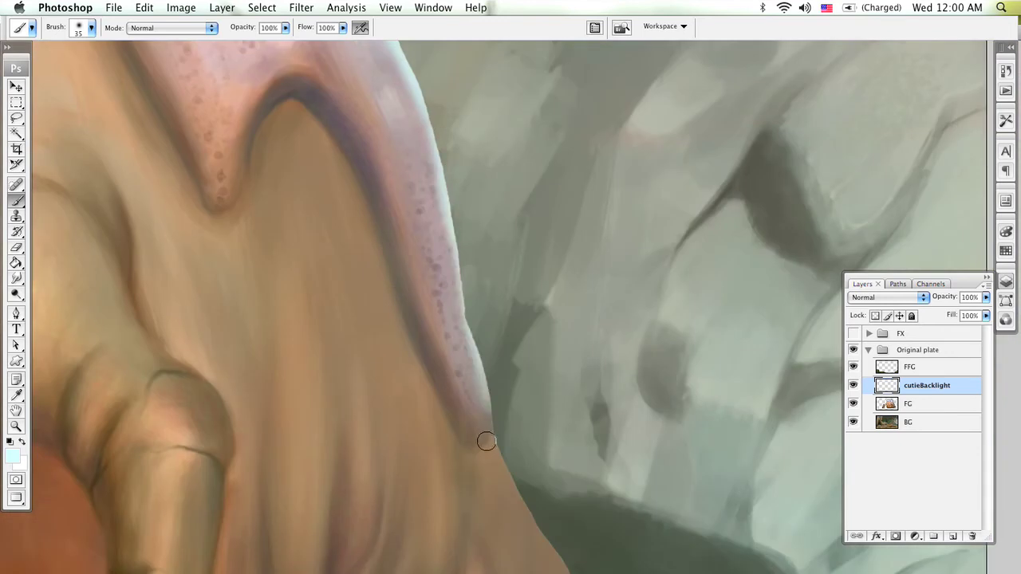
pyautogui.moveTo(444, 320)
pyautogui.mouseDown()
pyautogui.moveTo(488, 432)
pyautogui.moveTo(447, 230)
pyautogui.mouseUp()
pyautogui.moveTo(508, 373)
pyautogui.mouseDown()
pyautogui.moveTo(468, 246)
pyautogui.moveTo(411, 144)
pyautogui.mouseUp()
pyautogui.moveTo(453, 292); pyautogui.dragTo(430, 179)
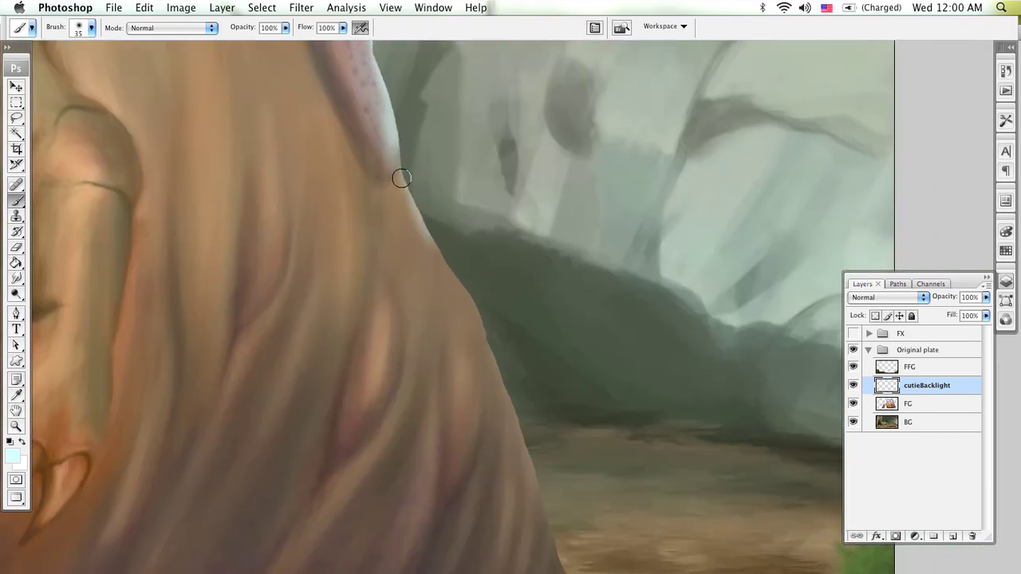
# Continue the pale cyan rim light down the large creature's brown back to the tip of its tail
pyautogui.moveTo(401, 176); pyautogui.dragTo(452, 286)
pyautogui.moveTo(429, 241)
pyautogui.mouseDown()
pyautogui.moveTo(483, 332)
pyautogui.moveTo(480, 353)
pyautogui.mouseUp()
pyautogui.moveTo(454, 253)
pyautogui.mouseDown()
pyautogui.moveTo(394, 117)
pyautogui.moveTo(445, 317)
pyautogui.moveTo(469, 324)
pyautogui.moveTo(443, 279)
pyautogui.moveTo(457, 335)
pyautogui.moveTo(445, 318)
pyautogui.moveTo(508, 415)
pyautogui.moveTo(468, 376)
pyautogui.moveTo(538, 459)
pyautogui.moveTo(511, 412)
pyautogui.moveTo(466, 380)
pyautogui.moveTo(519, 452)
pyautogui.moveTo(528, 441)
pyautogui.moveTo(526, 453)
pyautogui.moveTo(598, 459)
pyautogui.moveTo(535, 447)
pyautogui.moveTo(595, 458)
pyautogui.moveTo(545, 453)
pyautogui.moveTo(580, 457)
pyautogui.moveTo(582, 488)
pyautogui.moveTo(594, 477)
pyautogui.moveTo(551, 496)
pyautogui.moveTo(598, 466)
pyautogui.moveTo(553, 495)
pyautogui.moveTo(484, 495)
pyautogui.mouseUp()
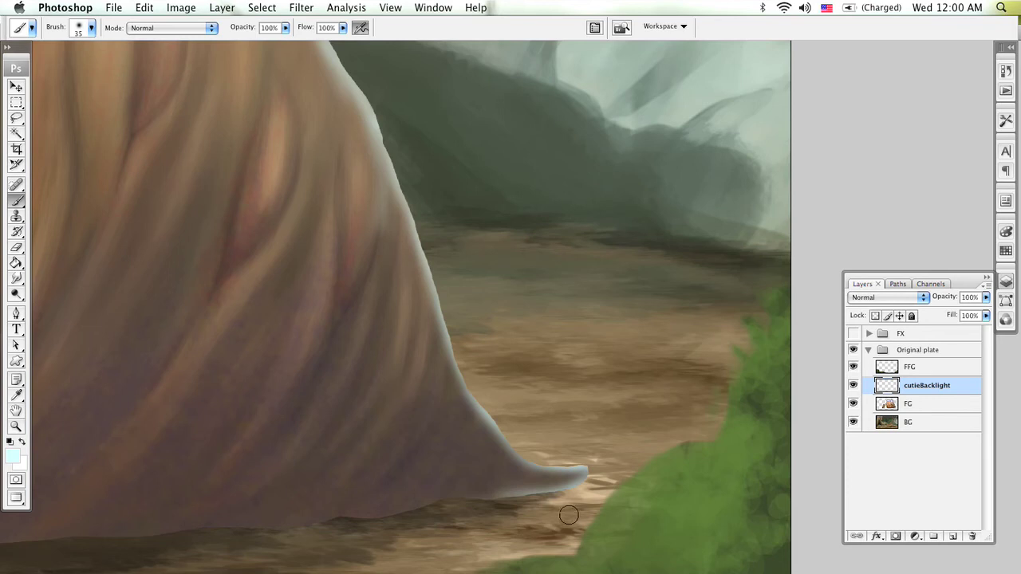
# Erase the rim light along the underside of the tail tip with a soft 70 px eraser
pyautogui.press('e')
pyautogui.rightClick(483, 478)
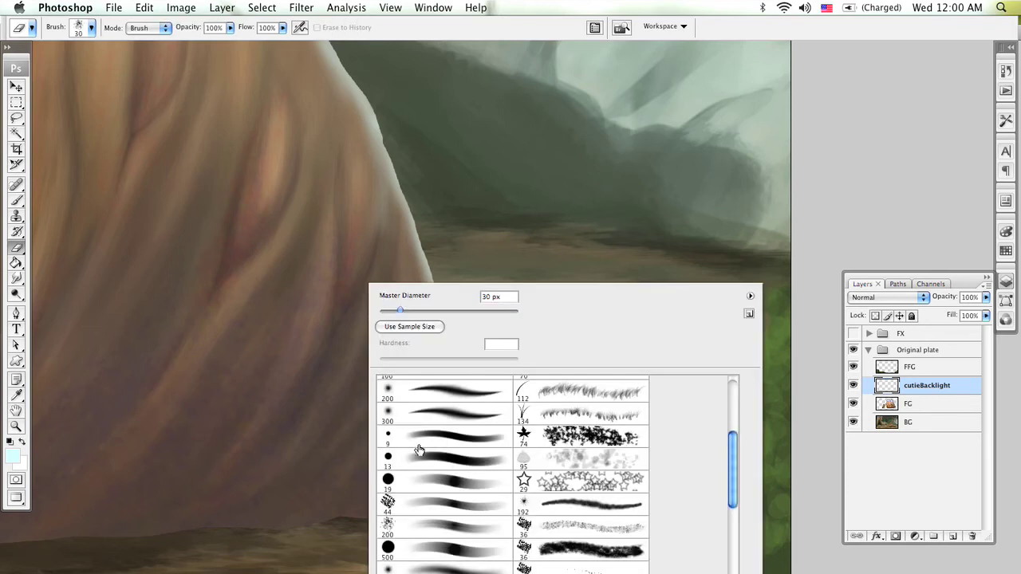
pyautogui.rightClick(279, 105)
pyautogui.click(342, 392)
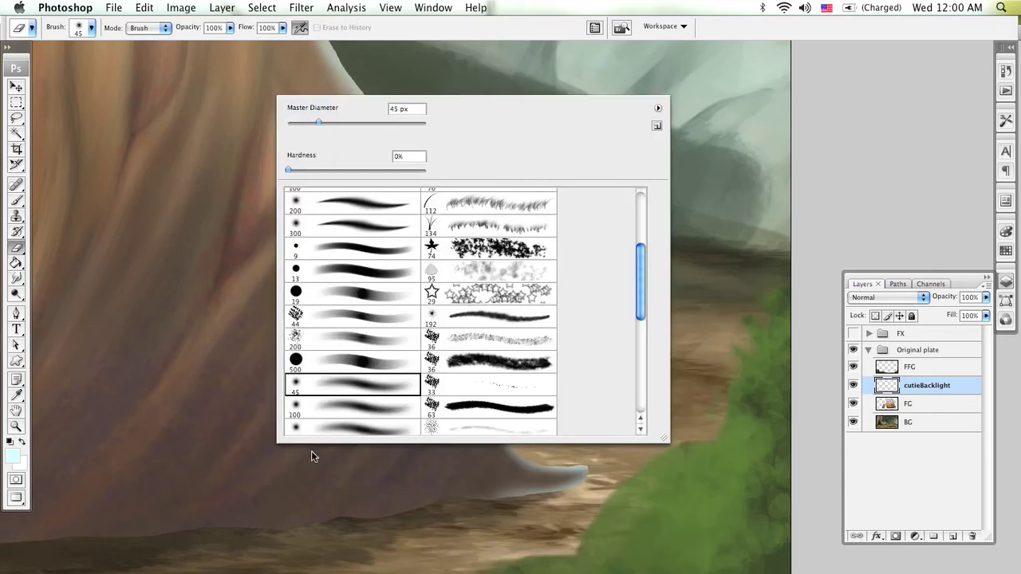
pyautogui.press('Return')
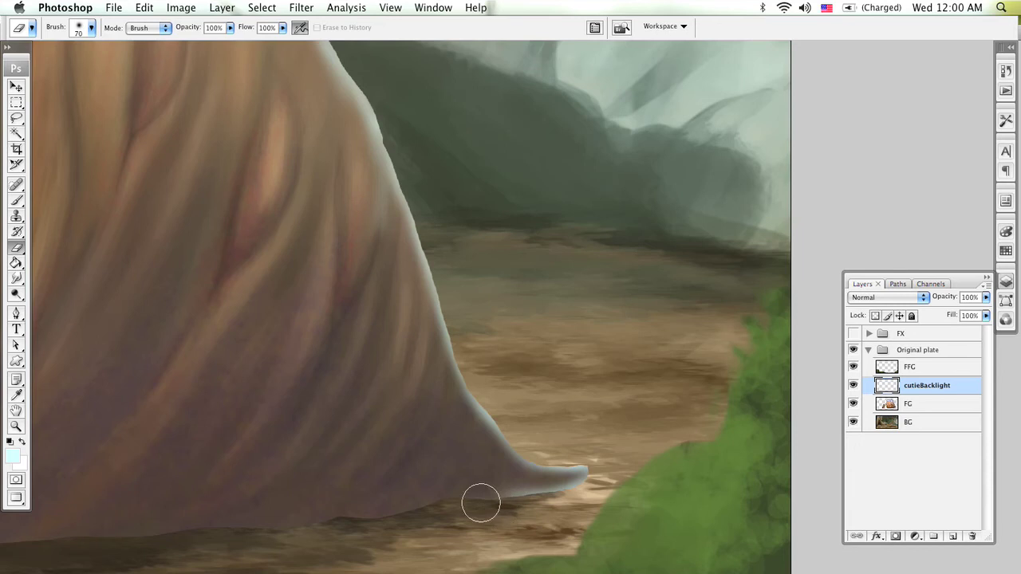
pyautogui.press(']')
pyautogui.moveTo(568, 508)
pyautogui.mouseDown()
pyautogui.moveTo(541, 505)
pyautogui.moveTo(551, 497)
pyautogui.moveTo(577, 524)
pyautogui.moveTo(498, 446)
pyautogui.mouseUp()
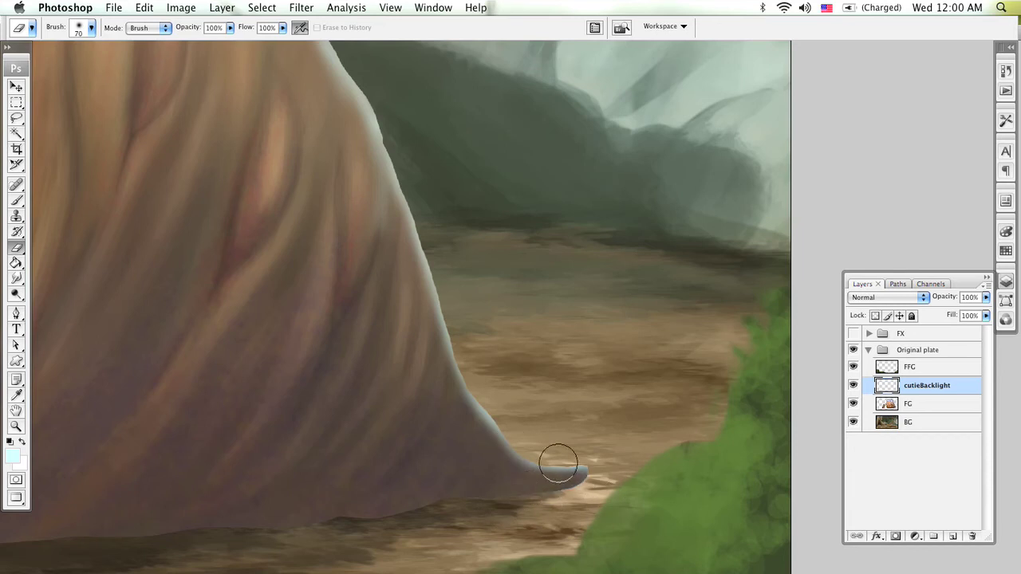
# Brush a wider, softer rim light down the outer edge of the large creature's bent leg facing the small creature
pyautogui.press('b')
pyautogui.moveTo(590, 483)
pyautogui.mouseDown()
pyautogui.moveTo(568, 477)
pyautogui.moveTo(593, 476)
pyautogui.moveTo(686, 392)
pyautogui.moveTo(809, 358)
pyautogui.moveTo(752, 347)
pyautogui.moveTo(551, 408)
pyautogui.moveTo(577, 496)
pyautogui.moveTo(505, 358)
pyautogui.moveTo(532, 433)
pyautogui.moveTo(444, 279)
pyautogui.mouseUp()
pyautogui.moveTo(434, 236)
pyautogui.mouseDown()
pyautogui.moveTo(483, 404)
pyautogui.moveTo(515, 232)
pyautogui.moveTo(486, 235)
pyautogui.moveTo(403, 319)
pyautogui.moveTo(463, 236)
pyautogui.moveTo(438, 258)
pyautogui.moveTo(410, 332)
pyautogui.moveTo(415, 430)
pyautogui.moveTo(466, 509)
pyautogui.moveTo(391, 252)
pyautogui.mouseUp()
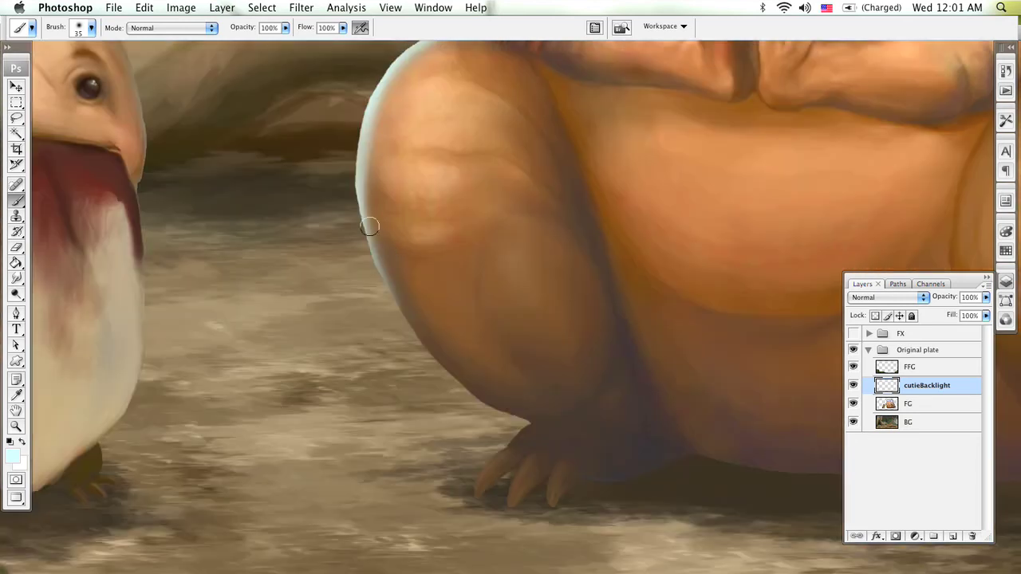
pyautogui.press(']')
pyautogui.press(']')
pyautogui.press(']')
pyautogui.press(']')
pyautogui.press(']')
pyautogui.moveTo(394, 319); pyautogui.dragTo(471, 394)
pyautogui.moveTo(359, 154)
pyautogui.mouseDown()
pyautogui.moveTo(441, 391)
pyautogui.moveTo(524, 421)
pyautogui.mouseUp()
# Paint a thin rim light on the outer toe of that leg's foot with a 20 px brush
pyautogui.press('[')
pyautogui.press('[')
pyautogui.press('[')
pyautogui.press('[')
pyautogui.press('[')
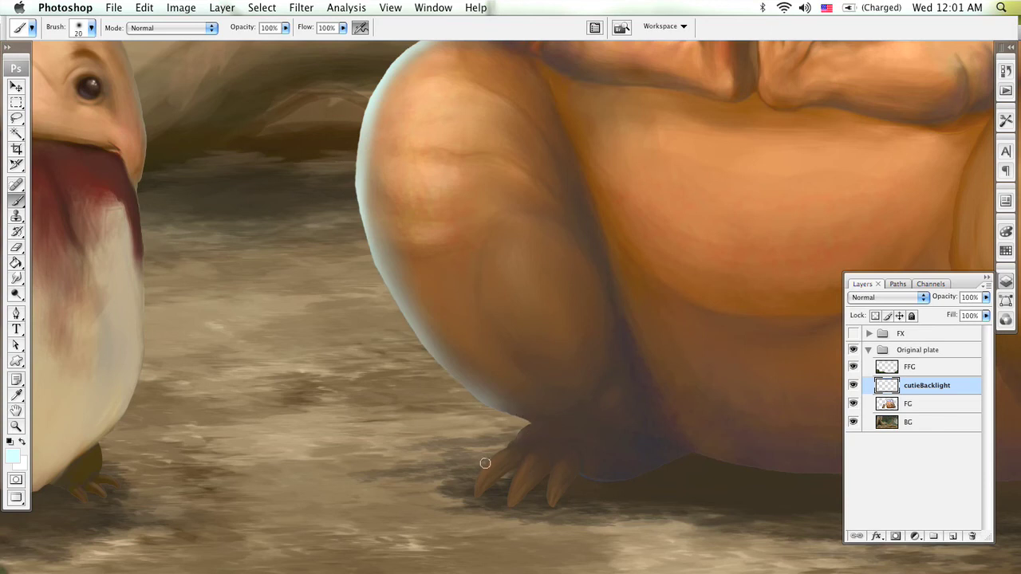
pyautogui.moveTo(495, 454); pyautogui.dragTo(473, 480)
# Paint the rim light along the small creature's side facing the large one and under the large creature's outstretched arm
pyautogui.moveTo(420, 436); pyautogui.dragTo(520, 359)
pyautogui.moveTo(529, 414)
pyautogui.mouseDown()
pyautogui.moveTo(531, 490)
pyautogui.moveTo(553, 303)
pyautogui.mouseUp()
pyautogui.moveTo(567, 229); pyautogui.dragTo(545, 317)
pyautogui.moveTo(563, 267)
pyautogui.mouseDown()
pyautogui.moveTo(500, 362)
pyautogui.moveTo(529, 348)
pyautogui.moveTo(520, 387)
pyautogui.moveTo(527, 350)
pyautogui.moveTo(552, 346)
pyautogui.moveTo(508, 225)
pyautogui.moveTo(488, 226)
pyautogui.moveTo(496, 355)
pyautogui.moveTo(590, 262)
pyautogui.moveTo(614, 220)
pyautogui.mouseUp()
pyautogui.moveTo(637, 144); pyautogui.dragTo(639, 277)
pyautogui.moveTo(627, 216)
pyautogui.mouseDown()
pyautogui.moveTo(492, 264)
pyautogui.moveTo(426, 262)
pyautogui.moveTo(346, 291)
pyautogui.moveTo(559, 325)
pyautogui.mouseUp()
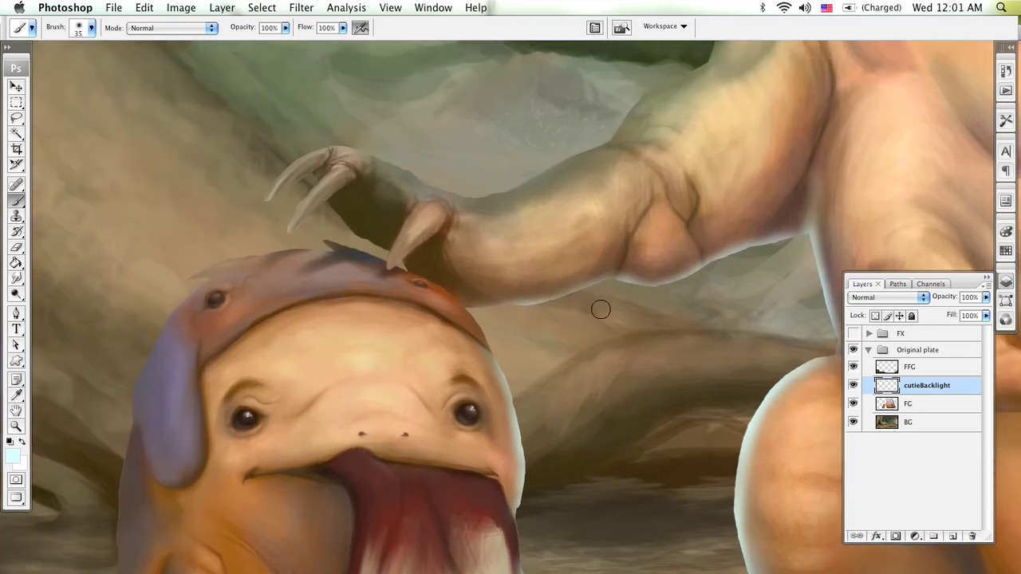
pyautogui.moveTo(568, 342); pyautogui.dragTo(654, 296)
# Paint the rim light down the small creature's back and around its tail on the side facing the tree
pyautogui.moveTo(193, 401)
pyautogui.mouseDown()
pyautogui.moveTo(486, 180)
pyautogui.moveTo(490, 269)
pyautogui.mouseUp()
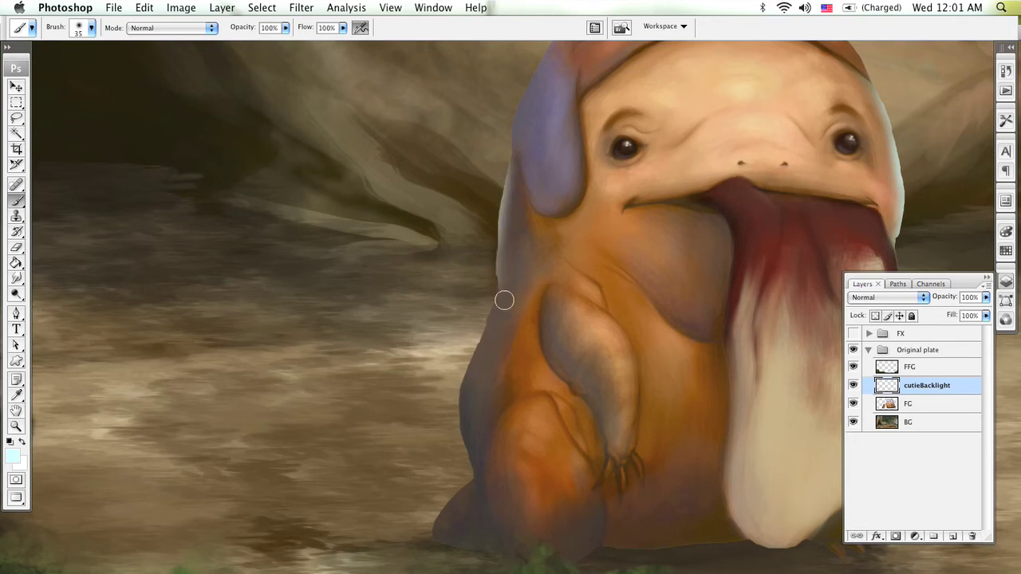
pyautogui.moveTo(519, 276); pyautogui.dragTo(481, 327)
pyautogui.moveTo(448, 387)
pyautogui.mouseDown()
pyautogui.moveTo(444, 438)
pyautogui.moveTo(458, 433)
pyautogui.moveTo(478, 489)
pyautogui.mouseUp()
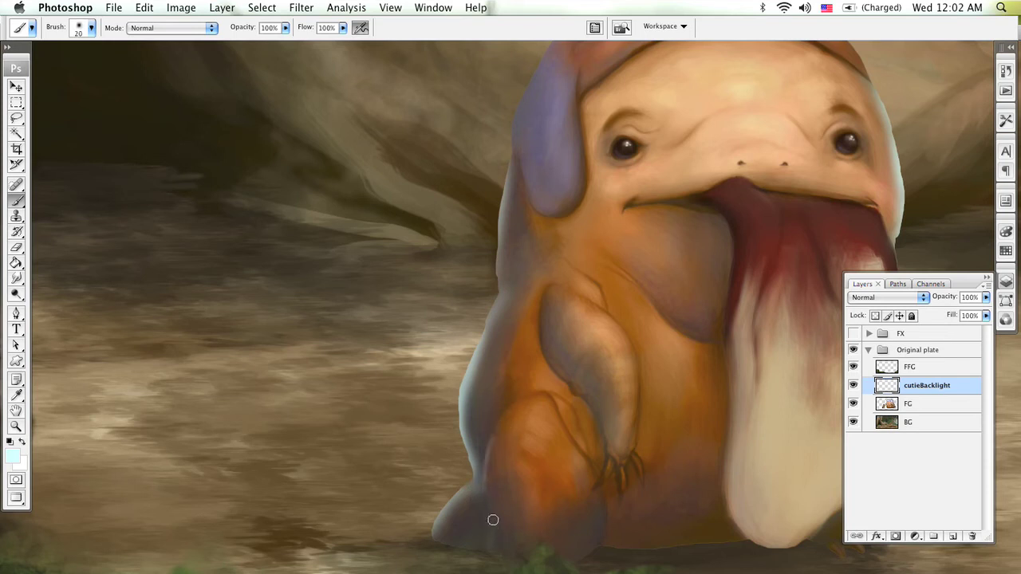
pyautogui.moveTo(495, 443); pyautogui.dragTo(488, 479)
pyautogui.press(']')
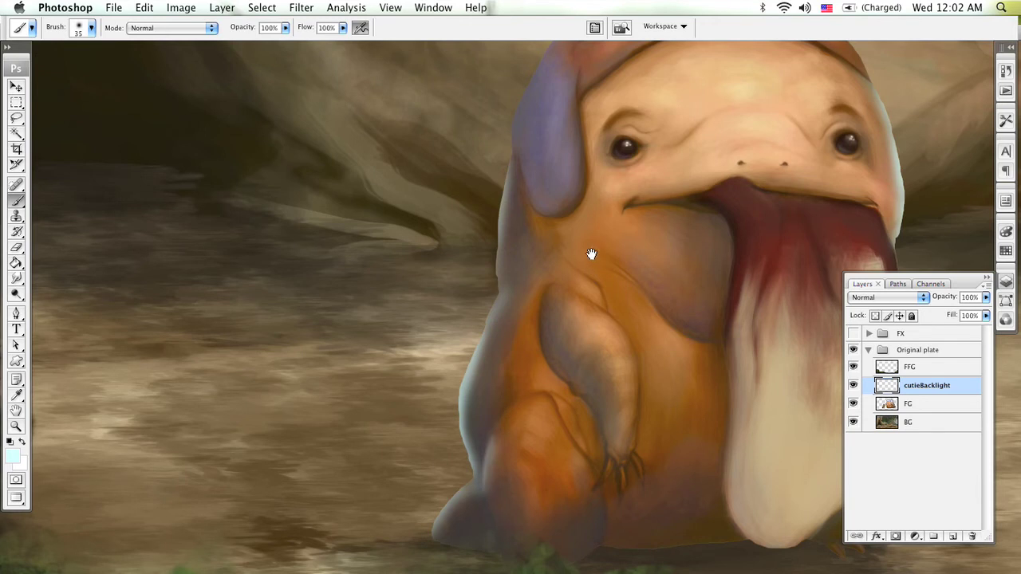
# Paint the rim light along the outer edge of the small creature's purple hood flap and its upper back
pyautogui.moveTo(600, 251); pyautogui.dragTo(520, 305)
pyautogui.moveTo(485, 150)
pyautogui.mouseDown()
pyautogui.moveTo(426, 210)
pyautogui.moveTo(402, 304)
pyautogui.mouseUp()
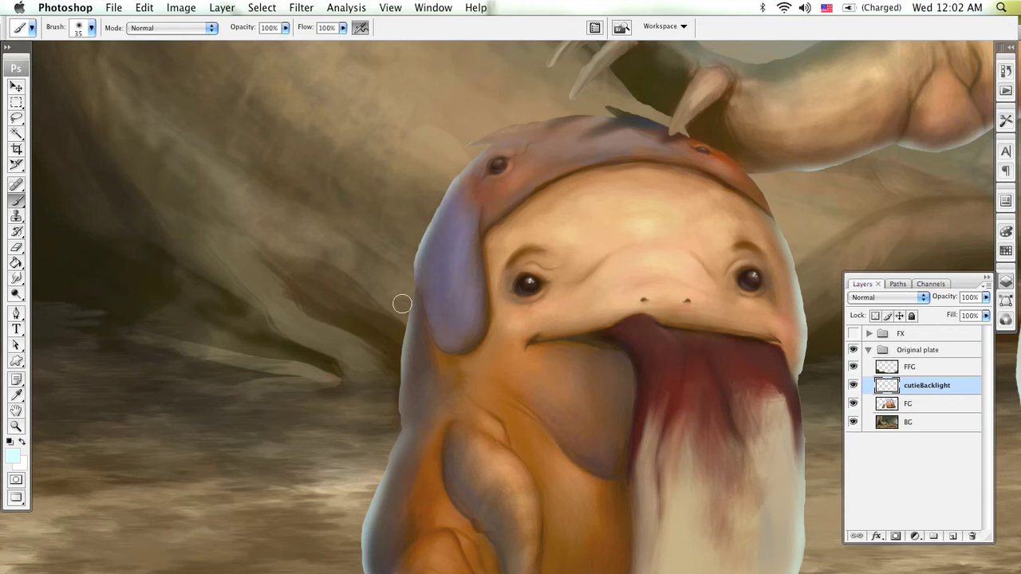
pyautogui.press('[')
pyautogui.press('[')
pyautogui.press('[')
pyautogui.moveTo(418, 266); pyautogui.dragTo(416, 316)
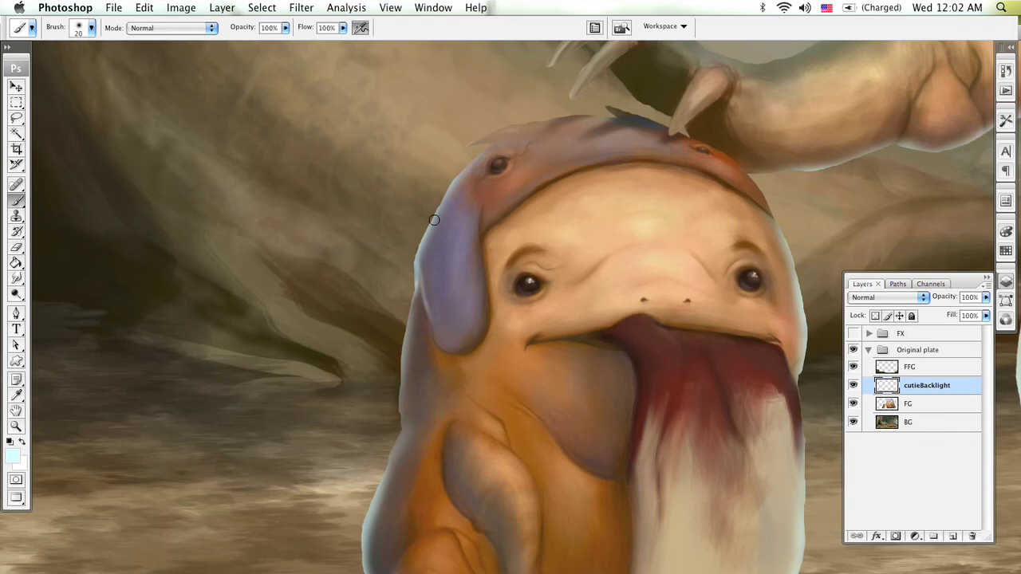
pyautogui.moveTo(427, 230)
pyautogui.mouseDown()
pyautogui.moveTo(399, 372)
pyautogui.moveTo(406, 447)
pyautogui.mouseUp()
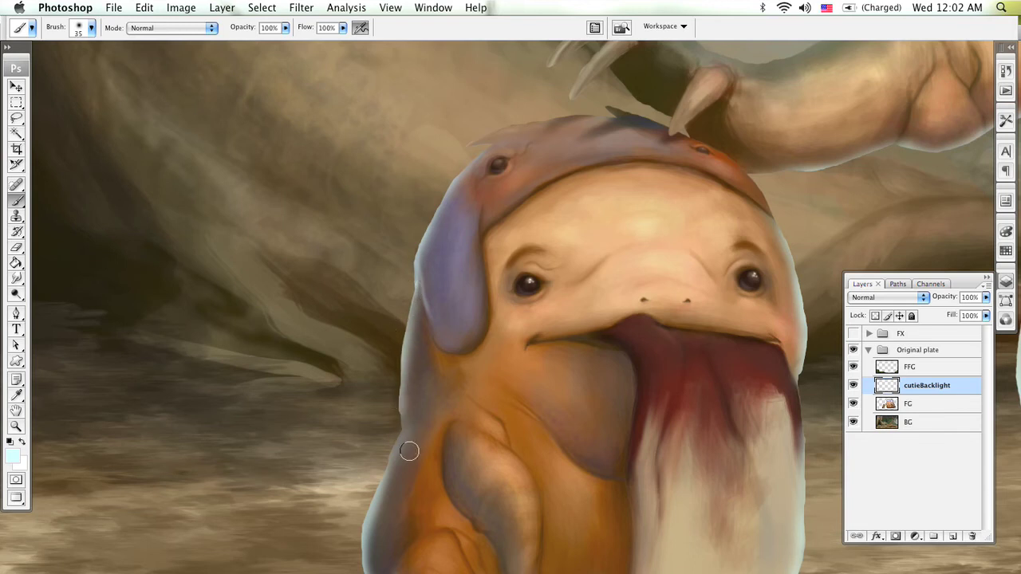
# Extend the rim light over the top of the small creature's hood, including its pointed tip
pyautogui.moveTo(532, 209); pyautogui.dragTo(436, 344)
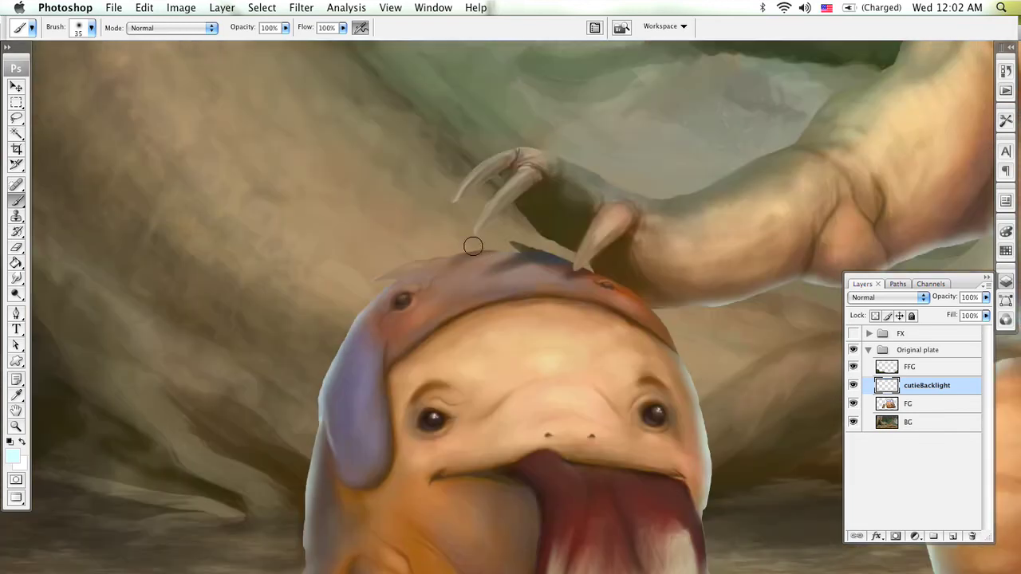
pyautogui.moveTo(419, 255); pyautogui.dragTo(349, 296)
pyautogui.moveTo(406, 269)
pyautogui.mouseDown()
pyautogui.moveTo(361, 286)
pyautogui.moveTo(477, 252)
pyautogui.moveTo(406, 266)
pyautogui.moveTo(498, 249)
pyautogui.mouseUp()
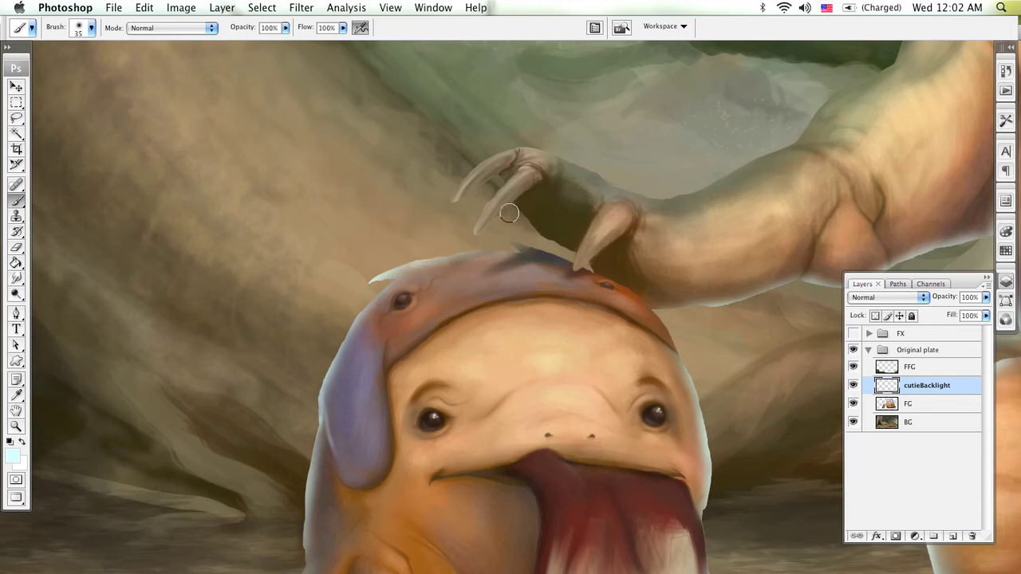
# Paint a thin rim light on the two raised claws of the outstretched hand with a 20 px brush
pyautogui.press('[')
pyautogui.press('[')
pyautogui.moveTo(452, 199)
pyautogui.mouseDown()
pyautogui.moveTo(506, 144)
pyautogui.moveTo(472, 172)
pyautogui.moveTo(512, 150)
pyautogui.mouseUp()
pyautogui.moveTo(494, 194)
pyautogui.mouseDown()
pyautogui.moveTo(486, 205)
pyautogui.moveTo(504, 182)
pyautogui.moveTo(536, 168)
pyautogui.mouseUp()
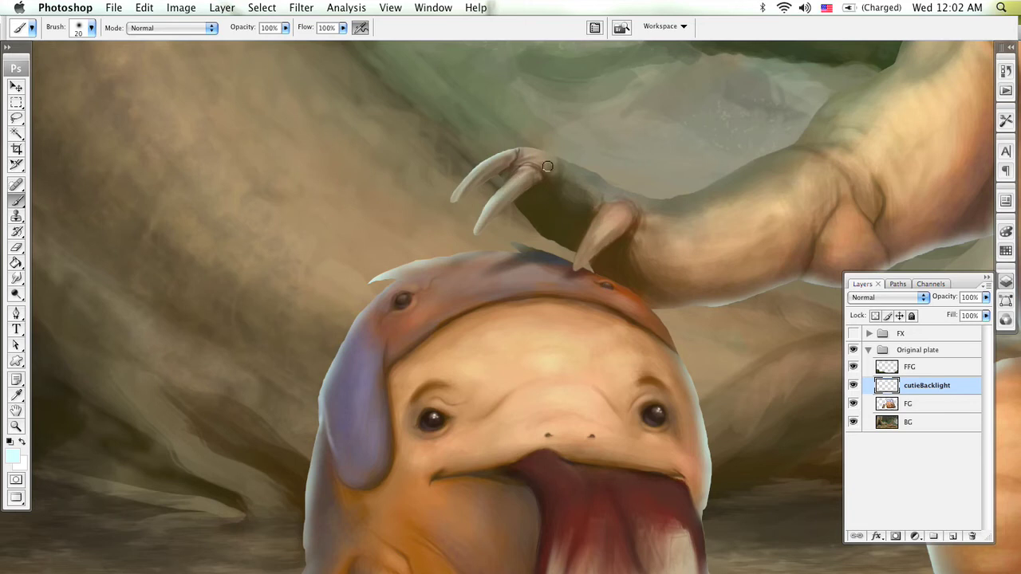
# Paint the rim light along the shoulder of the large creature's outstretched arm, against the dark green background
pyautogui.moveTo(588, 192); pyautogui.dragTo(363, 224)
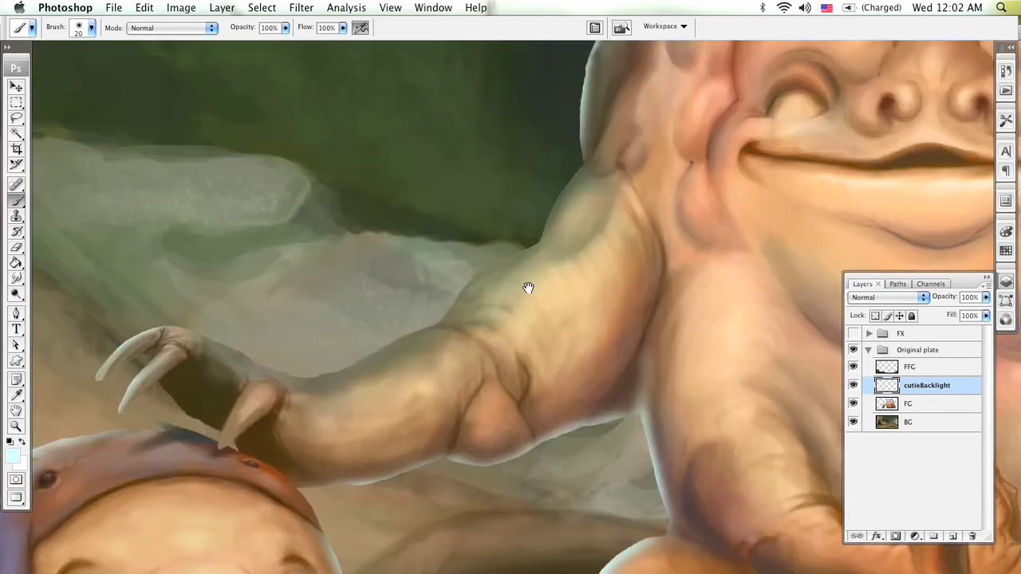
pyautogui.moveTo(577, 185); pyautogui.dragTo(563, 226)
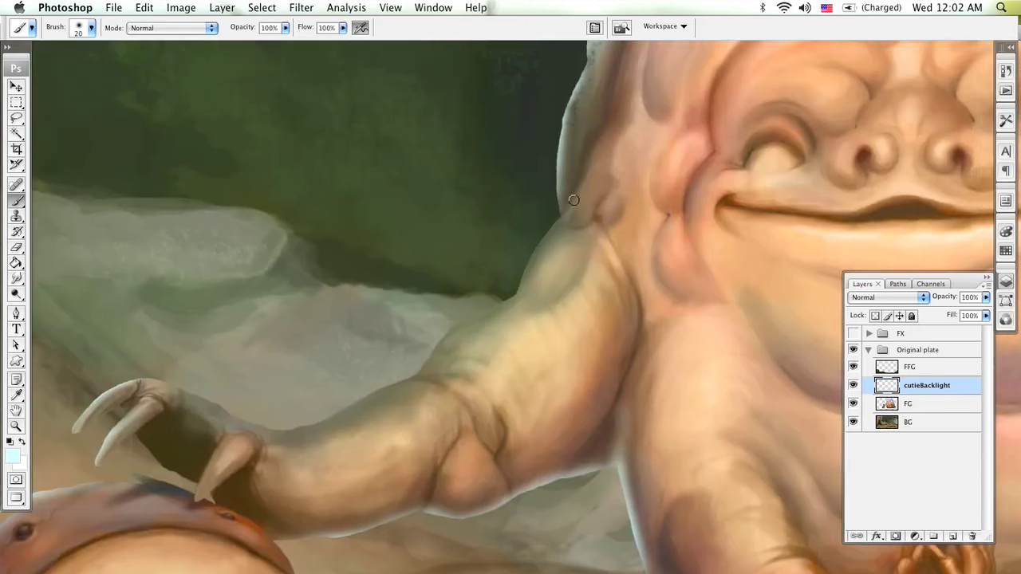
pyautogui.moveTo(588, 167); pyautogui.dragTo(538, 240)
pyautogui.moveTo(557, 193)
pyautogui.mouseDown()
pyautogui.moveTo(557, 218)
pyautogui.moveTo(558, 172)
pyautogui.moveTo(558, 225)
pyautogui.moveTo(530, 262)
pyautogui.mouseUp()
pyautogui.moveTo(562, 223)
pyautogui.mouseDown()
pyautogui.moveTo(515, 307)
pyautogui.moveTo(518, 297)
pyautogui.mouseUp()
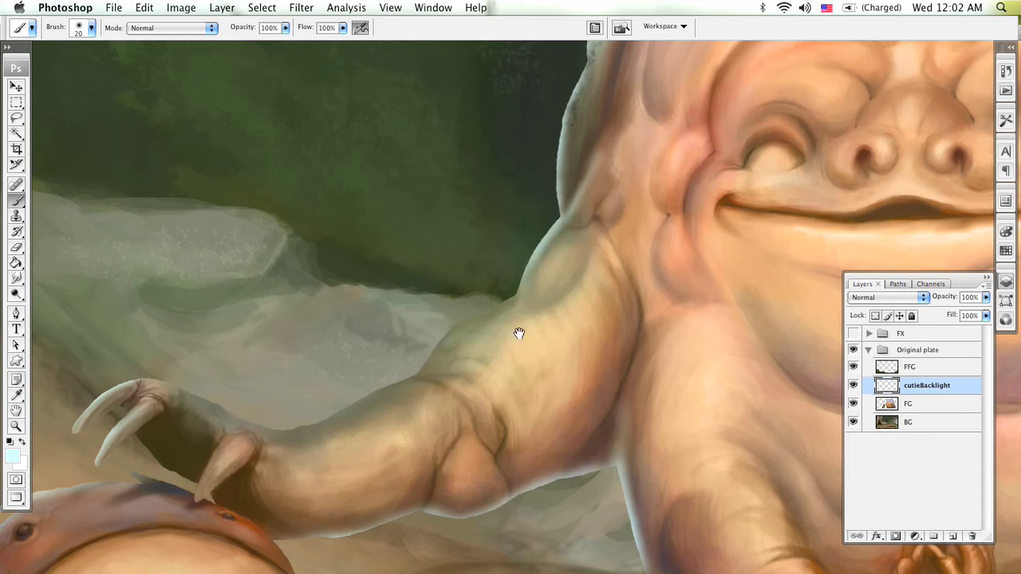
# Continue the rim light down the upper edge of the outstretched arm from the shoulder to the elbow
pyautogui.moveTo(504, 342); pyautogui.dragTo(619, 266)
pyautogui.moveTo(612, 231)
pyautogui.mouseDown()
pyautogui.moveTo(561, 255)
pyautogui.moveTo(526, 289)
pyautogui.moveTo(538, 285)
pyautogui.mouseUp()
pyautogui.moveTo(591, 241)
pyautogui.mouseDown()
pyautogui.moveTo(626, 212)
pyautogui.moveTo(611, 237)
pyautogui.mouseUp()
pyautogui.moveTo(632, 195)
pyautogui.mouseDown()
pyautogui.moveTo(641, 173)
pyautogui.moveTo(626, 248)
pyautogui.moveTo(645, 165)
pyautogui.moveTo(618, 260)
pyautogui.moveTo(637, 191)
pyautogui.mouseUp()
pyautogui.moveTo(623, 241); pyautogui.dragTo(614, 213)
# Extend the rim light along the top of the outstretched forearm and over the back of the hand
pyautogui.moveTo(540, 288); pyautogui.dragTo(733, 160)
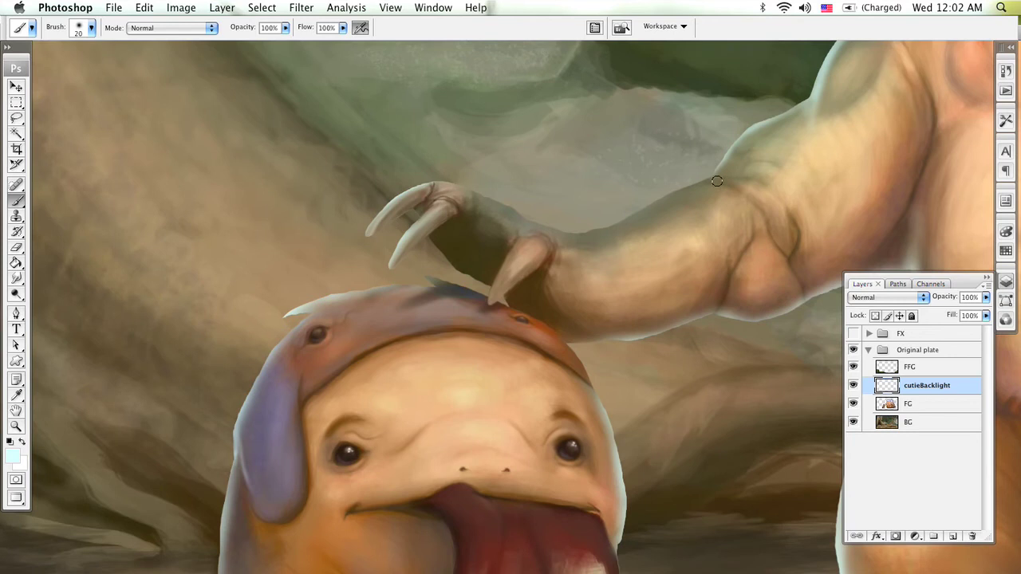
pyautogui.moveTo(723, 185)
pyautogui.mouseDown()
pyautogui.moveTo(677, 189)
pyautogui.moveTo(593, 226)
pyautogui.moveTo(552, 228)
pyautogui.moveTo(524, 210)
pyautogui.mouseUp()
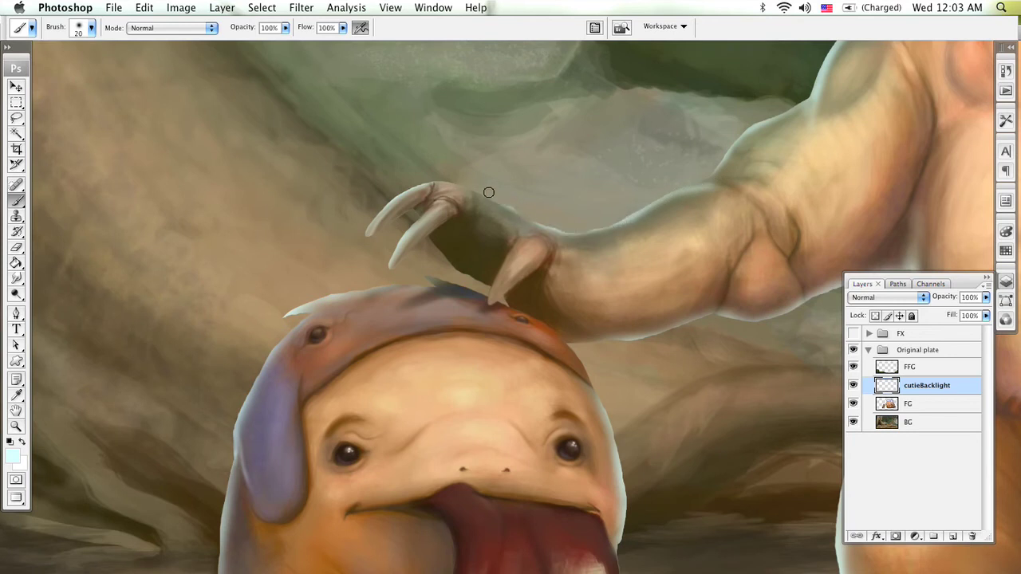
pyautogui.moveTo(461, 182)
pyautogui.mouseDown()
pyautogui.moveTo(420, 185)
pyautogui.moveTo(597, 227)
pyautogui.mouseUp()
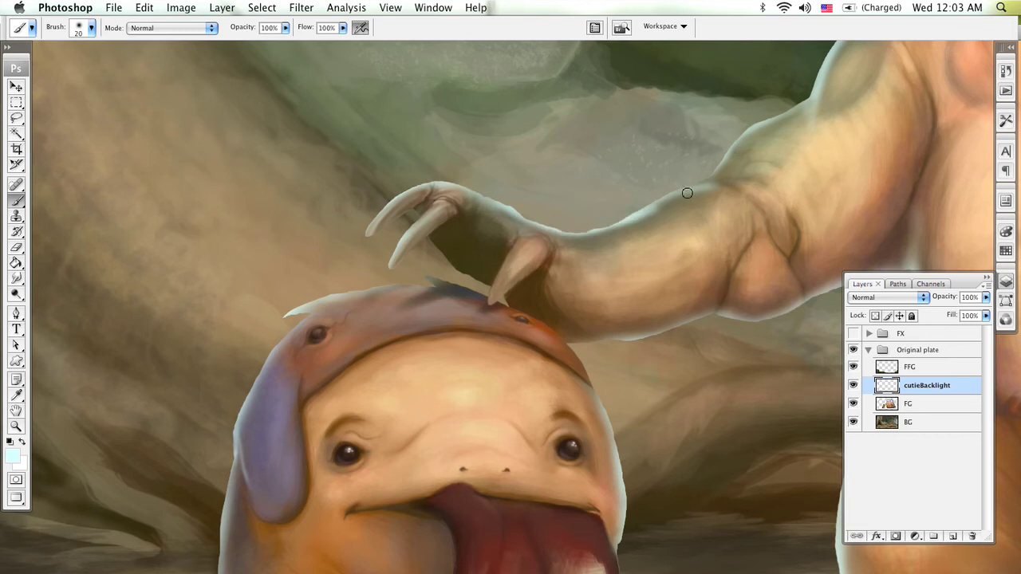
# Paint a soft rim light along the outer edge of the large creature's hanging forearm, above the claws
pyautogui.press('z')
pyautogui.keyDown('alt'); pyautogui.click(622, 371); pyautogui.keyUp('alt')
pyautogui.keyDown('alt'); pyautogui.click(631, 387); pyautogui.keyUp('alt')
pyautogui.keyDown('alt'); pyautogui.click(631, 387); pyautogui.keyUp('alt')
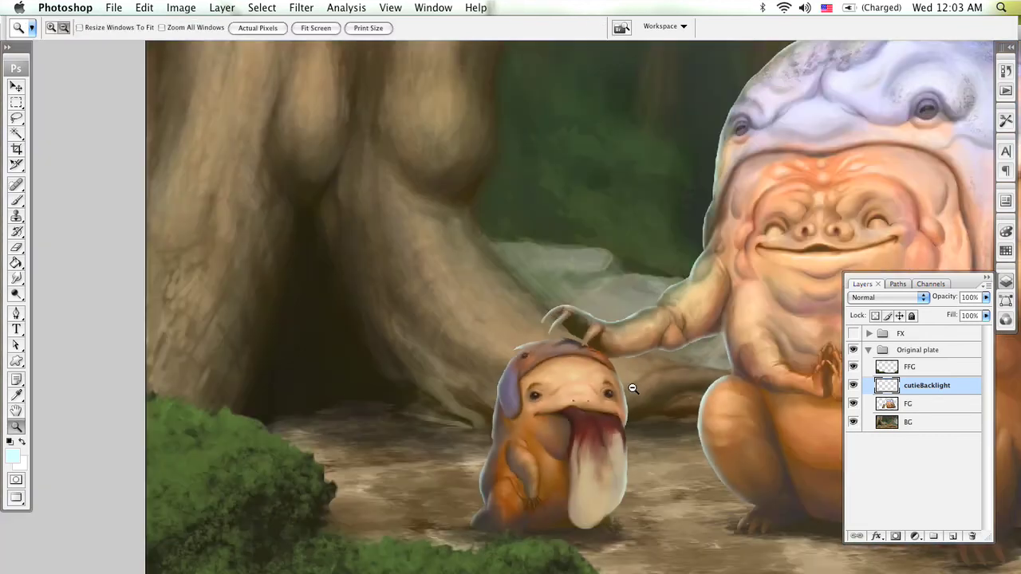
pyautogui.keyDown('alt'); pyautogui.click(638, 393); pyautogui.keyUp('alt')
pyautogui.click(649, 412)
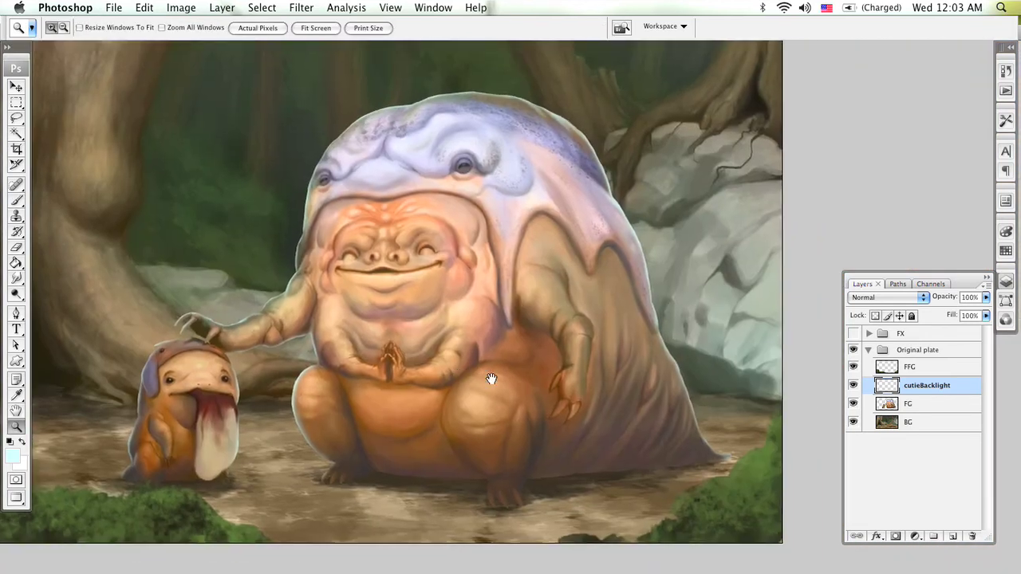
pyautogui.click(578, 370)
pyautogui.click(593, 340)
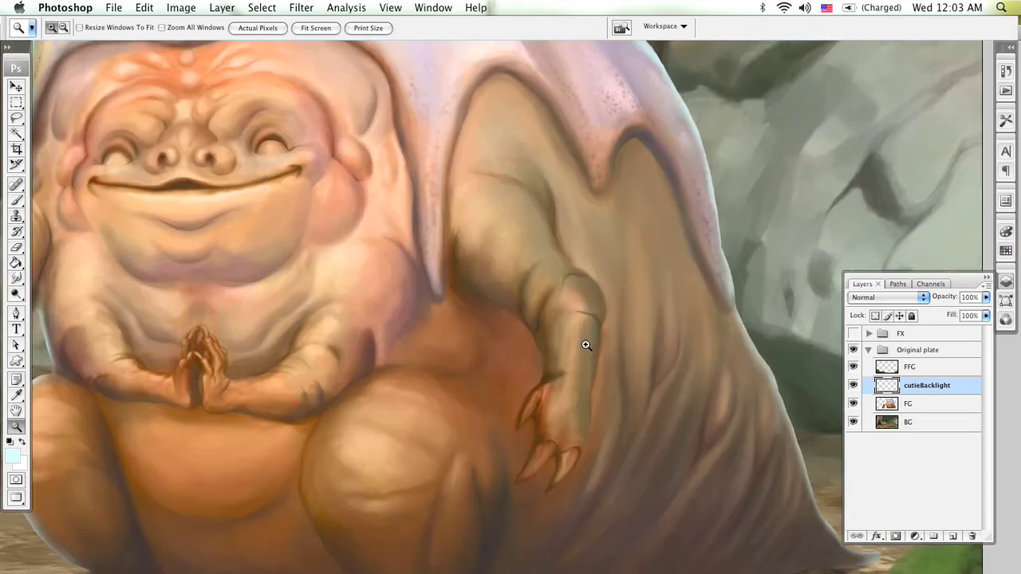
pyautogui.click(581, 359)
pyautogui.click(586, 373)
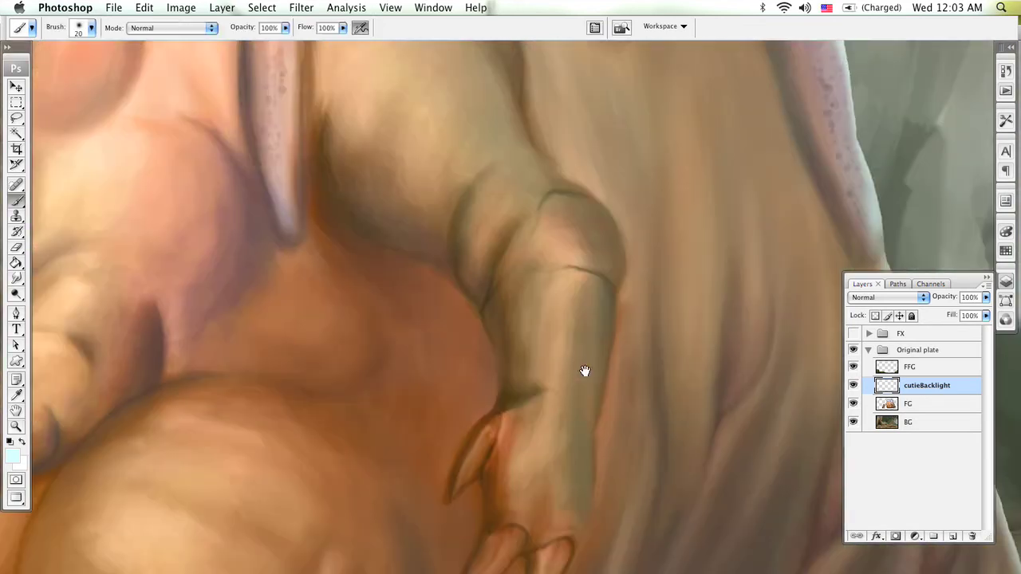
pyautogui.press('b')
pyautogui.scroll(-3, 590, 303)
pyautogui.moveTo(605, 235); pyautogui.dragTo(592, 347)
pyautogui.press(']')
pyautogui.moveTo(583, 374); pyautogui.dragTo(604, 208)
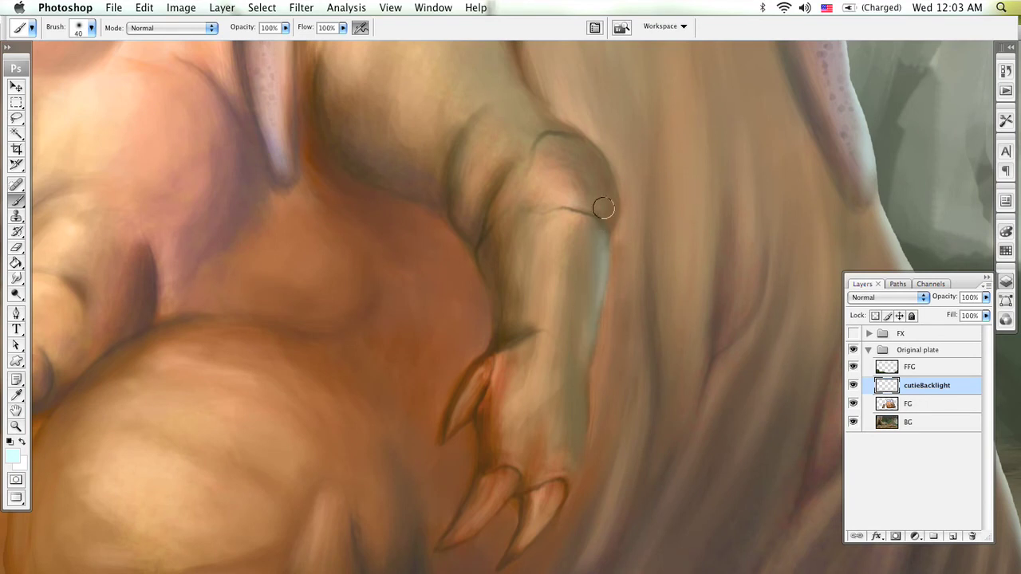
# Paint the rim light around the hanging arm's rounded joint and refine its edge with a 25 px eraser
pyautogui.scroll(3, 602, 307)
pyautogui.moveTo(590, 304); pyautogui.dragTo(551, 244)
pyautogui.moveTo(581, 292)
pyautogui.mouseDown()
pyautogui.moveTo(542, 256)
pyautogui.moveTo(538, 207)
pyautogui.mouseUp()
pyautogui.press('e')
pyautogui.press('[')
pyautogui.press('[')
pyautogui.press('[')
pyautogui.press('[')
pyautogui.press('[')
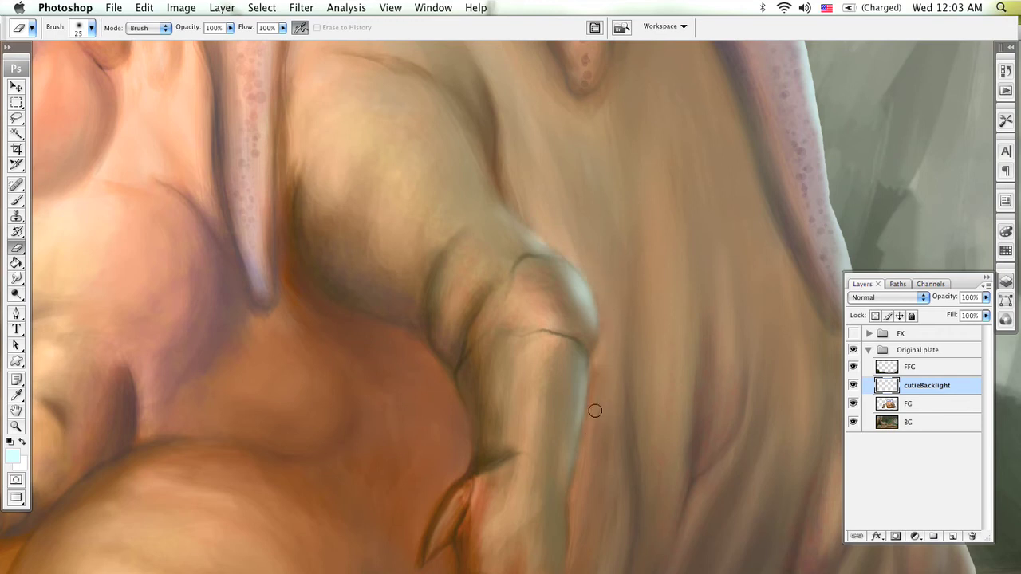
# Paint rim light along the outer edges of the two lower claws on the large creature's hanging hand with a 9 px brush
pyautogui.press('z')
pyautogui.keyDown('alt'); pyautogui.click(528, 358); pyautogui.keyUp('alt')
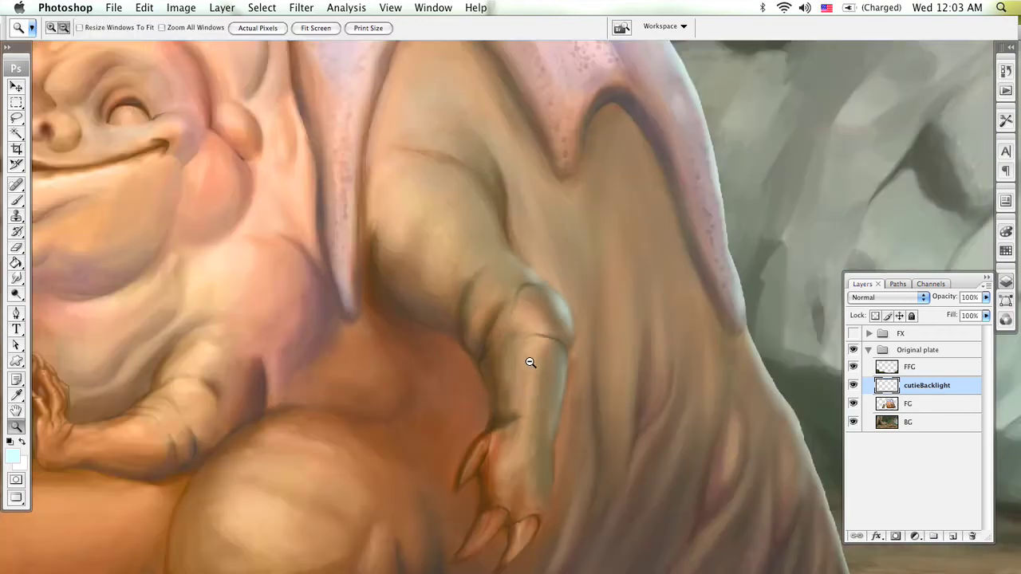
pyautogui.keyDown('alt'); pyautogui.click(533, 376); pyautogui.keyUp('alt')
pyautogui.keyDown('alt'); pyautogui.click(542, 402); pyautogui.keyUp('alt')
pyautogui.keyDown('alt'); pyautogui.click(544, 415); pyautogui.keyUp('alt')
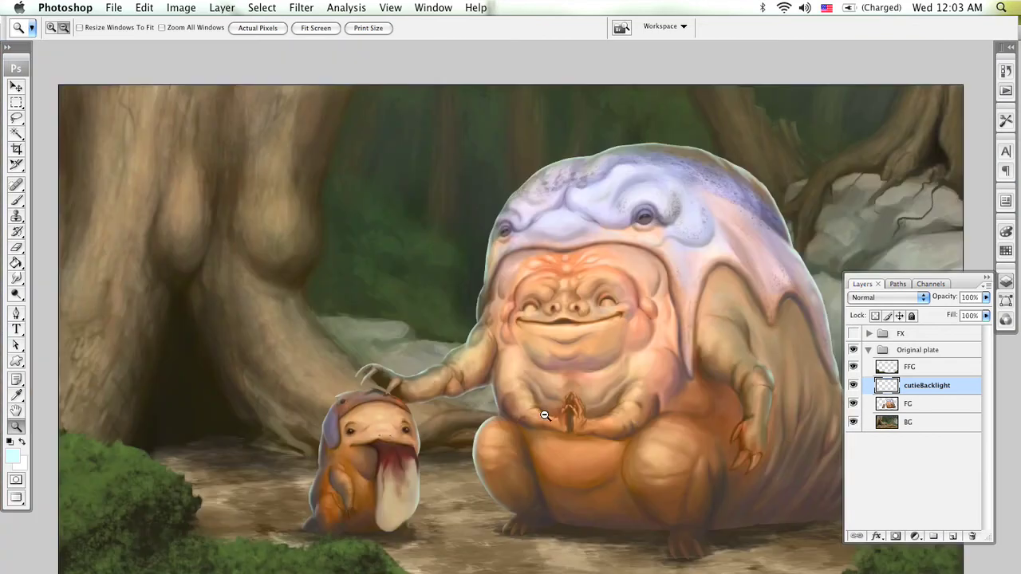
pyautogui.click(638, 418)
pyautogui.moveTo(638, 421)
pyautogui.mouseDown()
pyautogui.moveTo(576, 358)
pyautogui.moveTo(656, 346)
pyautogui.moveTo(469, 269)
pyautogui.moveTo(655, 359)
pyautogui.mouseUp()
pyautogui.click(580, 368)
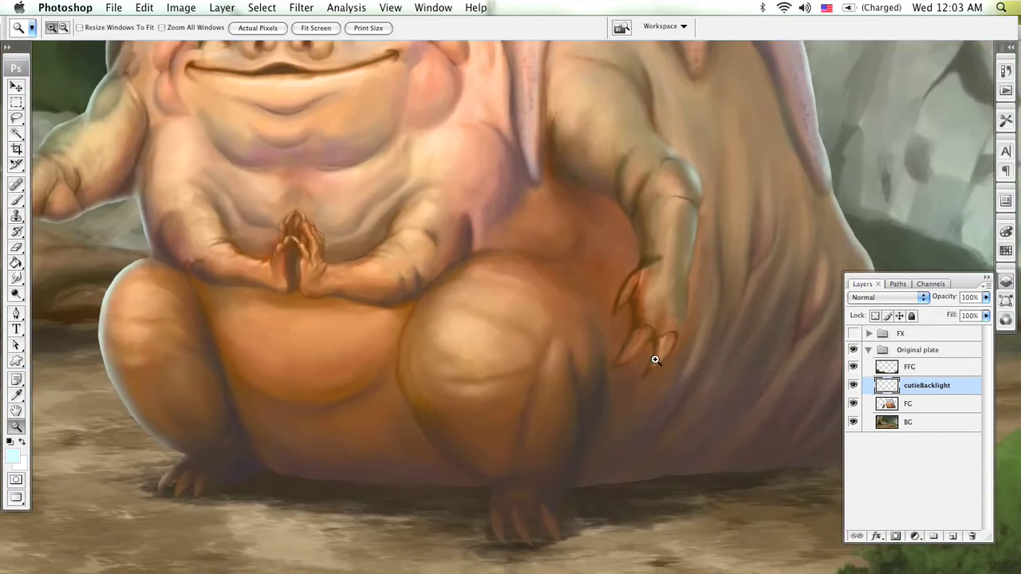
pyautogui.click(639, 373)
pyautogui.click(660, 363)
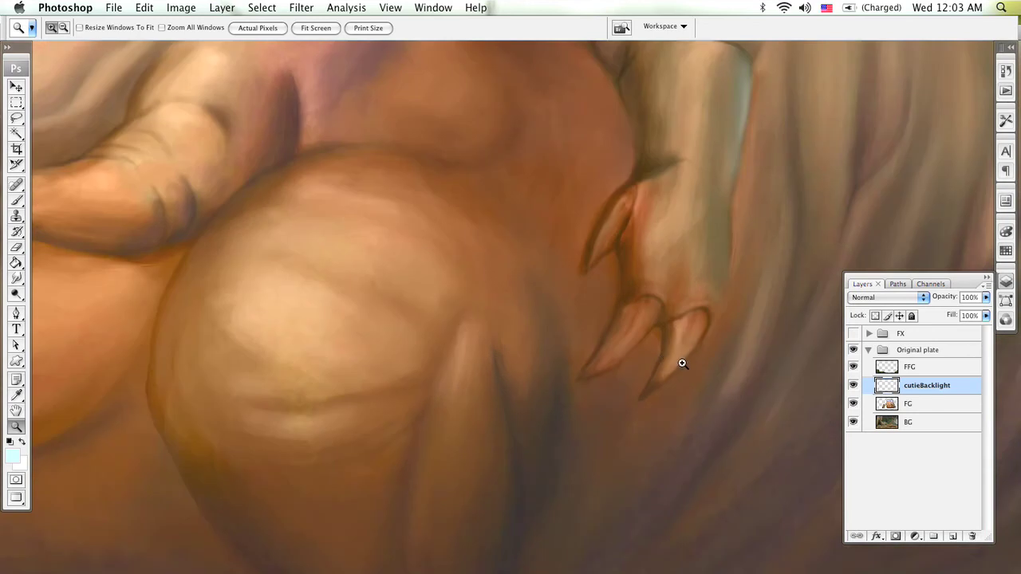
pyautogui.click(671, 358)
pyautogui.moveTo(695, 375); pyautogui.dragTo(606, 269)
pyautogui.press('b')
pyautogui.press('[')
pyautogui.press('[')
pyautogui.press('[')
pyautogui.press('[')
pyautogui.moveTo(627, 252)
pyautogui.mouseDown()
pyautogui.moveTo(588, 316)
pyautogui.moveTo(547, 354)
pyautogui.mouseUp()
pyautogui.moveTo(505, 397)
pyautogui.mouseDown()
pyautogui.moveTo(597, 307)
pyautogui.moveTo(622, 243)
pyautogui.mouseUp()
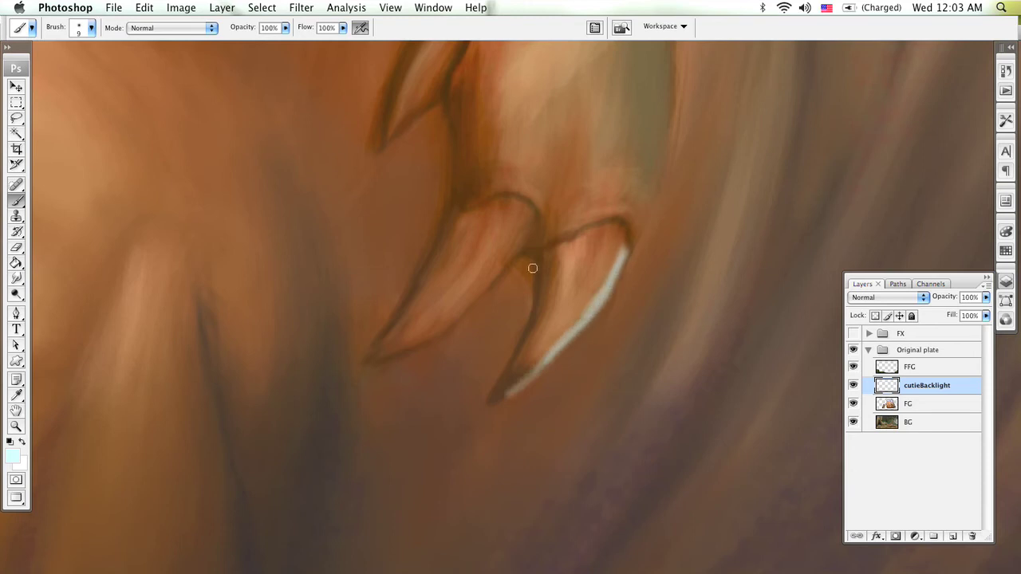
pyautogui.moveTo(537, 203)
pyautogui.mouseDown()
pyautogui.moveTo(471, 298)
pyautogui.moveTo(529, 211)
pyautogui.mouseUp()
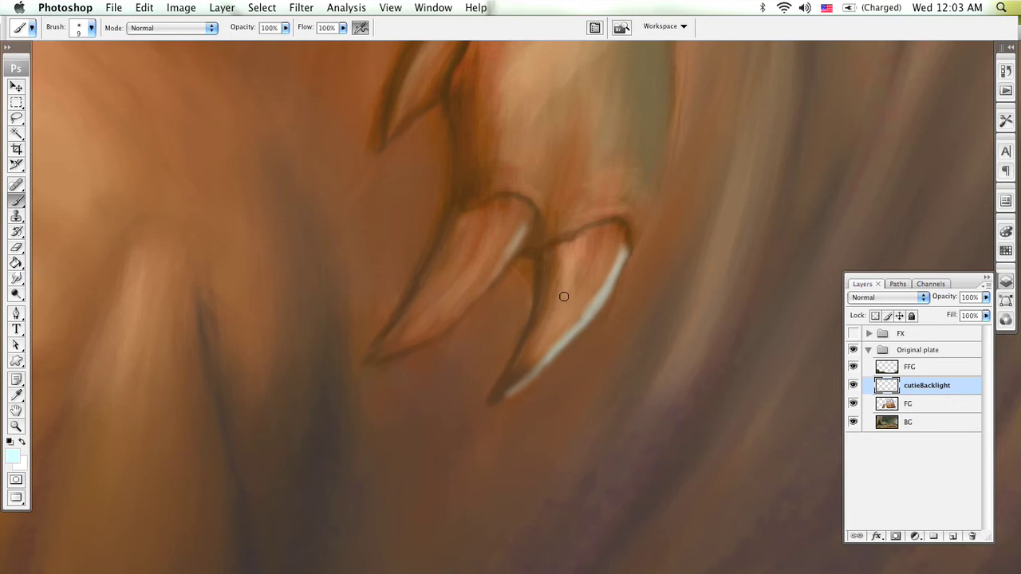
# Thin the rim light on the outermost claw and taper it toward the tip with a 25 px eraser
pyautogui.press('e')
pyautogui.moveTo(539, 365); pyautogui.dragTo(491, 419)
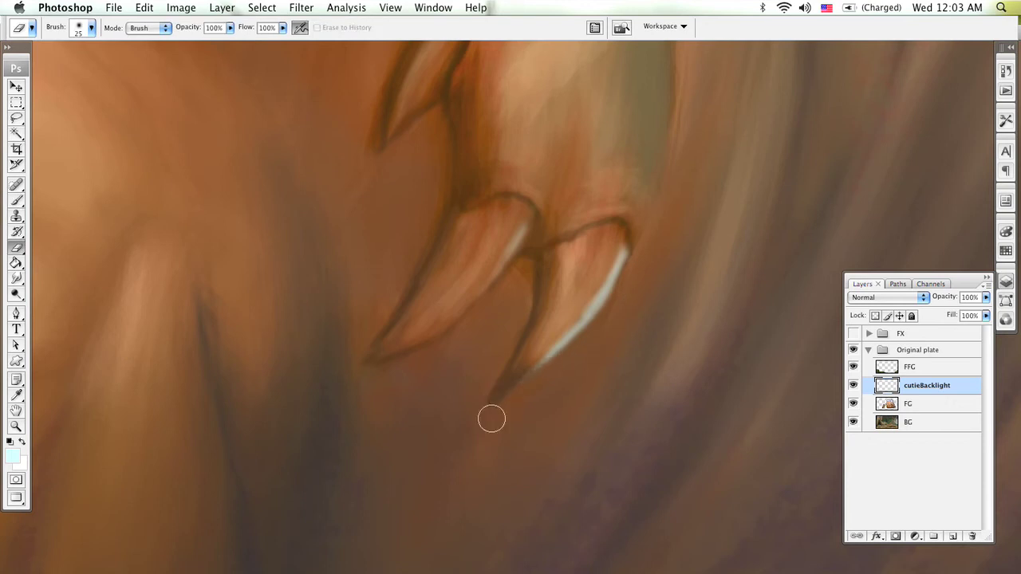
pyautogui.moveTo(633, 235)
pyautogui.mouseDown()
pyautogui.moveTo(538, 351)
pyautogui.moveTo(579, 290)
pyautogui.mouseUp()
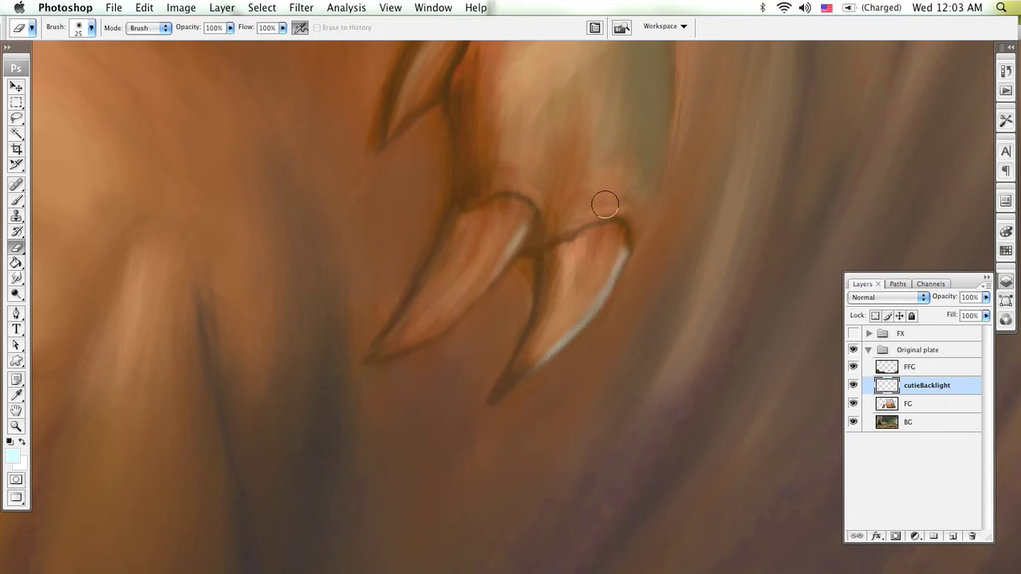
# Paint rim light with a soft 15 px brush along the edge of the small creature's hood, just below the large creature's outstretched arm
pyautogui.press('z')
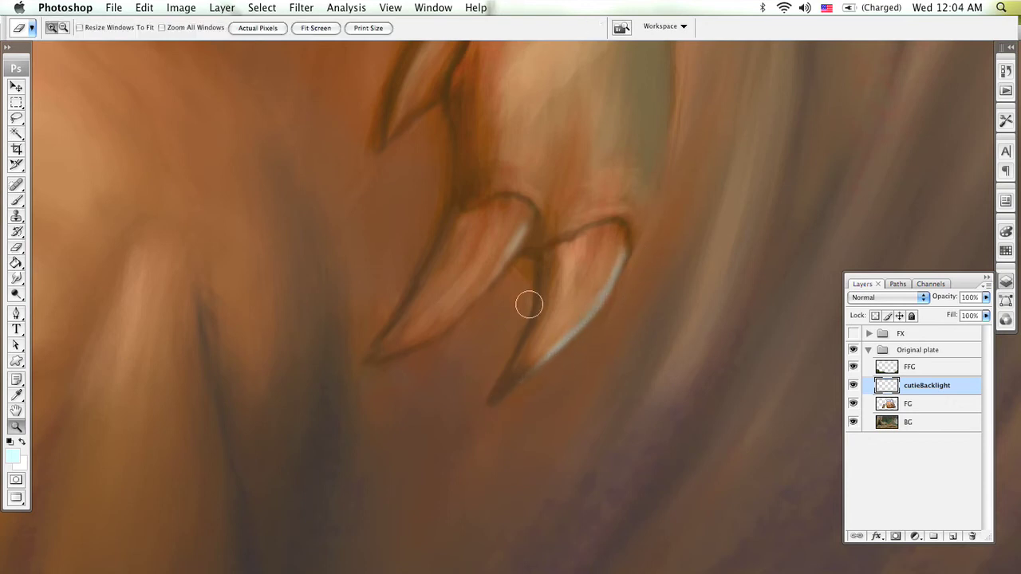
pyautogui.keyDown('alt'); pyautogui.click(533, 300); pyautogui.keyUp('alt')
pyautogui.keyDown('alt'); pyautogui.click(534, 351); pyautogui.keyUp('alt')
pyautogui.keyDown('alt'); pyautogui.click(534, 358); pyautogui.keyUp('alt')
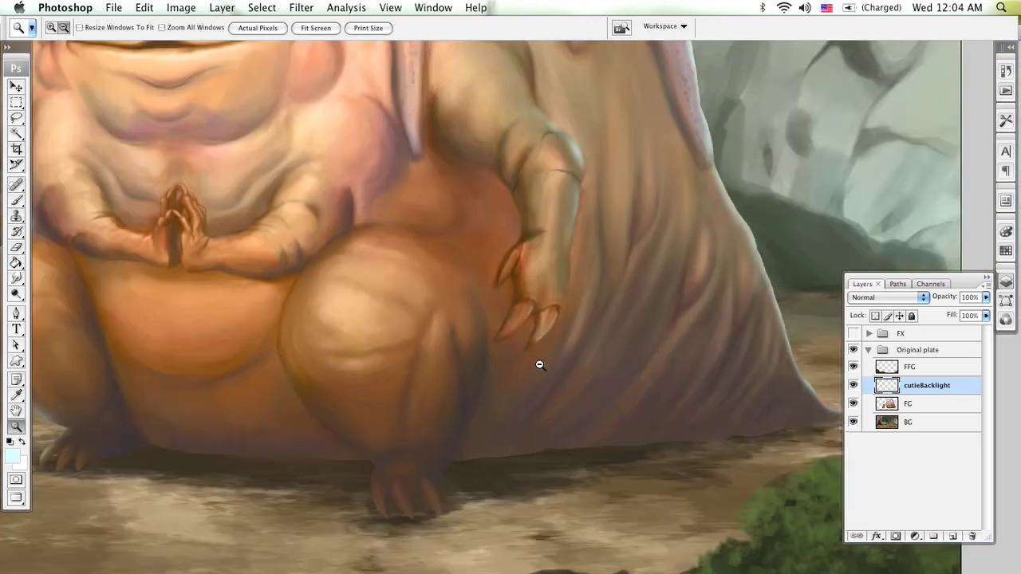
pyautogui.keyDown('alt'); pyautogui.click(540, 365); pyautogui.keyUp('alt')
pyautogui.scroll(4, 586, 423)
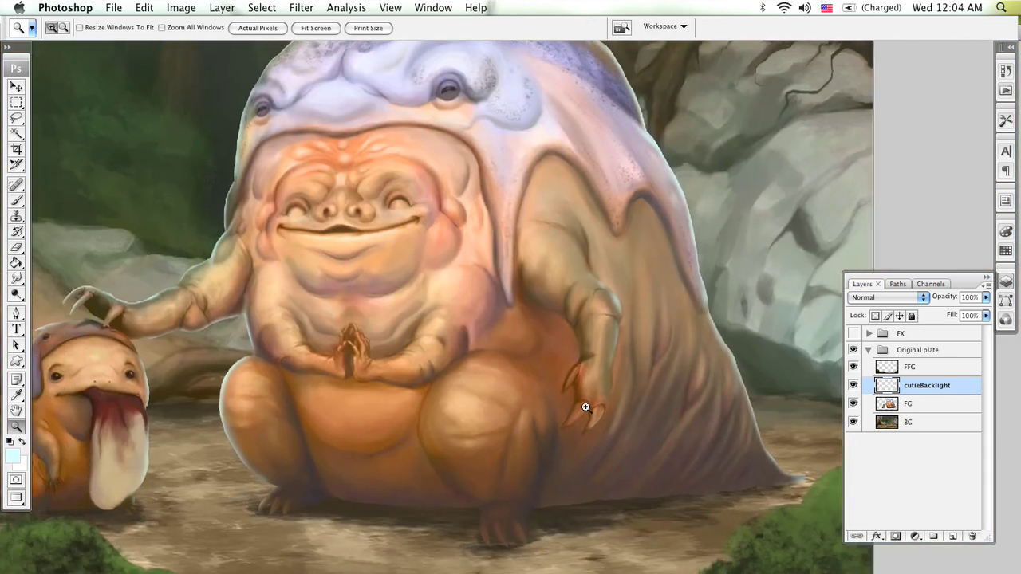
pyautogui.keyDown('alt'); pyautogui.click(566, 373); pyautogui.keyUp('alt')
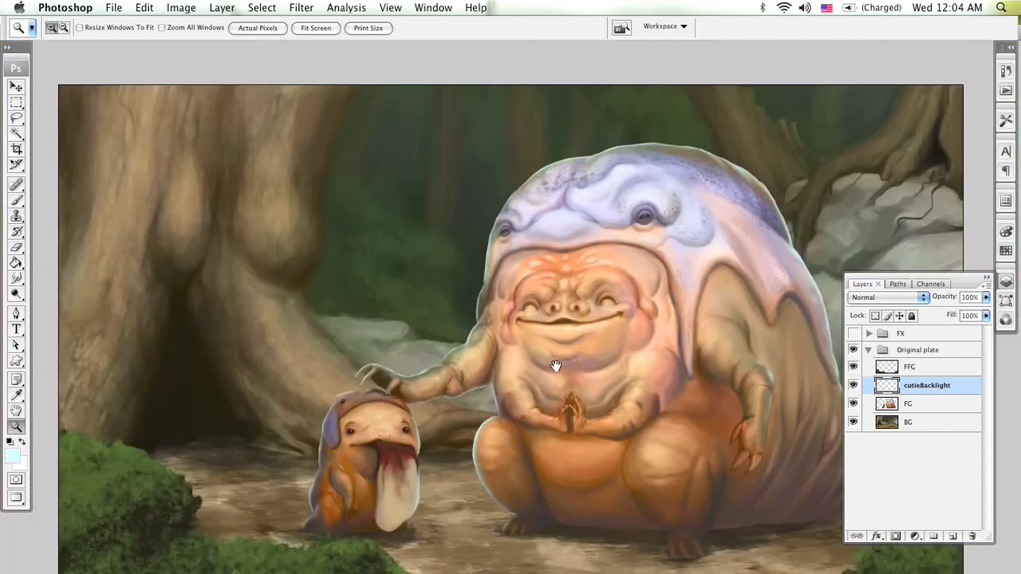
pyautogui.moveTo(555, 365); pyautogui.dragTo(455, 313)
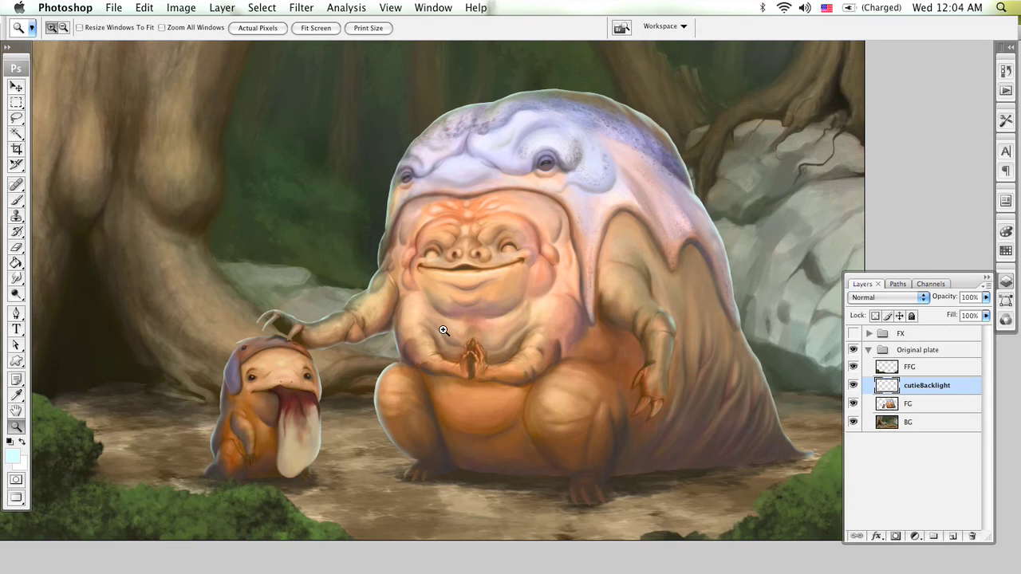
pyautogui.click(295, 344)
pyautogui.scroll(-5, 431, 374)
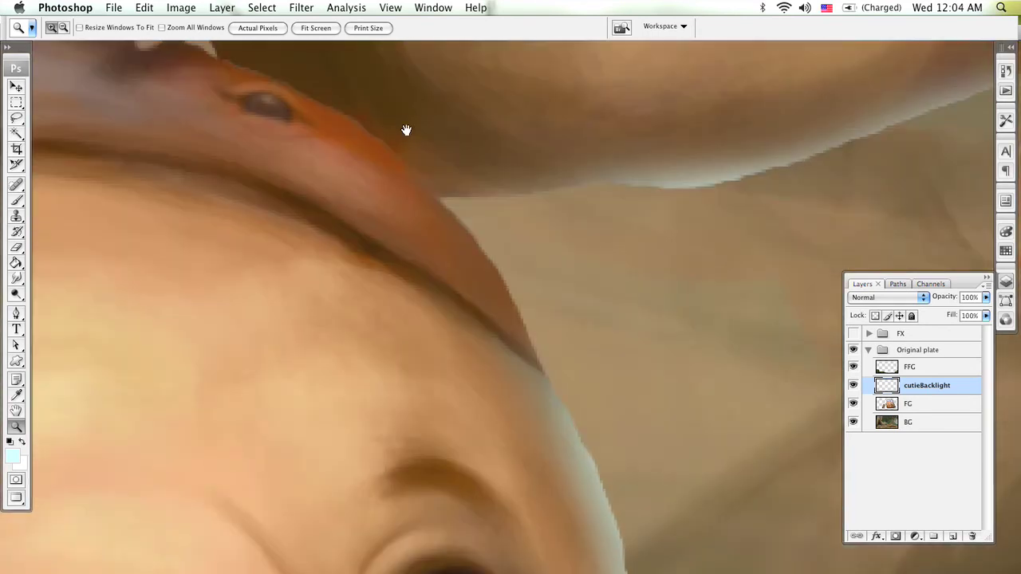
pyautogui.press('b')
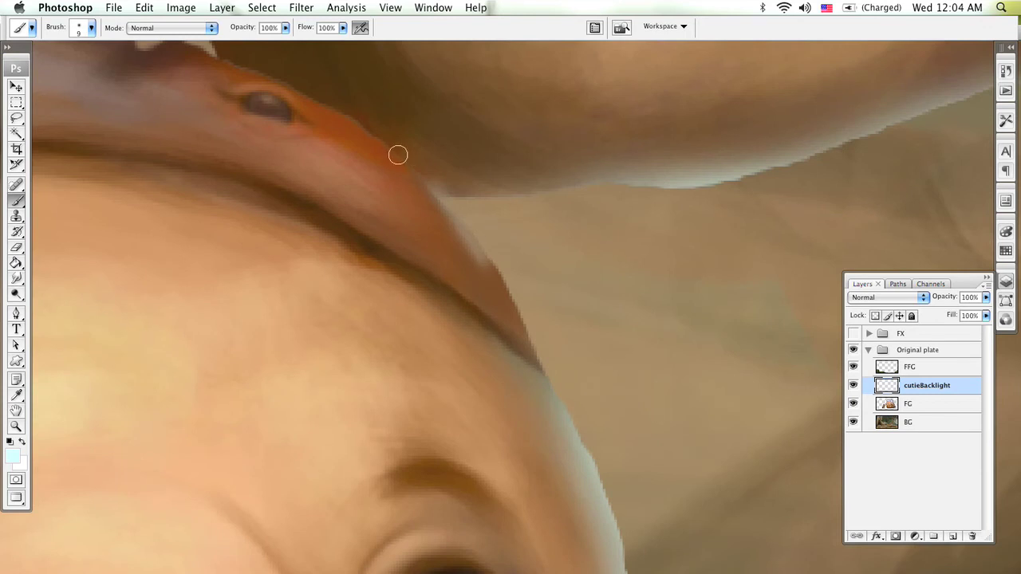
pyautogui.press(']')
pyautogui.press(']')
pyautogui.moveTo(411, 177)
pyautogui.mouseDown()
pyautogui.moveTo(501, 270)
pyautogui.moveTo(474, 231)
pyautogui.moveTo(549, 354)
pyautogui.mouseUp()
pyautogui.press('[')
pyautogui.moveTo(513, 322); pyautogui.dragTo(403, 164)
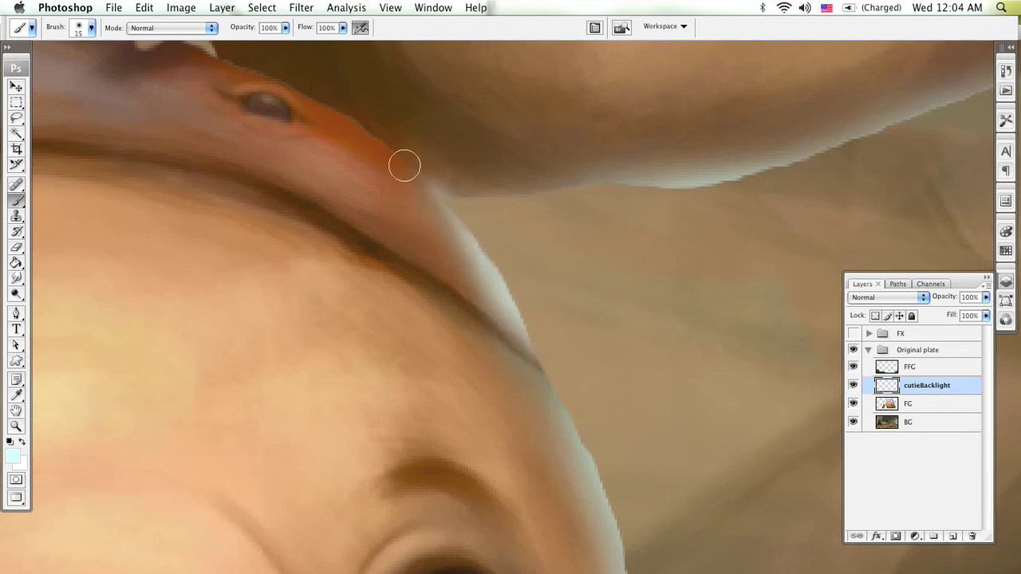
# Build up the rim light on the small creature's hood and clean its upper end and inner side with a 25 px eraser
pyautogui.moveTo(487, 283); pyautogui.dragTo(349, 136)
pyautogui.moveTo(438, 213); pyautogui.dragTo(337, 95)
pyautogui.press('e')
pyautogui.moveTo(449, 162)
pyautogui.mouseDown()
pyautogui.moveTo(387, 130)
pyautogui.moveTo(416, 260)
pyautogui.mouseUp()
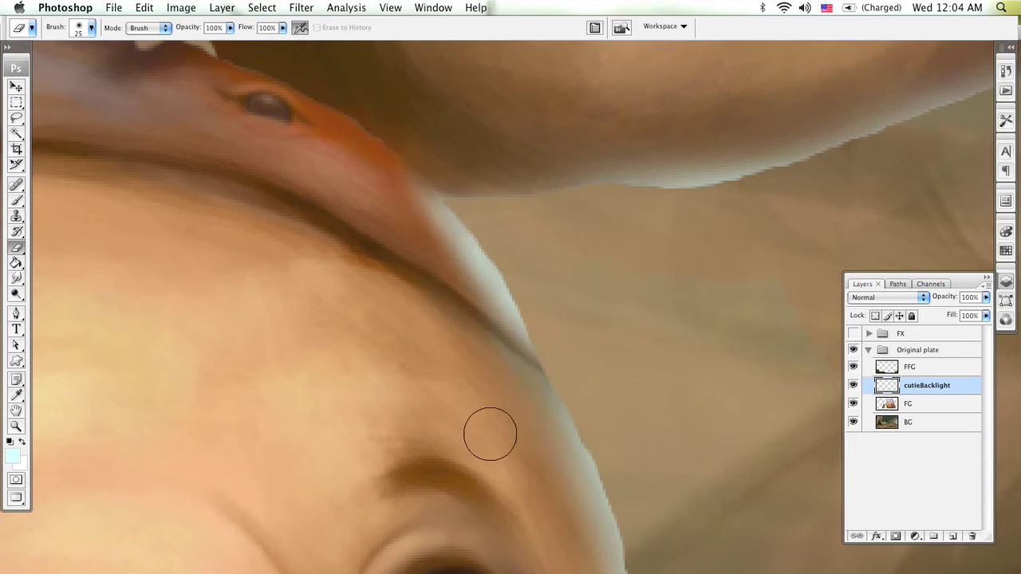
# Compare the whole painting with the cutieBacklight layer hidden and shown, keeping the layer visible
pyautogui.press('z')
pyautogui.keyDown('alt'); pyautogui.click(505, 444); pyautogui.keyUp('alt')
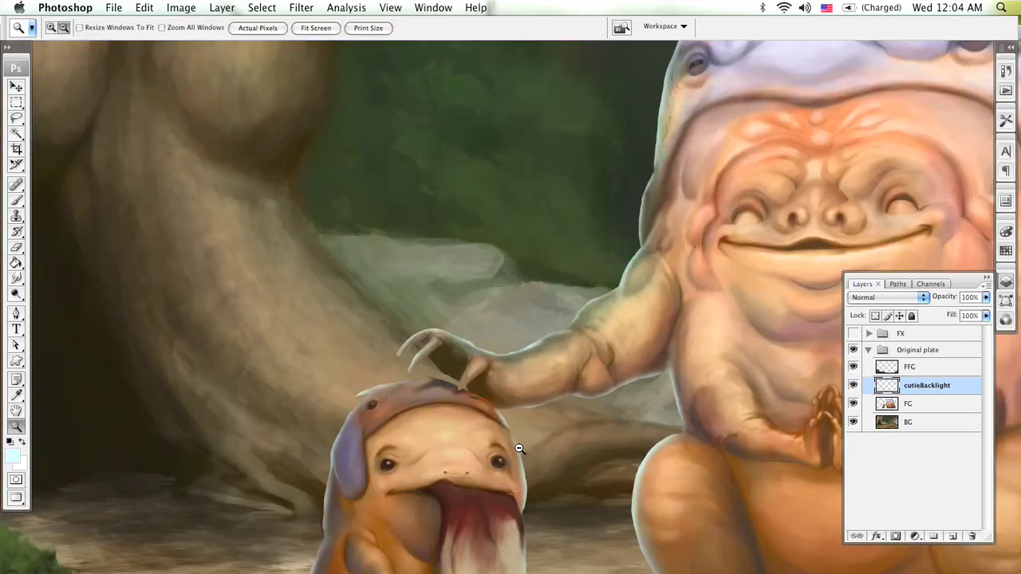
pyautogui.keyDown('alt'); pyautogui.click(521, 451); pyautogui.keyUp('alt')
pyautogui.keyDown('alt'); pyautogui.click(525, 451); pyautogui.keyUp('alt')
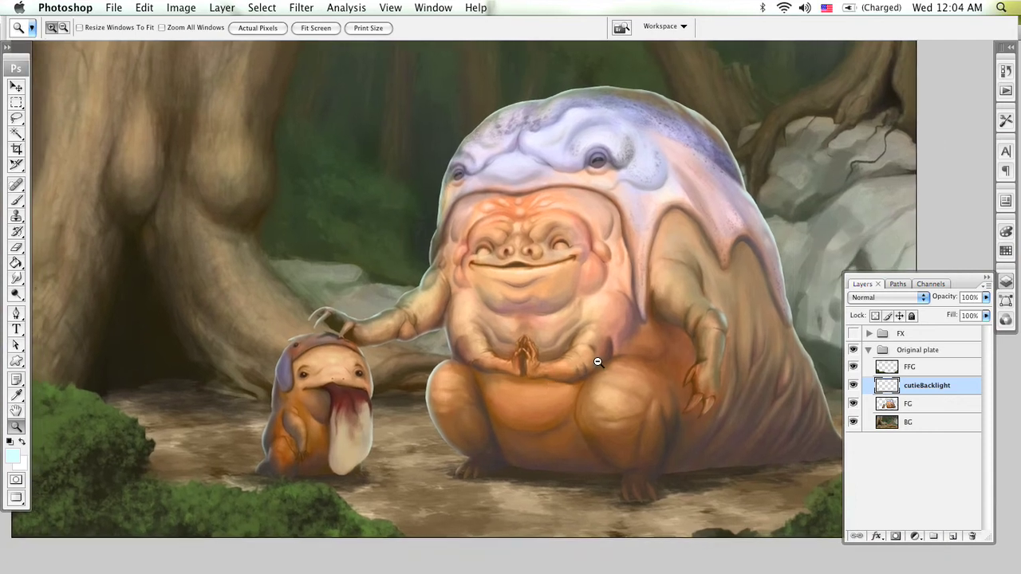
pyautogui.keyDown('alt'); pyautogui.click(598, 362); pyautogui.keyUp('alt')
pyautogui.click(631, 344)
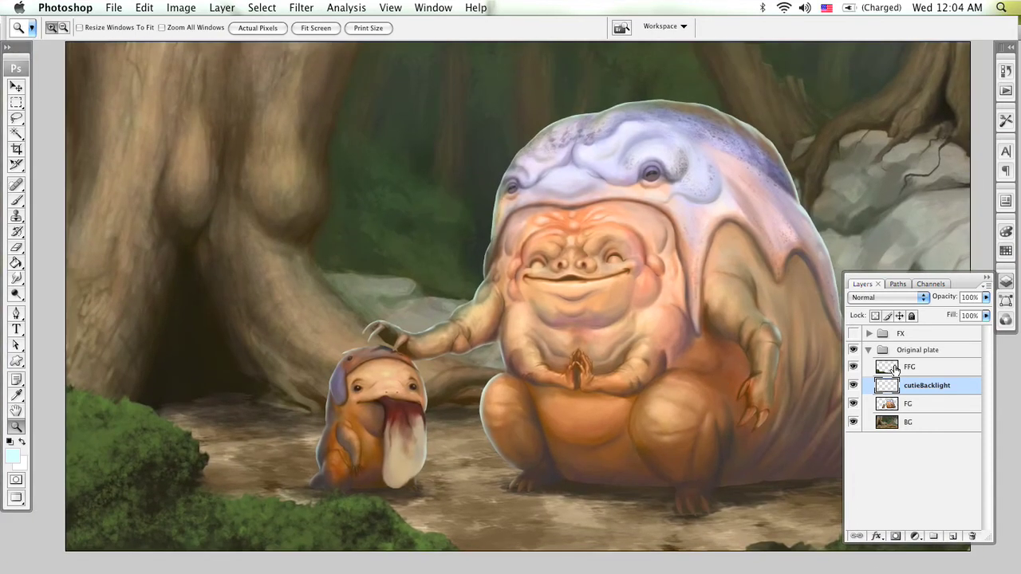
pyautogui.click(854, 385)
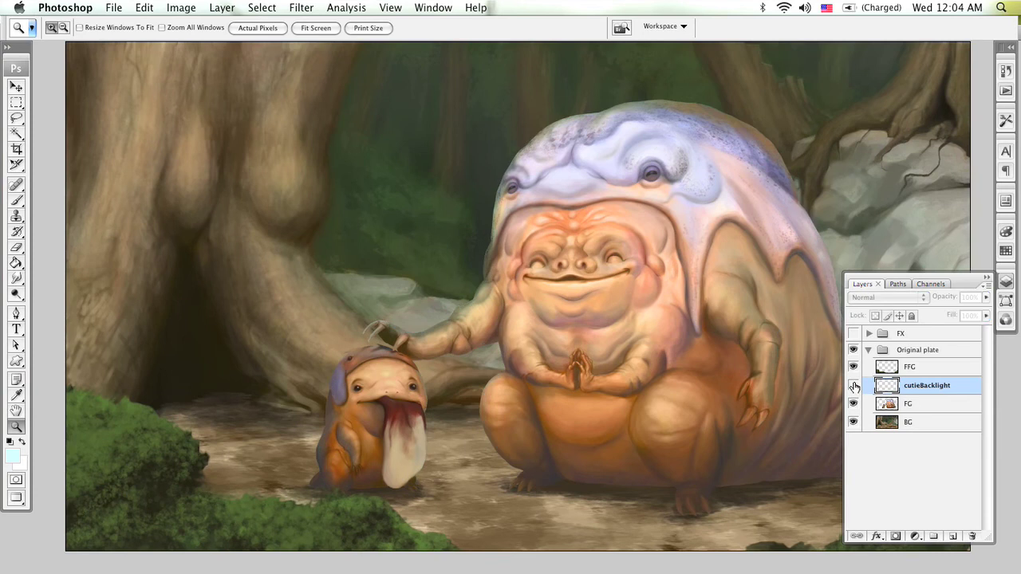
pyautogui.click(988, 281)
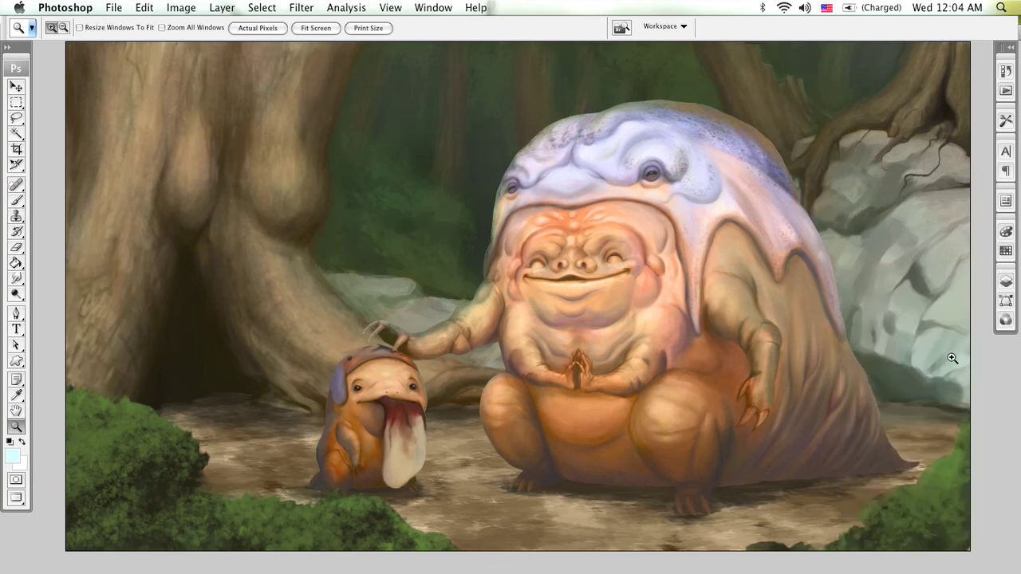
pyautogui.click(1006, 283)
pyautogui.click(853, 385)
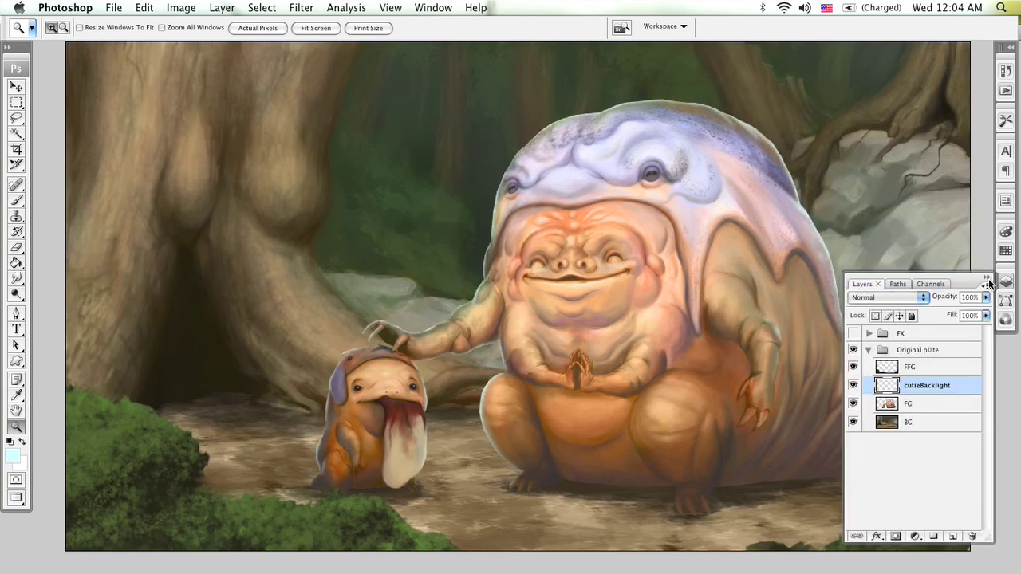
pyautogui.click(987, 280)
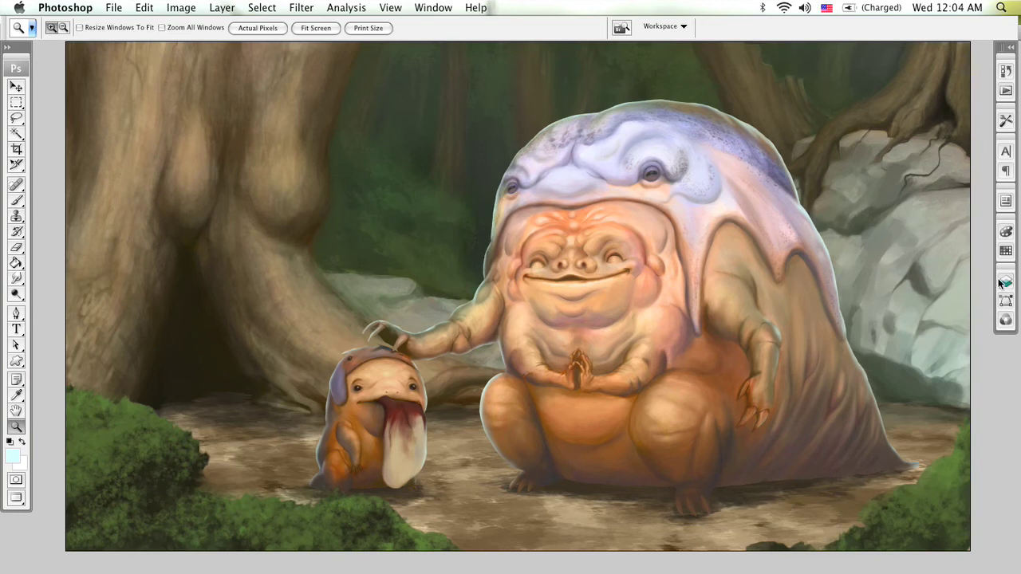
# Try the Color Dodge blending mode on the cutieBacklight layer at 50% opacity
pyautogui.click(1005, 281)
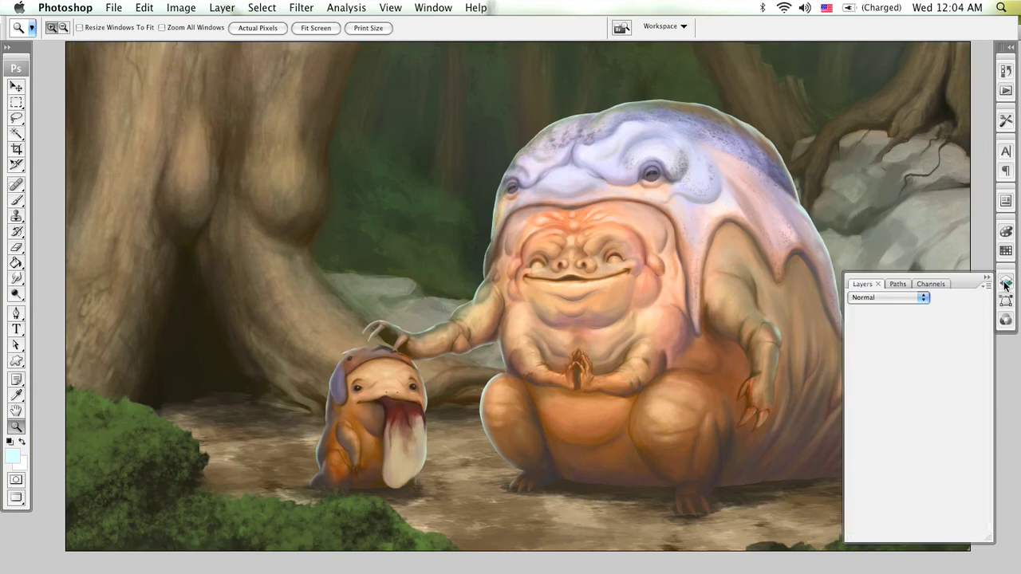
pyautogui.click(907, 297)
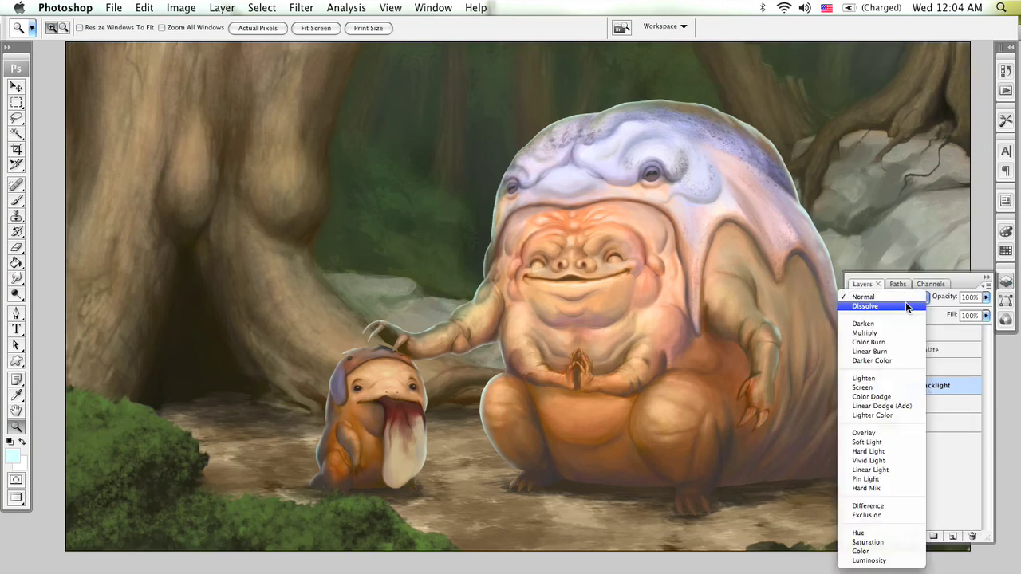
pyautogui.click(877, 397)
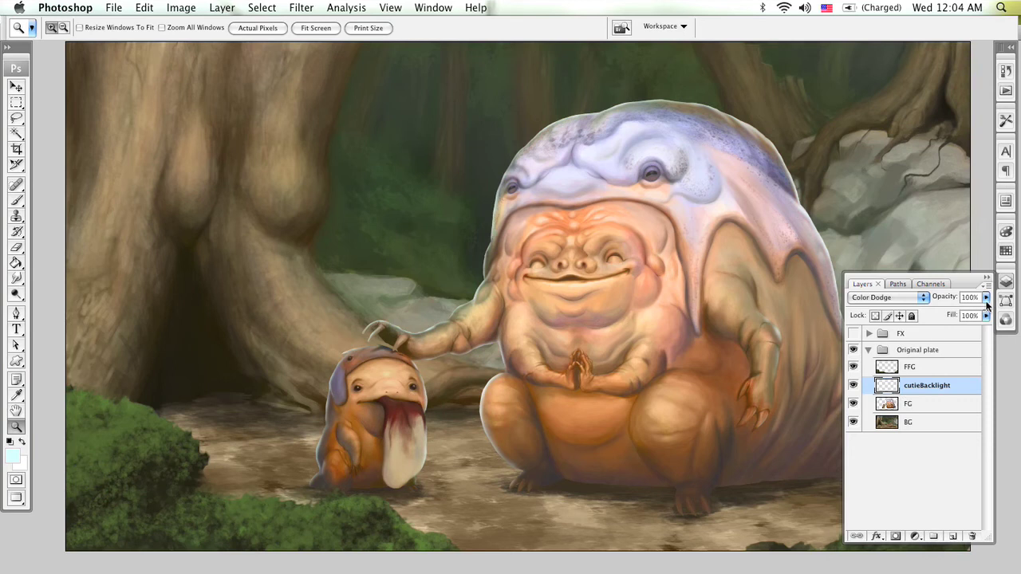
pyautogui.click(986, 298)
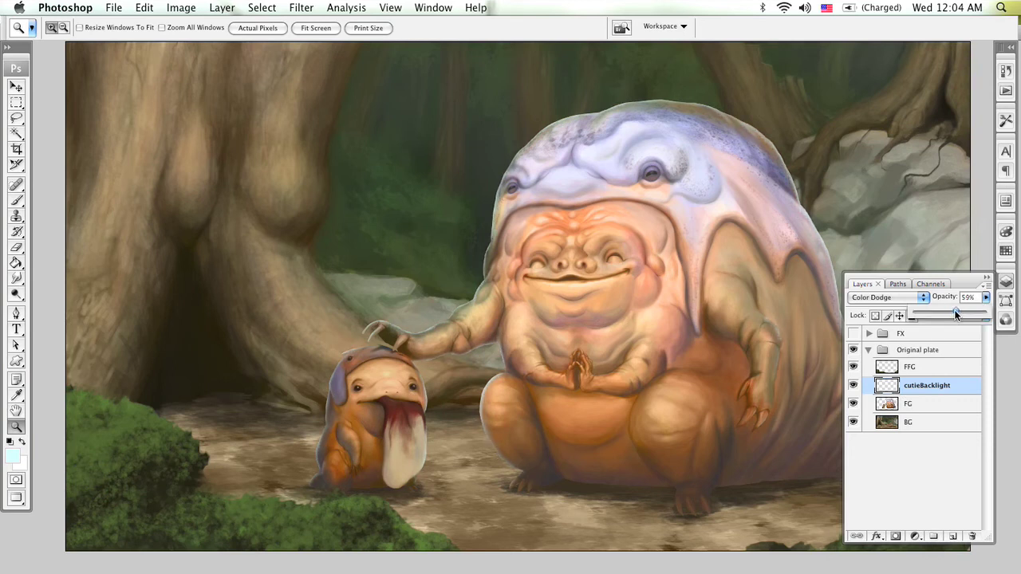
# Try the Screen and Lighten blending modes on the cutieBacklight layer
pyautogui.click(909, 298)
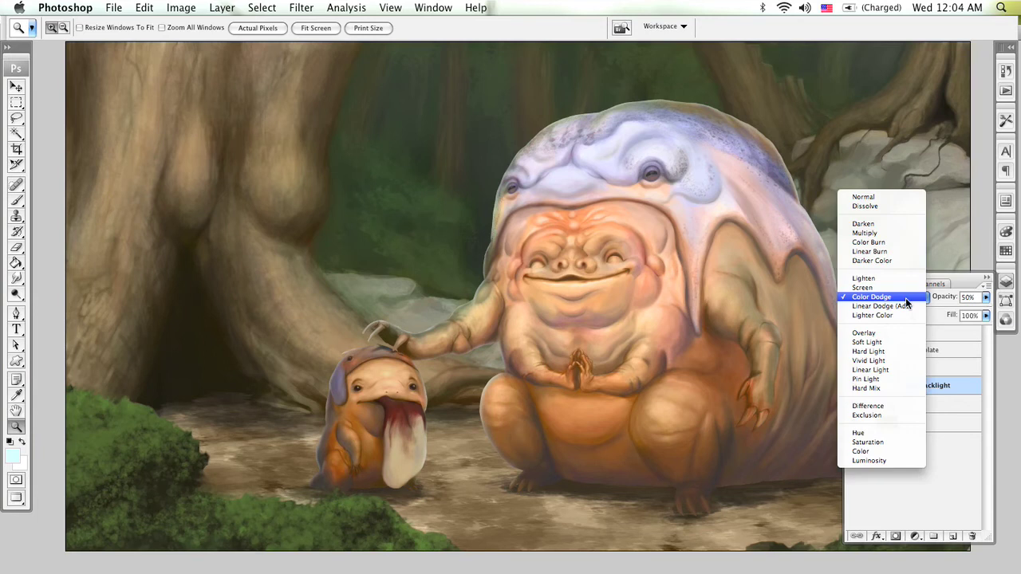
pyautogui.click(898, 288)
pyautogui.click(898, 294)
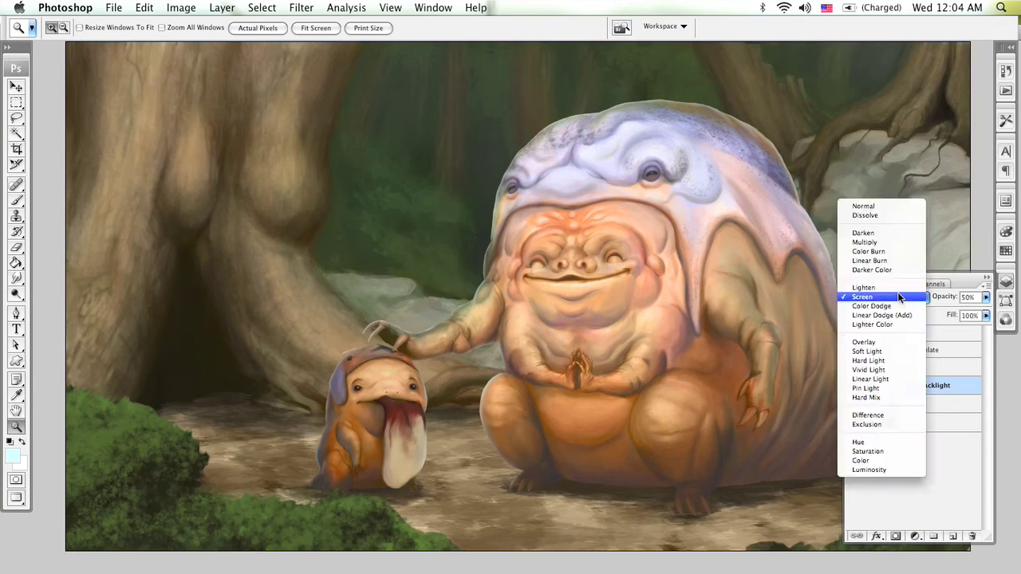
pyautogui.click(897, 287)
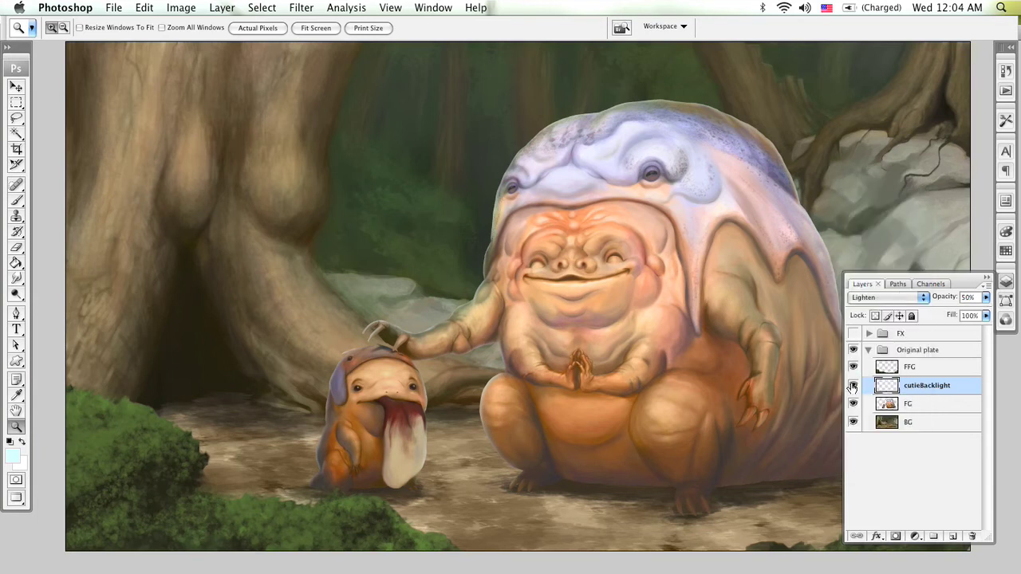
# Set the cutieBacklight layer to Linear Dodge (Add) blending at 37% opacity and keep it selected
pyautogui.click(908, 298)
pyautogui.click(905, 317)
pyautogui.click(903, 302)
pyautogui.click(903, 300)
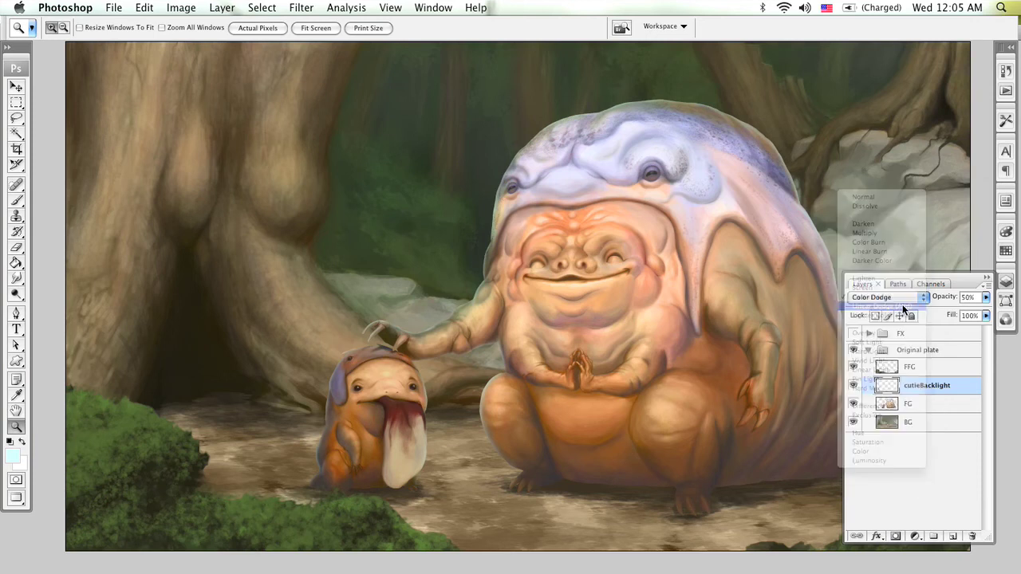
pyautogui.click(985, 298)
pyautogui.moveTo(956, 310); pyautogui.dragTo(933, 315)
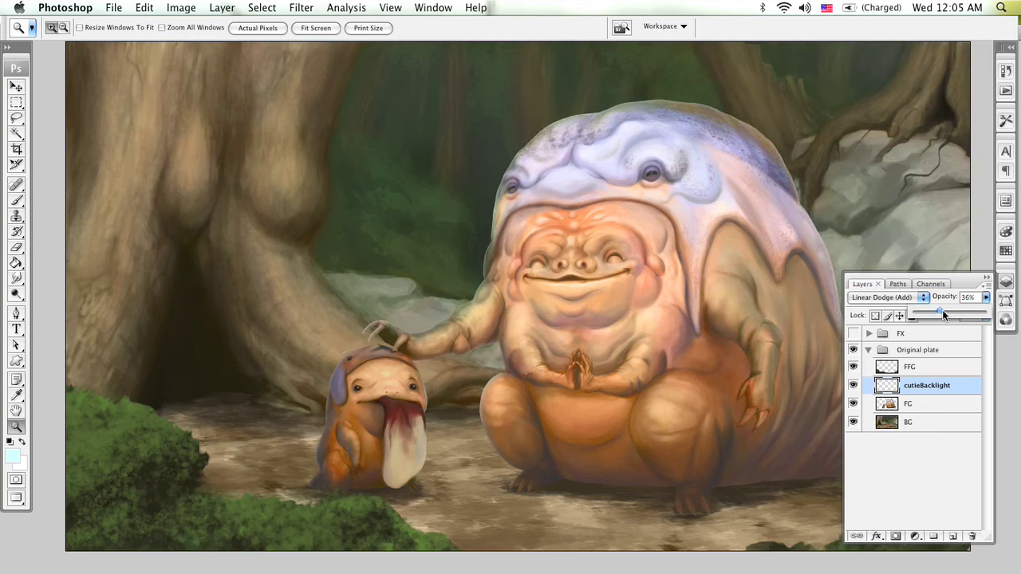
pyautogui.click(925, 473)
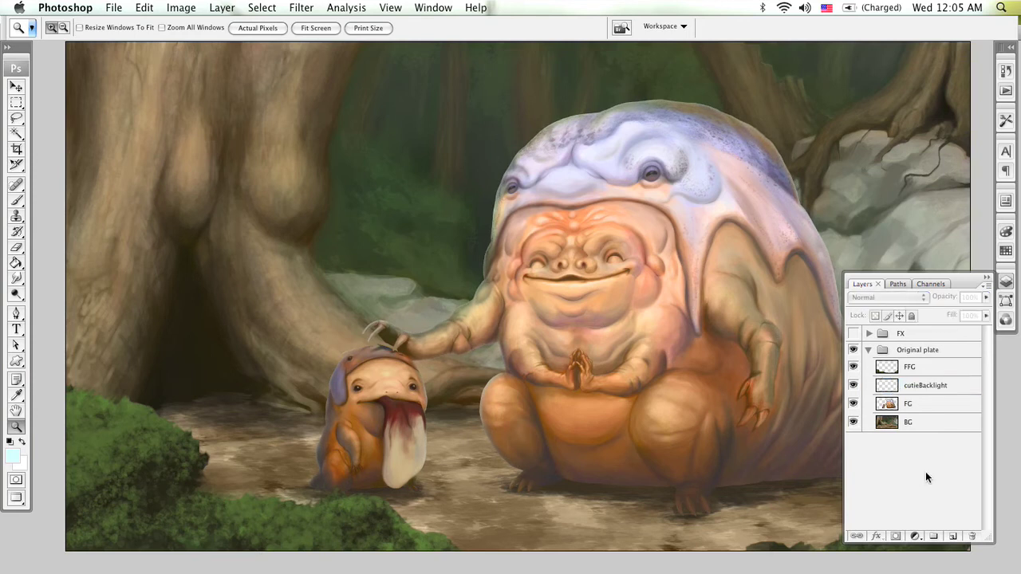
pyautogui.click(922, 393)
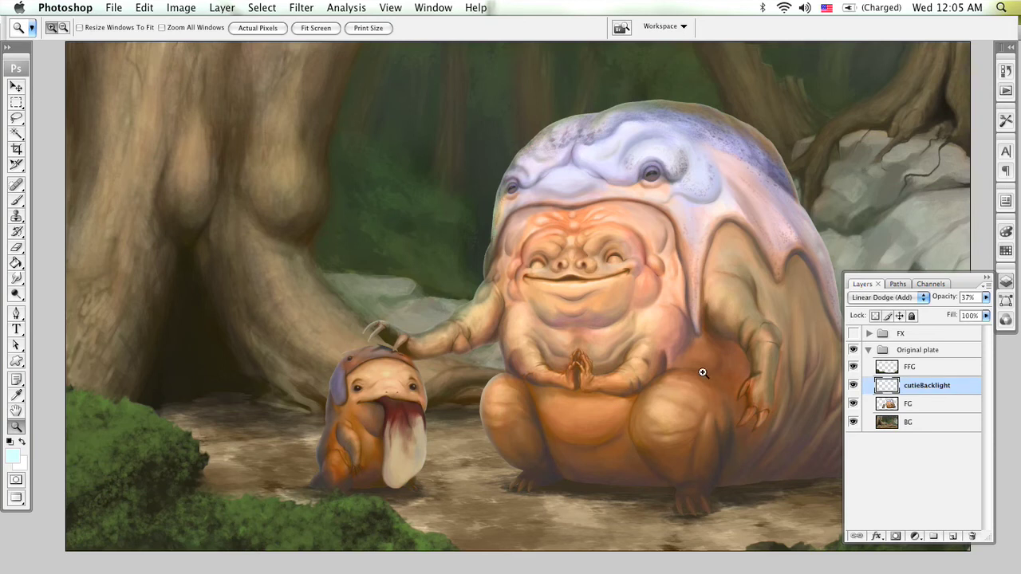
# Paint a soft pale cyan rim along the edge of the large creature's upper back with a 125 px brush
pyautogui.moveTo(662, 344); pyautogui.dragTo(345, 345)
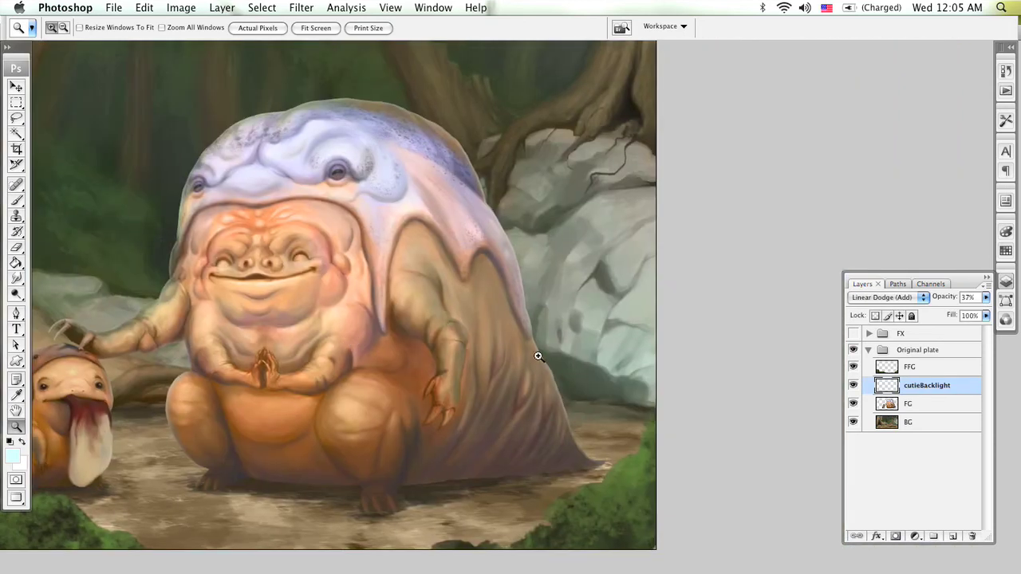
pyautogui.click(527, 298)
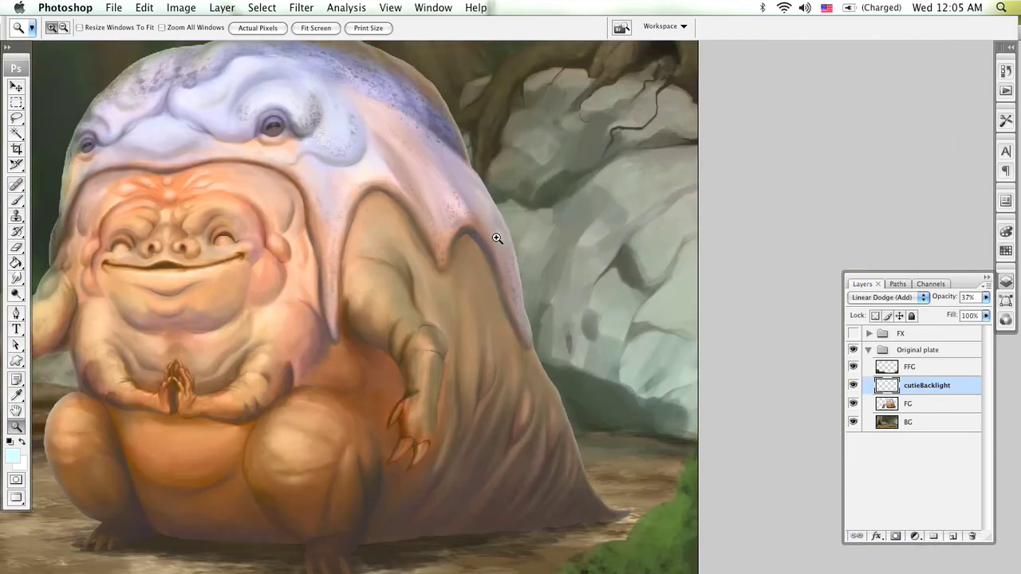
pyautogui.click(497, 238)
pyautogui.click(527, 327)
pyautogui.click(534, 320)
pyautogui.press('b')
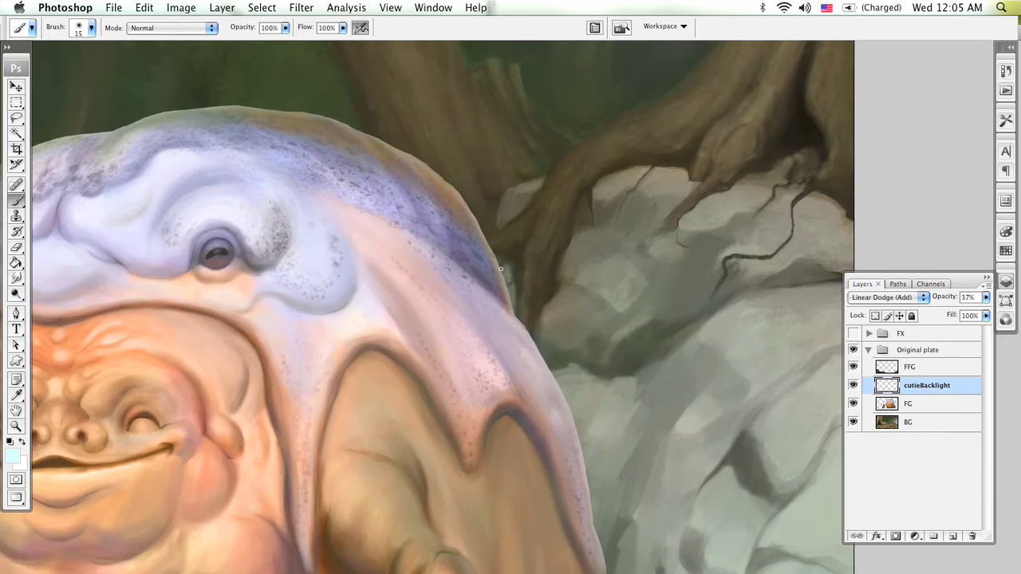
pyautogui.press(']')
pyautogui.press(']')
pyautogui.press(']')
pyautogui.press(']')
pyautogui.press(']')
pyautogui.press(']')
pyautogui.press(']')
pyautogui.moveTo(520, 287)
pyautogui.mouseDown()
pyautogui.moveTo(490, 252)
pyautogui.moveTo(489, 228)
pyautogui.moveTo(497, 257)
pyautogui.moveTo(497, 239)
pyautogui.mouseUp()
# Continue the pale cyan rim around the large creature's head and the side of its face with the 125 px brush
pyautogui.press('space')
pyautogui.moveTo(314, 373); pyautogui.dragTo(678, 271)
pyautogui.moveTo(422, 300)
pyautogui.mouseDown()
pyautogui.moveTo(539, 245)
pyautogui.moveTo(701, 120)
pyautogui.mouseUp()
pyautogui.moveTo(513, 225); pyautogui.dragTo(444, 345)
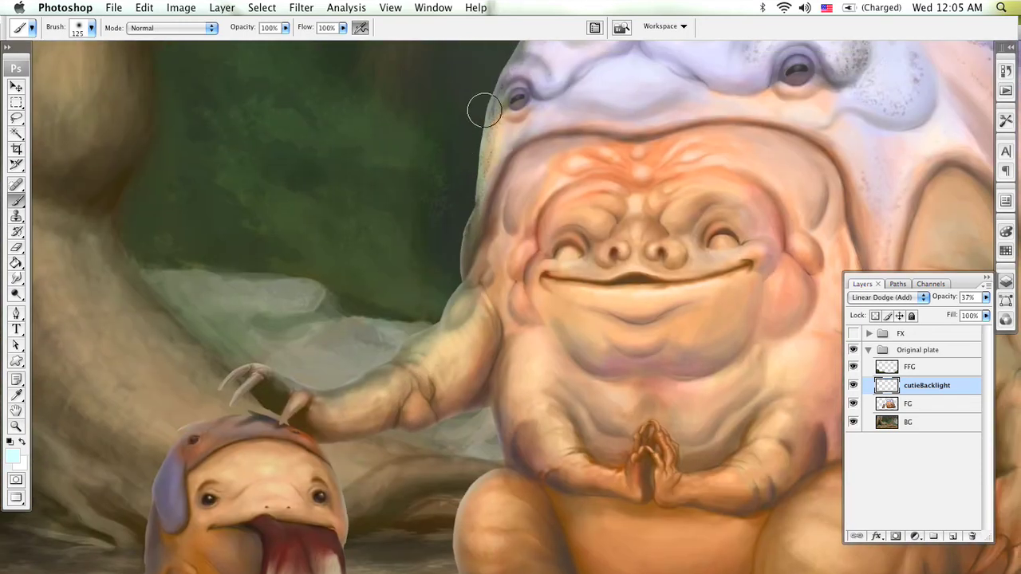
pyautogui.press('space')
pyautogui.moveTo(492, 105); pyautogui.dragTo(447, 228)
pyautogui.moveTo(456, 178)
pyautogui.mouseDown()
pyautogui.moveTo(494, 141)
pyautogui.moveTo(484, 151)
pyautogui.moveTo(485, 136)
pyautogui.moveTo(489, 171)
pyautogui.moveTo(474, 119)
pyautogui.moveTo(511, 139)
pyautogui.moveTo(581, 84)
pyautogui.mouseUp()
pyautogui.press('space')
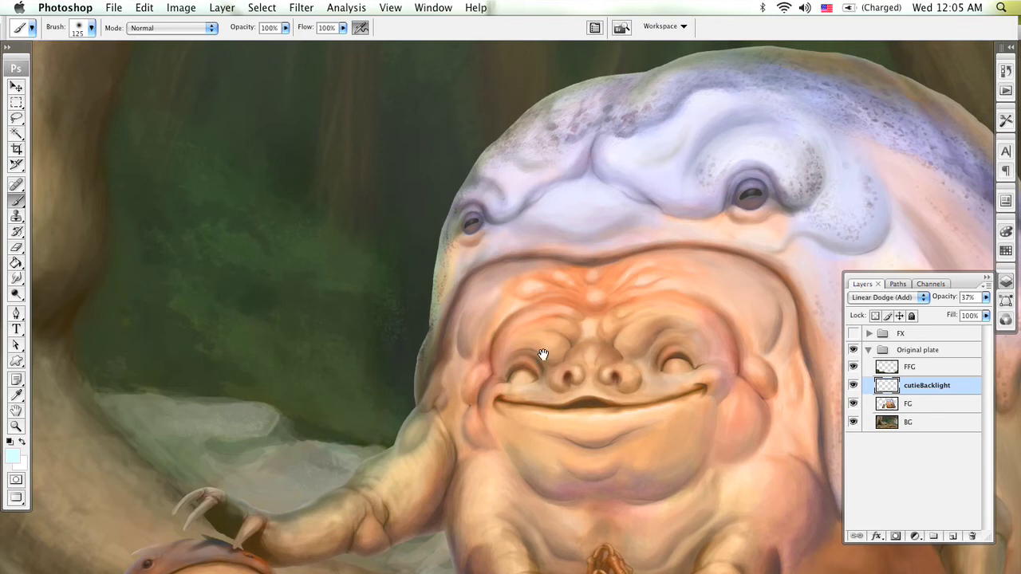
pyautogui.moveTo(590, 267); pyautogui.dragTo(597, 187)
pyautogui.moveTo(479, 327); pyautogui.dragTo(583, 231)
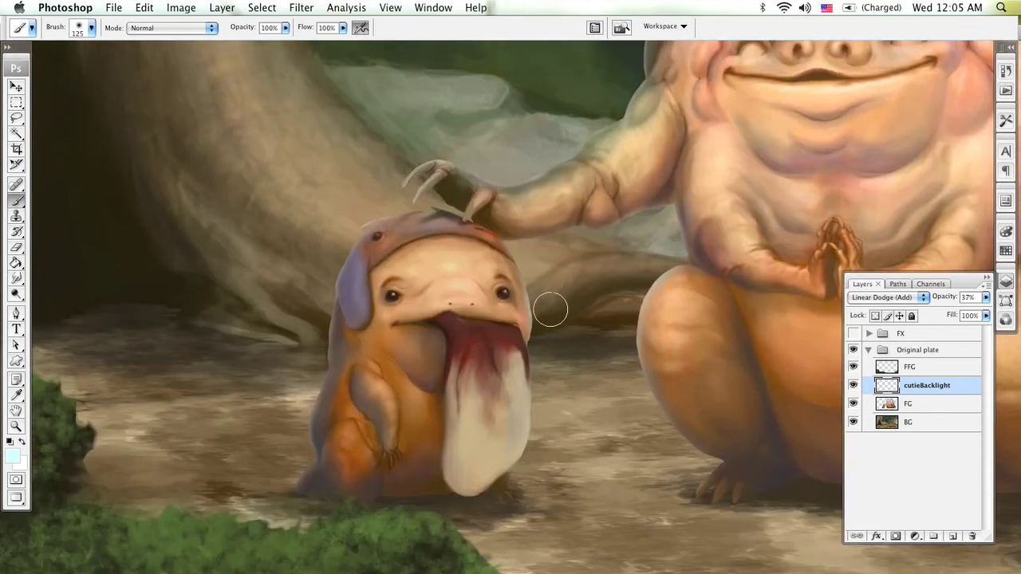
# Paint the pale cyan rim along the small creature's head, body and tongue edges, mainly with a 50 px brush
pyautogui.press('[')
pyautogui.press('[')
pyautogui.press('[')
pyautogui.press('[')
pyautogui.press('[')
pyautogui.press('[')
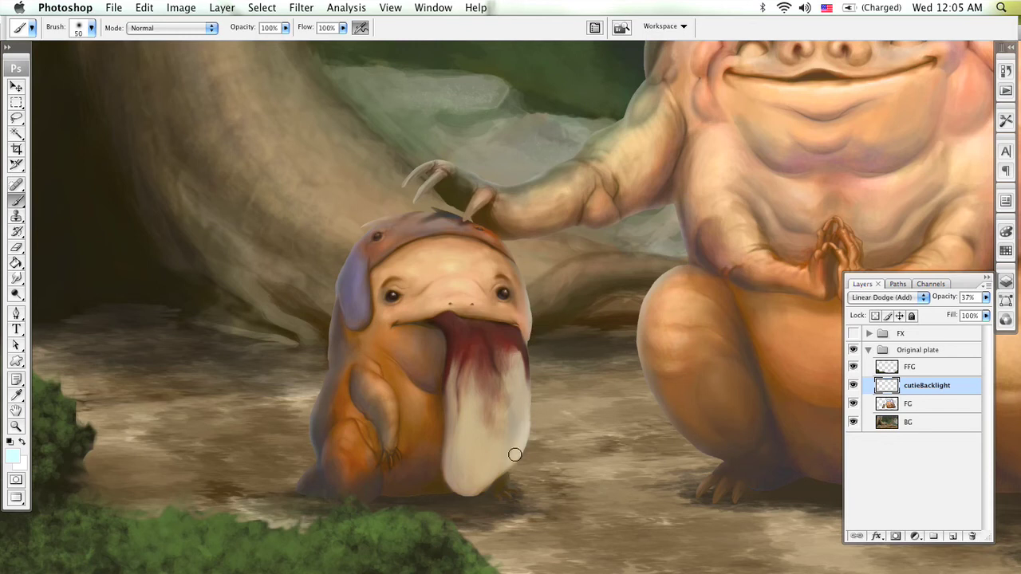
pyautogui.press(']')
pyautogui.press(']')
pyautogui.press(']')
pyautogui.press(']')
pyautogui.press(']')
pyautogui.press('[')
pyautogui.press('[')
pyautogui.press('[')
pyautogui.press('[')
pyautogui.press('[')
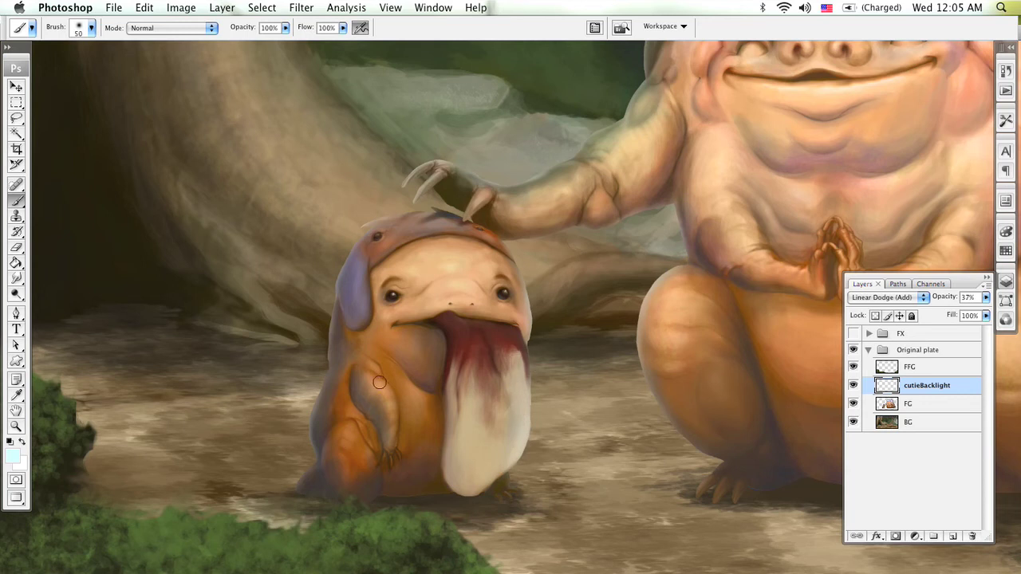
# Paint faint backlight on the large creature's front foot and lower leg with a 40 px brush, undoing the unwanted strokes
pyautogui.press('[')
pyautogui.hscroll(15, 450, 220)
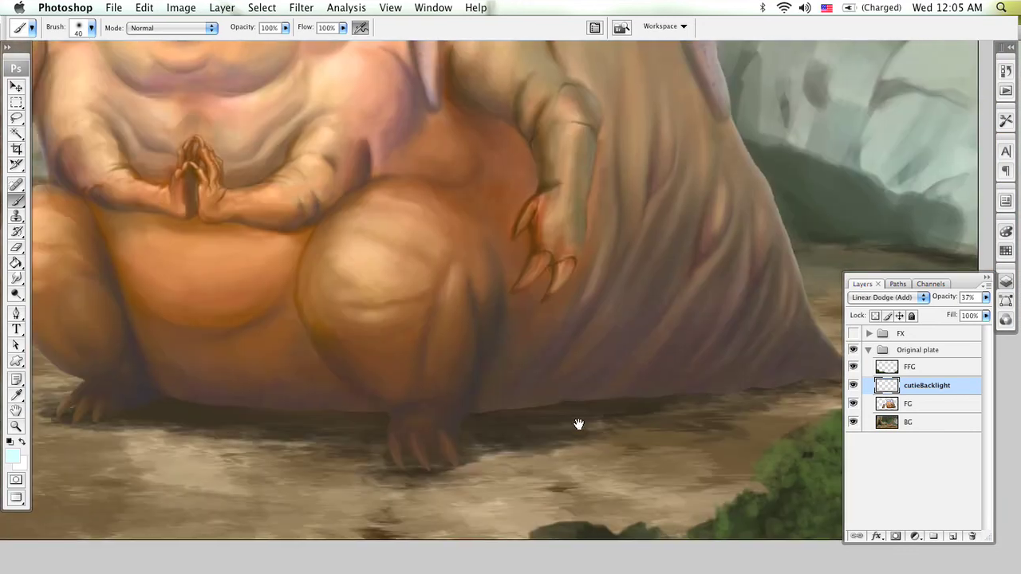
pyautogui.moveTo(474, 385); pyautogui.dragTo(462, 421)
pyautogui.press('super+z')
pyautogui.moveTo(462, 424); pyautogui.dragTo(478, 363)
pyautogui.press('super+z')
pyautogui.moveTo(428, 474); pyautogui.dragTo(513, 496)
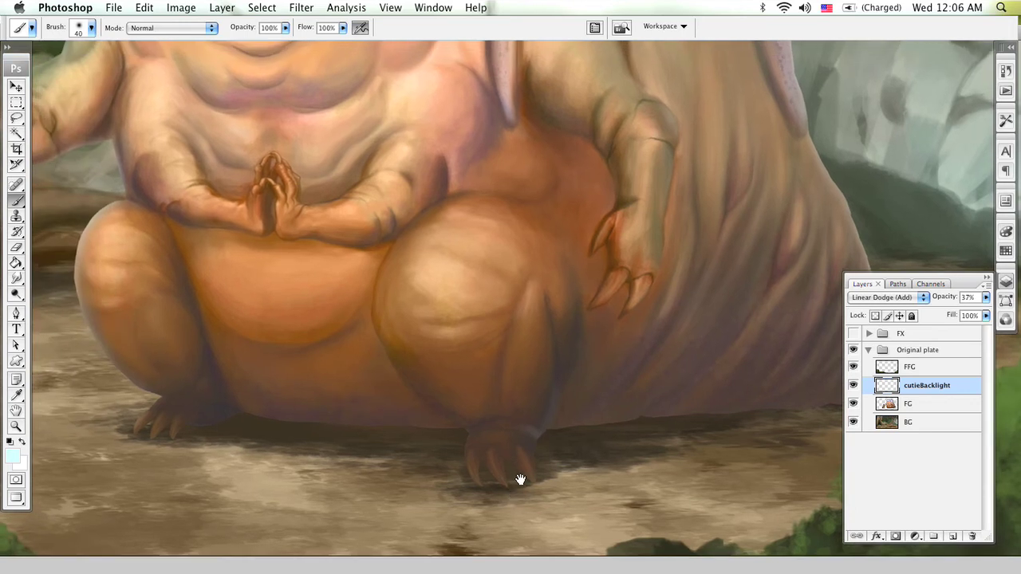
# Refine the backlight around the large creature's feet, knee and folded forearm with a 25 px eraser and the 40 px brush
pyautogui.press('e')
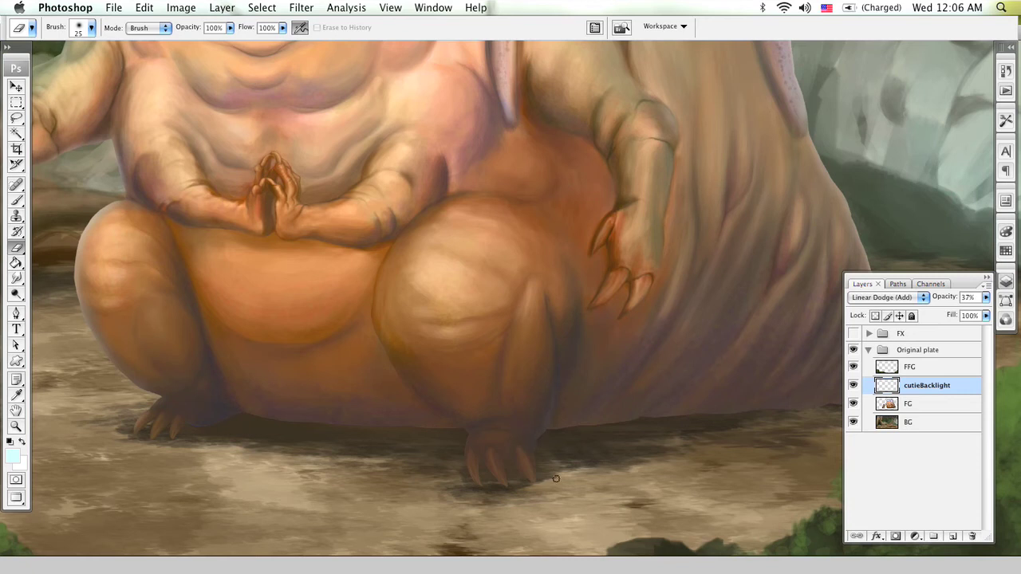
pyautogui.press('b')
pyautogui.moveTo(321, 422); pyautogui.dragTo(417, 445)
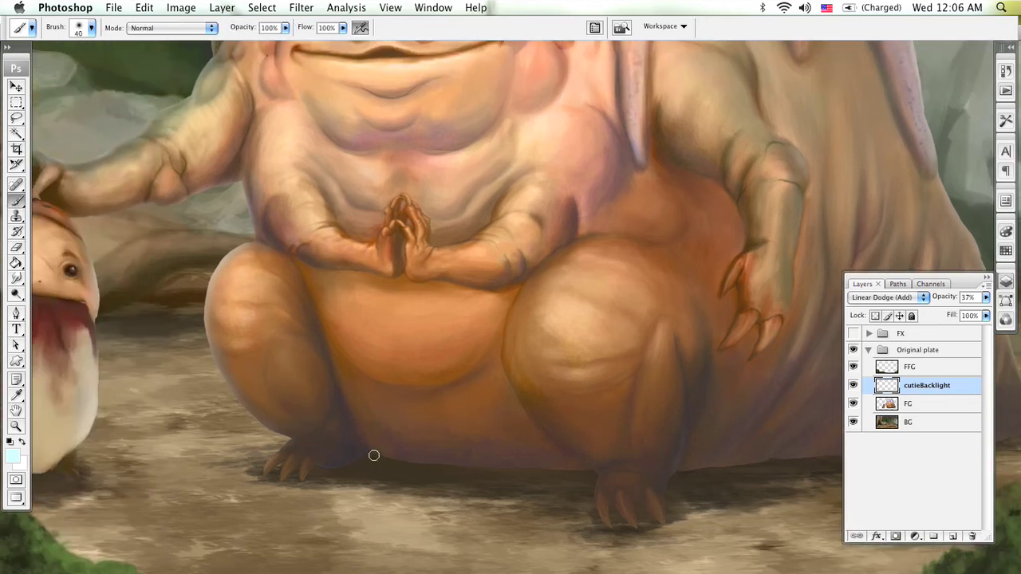
pyautogui.moveTo(567, 344); pyautogui.dragTo(489, 409)
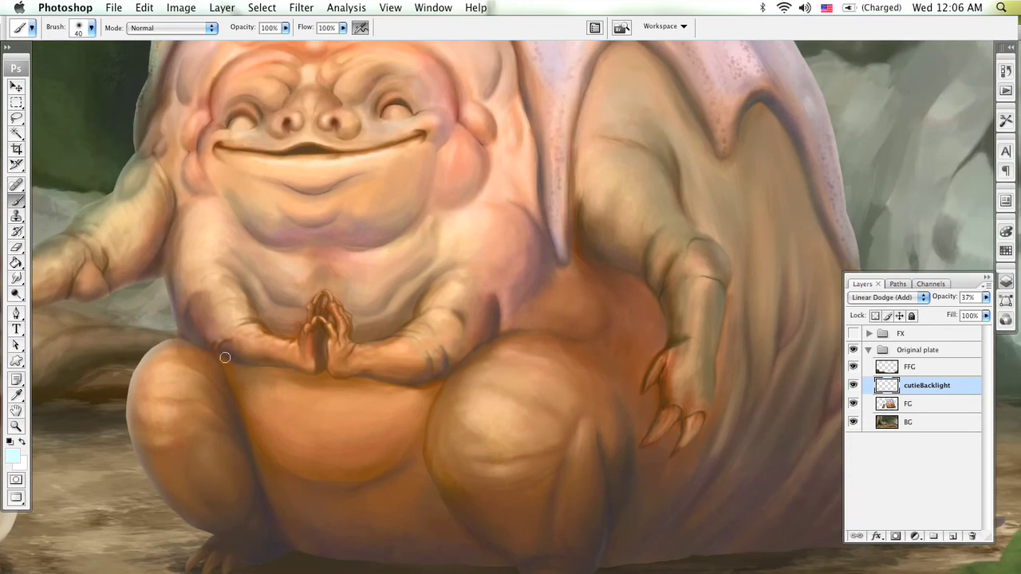
pyautogui.press('e')
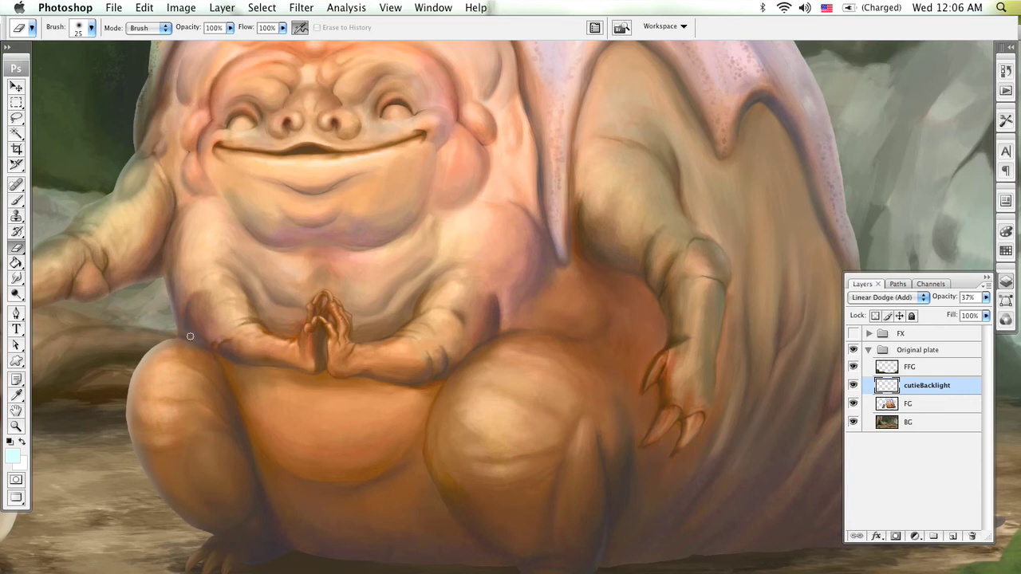
pyautogui.press('b')
# Brush a soft glow onto the large creature's lower body behind its front leg with a 125 px brush
pyautogui.scroll(-4, 316, 413)
pyautogui.hscroll(5, 394, 332)
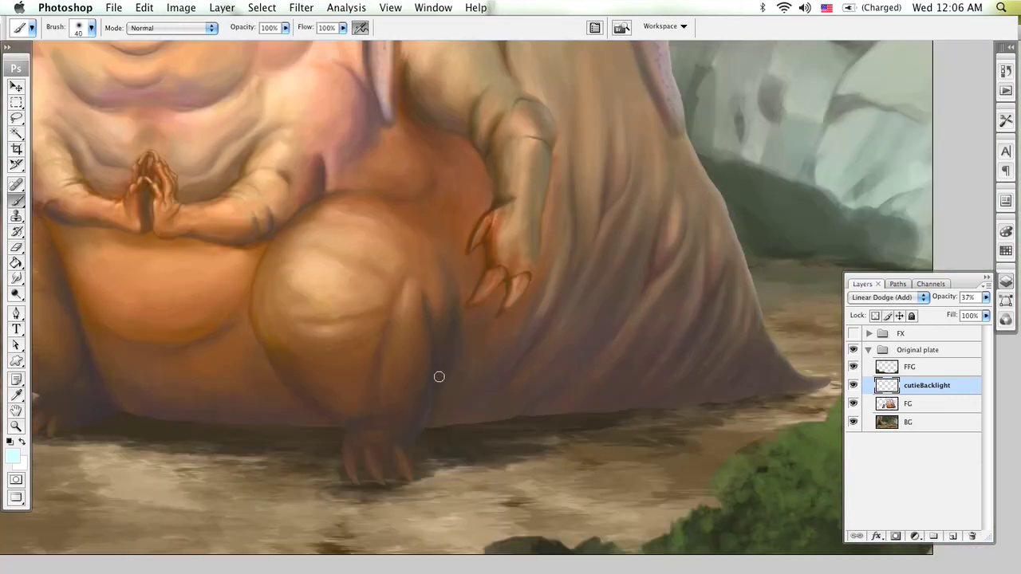
pyautogui.press(']')
pyautogui.press(']')
pyautogui.press(']')
pyautogui.press(']')
pyautogui.press(']')
pyautogui.press(']')
pyautogui.press(']')
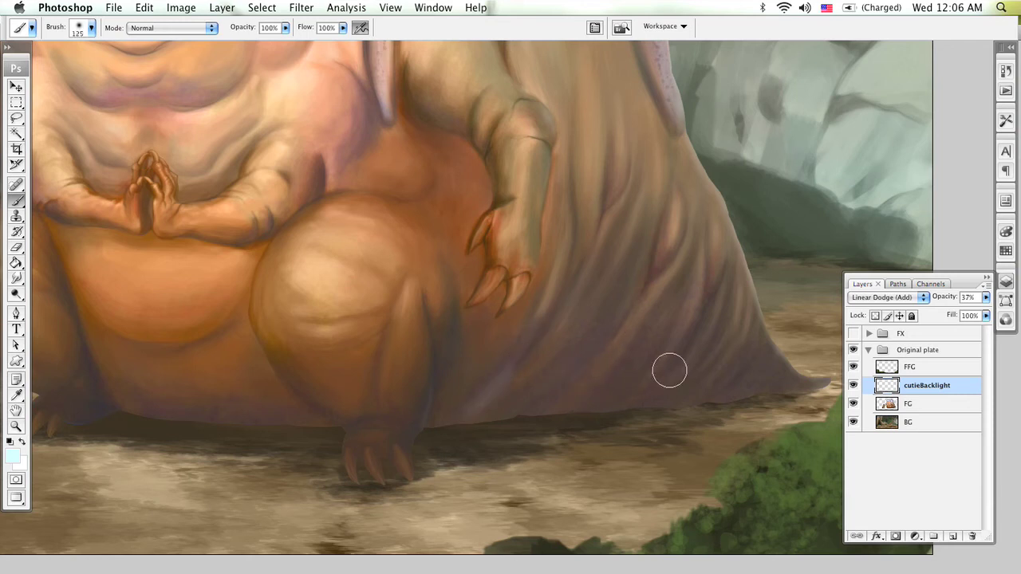
pyautogui.moveTo(425, 408); pyautogui.dragTo(681, 383)
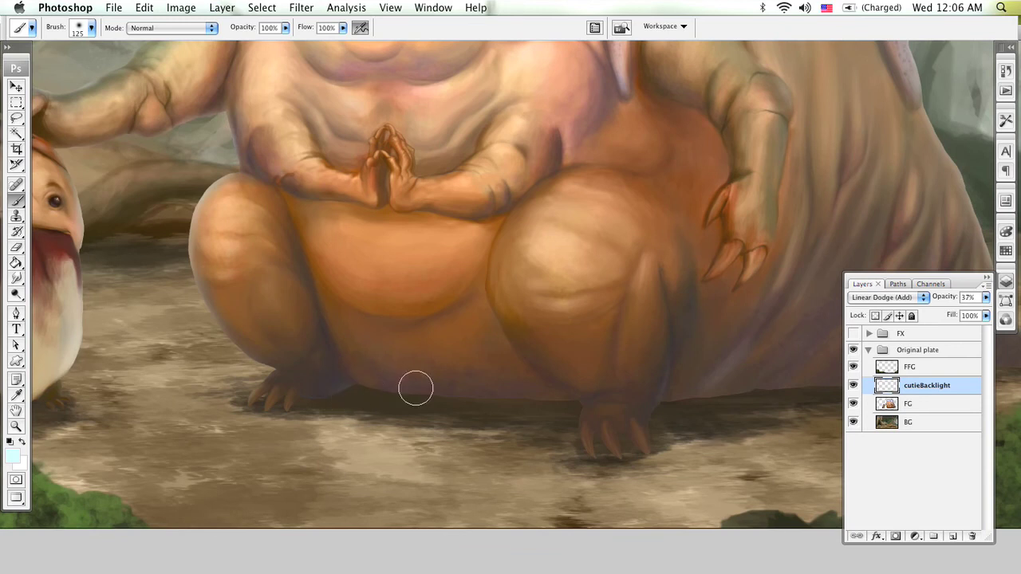
# Add backlight along the underside of the large creature's belly and soften it with an 80 px eraser
pyautogui.press('e')
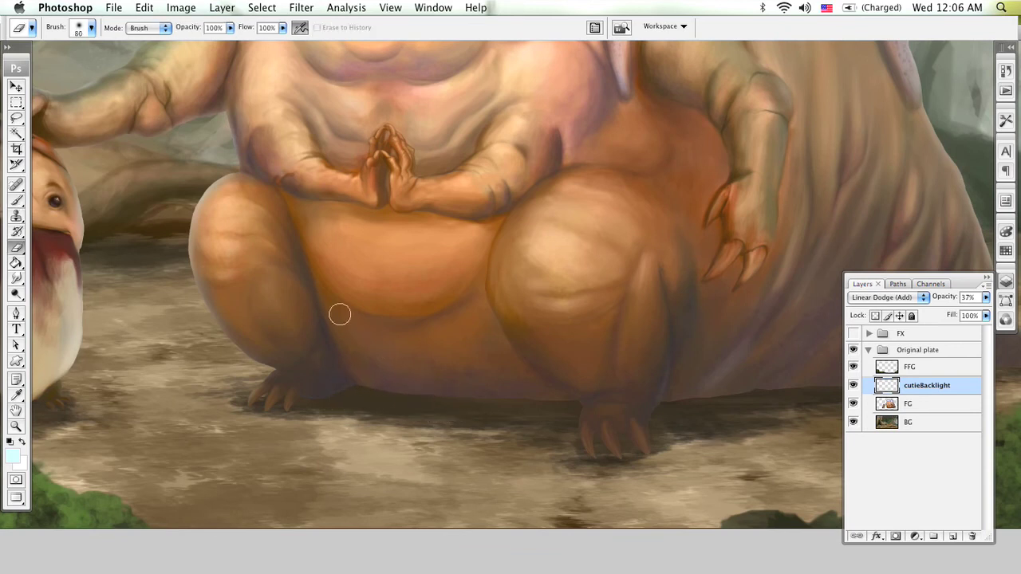
pyautogui.press('b')
pyautogui.moveTo(393, 388); pyautogui.dragTo(479, 392)
pyautogui.press('e')
pyautogui.moveTo(469, 361); pyautogui.dragTo(444, 440)
pyautogui.press('b')
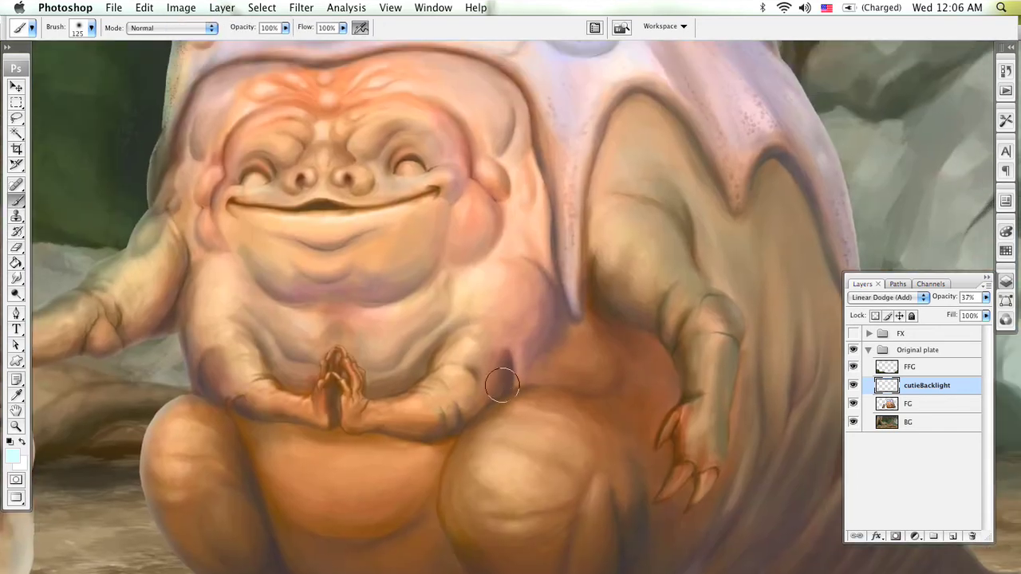
# Touch up the rim light along the large creature's draped back and head with a 45 px brush
pyautogui.scroll(5, 571, 274)
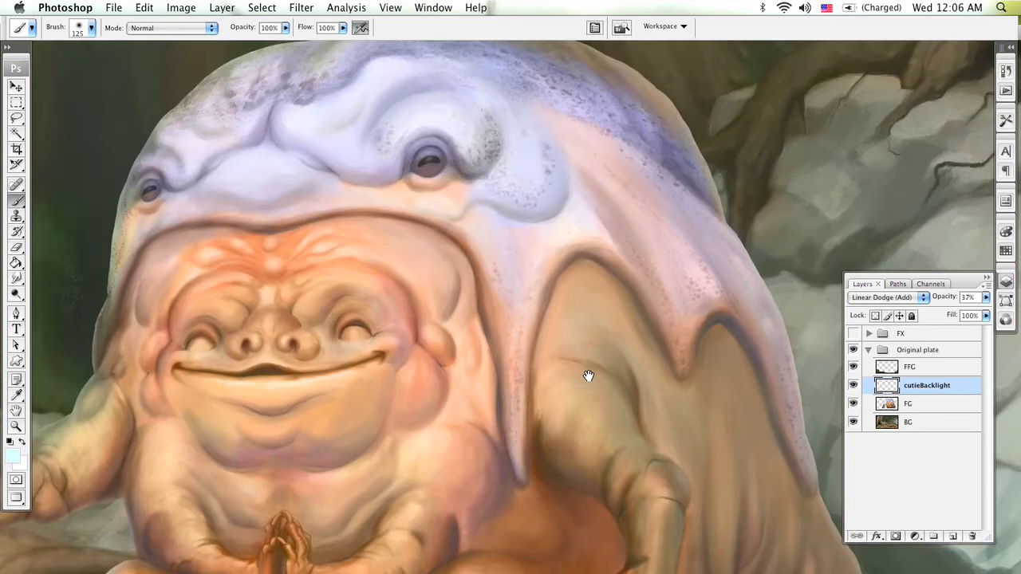
pyautogui.hscroll(5, 588, 376)
pyautogui.press('[')
pyautogui.press('[')
pyautogui.press('[')
pyautogui.press('[')
pyautogui.press('[')
pyautogui.press('[')
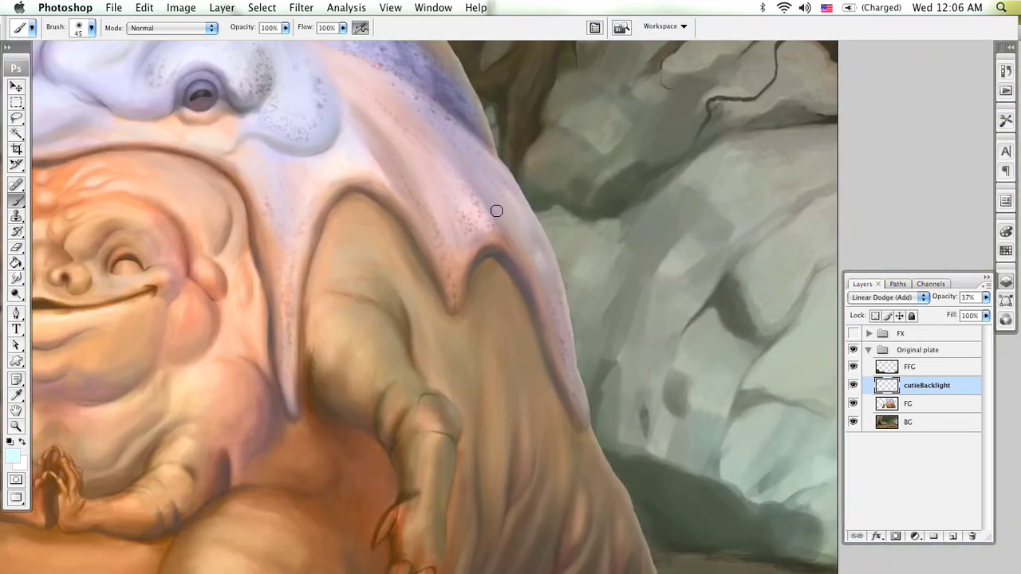
pyautogui.hscroll(-10, 472, 200)
pyautogui.scroll(2, 471, 200)
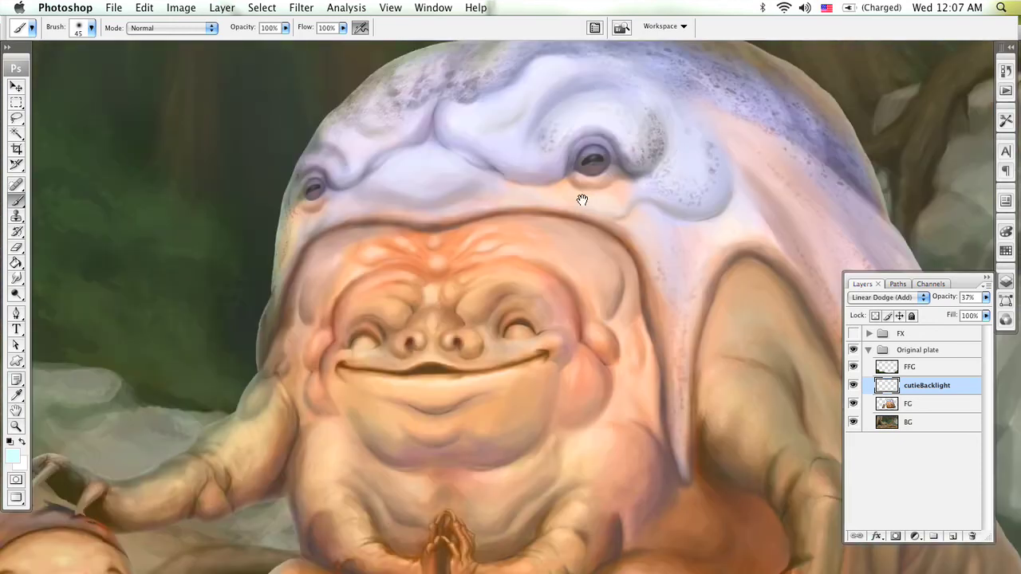
# Compare the painting zoomed out with the cutieBacklight layer hidden and shown, leaving the layer visible
pyautogui.press('z')
pyautogui.keyDown('alt'); pyautogui.click(505, 327); pyautogui.keyUp('alt')
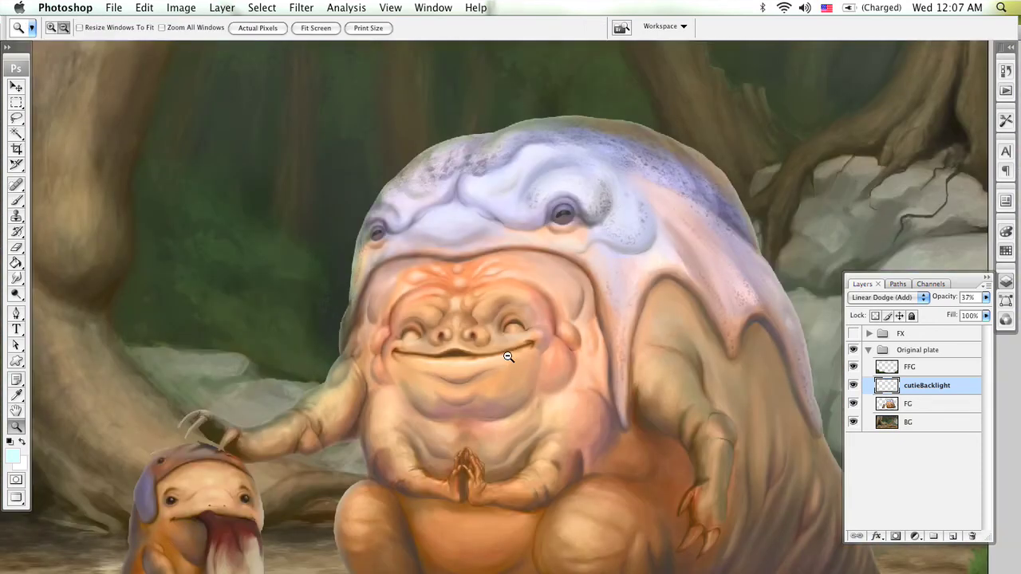
pyautogui.keyDown('alt'); pyautogui.click(506, 358); pyautogui.keyUp('alt')
pyautogui.hscroll(3, 530, 396)
pyautogui.scroll(-3, 530, 396)
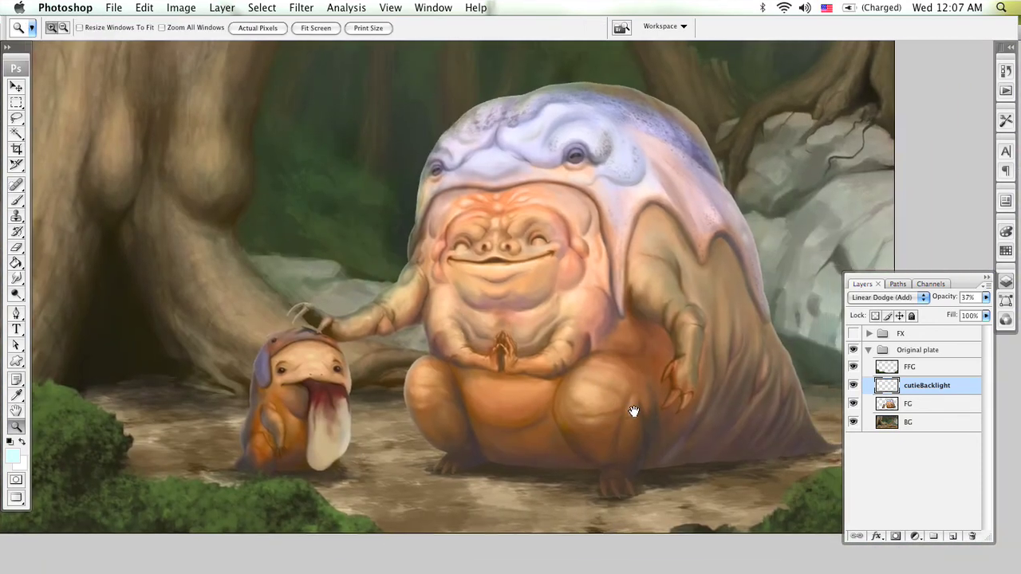
pyautogui.click(852, 387)
pyautogui.click(853, 387)
pyautogui.click(852, 388)
pyautogui.click(853, 390)
pyautogui.click(852, 390)
pyautogui.click(852, 389)
pyautogui.moveTo(655, 417); pyautogui.dragTo(703, 439)
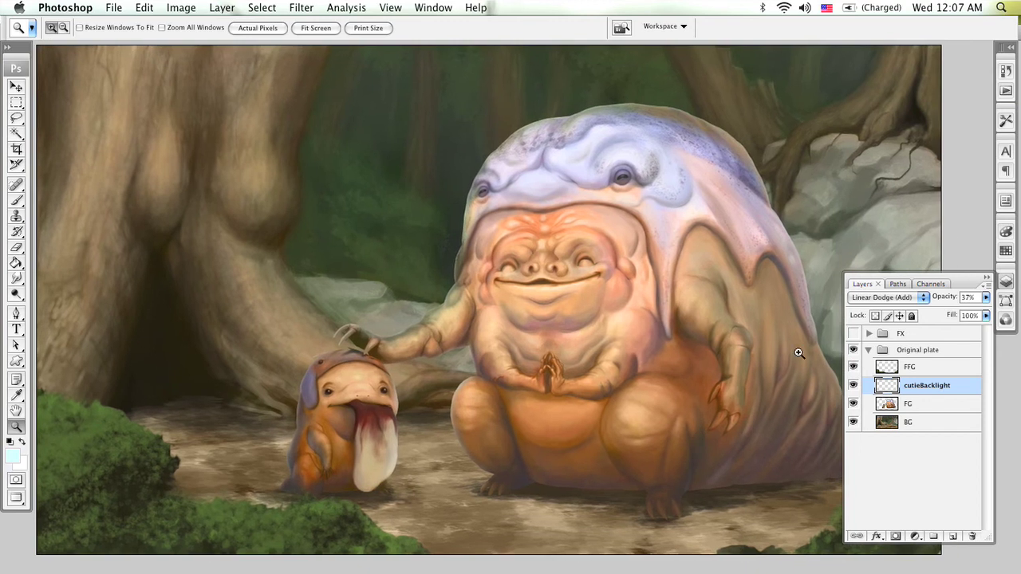
# Show the FX group and raise the cutieBacklight layer's opacity to 100%
pyautogui.click(868, 350)
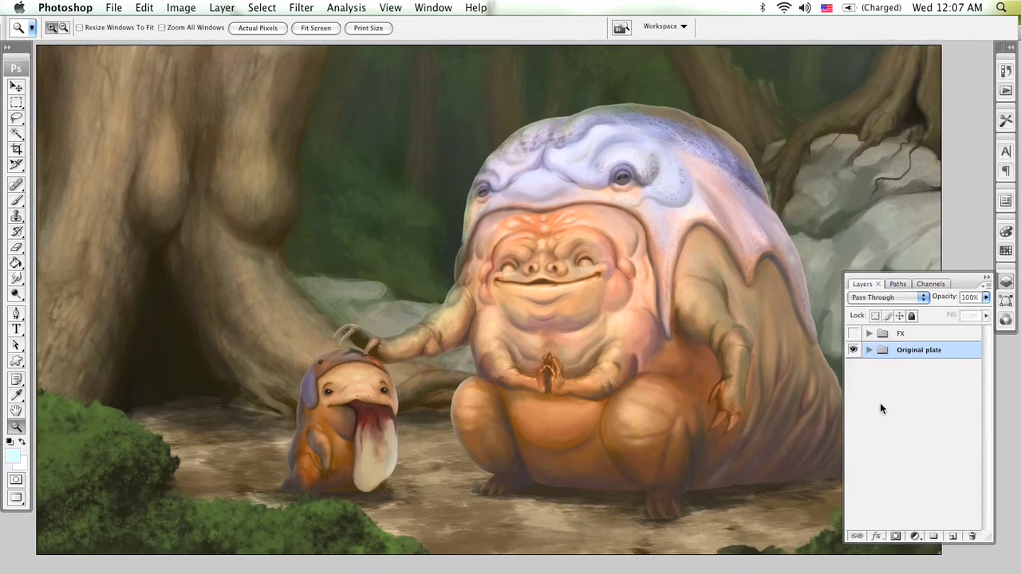
pyautogui.click(853, 333)
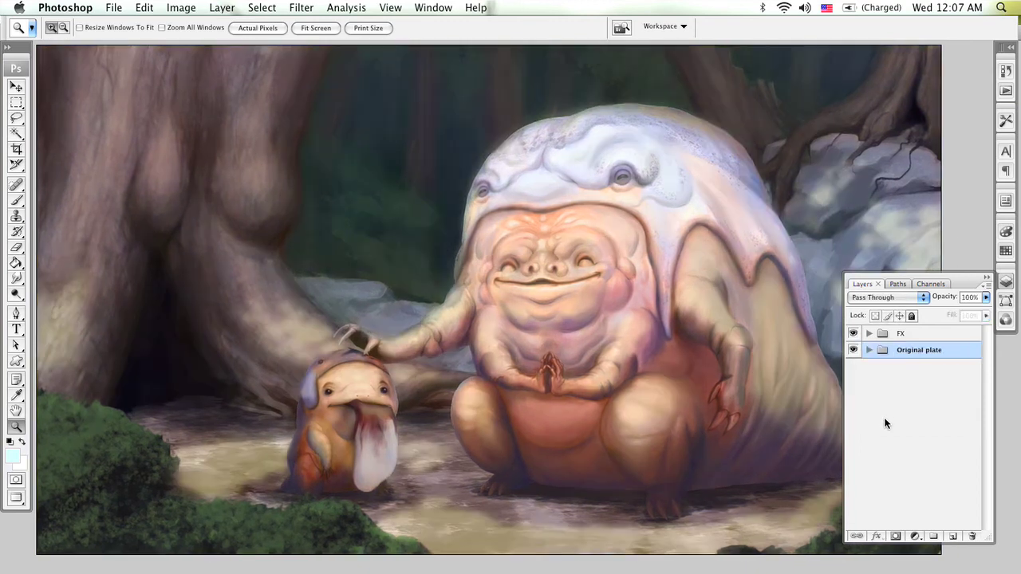
pyautogui.click(868, 350)
pyautogui.click(917, 390)
pyautogui.click(985, 297)
pyautogui.moveTo(960, 311); pyautogui.dragTo(974, 314)
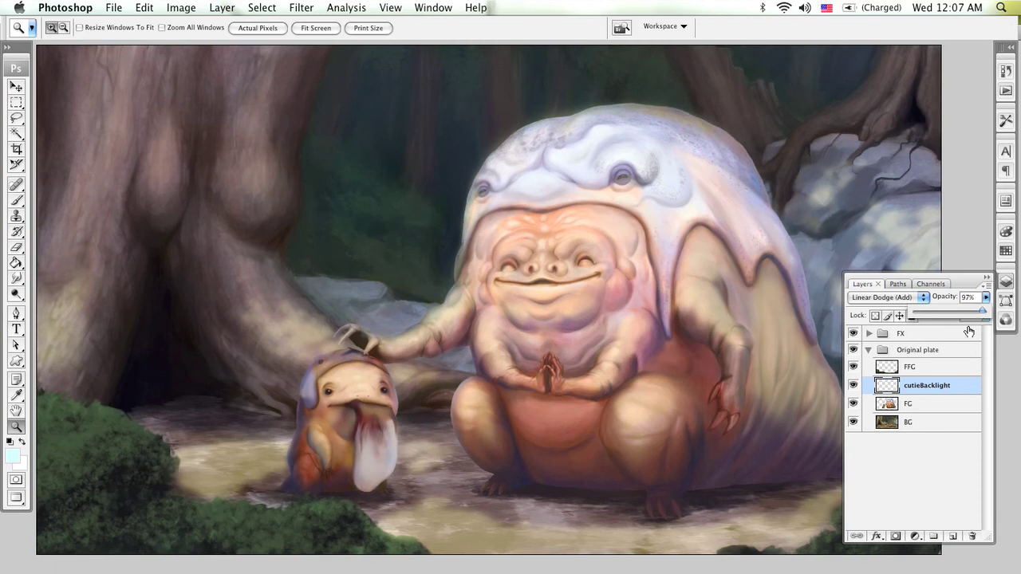
pyautogui.moveTo(984, 312); pyautogui.dragTo(994, 314)
# Check the full-strength cutieBacklight layer under the FX group by hiding and showing it, leaving it visible
pyautogui.click(855, 386)
pyautogui.click(855, 386)
pyautogui.click(854, 386)
pyautogui.click(854, 386)
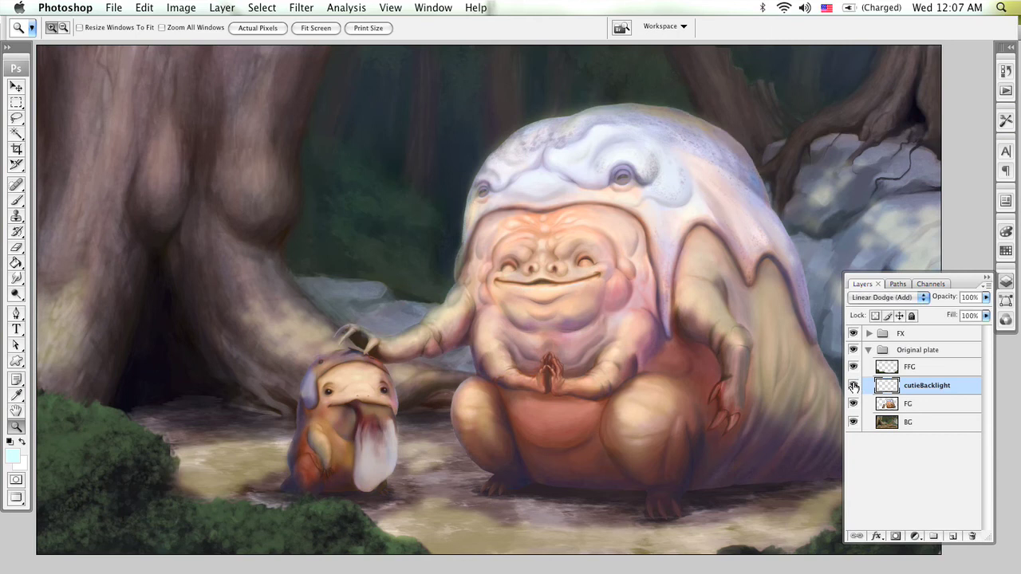
pyautogui.click(854, 386)
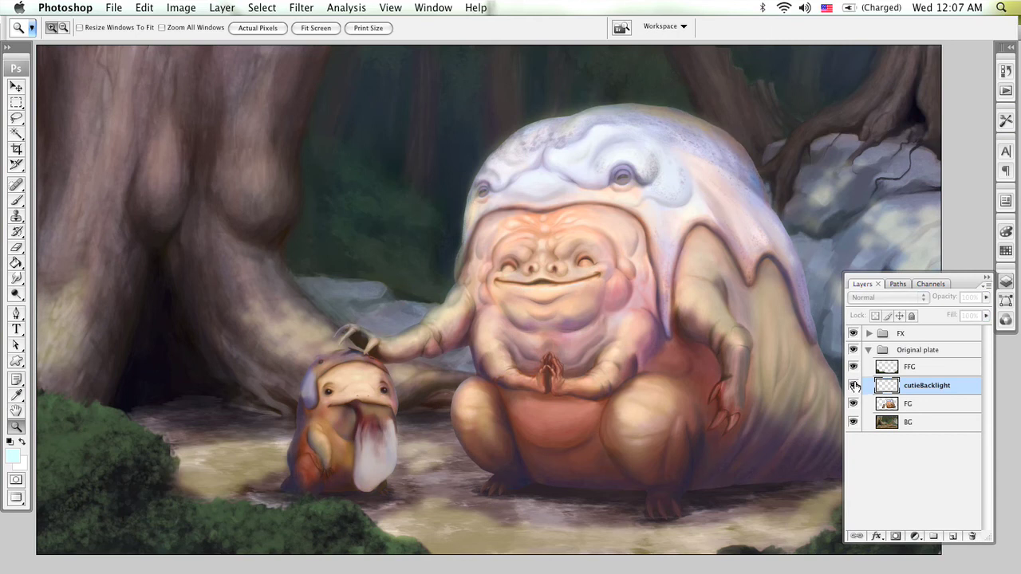
pyautogui.click(854, 386)
# Collapse the Original plate group and compare the painting with Layer 1 of the FX group hidden and shown
pyautogui.click(869, 350)
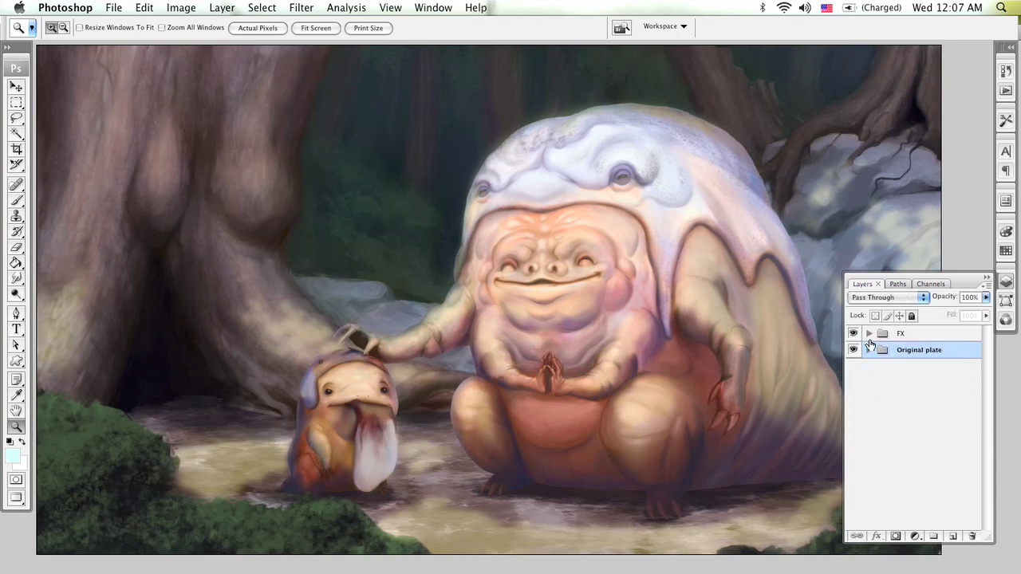
pyautogui.click(869, 333)
pyautogui.click(914, 388)
pyautogui.click(854, 388)
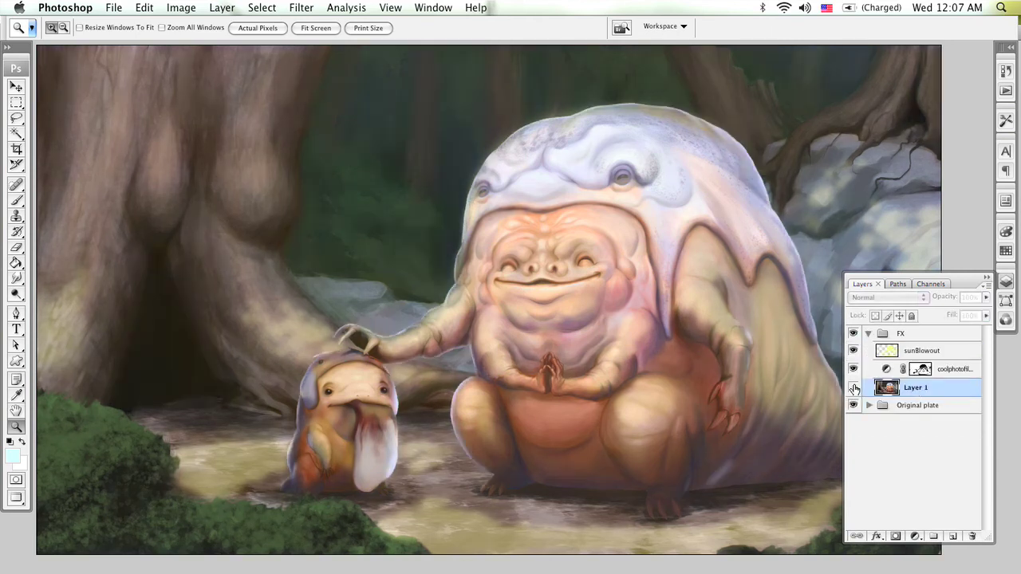
pyautogui.click(854, 387)
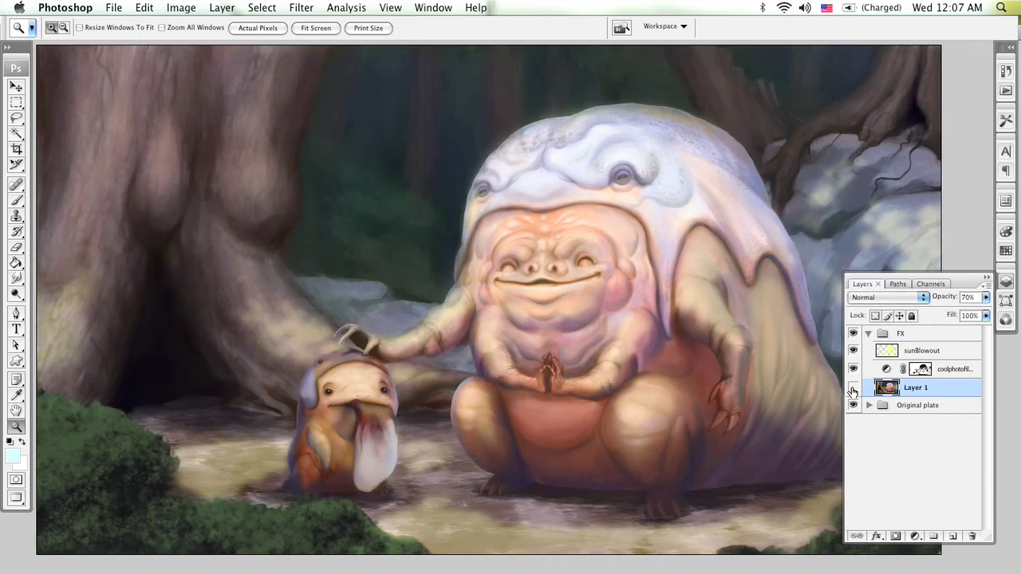
pyautogui.click(853, 388)
pyautogui.click(853, 388)
# Hide the sunBlowout and cool photo filter layers in the FX group and set Layer 1's opacity to 100%
pyautogui.moveTo(854, 350); pyautogui.dragTo(855, 371)
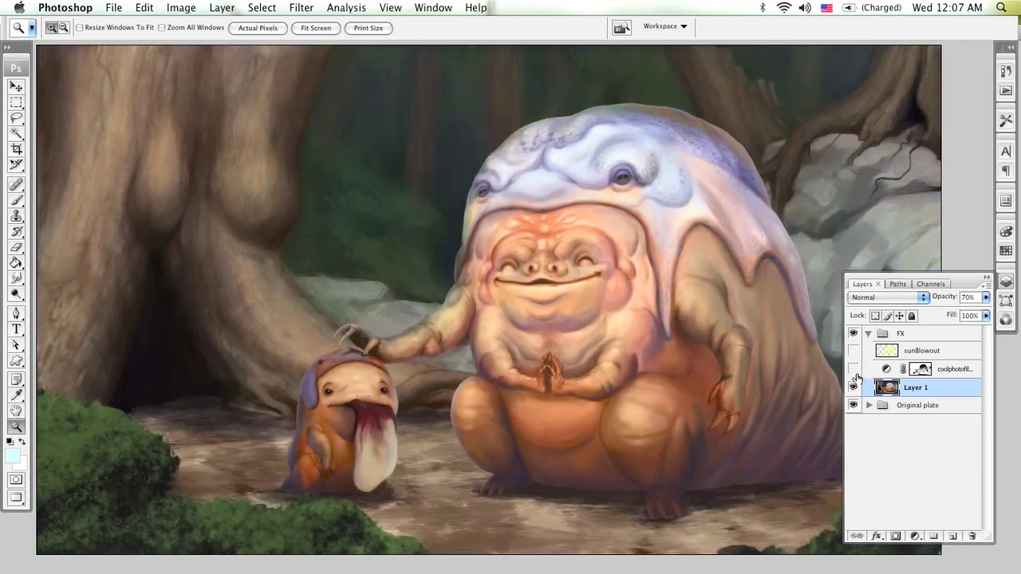
pyautogui.click(986, 297)
pyautogui.moveTo(962, 317); pyautogui.dragTo(987, 316)
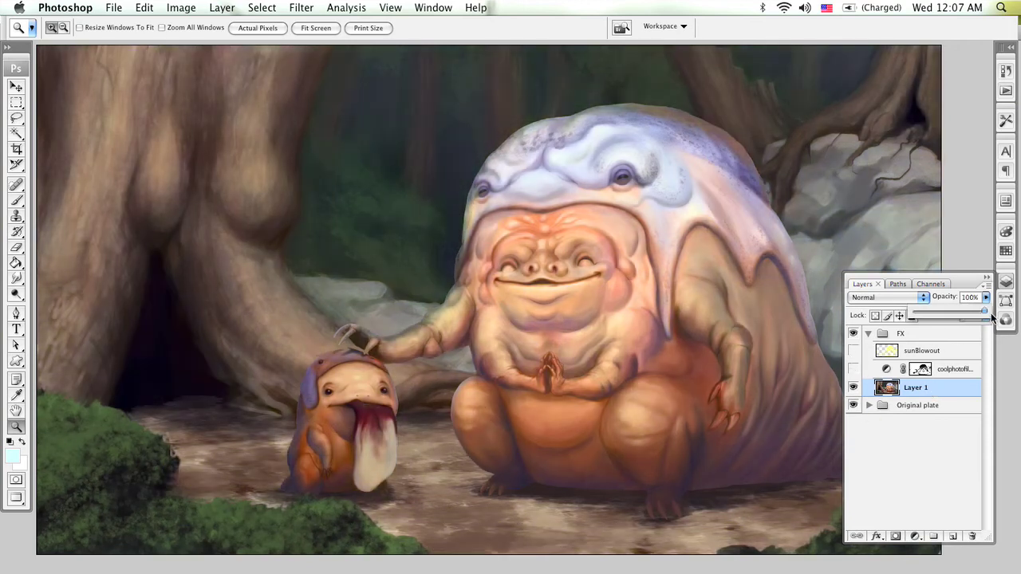
# Hide Layer 1 and add a new empty layer above it in the FX group
pyautogui.click(945, 396)
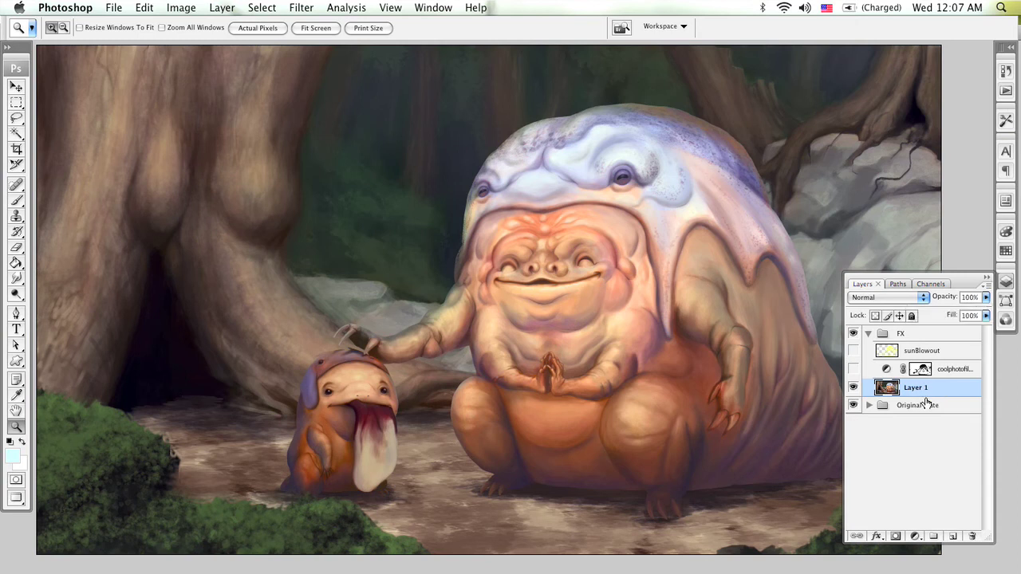
pyautogui.click(853, 387)
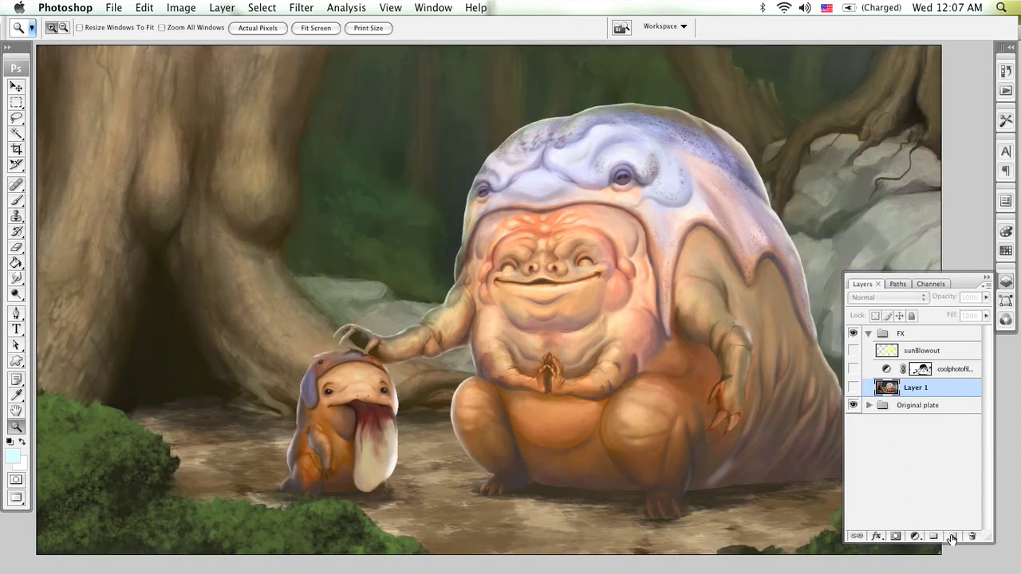
pyautogui.click(953, 535)
# Expand the Original plate group and set the cutieBacklight layer's opacity to 38%
pyautogui.click(868, 424)
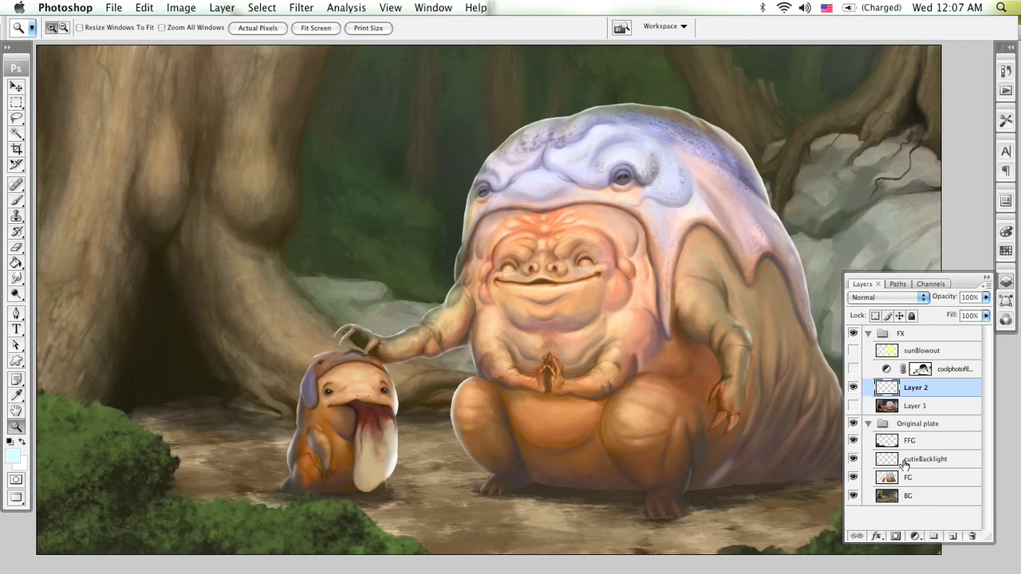
pyautogui.click(909, 461)
pyautogui.click(914, 478)
pyautogui.click(925, 462)
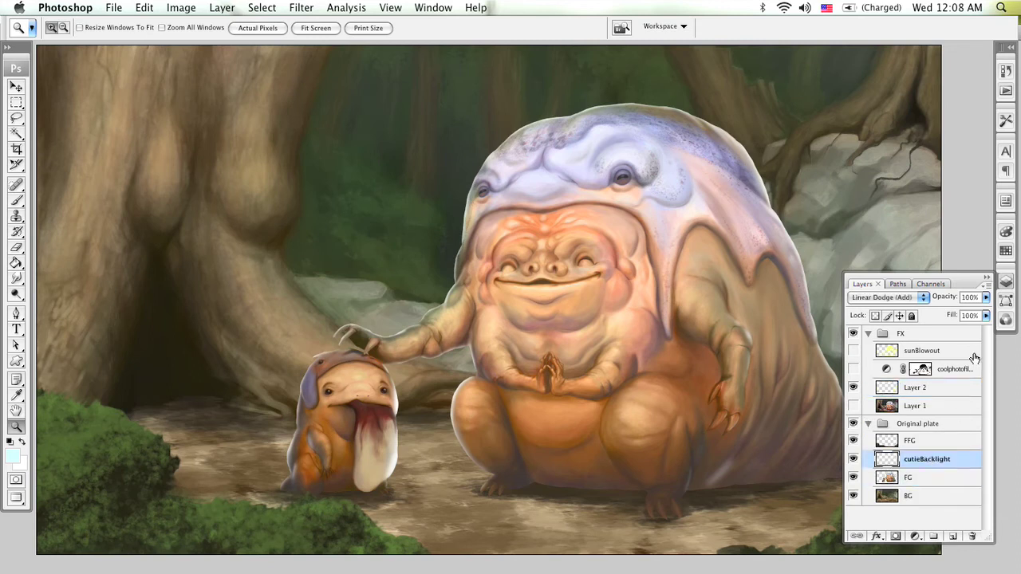
pyautogui.click(986, 298)
pyautogui.moveTo(949, 318); pyautogui.dragTo(950, 319)
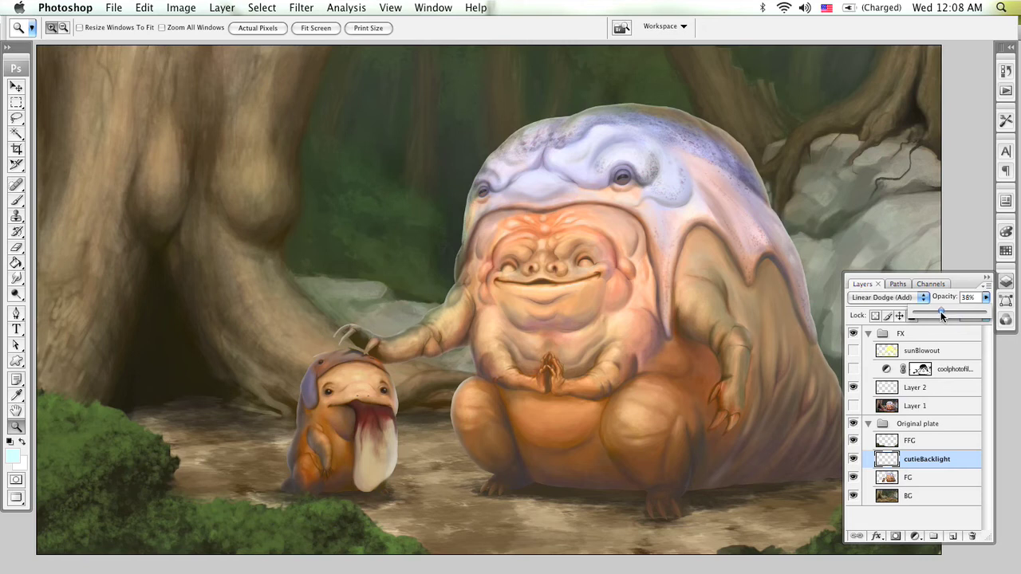
# Collapse the Original plate group, stamp all visible layers onto the empty Layer 2 and compare it with Layer 1
pyautogui.click(940, 387)
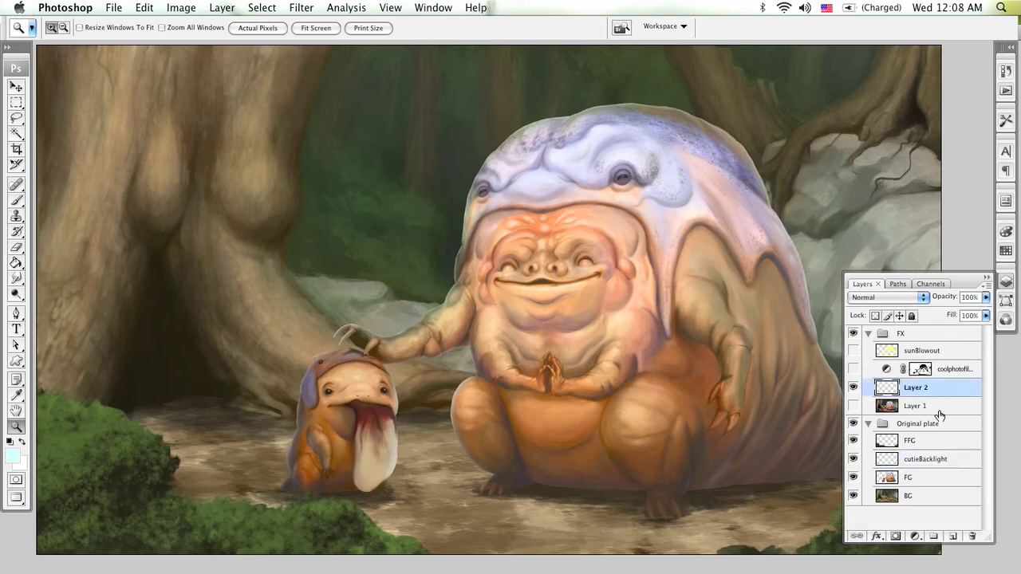
pyautogui.click(869, 423)
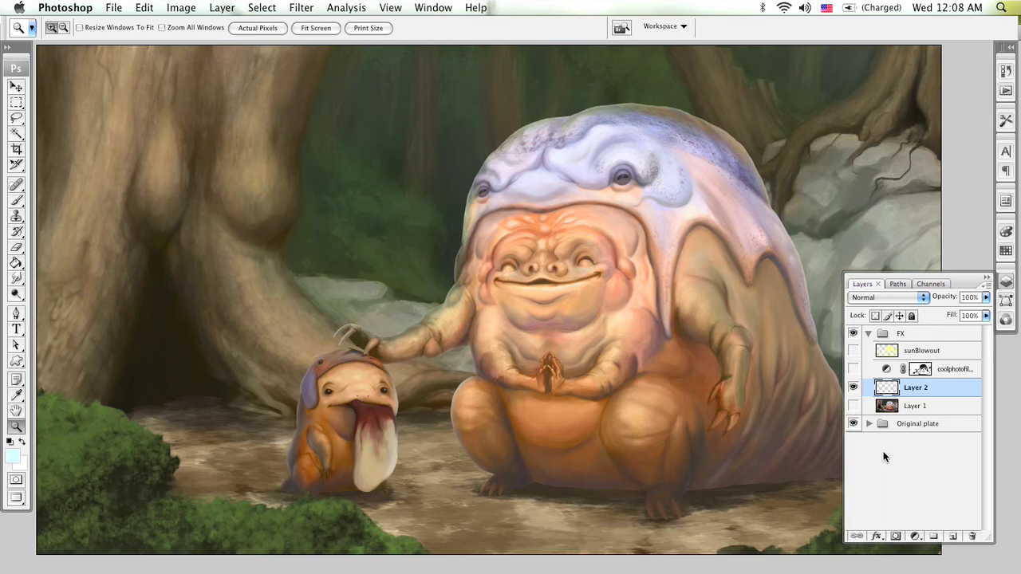
pyautogui.press('alt')
pyautogui.press('super+alt+shift+e')
pyautogui.click(852, 387)
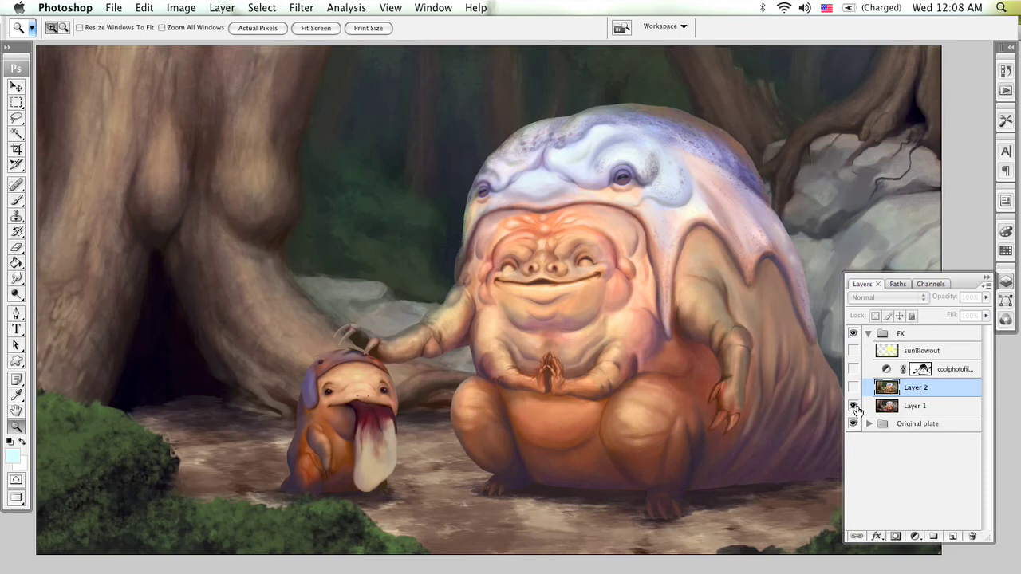
pyautogui.click(854, 406)
pyautogui.click(853, 387)
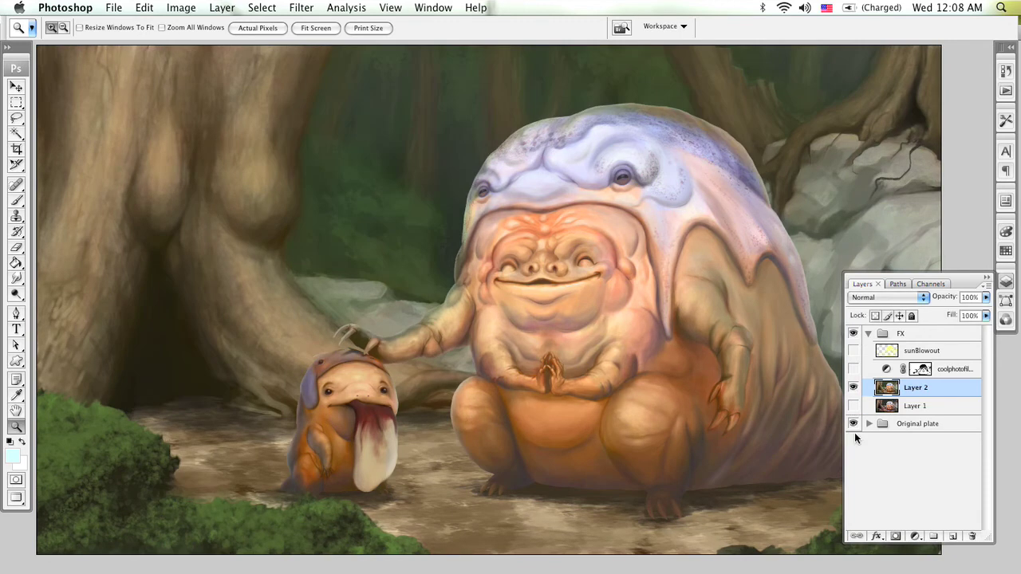
# Try Auto Color on Layer 2, undo it and compare Layer 2 with Layer 1 again
pyautogui.click(180, 7)
pyautogui.moveTo(206, 48)
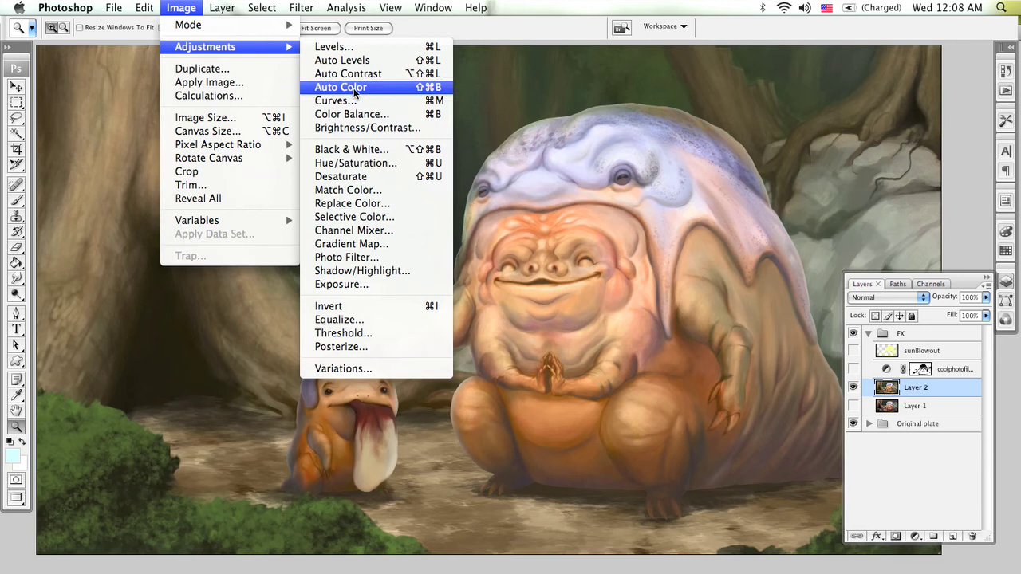
pyautogui.click(354, 90)
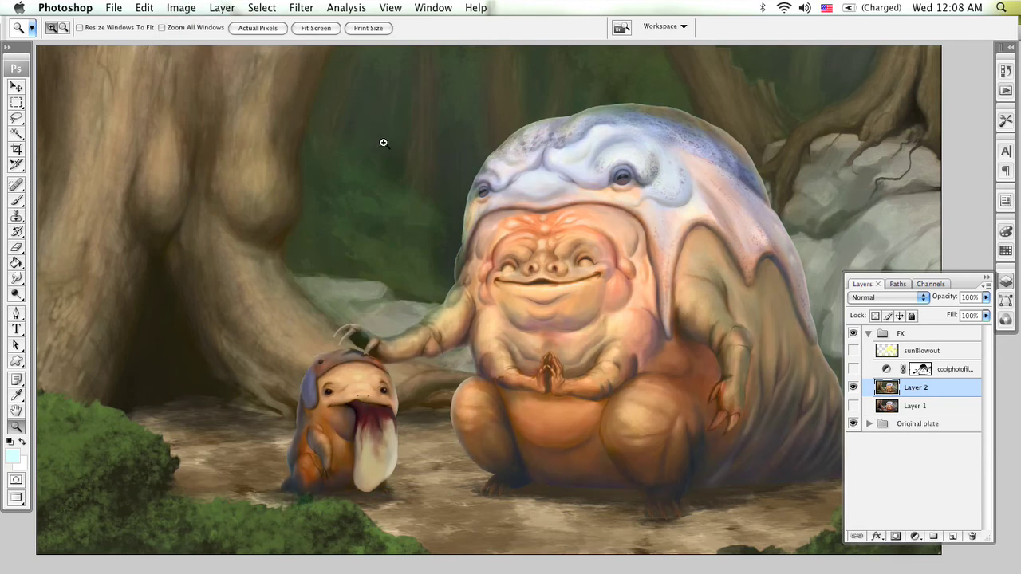
pyautogui.press('super+z')
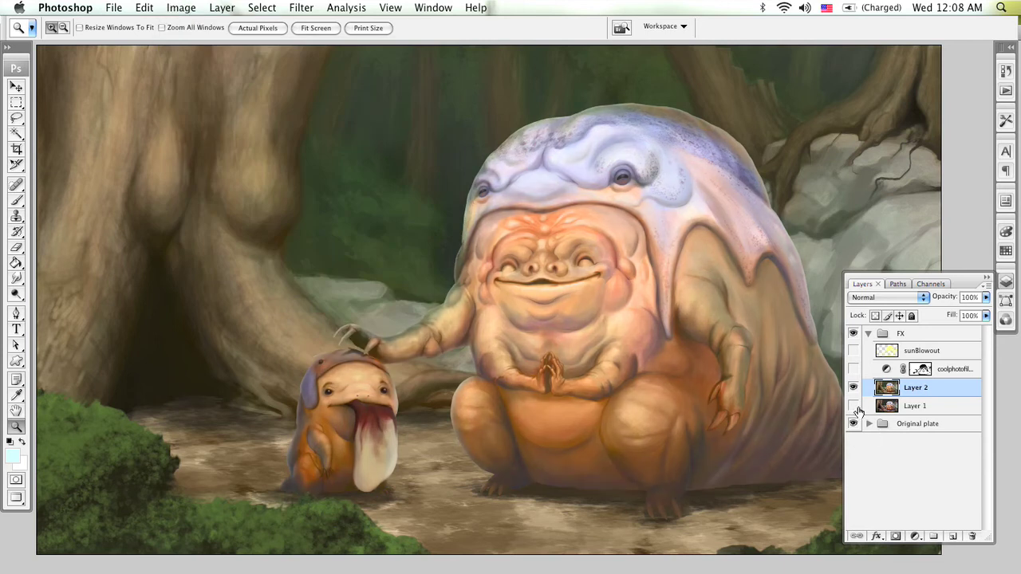
pyautogui.click(853, 387)
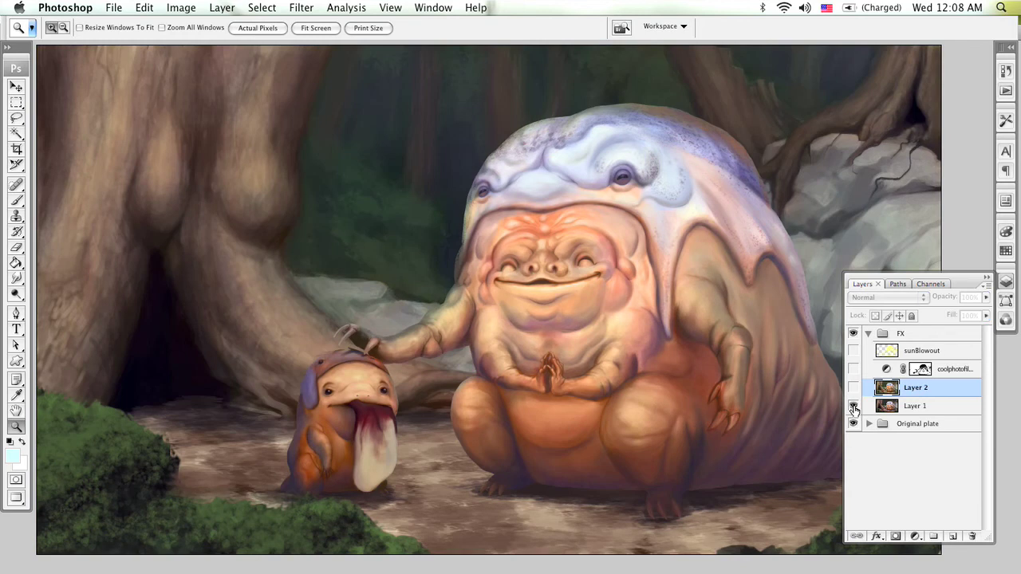
pyautogui.click(853, 406)
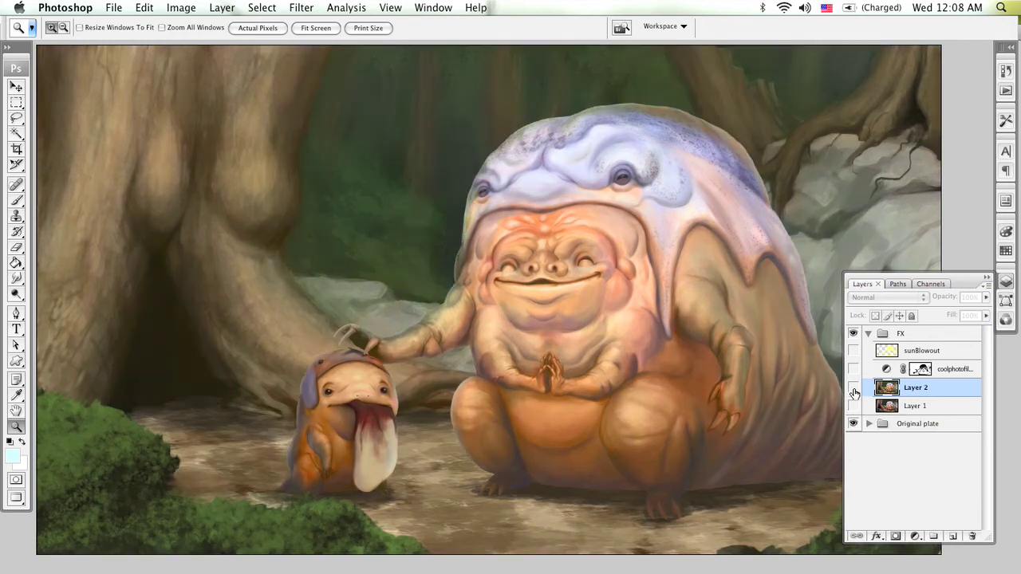
pyautogui.click(852, 387)
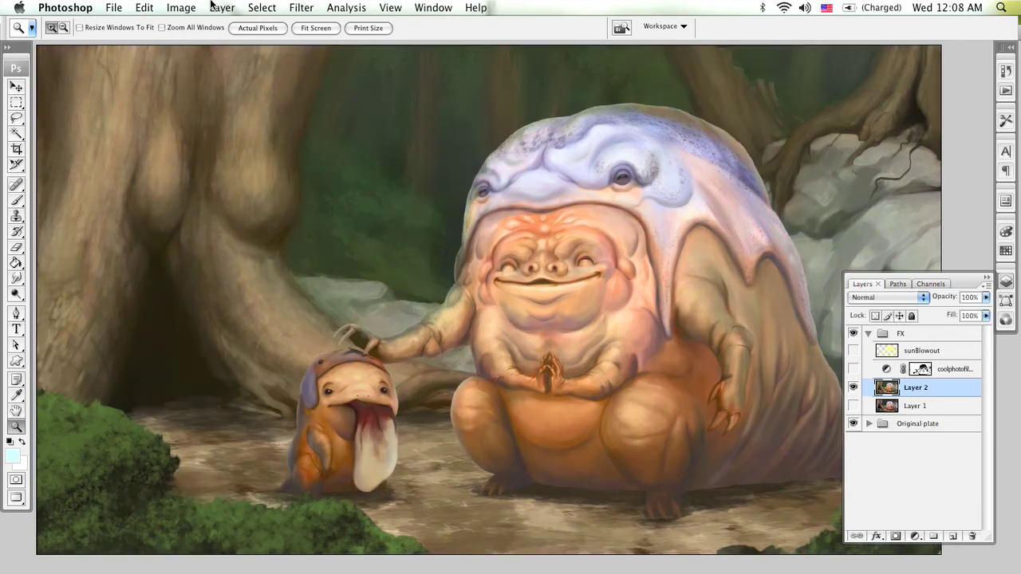
# Try Auto Levels and Auto Contrast on Layer 2, undoing each one
pyautogui.click(184, 8)
pyautogui.moveTo(212, 49)
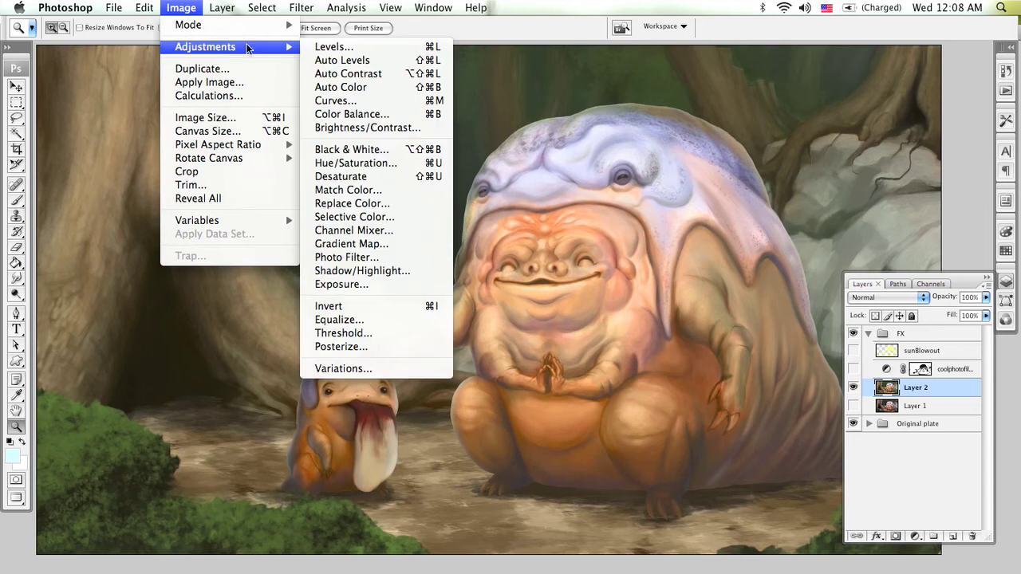
pyautogui.click(380, 63)
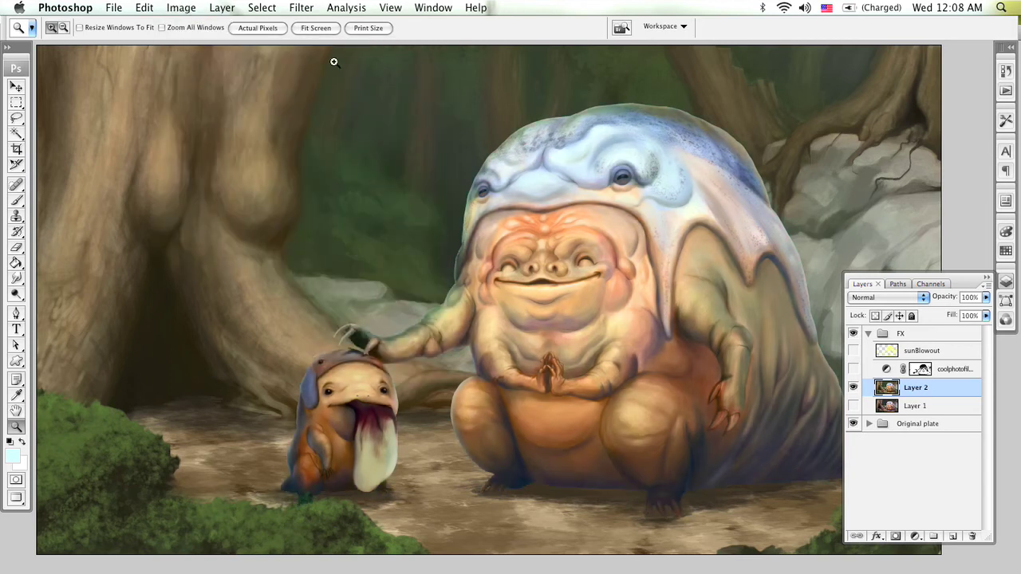
pyautogui.click(181, 7)
pyautogui.moveTo(209, 48)
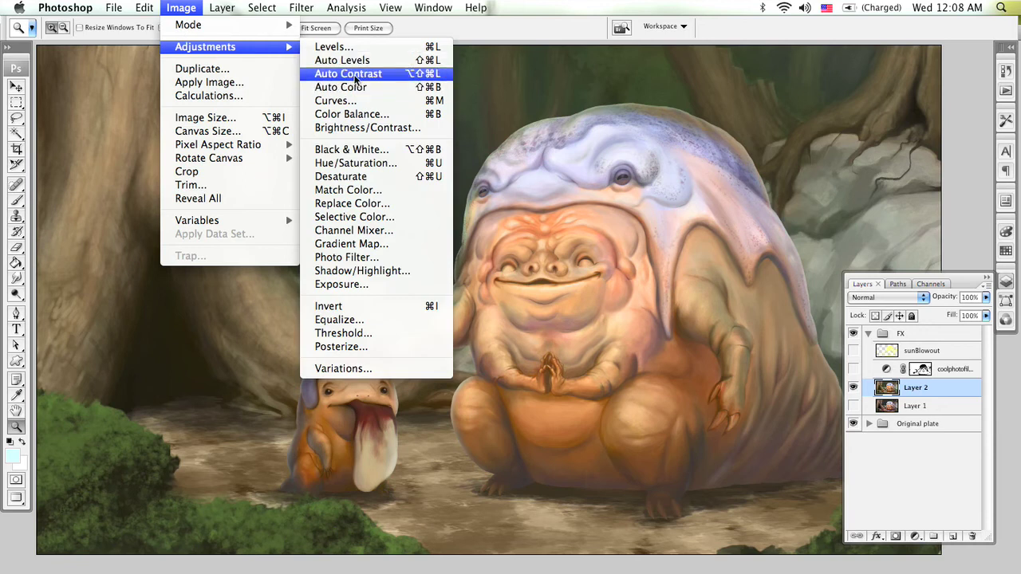
pyautogui.click(355, 75)
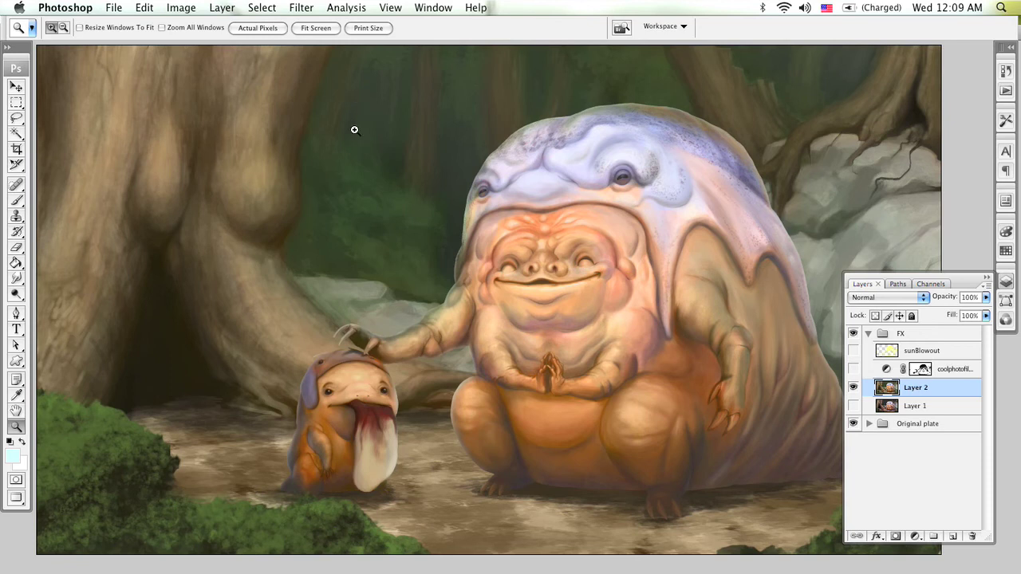
pyautogui.press('super+z')
# Hide Layer 2, compare the painting with Layer 1 shown and hidden, and leave only Layer 2 visible
pyautogui.click(853, 387)
pyautogui.click(853, 405)
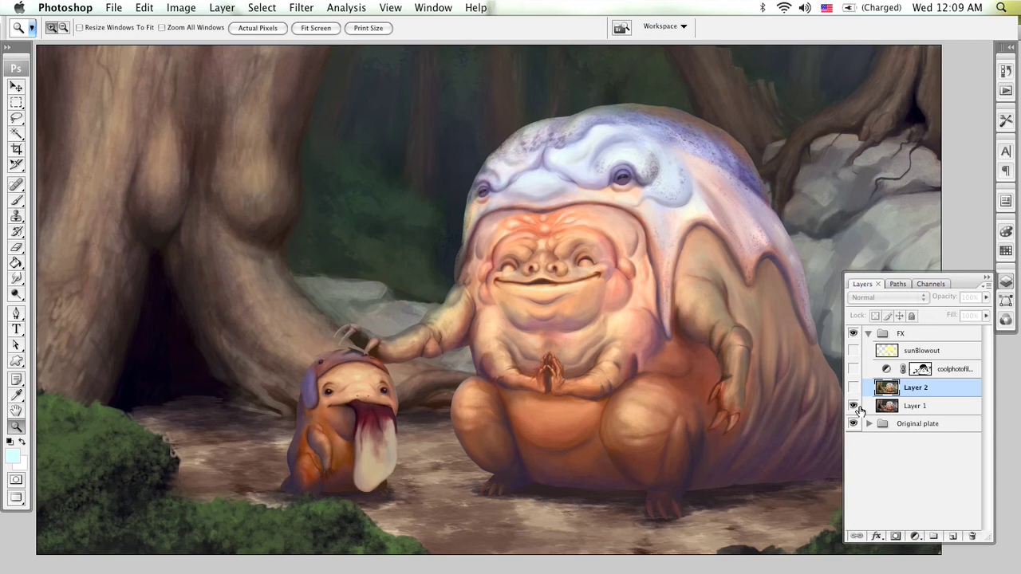
pyautogui.click(853, 406)
pyautogui.click(853, 406)
pyautogui.click(853, 406)
pyautogui.click(854, 406)
pyautogui.click(853, 406)
pyautogui.click(852, 387)
# Try a Levels adjustment of the RGB shadow, midtone and highlight inputs on Layer 2 and discard it
pyautogui.click(181, 8)
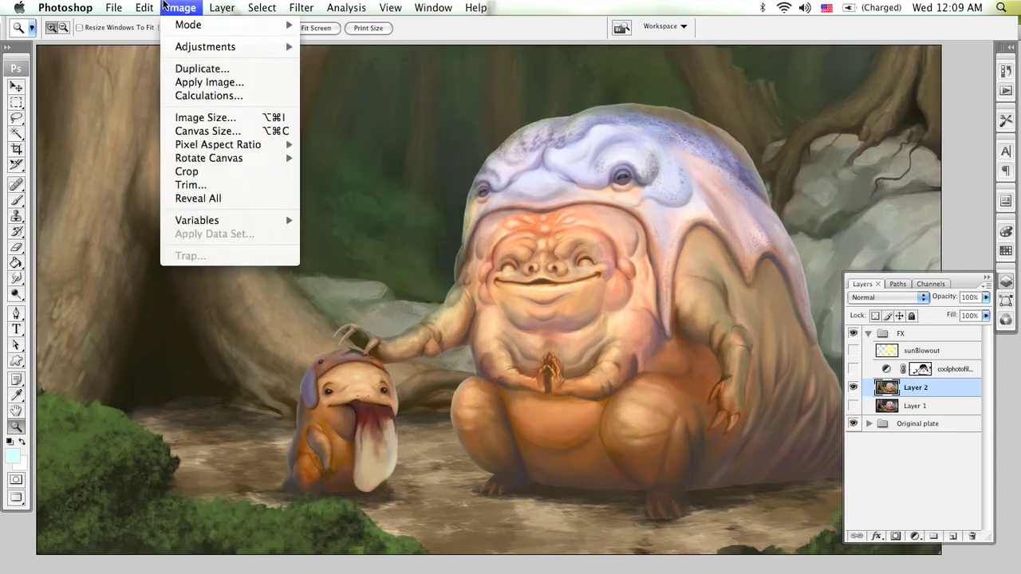
pyautogui.moveTo(205, 47)
pyautogui.click(334, 47)
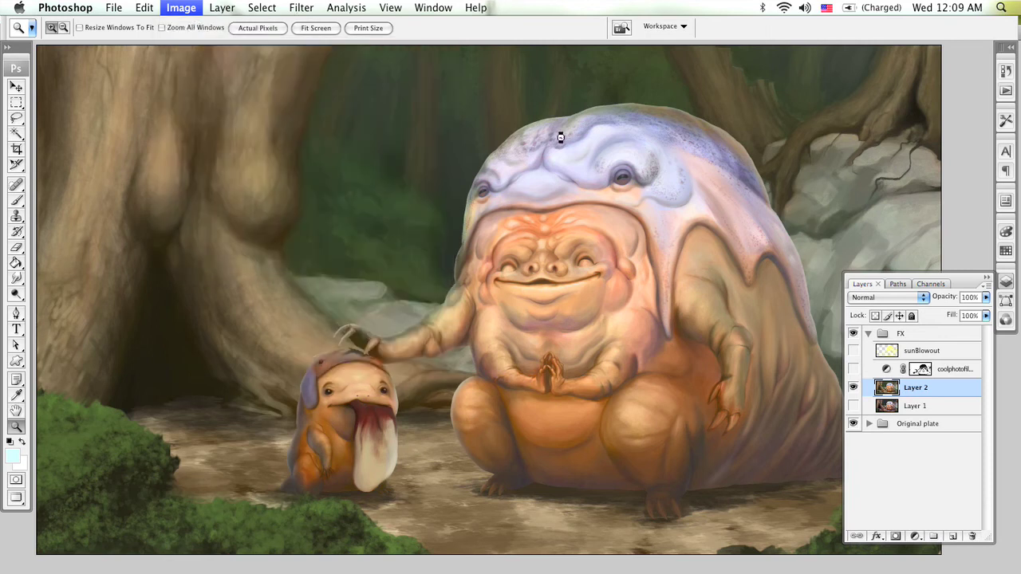
pyautogui.moveTo(716, 187); pyautogui.dragTo(773, 176)
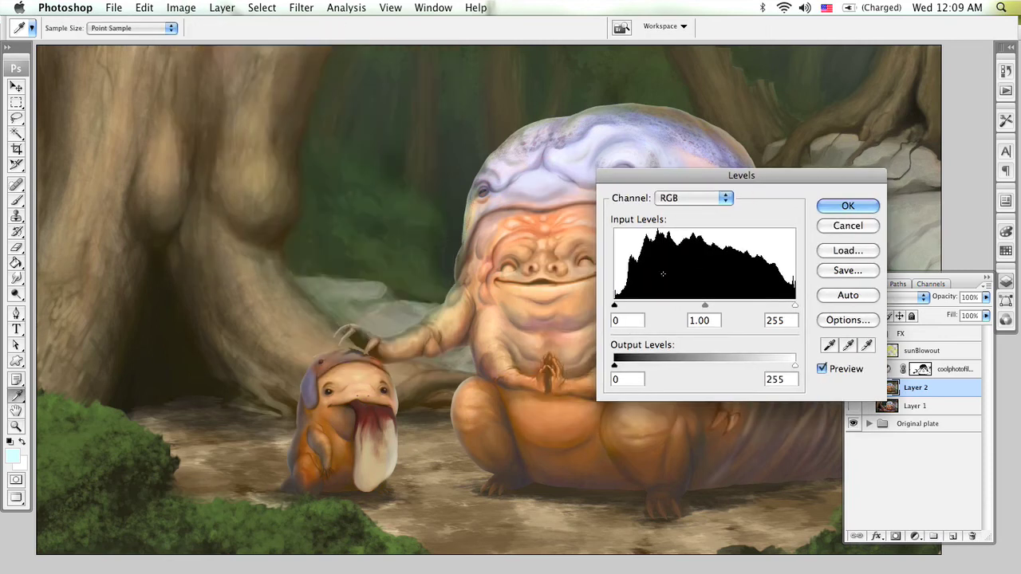
pyautogui.moveTo(614, 306); pyautogui.dragTo(627, 306)
pyautogui.moveTo(713, 306); pyautogui.dragTo(707, 306)
pyautogui.moveTo(794, 306)
pyautogui.mouseDown()
pyautogui.moveTo(783, 305)
pyautogui.moveTo(802, 303)
pyautogui.mouseUp()
pyautogui.moveTo(714, 303)
pyautogui.mouseDown()
pyautogui.moveTo(700, 305)
pyautogui.moveTo(713, 306)
pyautogui.mouseUp()
pyautogui.click(845, 225)
pyautogui.press('z')
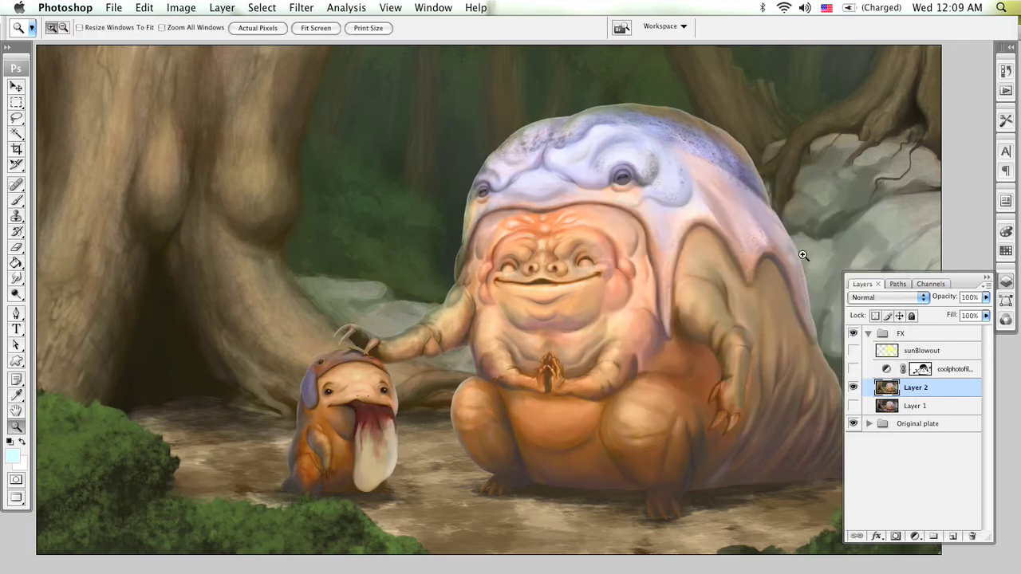
# Show the cool photo filter layer over Layer 2 and check the sunBlowout layer shown and hidden
pyautogui.click(853, 369)
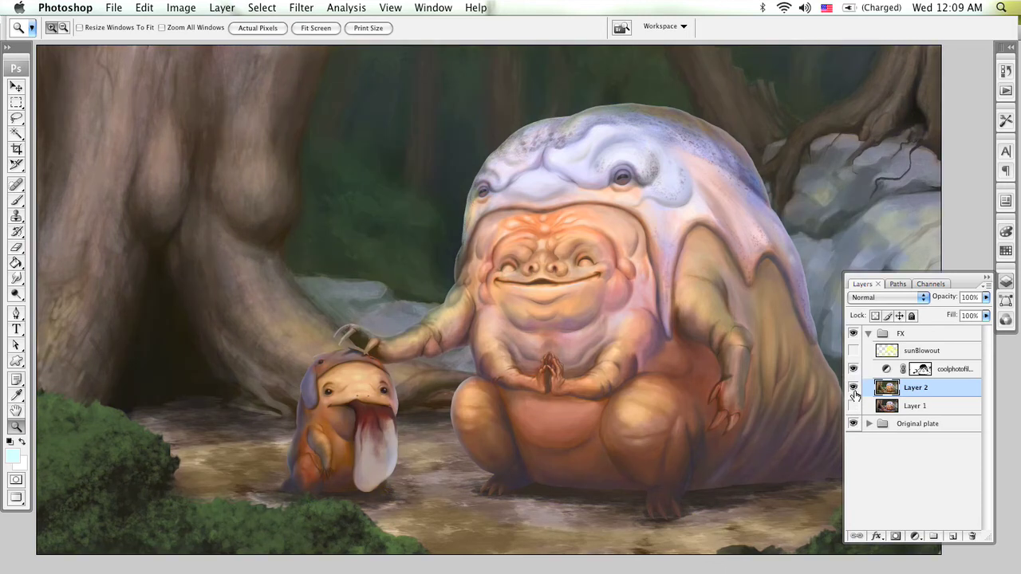
pyautogui.click(852, 350)
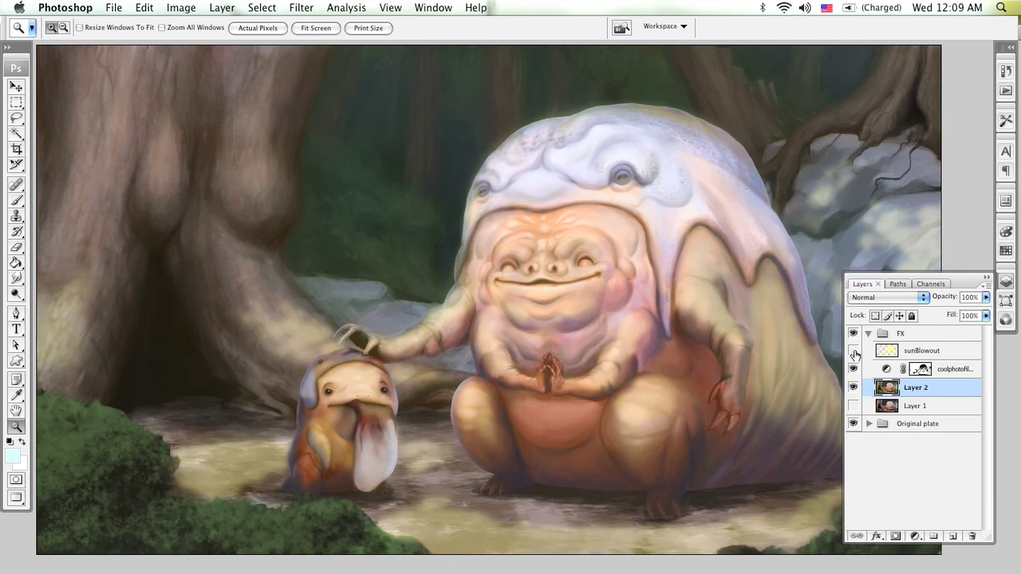
pyautogui.click(854, 352)
# Compare Layer 1 shown and hidden beneath sunBlowout and the cool photo filter, ending with Layer 2 as the FX group's only visible layer
pyautogui.click(853, 387)
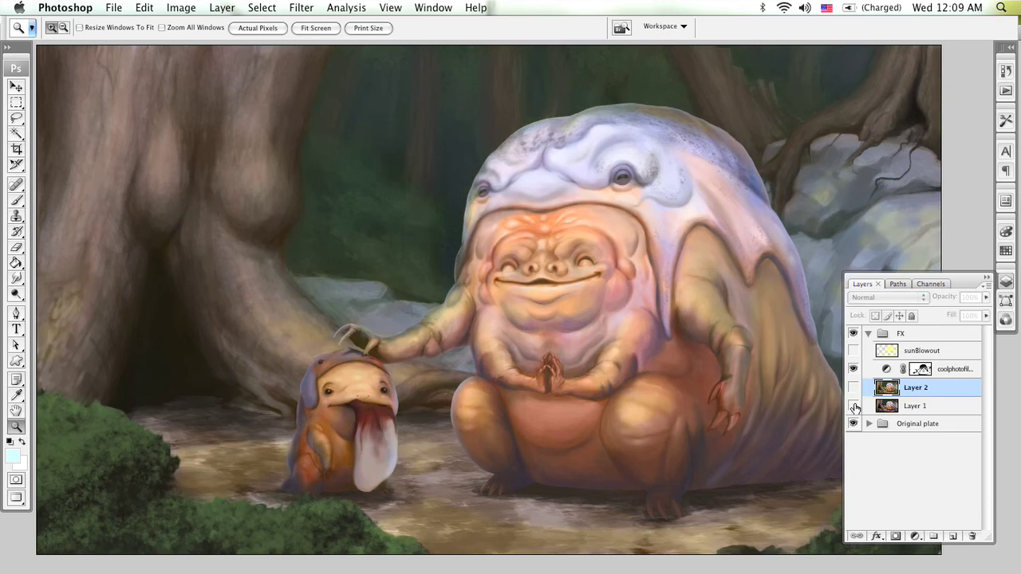
pyautogui.click(854, 424)
pyautogui.click(853, 424)
pyautogui.click(854, 351)
pyautogui.click(853, 406)
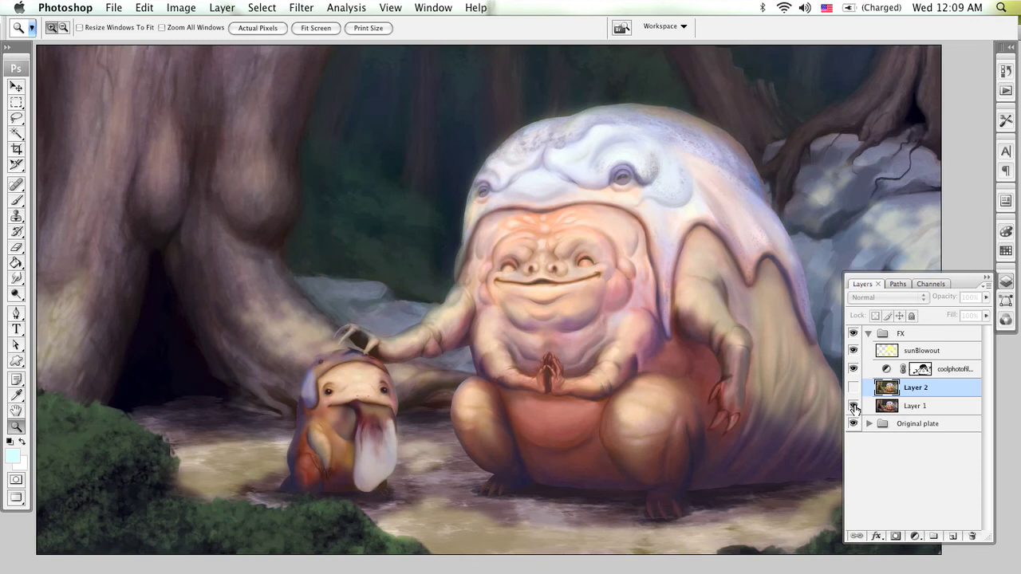
pyautogui.click(853, 407)
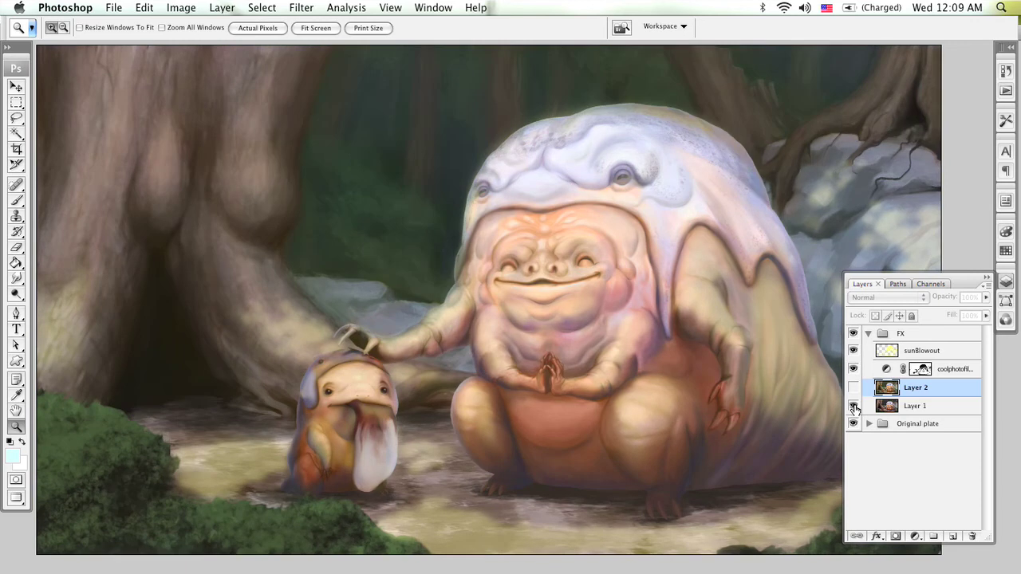
pyautogui.click(853, 407)
pyautogui.click(853, 407)
pyautogui.click(854, 351)
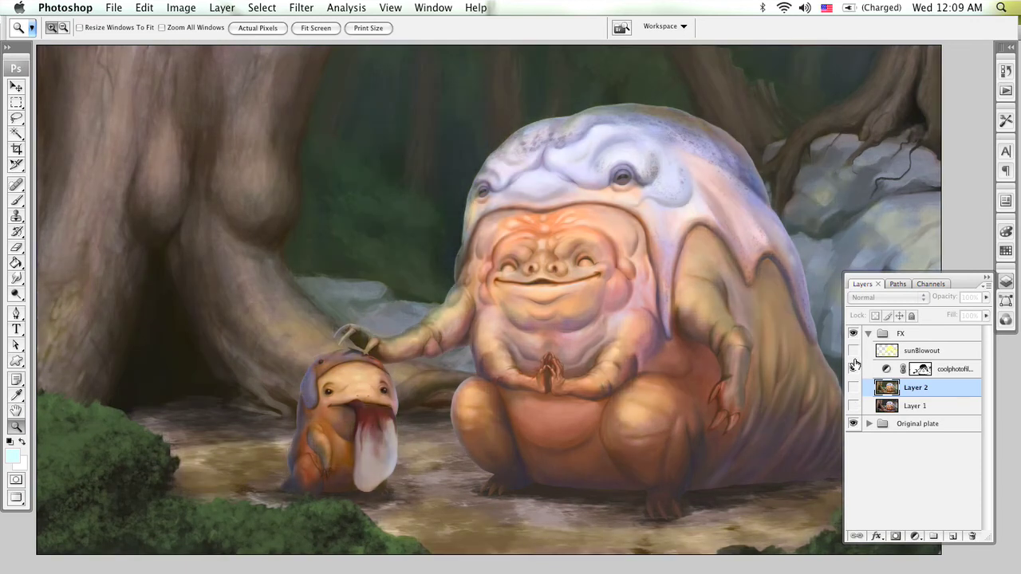
pyautogui.click(853, 369)
pyautogui.click(853, 389)
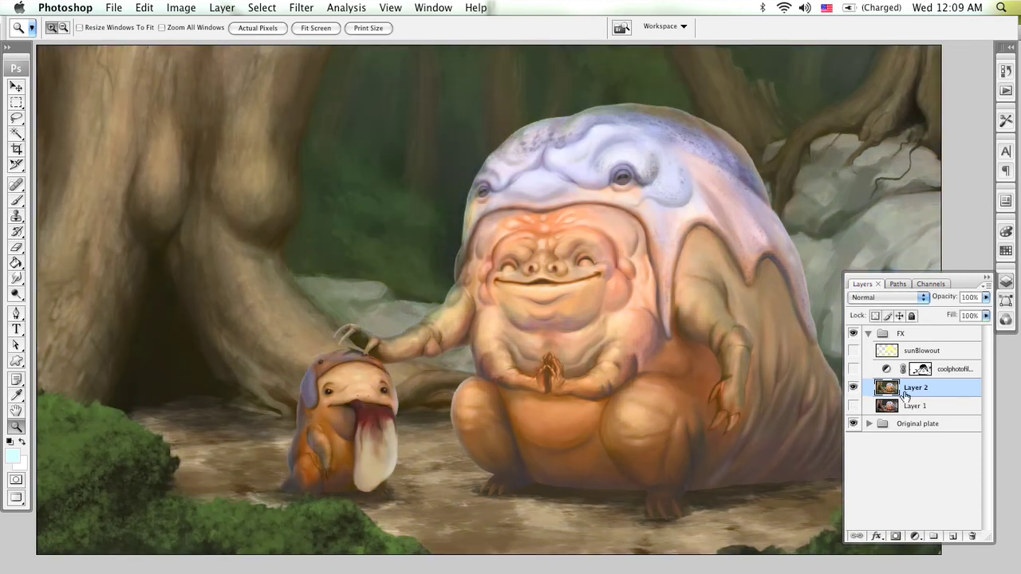
# Try darkening Layer 2 with an RGB Curves point at input 105 and output 63, and discard it
pyautogui.click(181, 8)
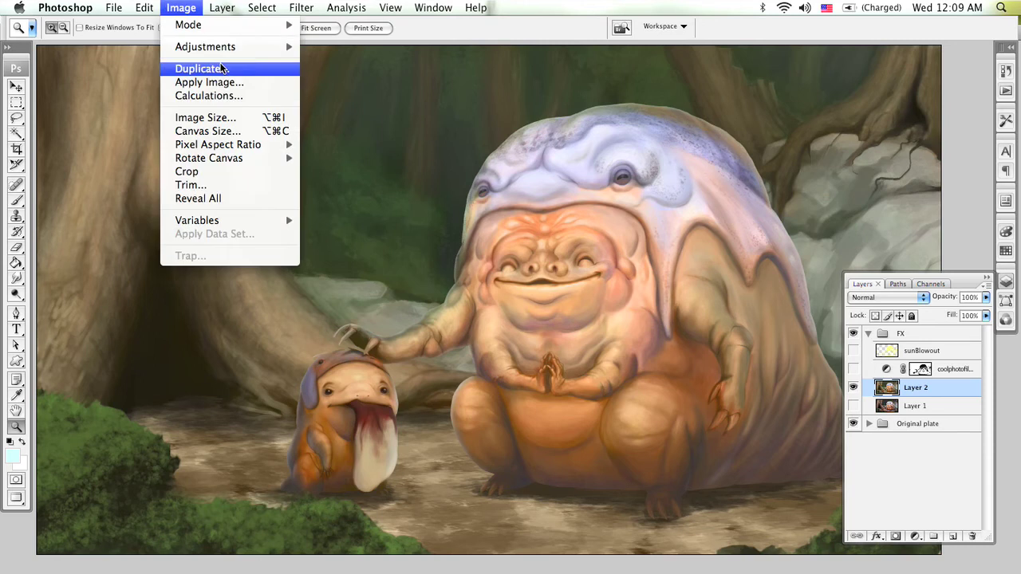
pyautogui.moveTo(224, 49)
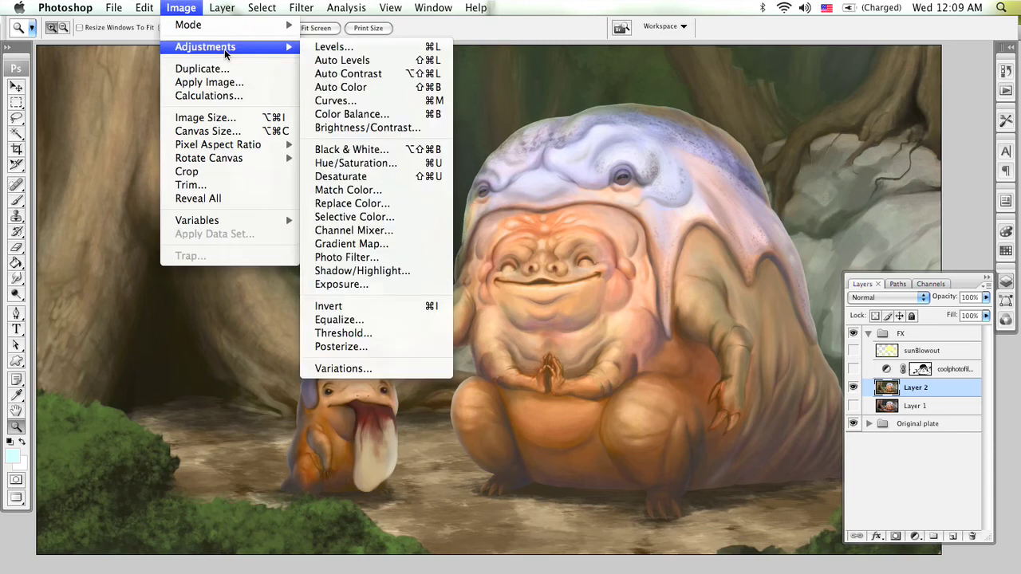
pyautogui.click(403, 102)
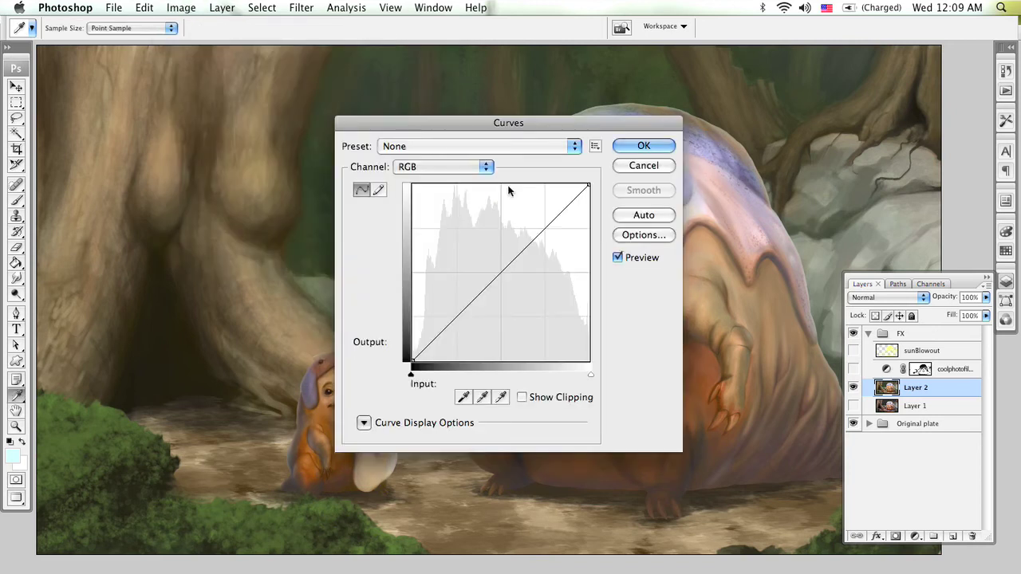
pyautogui.moveTo(492, 124); pyautogui.dragTo(255, 99)
pyautogui.moveTo(260, 249); pyautogui.dragTo(248, 291)
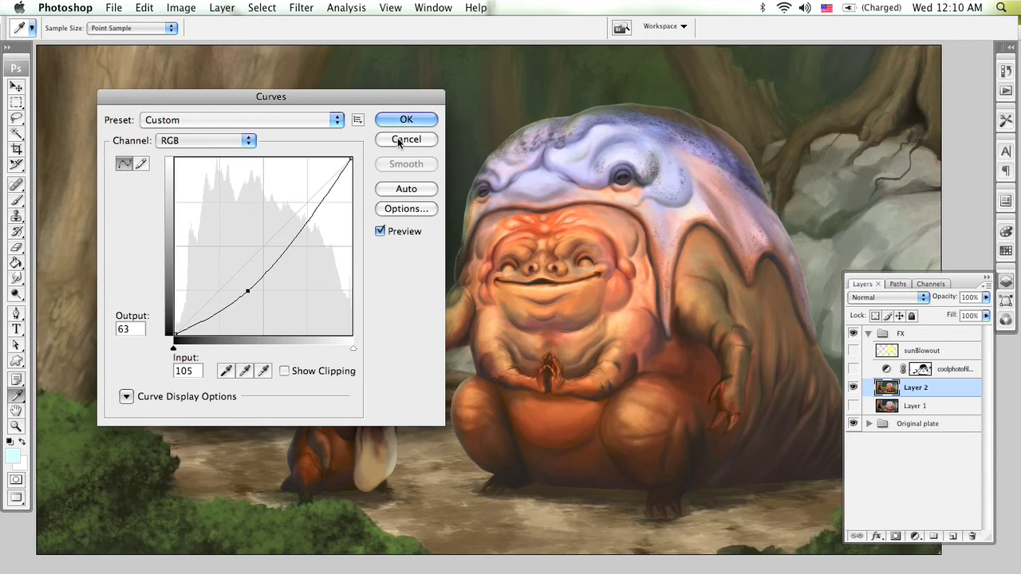
pyautogui.click(406, 140)
pyautogui.click(202, 8)
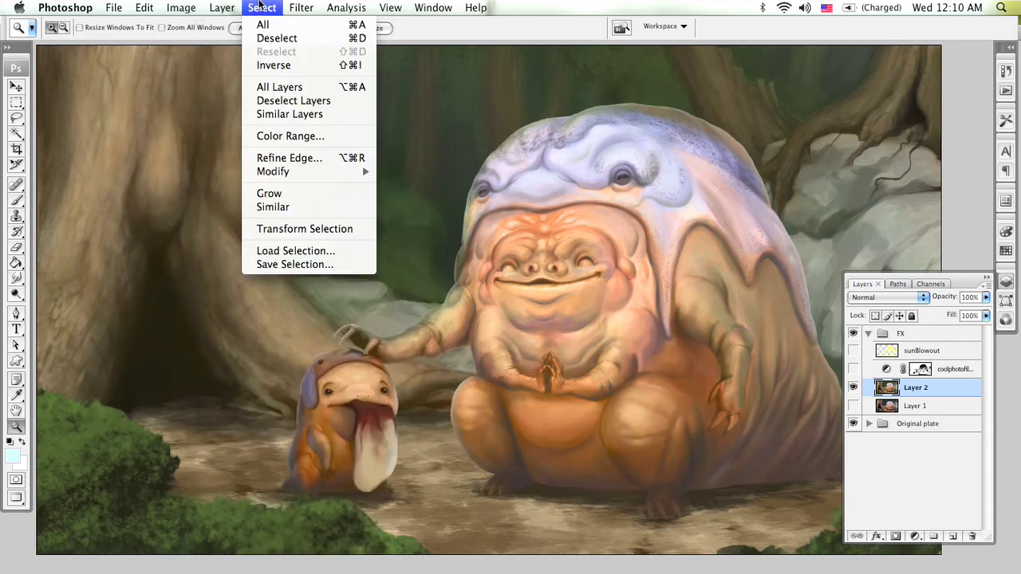
pyautogui.click(263, 6)
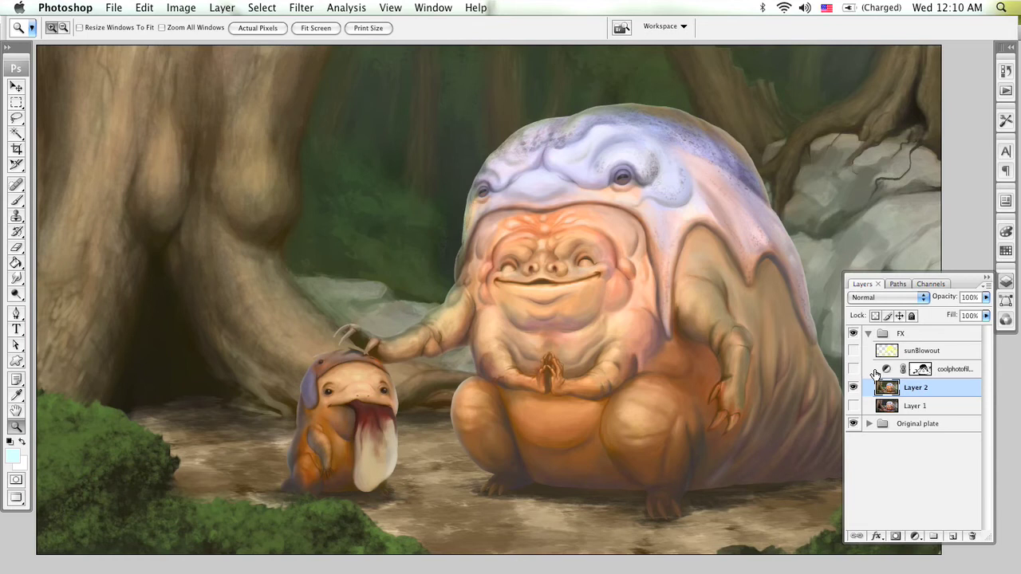
# Compare the color and contrast of Layer 1 and Layer 2 by alternately showing and hiding them
pyautogui.click(854, 388)
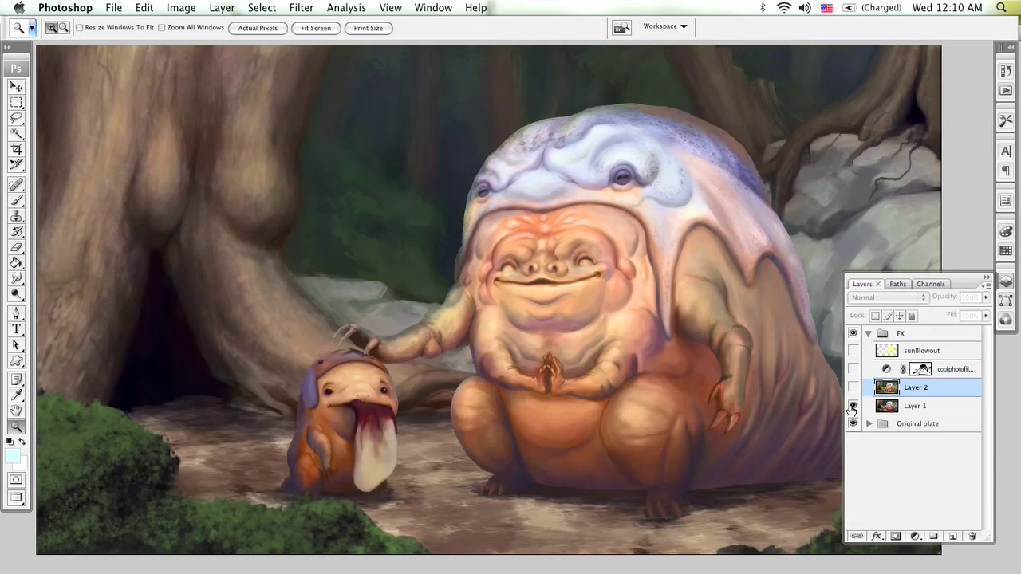
pyautogui.click(854, 407)
pyautogui.click(853, 406)
pyautogui.click(853, 407)
pyautogui.click(853, 406)
pyautogui.click(853, 406)
pyautogui.click(853, 388)
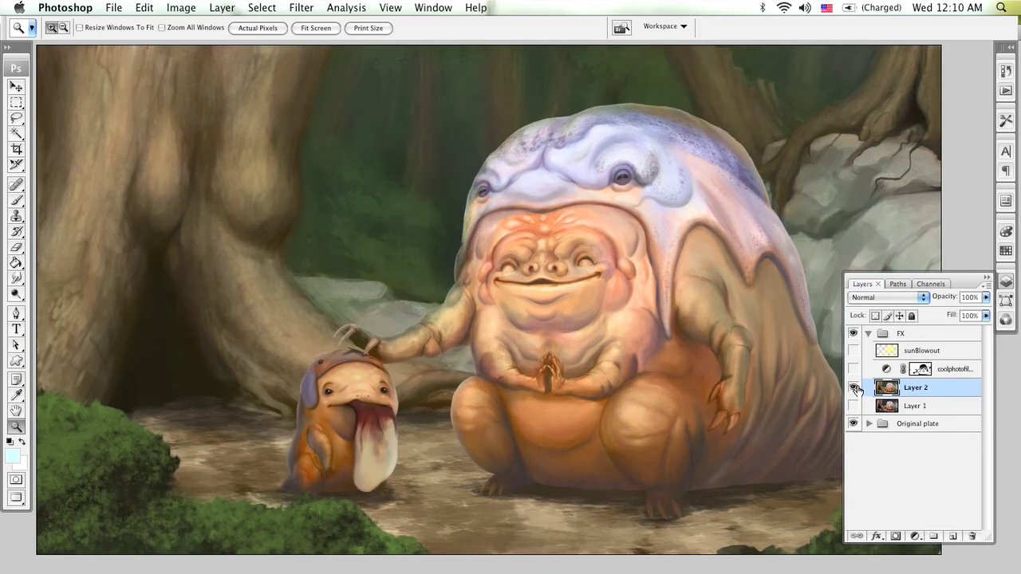
pyautogui.click(854, 406)
pyautogui.click(853, 387)
pyautogui.click(853, 405)
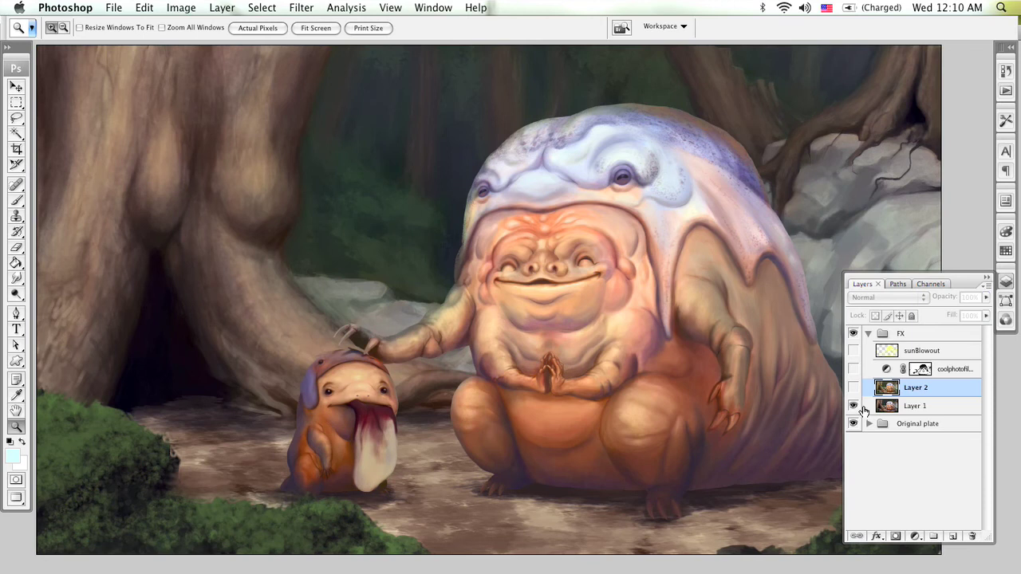
# Show Layer 2 in place of Layer 1 and check the cool photo filter layer shown and hidden above it
pyautogui.click(854, 405)
pyautogui.click(854, 387)
pyautogui.click(854, 368)
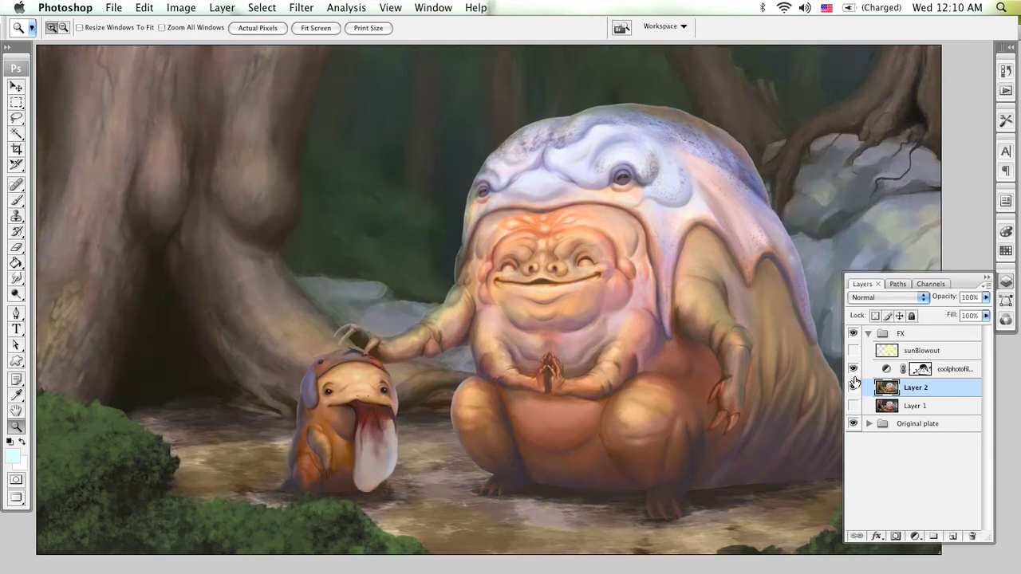
pyautogui.click(854, 369)
pyautogui.click(853, 369)
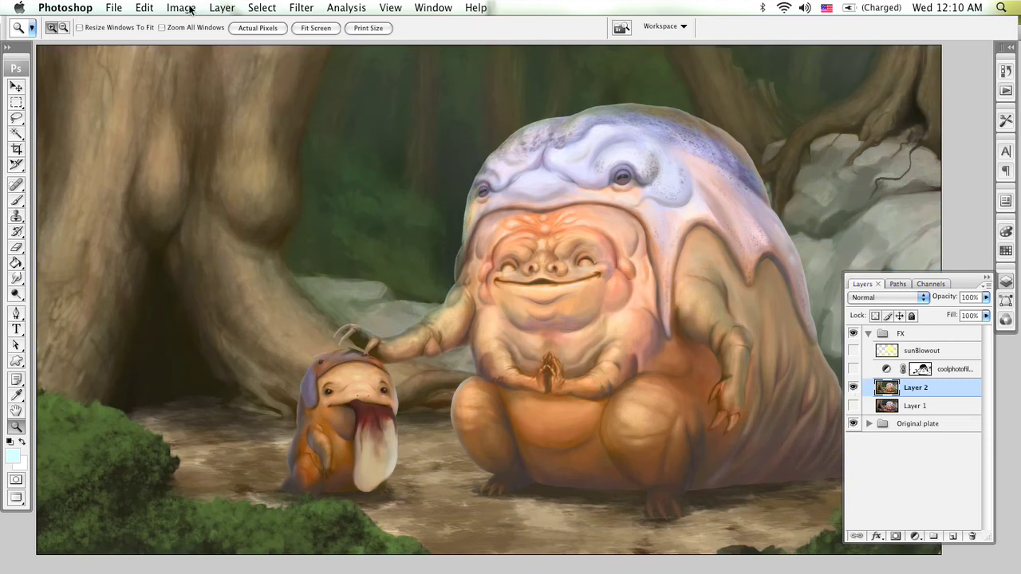
# Try a new Photo Filter adjustment layer above Layer 2 using Warming Filter (85) at 80% density
pyautogui.click(301, 8)
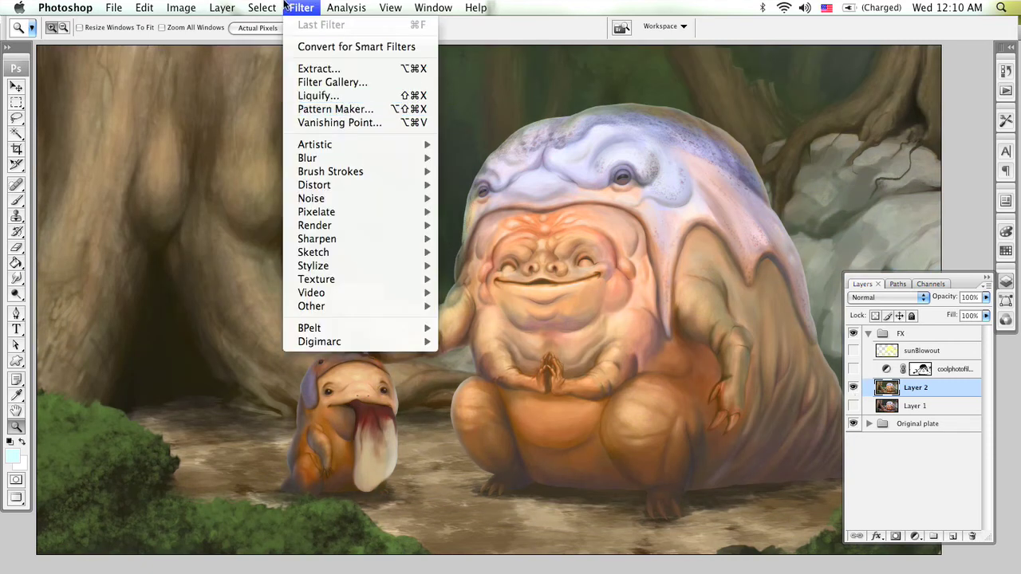
pyautogui.moveTo(229, 6)
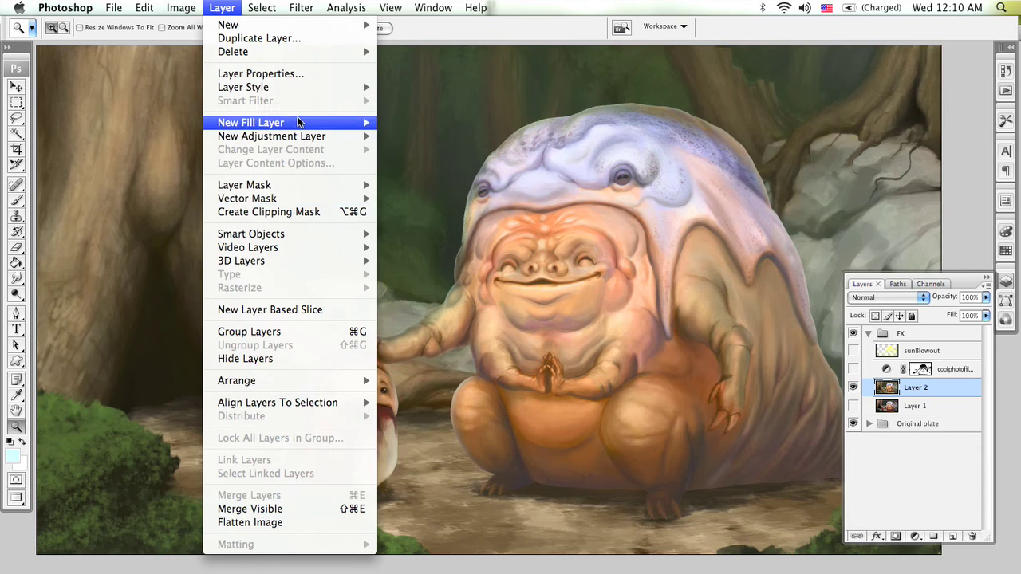
pyautogui.moveTo(307, 138)
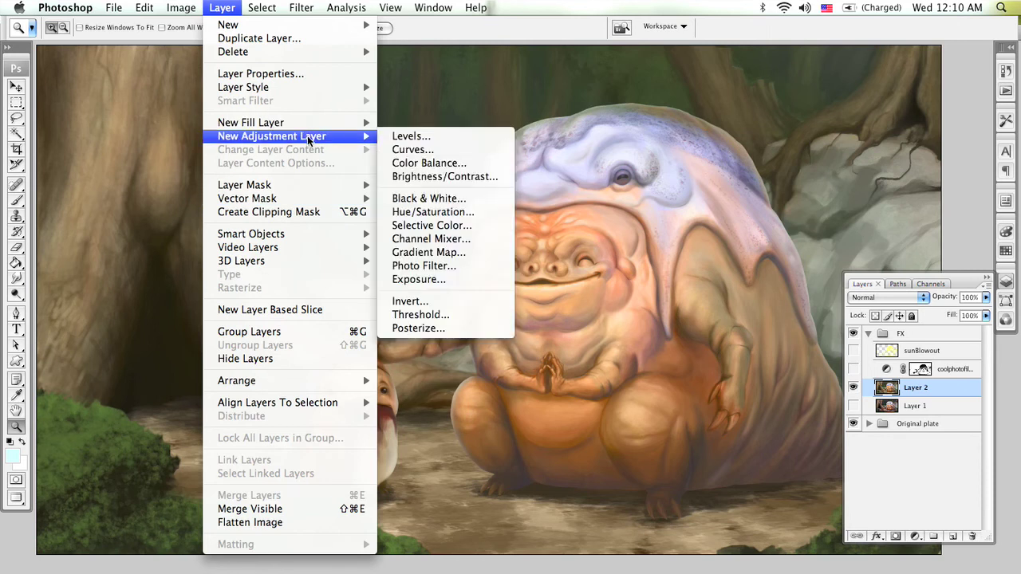
pyautogui.click(485, 266)
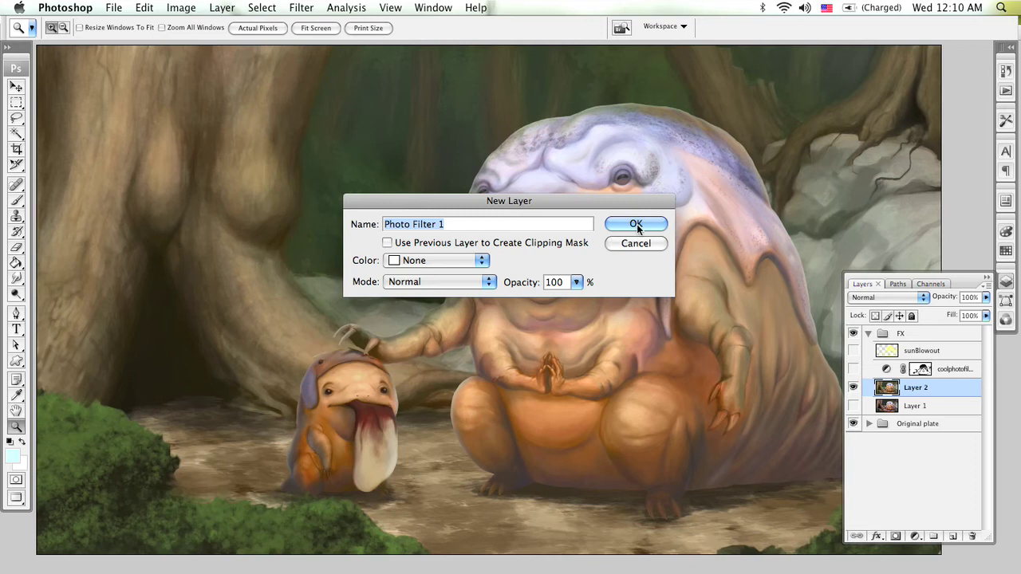
pyautogui.click(637, 224)
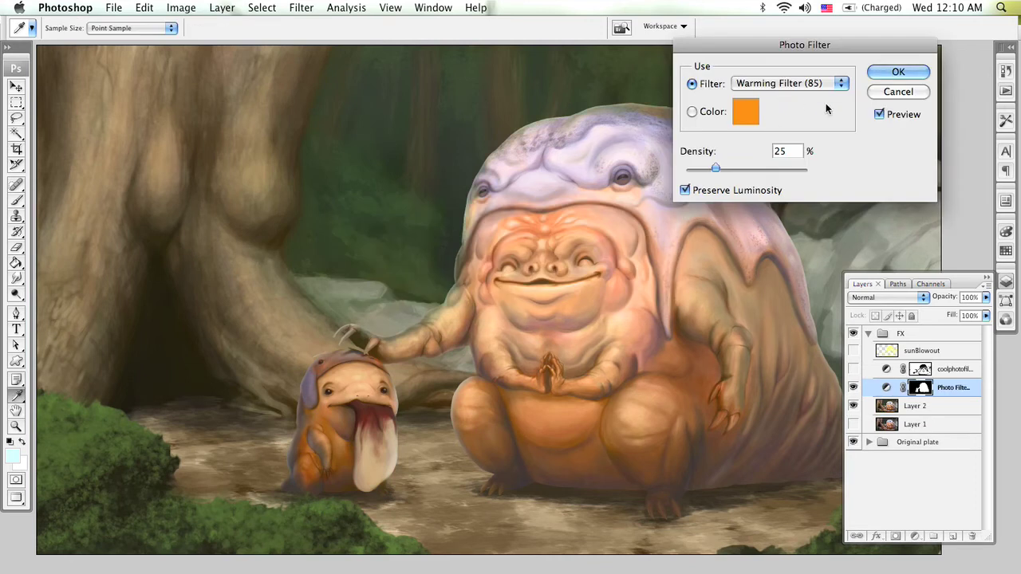
pyautogui.moveTo(716, 169); pyautogui.dragTo(783, 170)
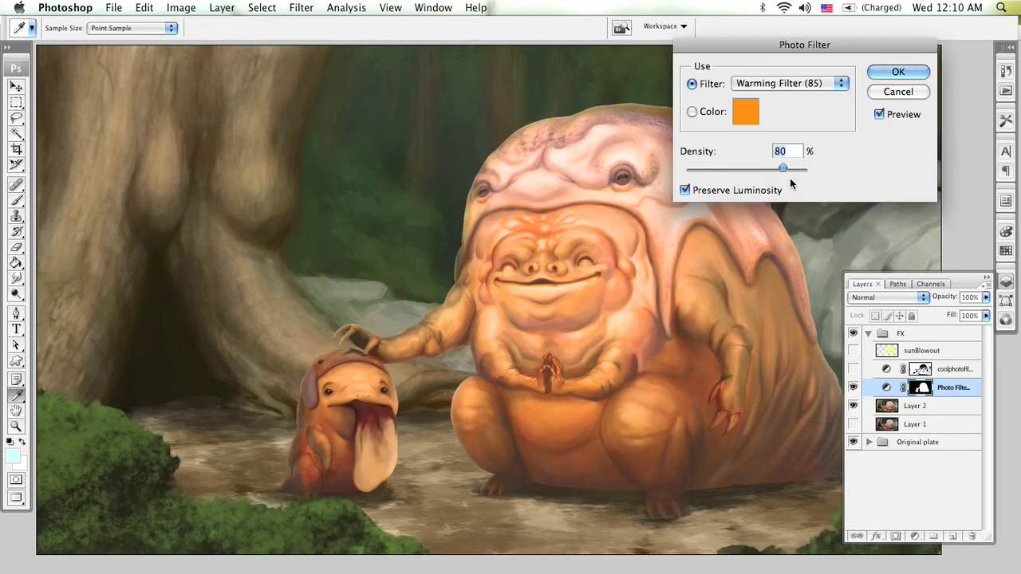
# Try Cooling Filter (LBB) at 56% density in the new photo filter and discard the adjustment layer
pyautogui.click(785, 83)
pyautogui.click(792, 135)
pyautogui.moveTo(785, 170); pyautogui.dragTo(753, 170)
pyautogui.click(895, 93)
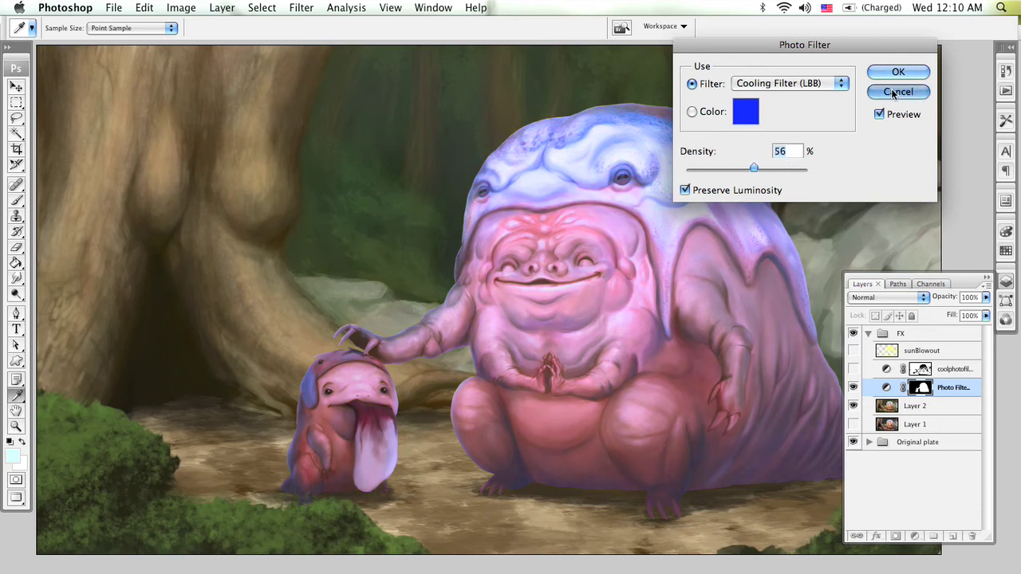
# Clear the active selection and apply Auto Color to Layer 2
pyautogui.press('super+d')
pyautogui.press('super+s')
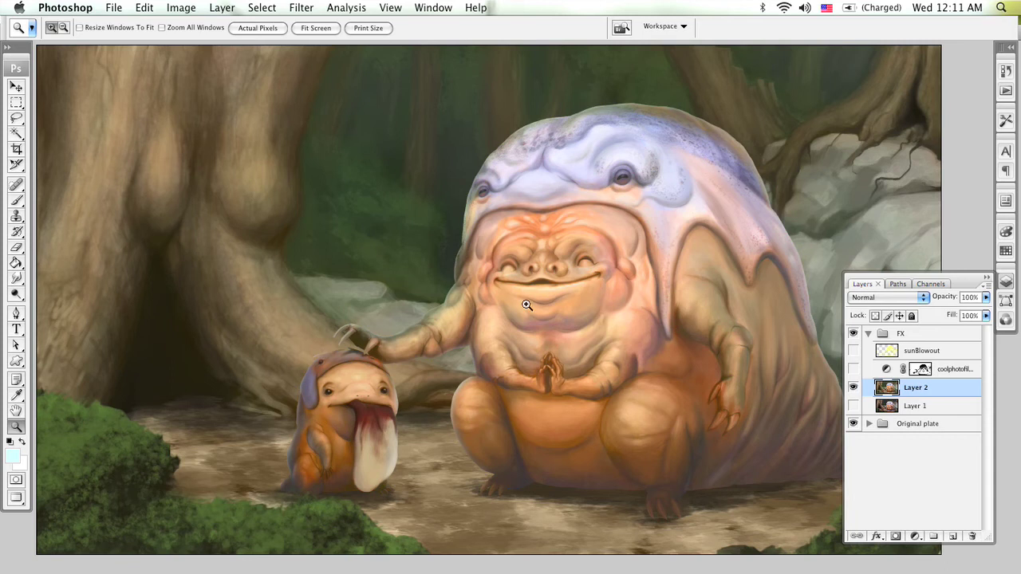
pyautogui.click(180, 7)
pyautogui.moveTo(199, 48)
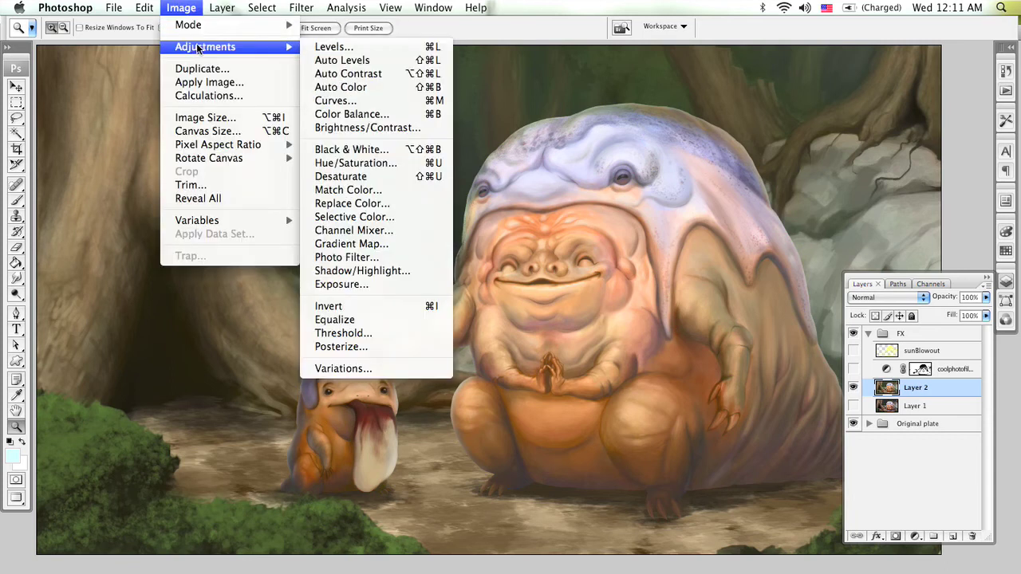
pyautogui.click(367, 87)
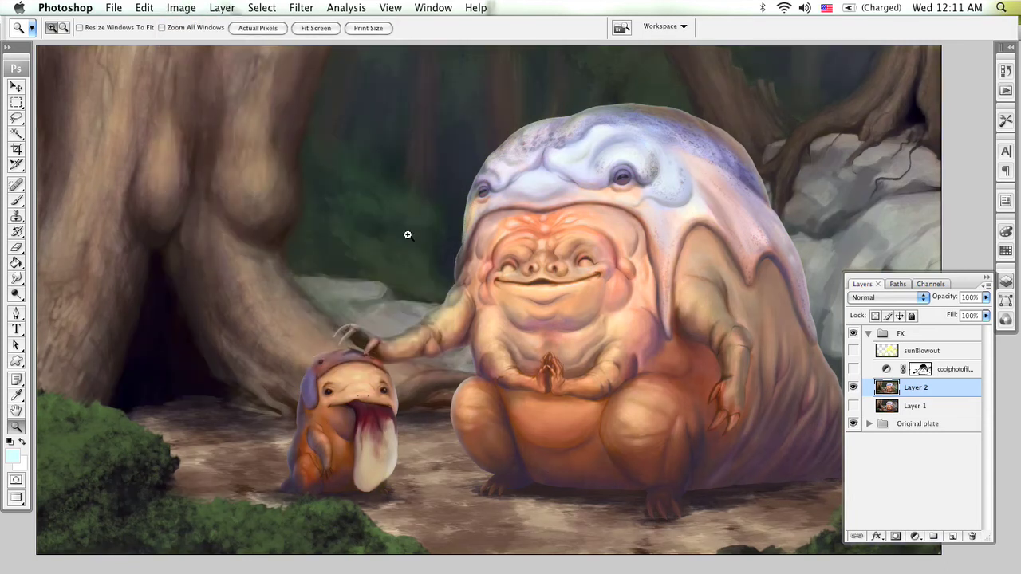
# Compare the auto-corrected Layer 2 shown and hidden against the original plate
pyautogui.click(853, 388)
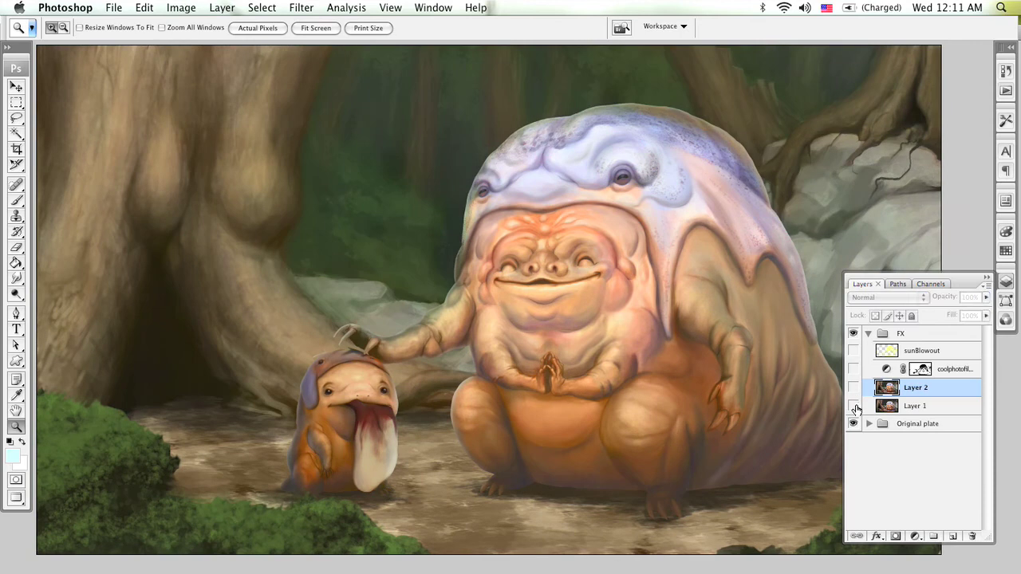
pyautogui.click(853, 388)
pyautogui.click(852, 387)
pyautogui.click(853, 387)
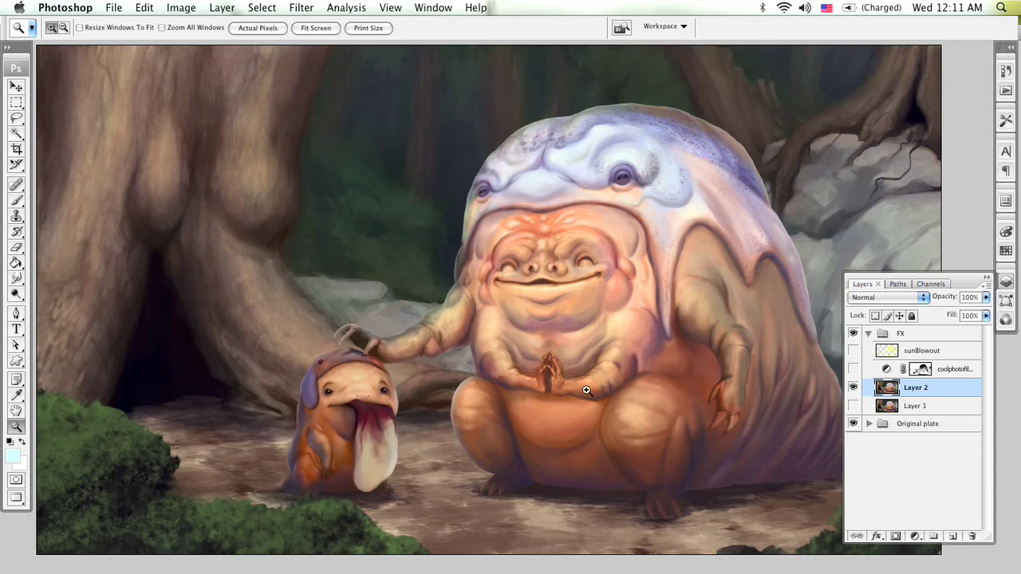
# Show the cool photo filter and sunBlowout layers over the auto-corrected Layer 2
pyautogui.click(854, 369)
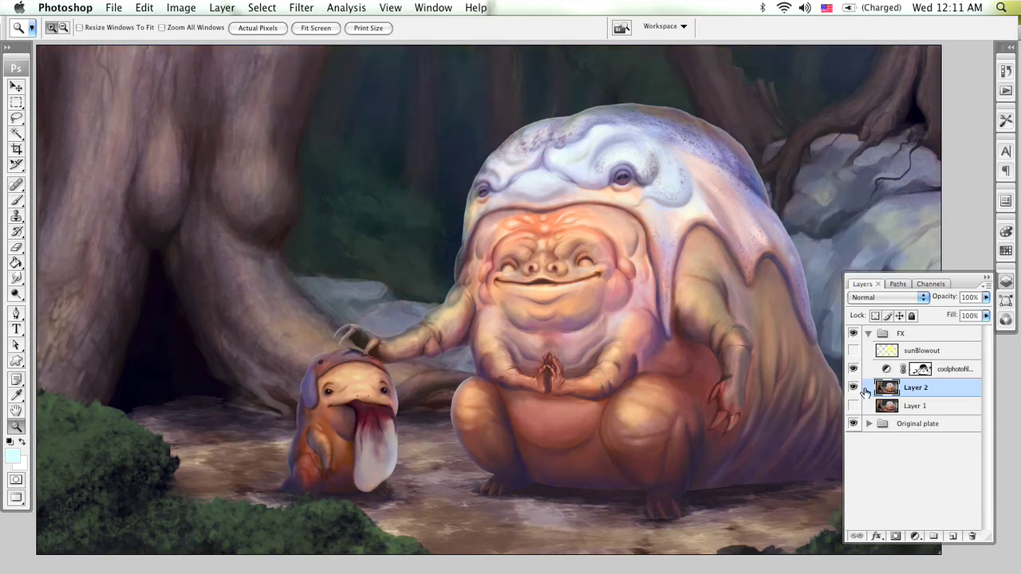
pyautogui.click(853, 351)
pyautogui.click(935, 351)
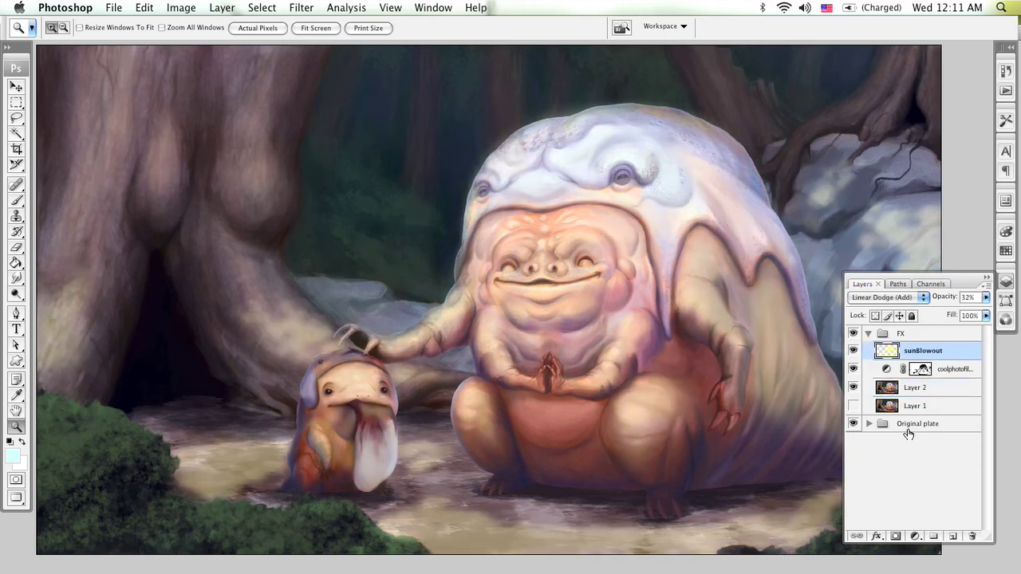
# Reduce Layer 2's opacity to 50% and check the painting with the layer hidden and shown
pyautogui.click(938, 390)
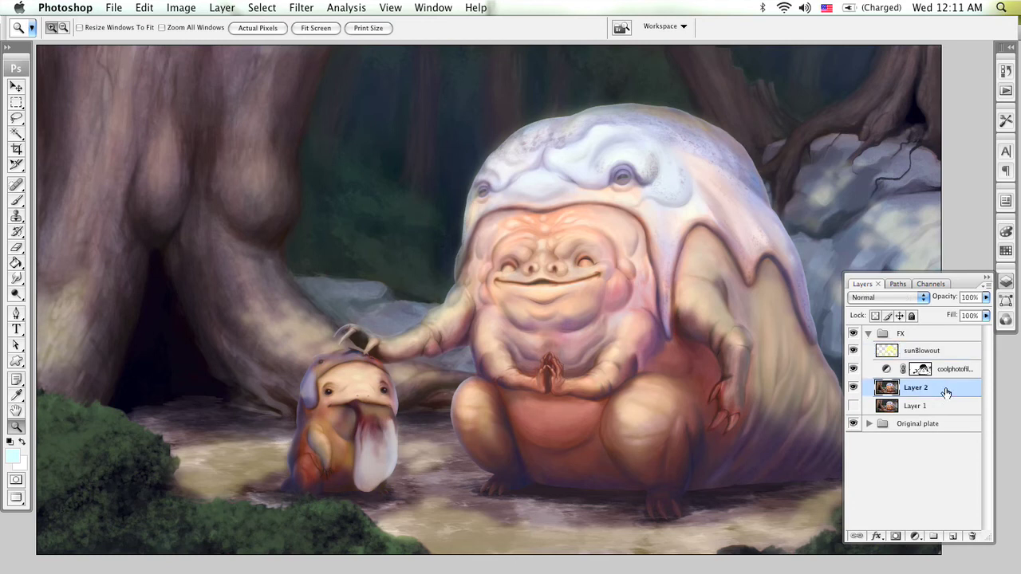
pyautogui.click(986, 297)
pyautogui.moveTo(986, 312); pyautogui.dragTo(967, 316)
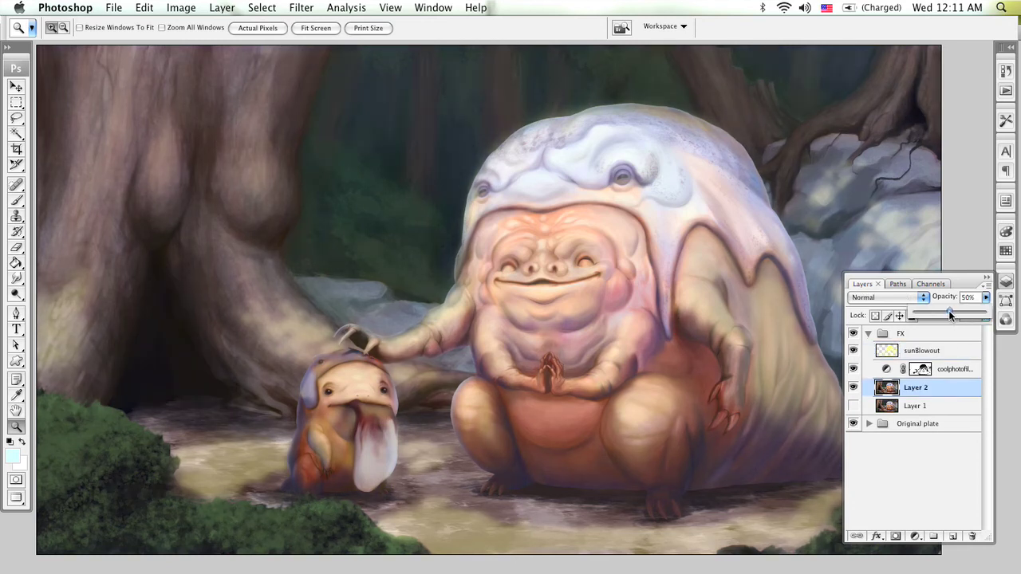
pyautogui.click(853, 387)
pyautogui.click(853, 388)
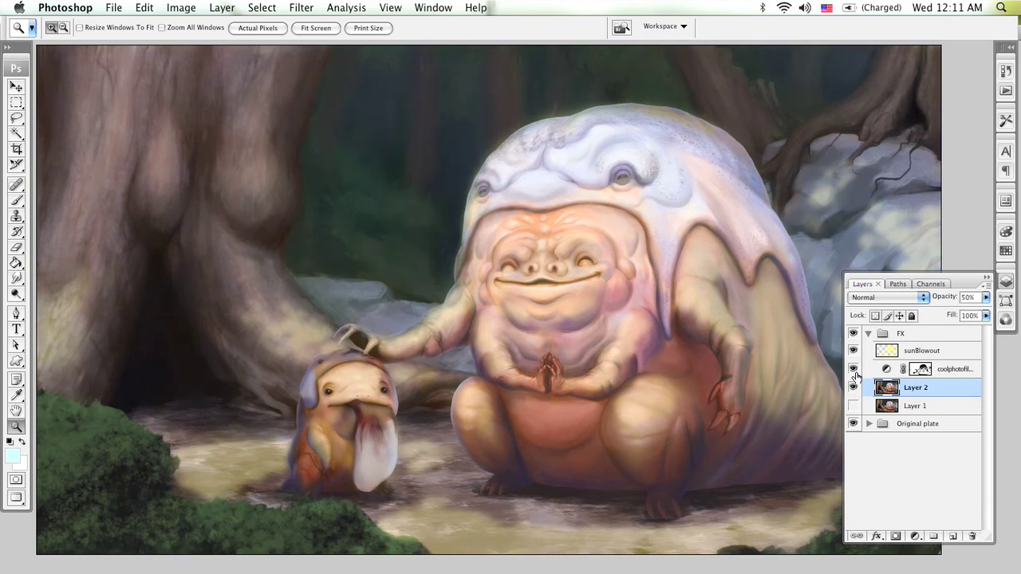
# Check the cool photo filter hidden and shown, and outline its mask as a temporary selection to inspect the affected areas
pyautogui.click(853, 369)
pyautogui.click(852, 370)
pyautogui.keyDown('super'); pyautogui.click(919, 372); pyautogui.keyUp('super')
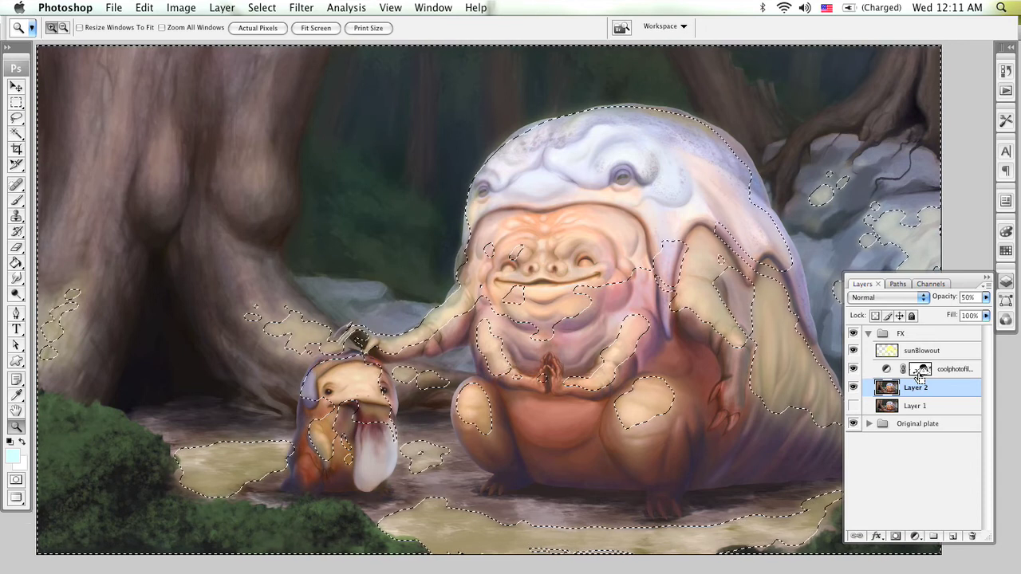
pyautogui.press('super+d')
# Paint black with a 45 px brush on the cool photo filter's mask over the sunlit ground beside the bush and small creature
pyautogui.click(922, 372)
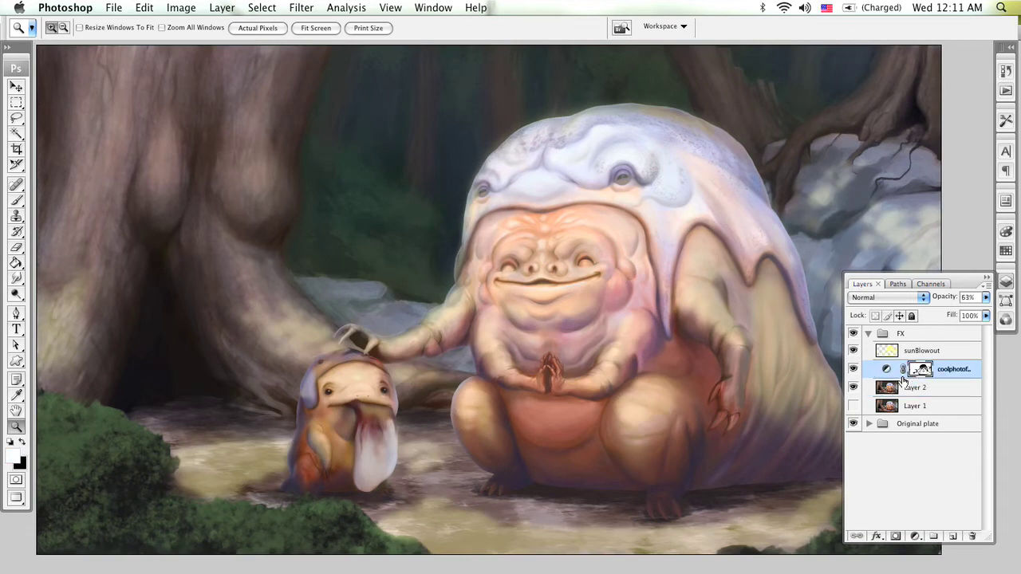
pyautogui.press('b')
pyautogui.press('d')
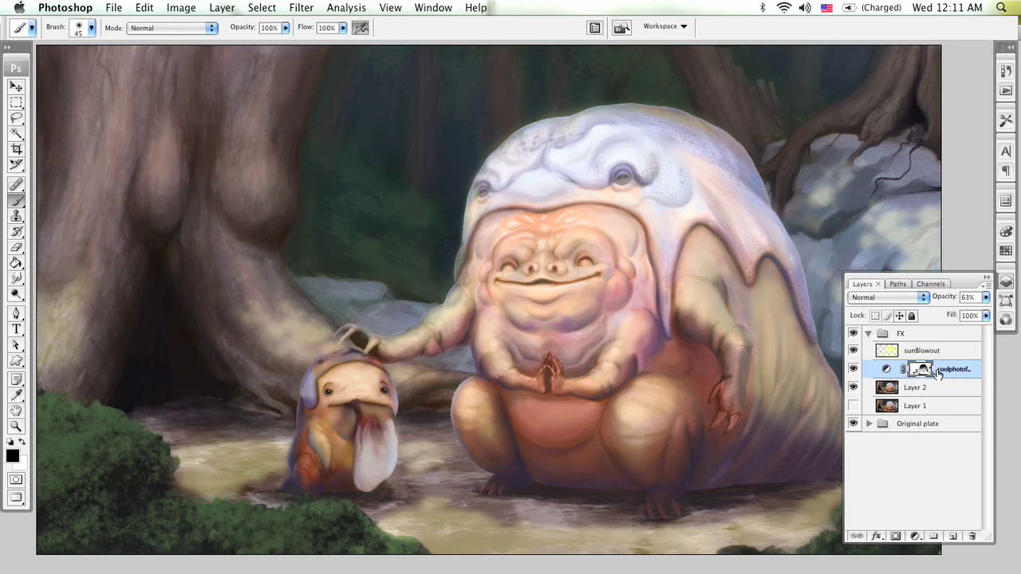
pyautogui.click(852, 370)
pyautogui.click(852, 371)
pyautogui.press('z')
pyautogui.click(226, 471)
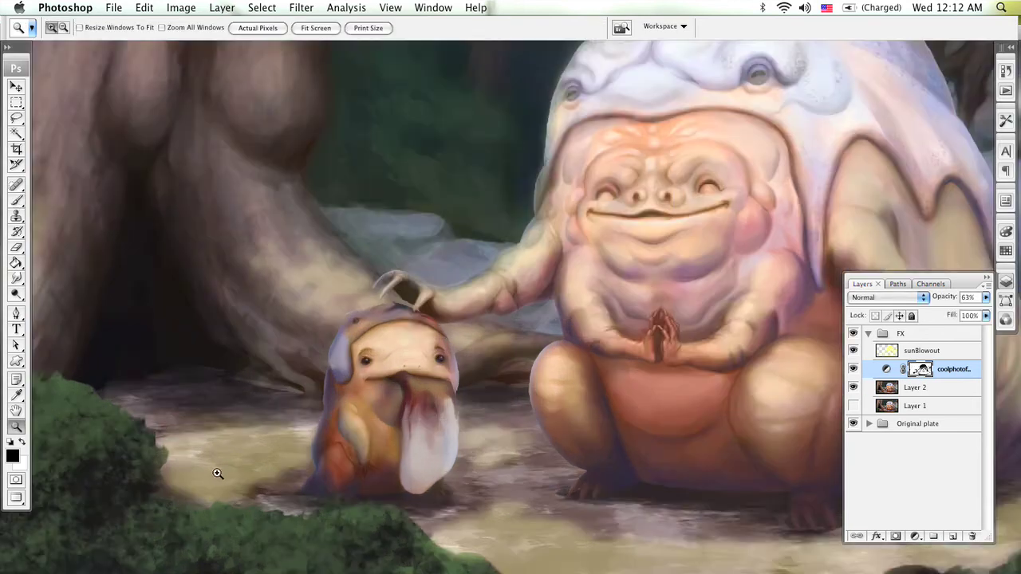
pyautogui.click(217, 476)
pyautogui.click(212, 484)
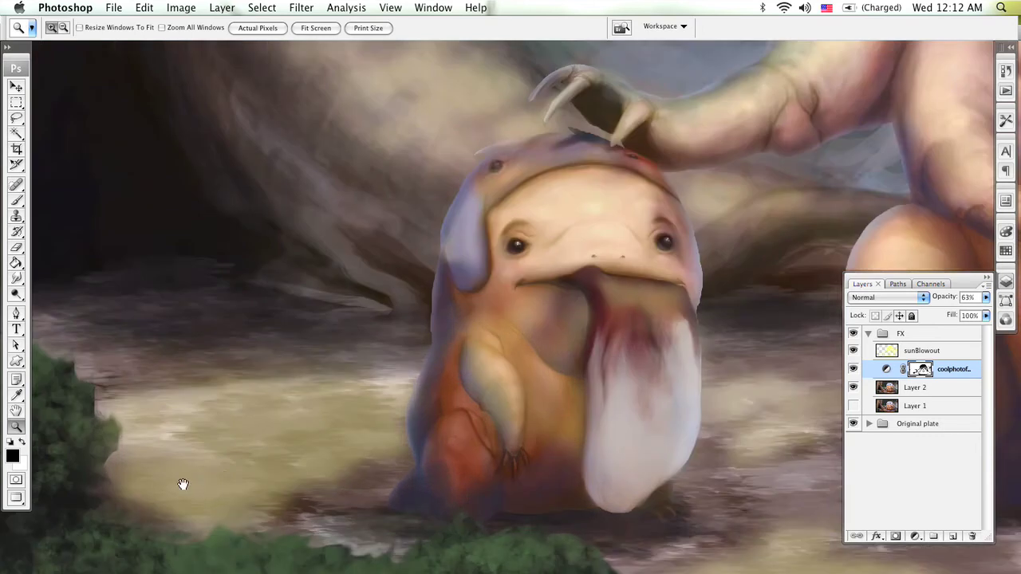
pyautogui.moveTo(182, 483); pyautogui.dragTo(387, 380)
pyautogui.press('b')
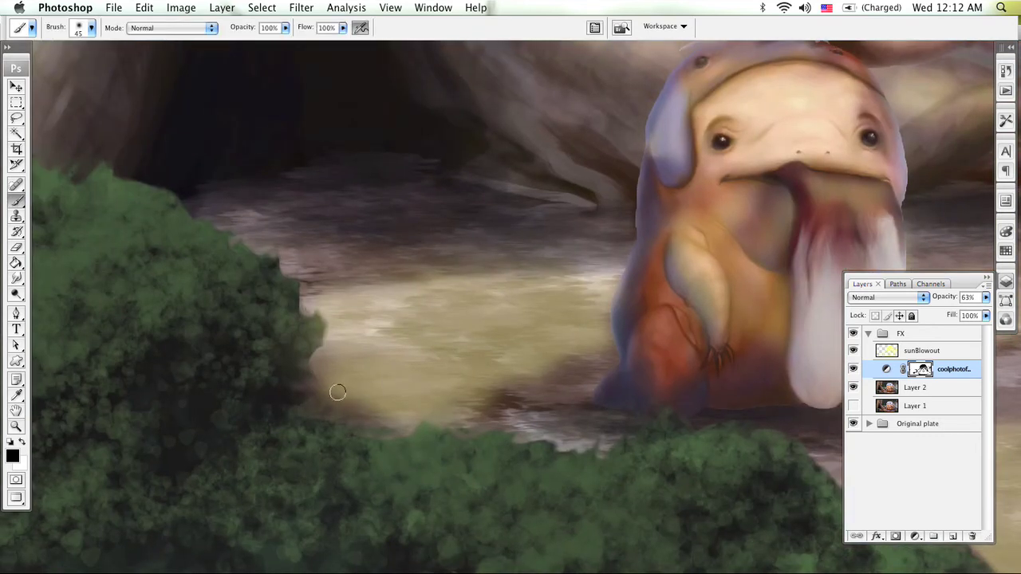
pyautogui.click(922, 369)
pyautogui.moveTo(329, 395)
pyautogui.mouseDown()
pyautogui.moveTo(312, 388)
pyautogui.moveTo(403, 419)
pyautogui.mouseUp()
pyautogui.moveTo(526, 404)
pyautogui.mouseDown()
pyautogui.moveTo(484, 403)
pyautogui.moveTo(478, 417)
pyautogui.moveTo(473, 409)
pyautogui.moveTo(496, 423)
pyautogui.moveTo(501, 382)
pyautogui.moveTo(493, 405)
pyautogui.mouseUp()
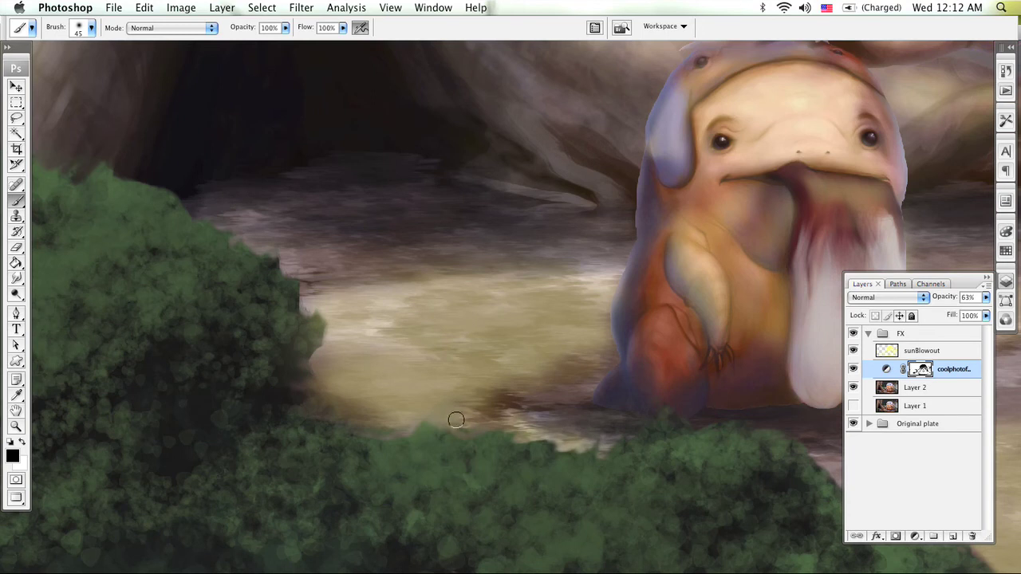
# Examine the masked ground along the painting's lower edge and around both creatures at close range
pyautogui.hscroll(10, 643, 433)
pyautogui.scroll(-2, 642, 433)
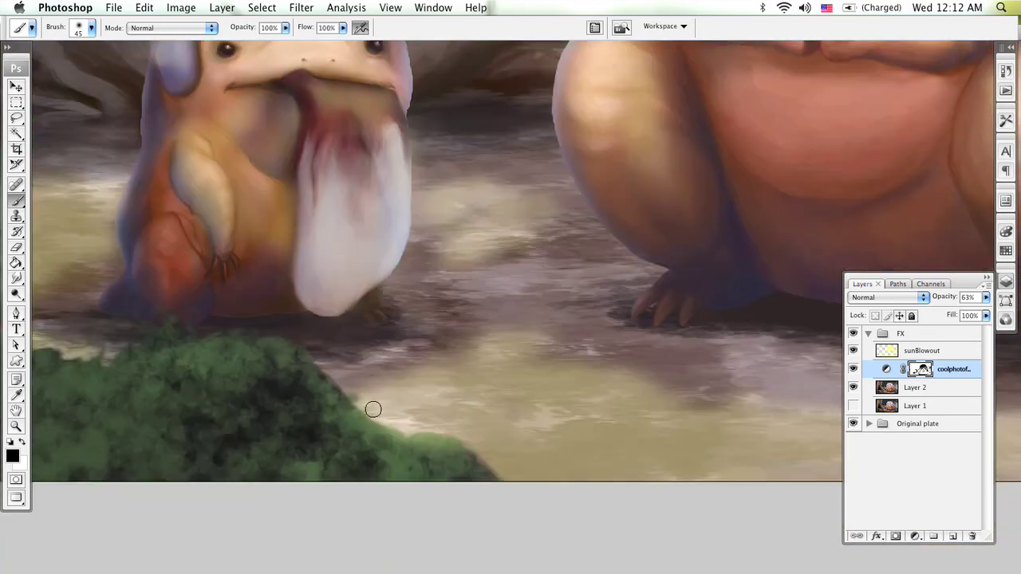
pyautogui.moveTo(633, 415); pyautogui.dragTo(291, 422)
pyautogui.hscroll(10, 295, 424)
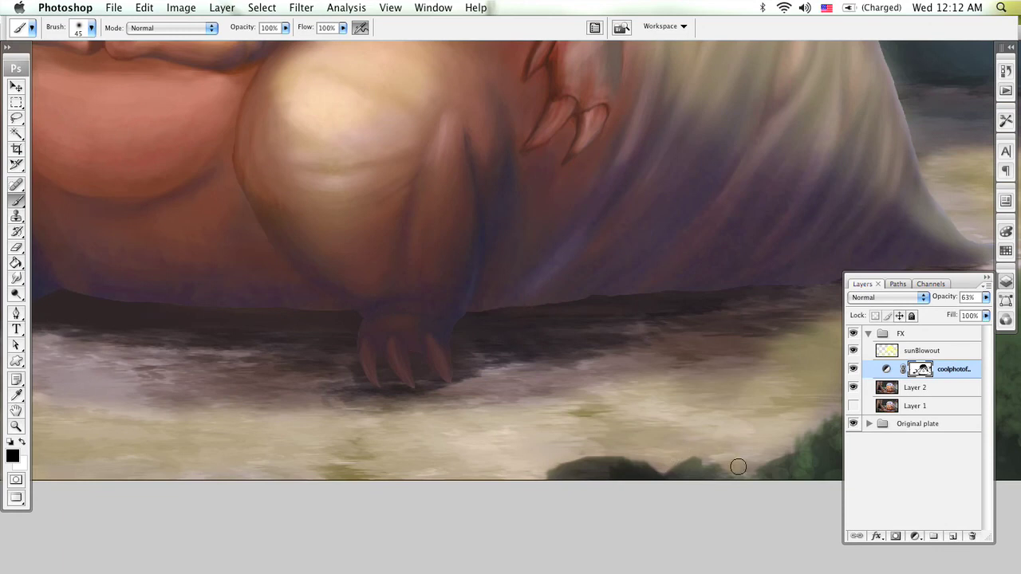
pyautogui.moveTo(877, 405); pyautogui.dragTo(445, 460)
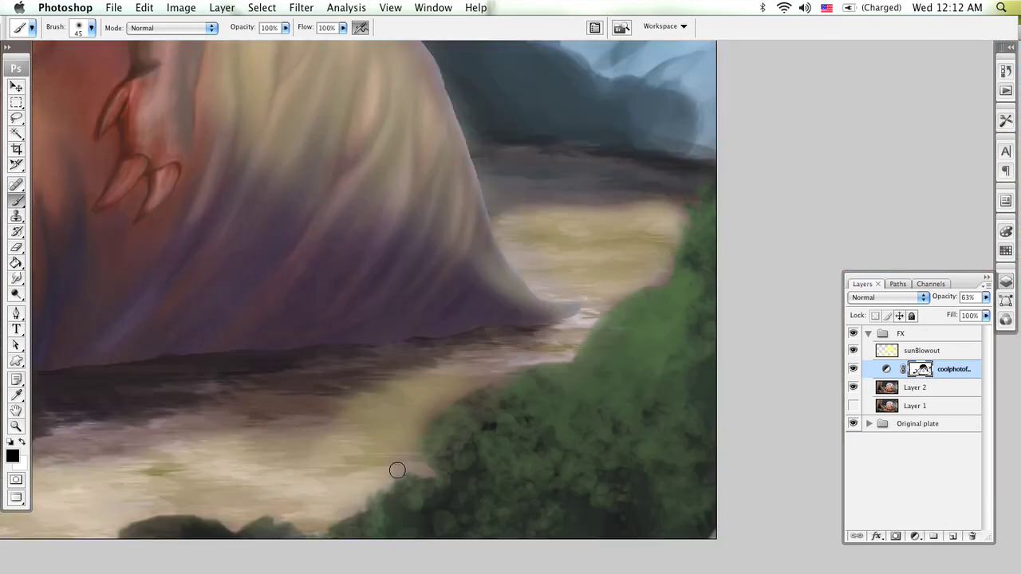
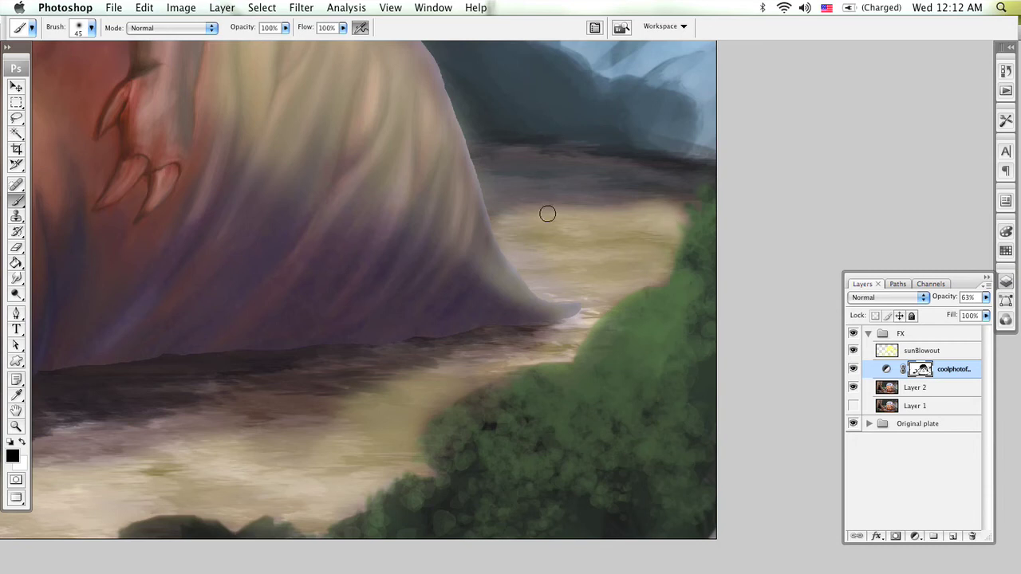
pyautogui.scroll(8, 524, 221)
pyautogui.scroll(-6, 706, 439)
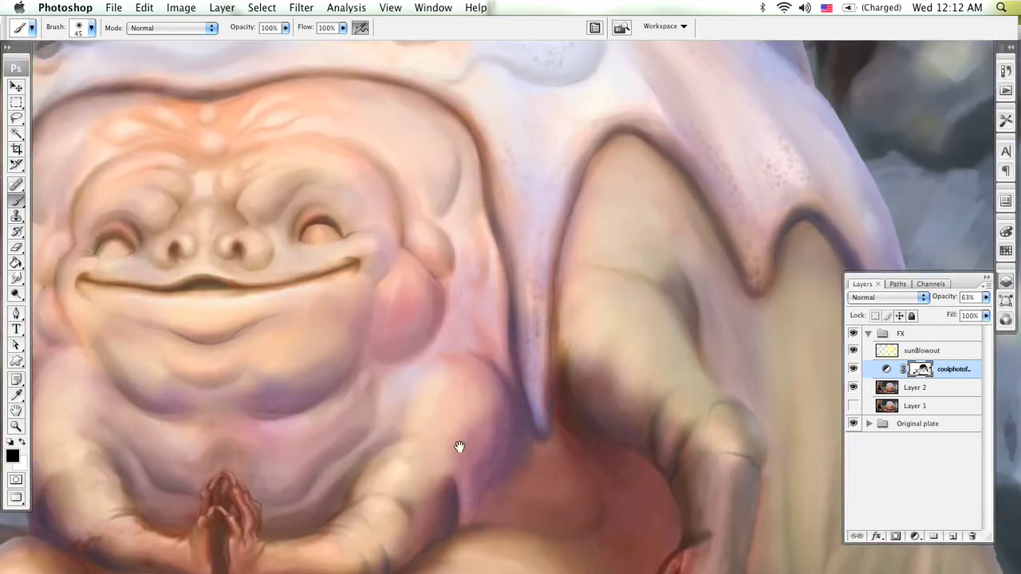
pyautogui.moveTo(479, 472); pyautogui.dragTo(690, 381)
pyautogui.scroll(-5, 690, 382)
pyautogui.hscroll(-5, 690, 381)
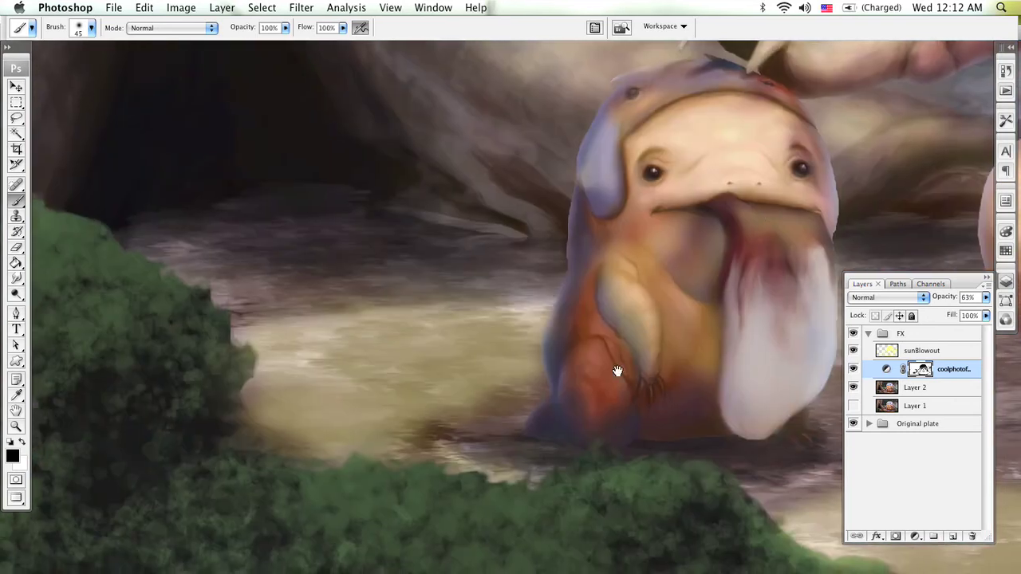
# Switch the sunBlowout layer to Normal blending at 100% opacity and sample its yellow as the foreground color
pyautogui.click(918, 355)
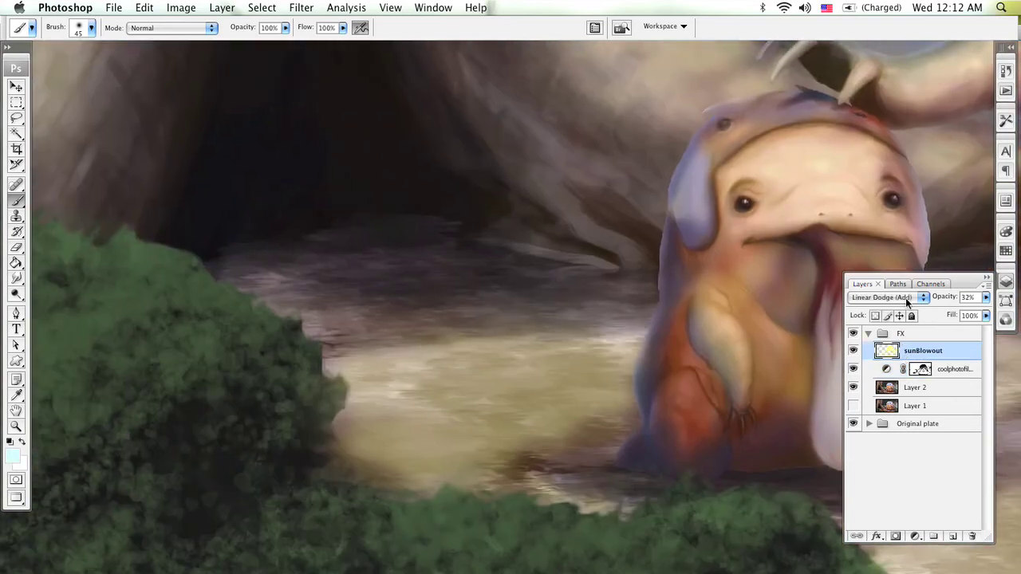
pyautogui.click(908, 300)
pyautogui.click(905, 192)
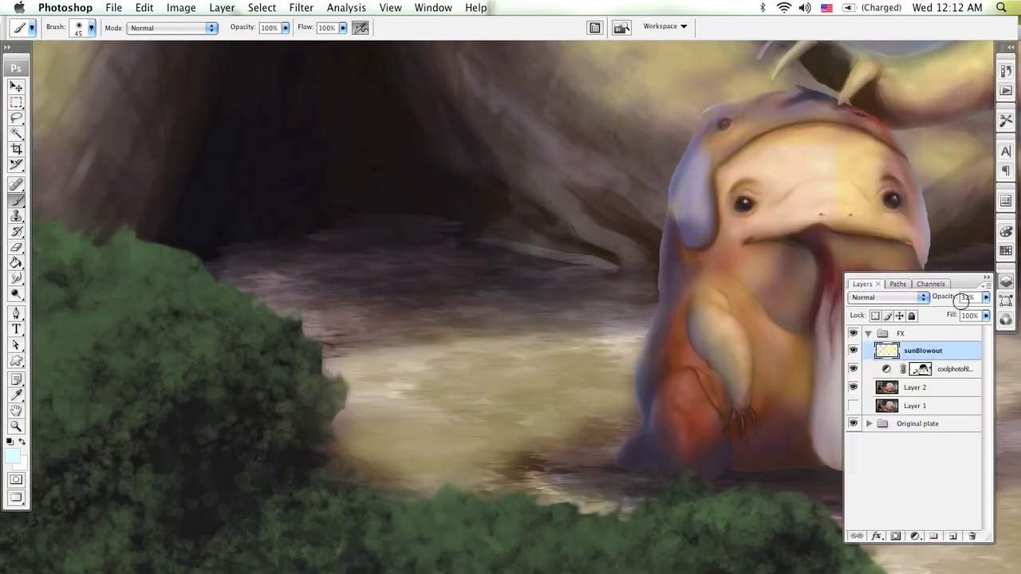
pyautogui.click(985, 297)
pyautogui.moveTo(939, 311); pyautogui.dragTo(989, 312)
pyautogui.keyDown('alt'); pyautogui.click(468, 386); pyautogui.keyUp('alt')
# Set the sunBlowout layer to Linear Dodge (Add) blending at 39% opacity
pyautogui.click(905, 296)
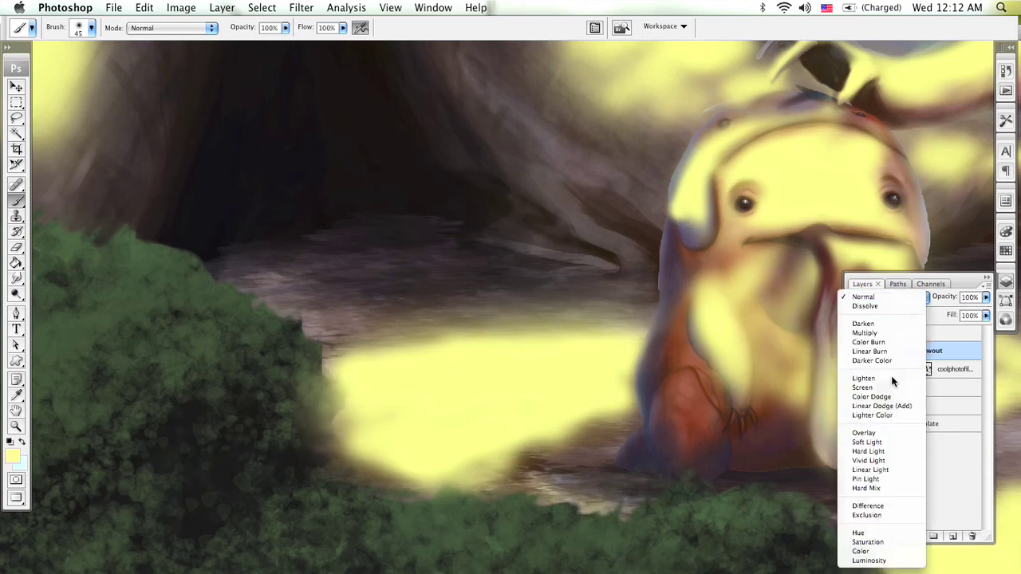
pyautogui.click(893, 405)
pyautogui.click(986, 298)
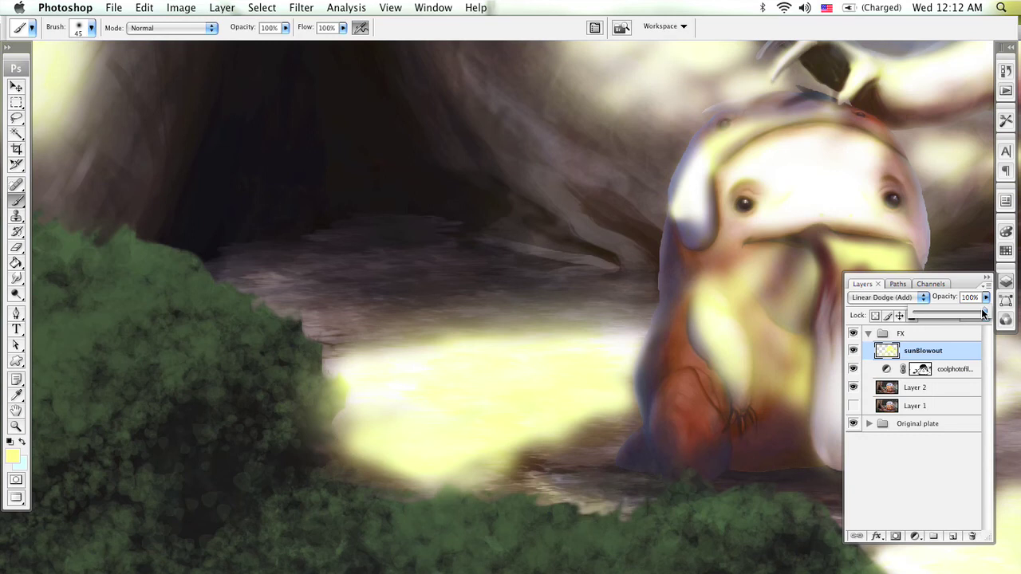
pyautogui.moveTo(945, 314); pyautogui.dragTo(942, 318)
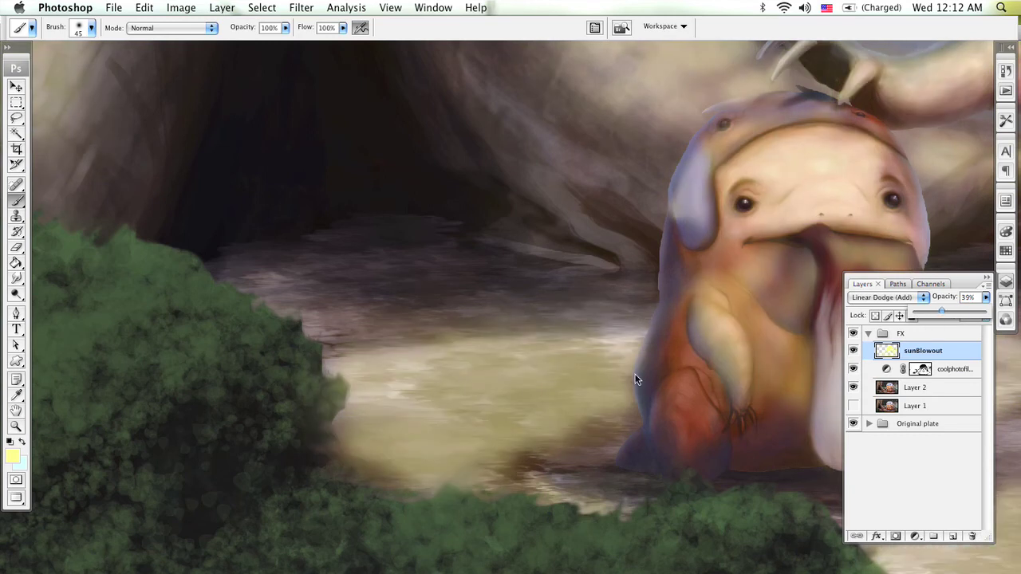
pyautogui.click(386, 426)
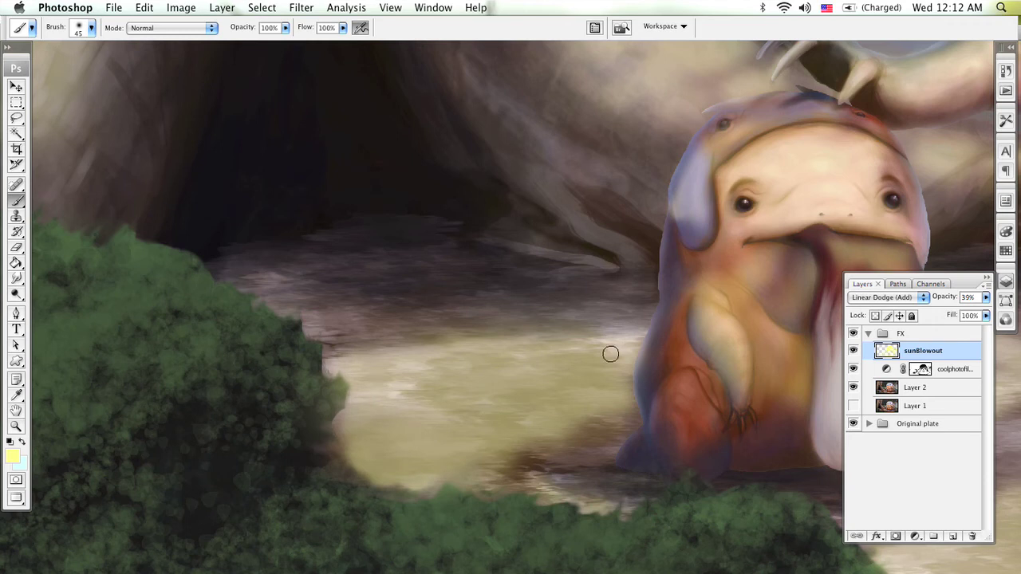
# Review the whole painting zoomed out and compare it with the cool photo filter hidden and shown
pyautogui.press('z')
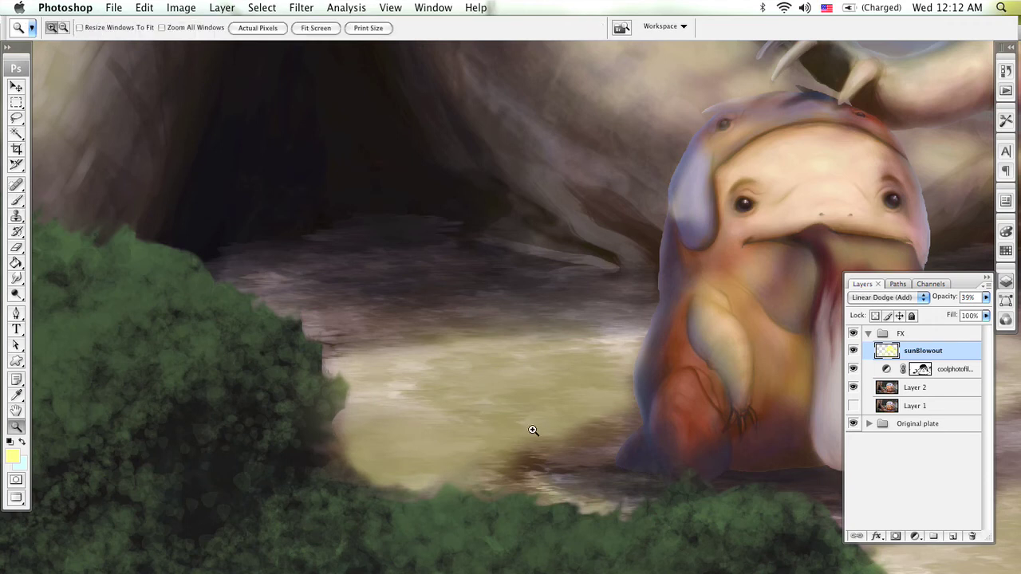
pyautogui.keyDown('alt'); pyautogui.click(544, 425); pyautogui.keyUp('alt')
pyautogui.keyDown('alt'); pyautogui.click(621, 431); pyautogui.keyUp('alt')
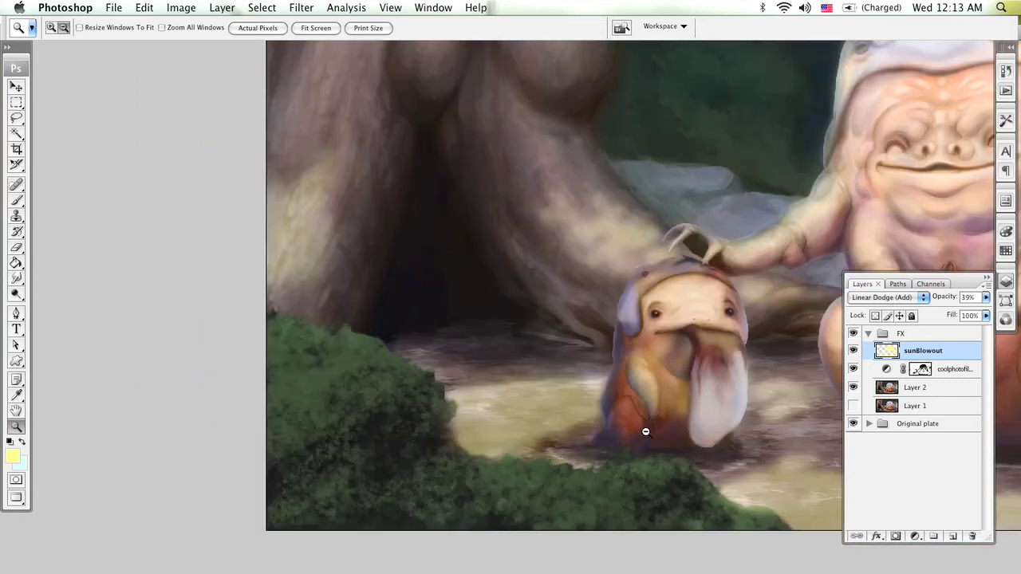
pyautogui.keyDown('alt'); pyautogui.click(645, 431); pyautogui.keyUp('alt')
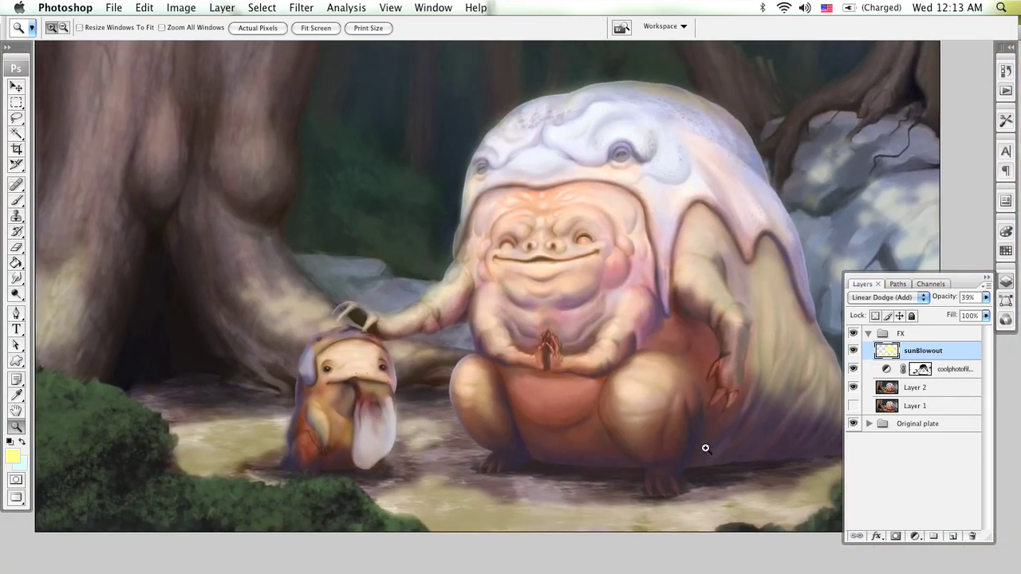
pyautogui.press('b')
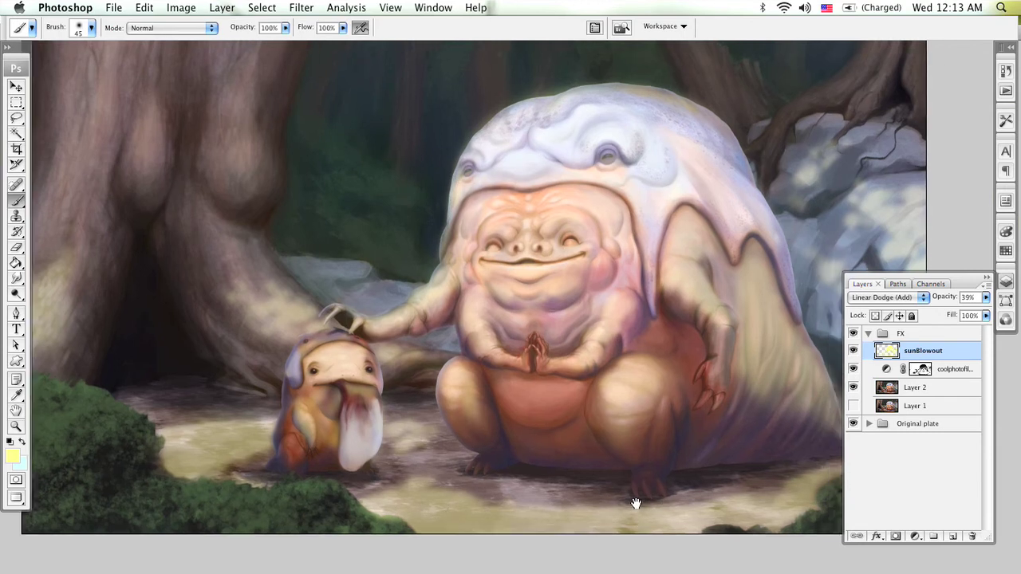
pyautogui.moveTo(633, 504); pyautogui.dragTo(417, 490)
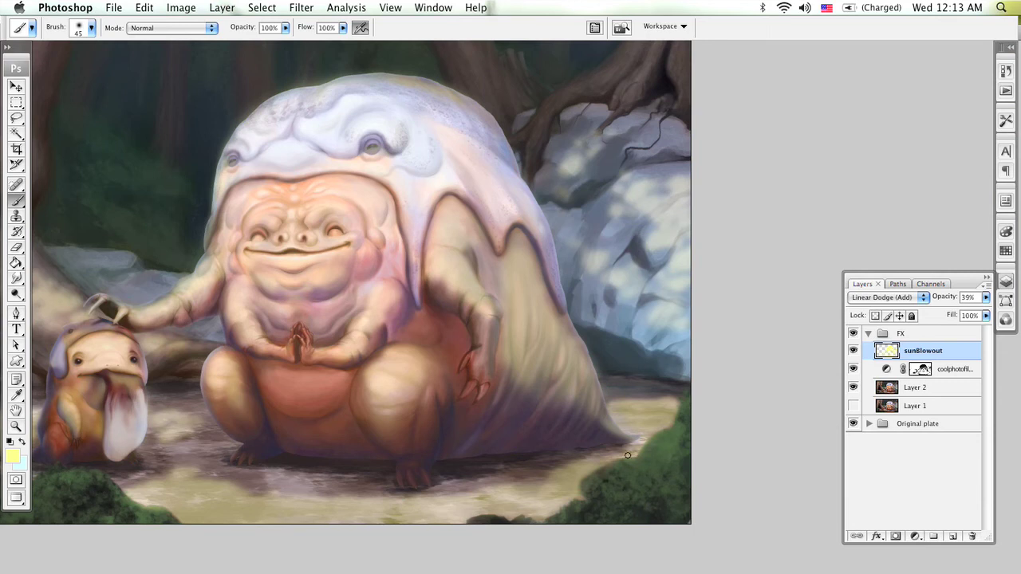
pyautogui.press('super+0')
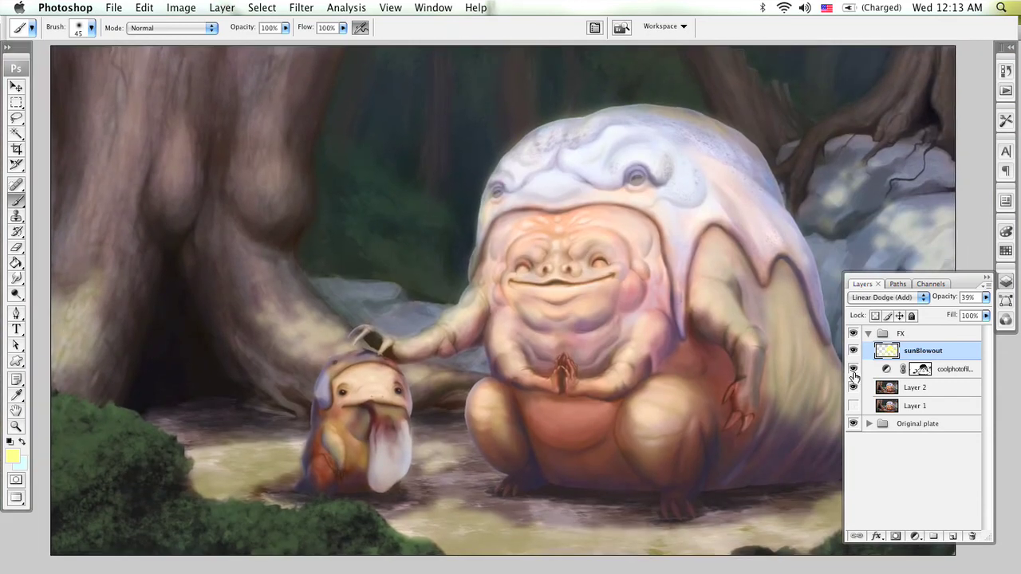
pyautogui.click(853, 371)
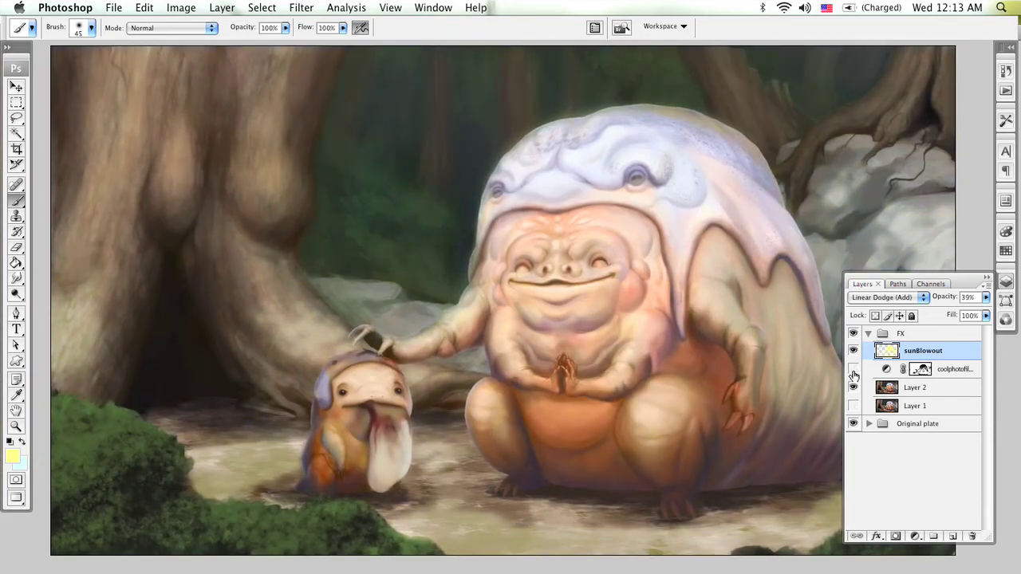
pyautogui.click(853, 370)
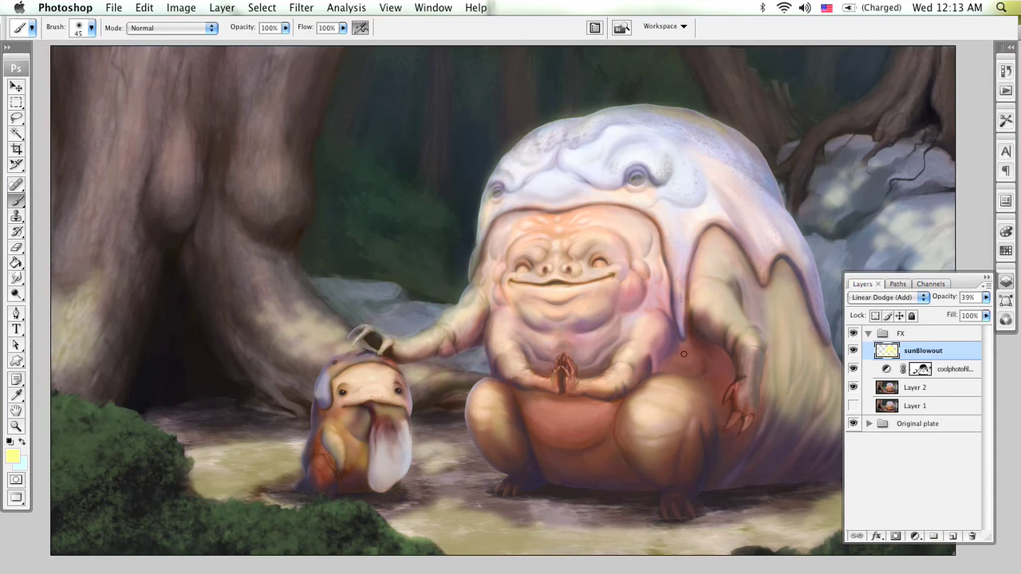
# Load the cool photo filter's mask as a selection and add a new layer above Layer 2
pyautogui.press('super+alt+2')
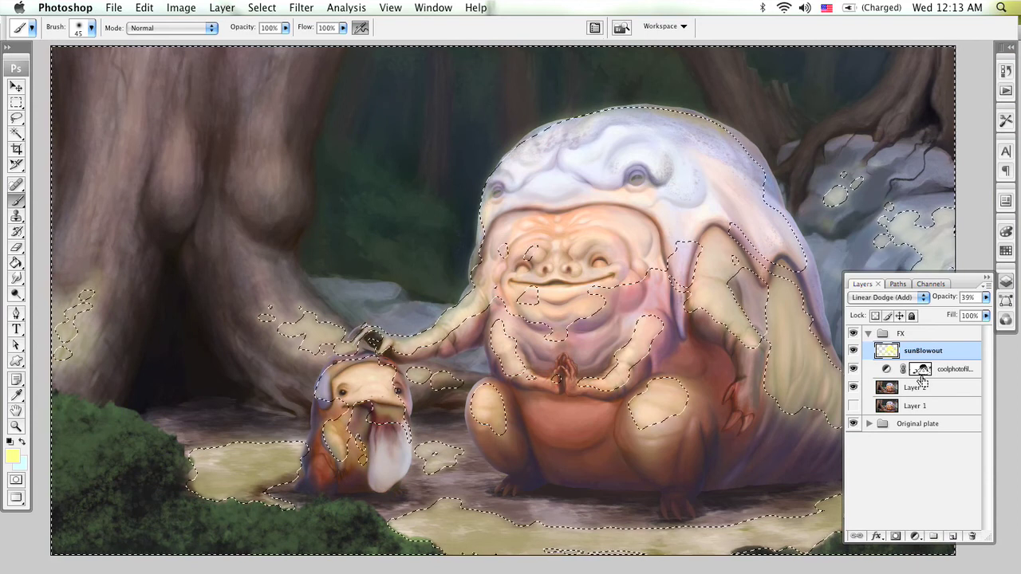
pyautogui.click(927, 388)
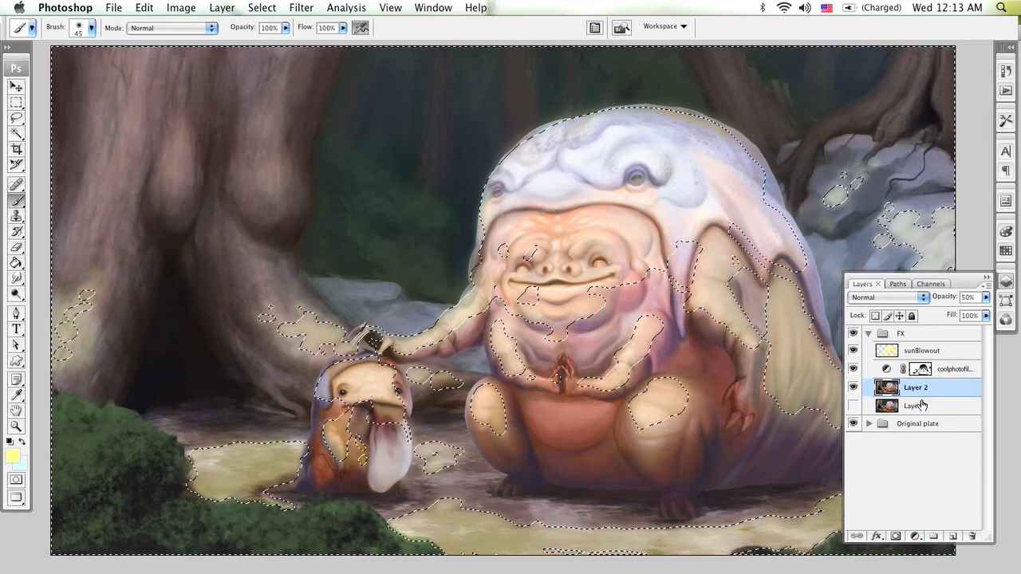
pyautogui.click(950, 537)
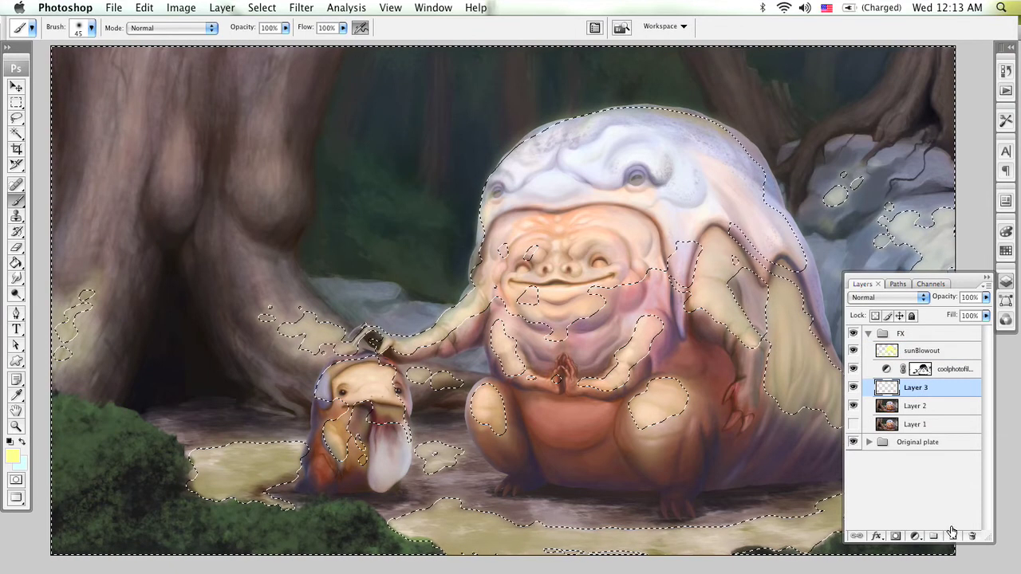
# Fill the selected shadow areas on the new layer with dark blue-gray #2e373e using the Paint Bucket, and deselect
pyautogui.press('d')
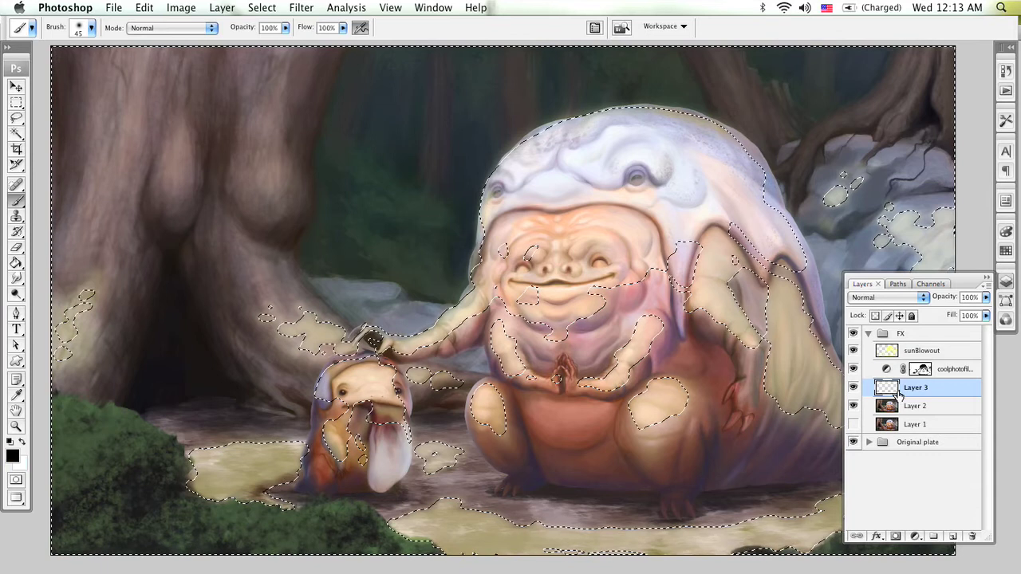
pyautogui.press('g')
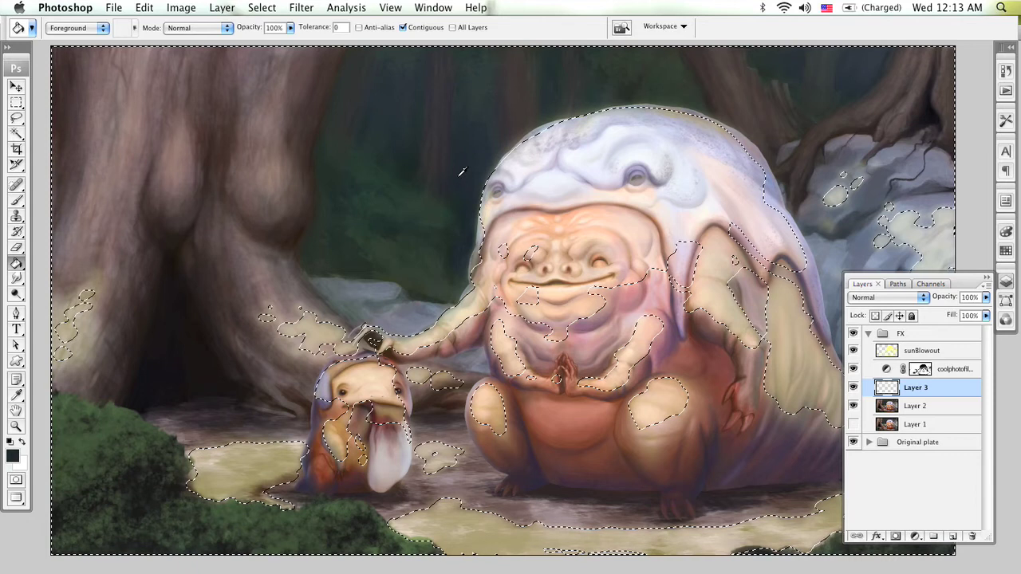
pyautogui.click(12, 456)
pyautogui.click(350, 245)
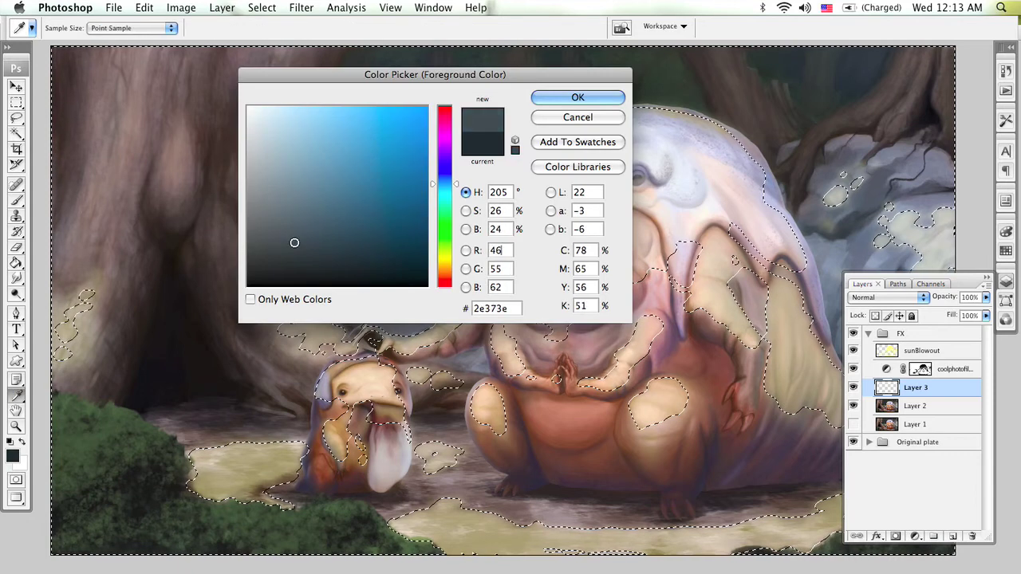
pyautogui.press('Return')
pyautogui.click(472, 413)
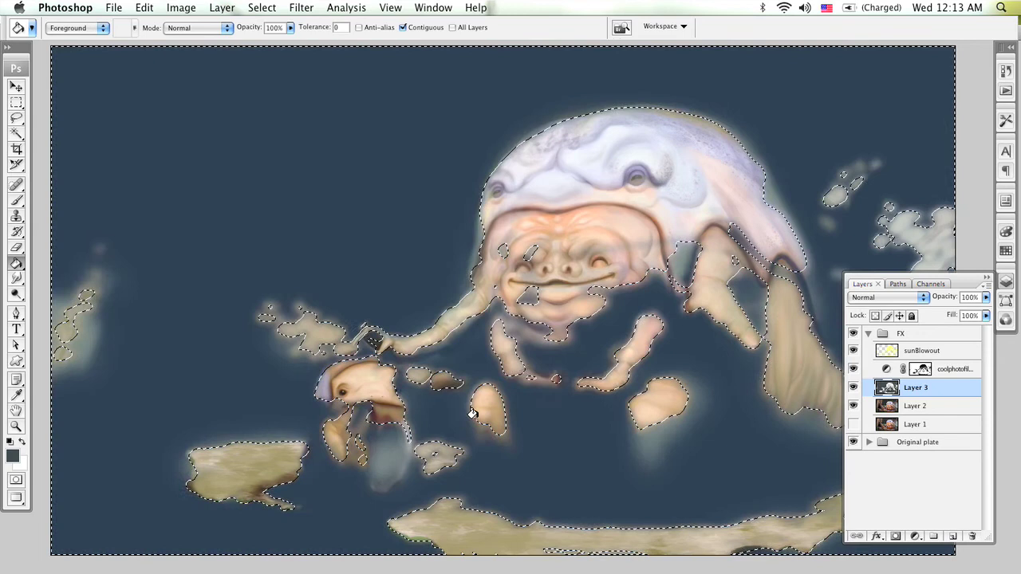
pyautogui.press('super+d')
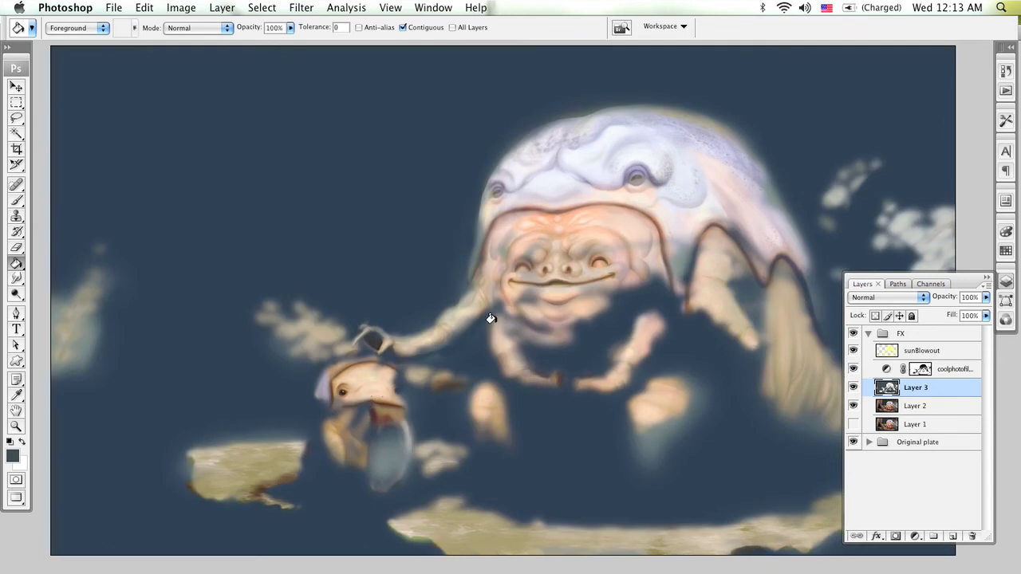
# Switch to the Eraser tool and enlarge its brush to 200
pyautogui.press('e')
pyautogui.moveTo(654, 326)
pyautogui.mouseDown()
pyautogui.moveTo(519, 314)
pyautogui.moveTo(737, 328)
pyautogui.moveTo(659, 333)
pyautogui.mouseUp()
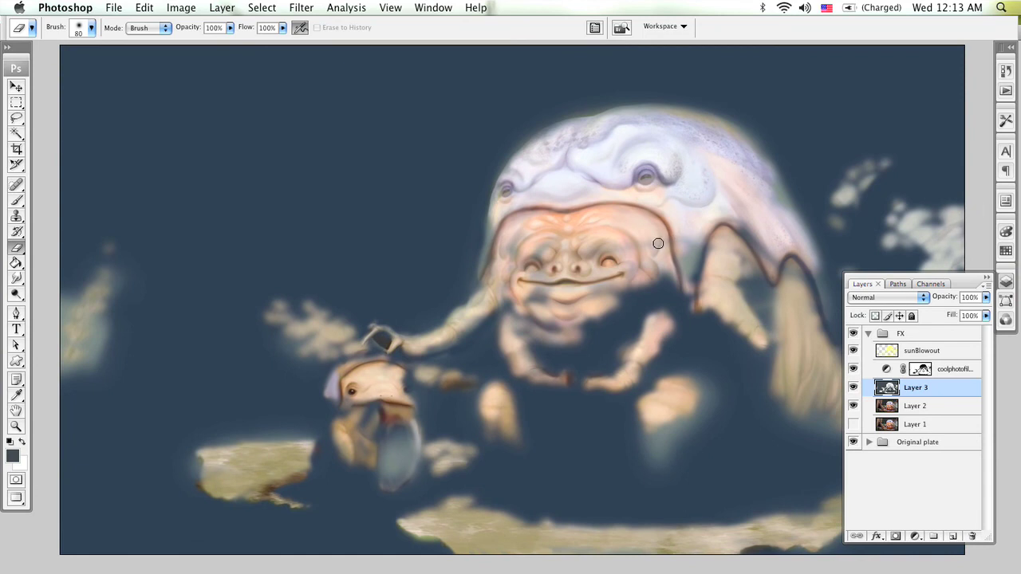
pyautogui.press(']')
pyautogui.press(']')
pyautogui.press(']')
pyautogui.press(']')
pyautogui.press(']')
pyautogui.press(']')
# Blend Layer 3 with the painting using Multiply at 38% opacity
pyautogui.click(889, 298)
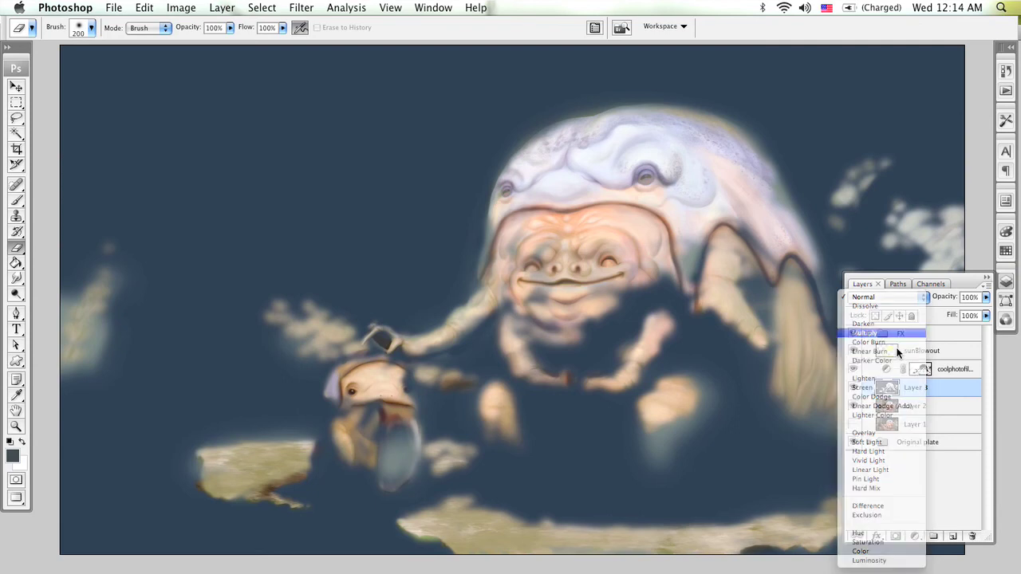
pyautogui.click(877, 333)
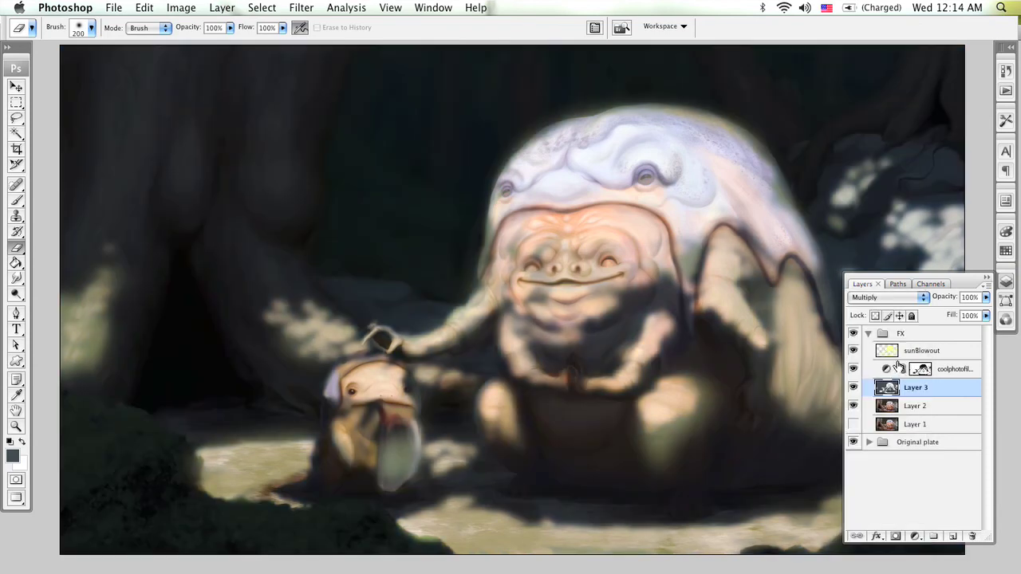
pyautogui.click(986, 300)
pyautogui.moveTo(951, 313); pyautogui.dragTo(951, 311)
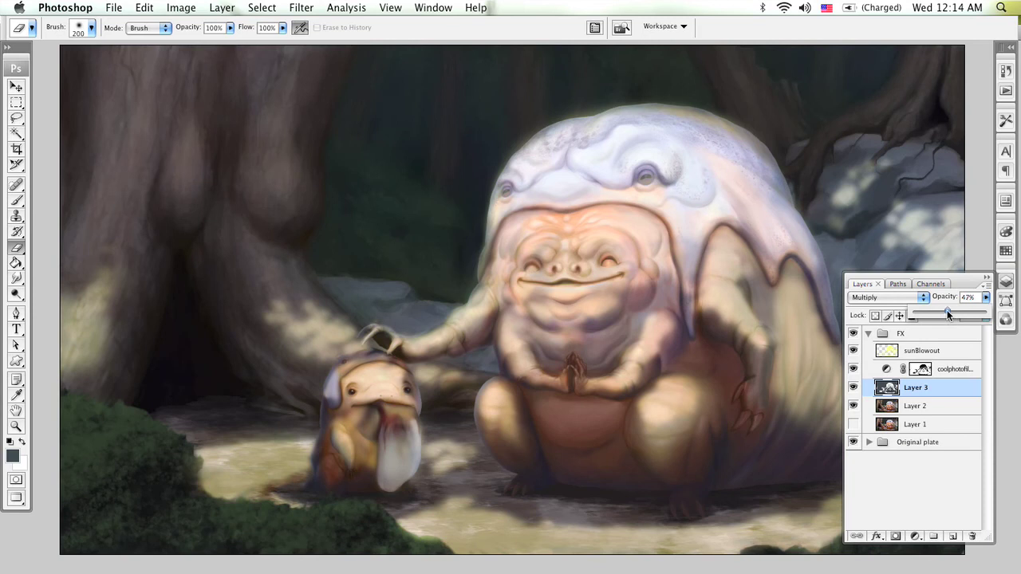
pyautogui.moveTo(948, 312); pyautogui.dragTo(944, 312)
pyautogui.moveTo(941, 310); pyautogui.dragTo(937, 303)
# Try the Color Burn and Linear Burn blend modes on Layer 3 and return it to Multiply
pyautogui.click(917, 296)
pyautogui.click(912, 303)
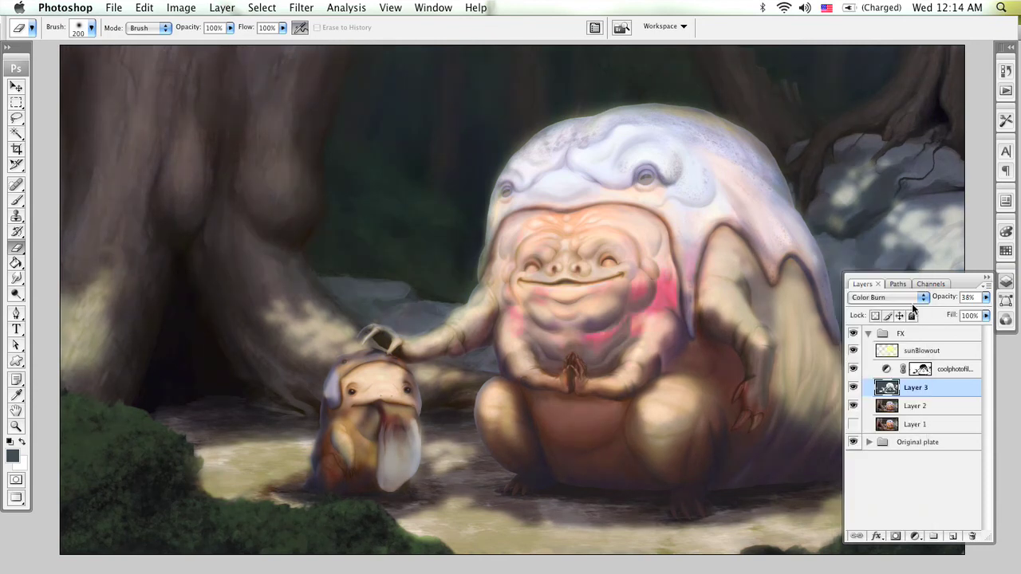
pyautogui.click(912, 299)
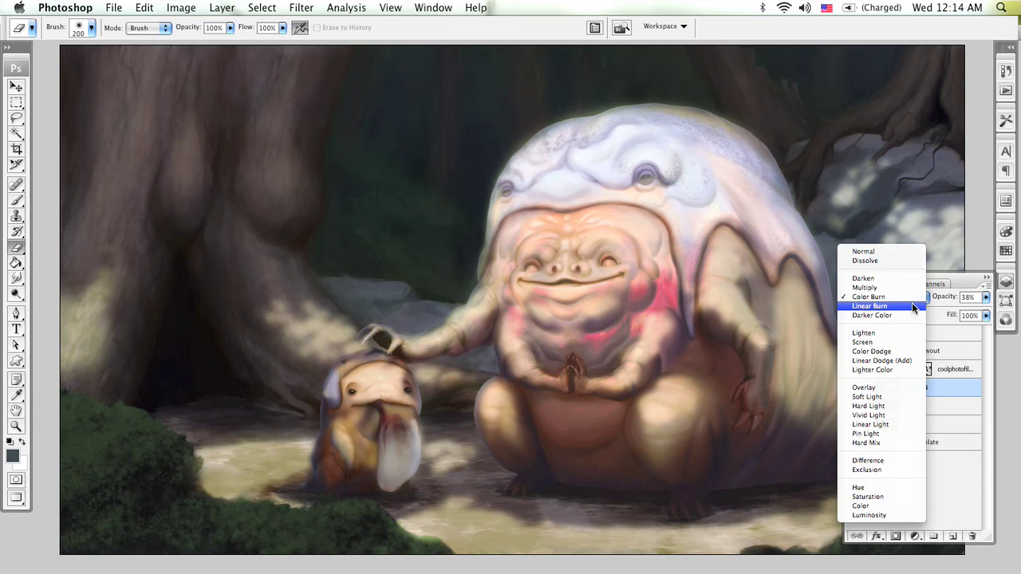
pyautogui.click(912, 306)
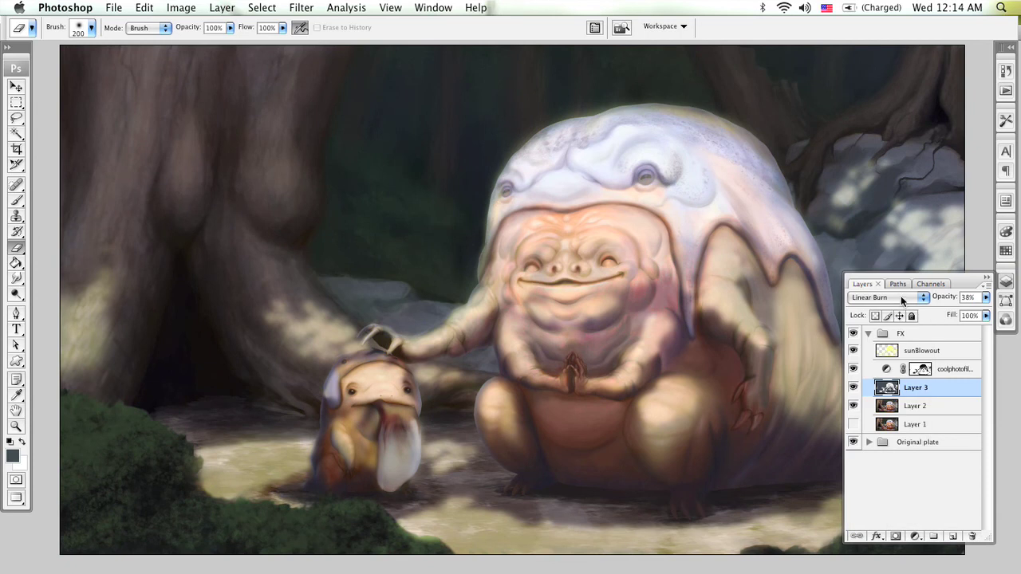
pyautogui.click(904, 297)
pyautogui.click(897, 281)
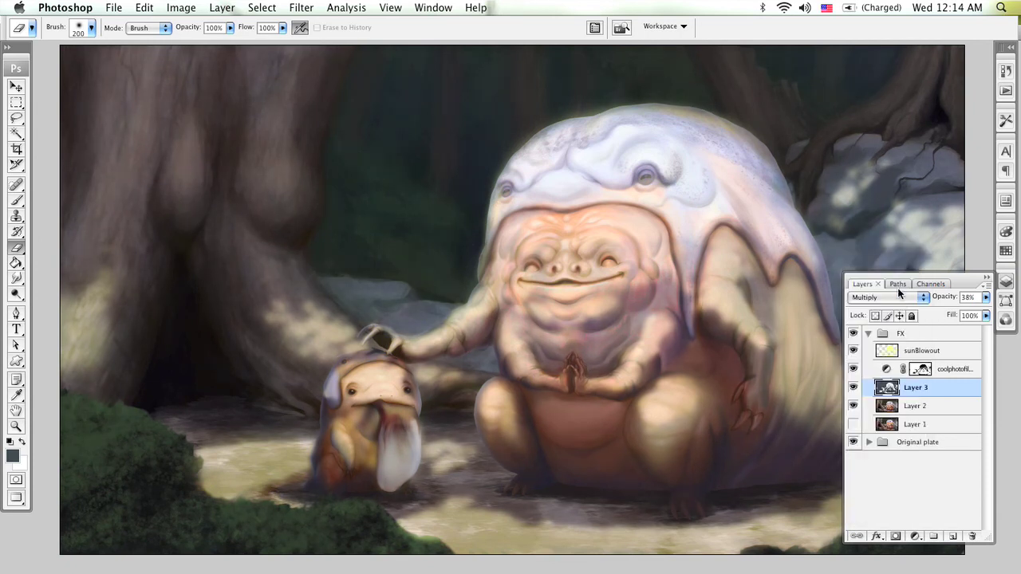
# Try Linear Burn and Darker Color on Layer 3, comparing the painting with the layer hidden and shown
pyautogui.click(899, 295)
pyautogui.click(903, 313)
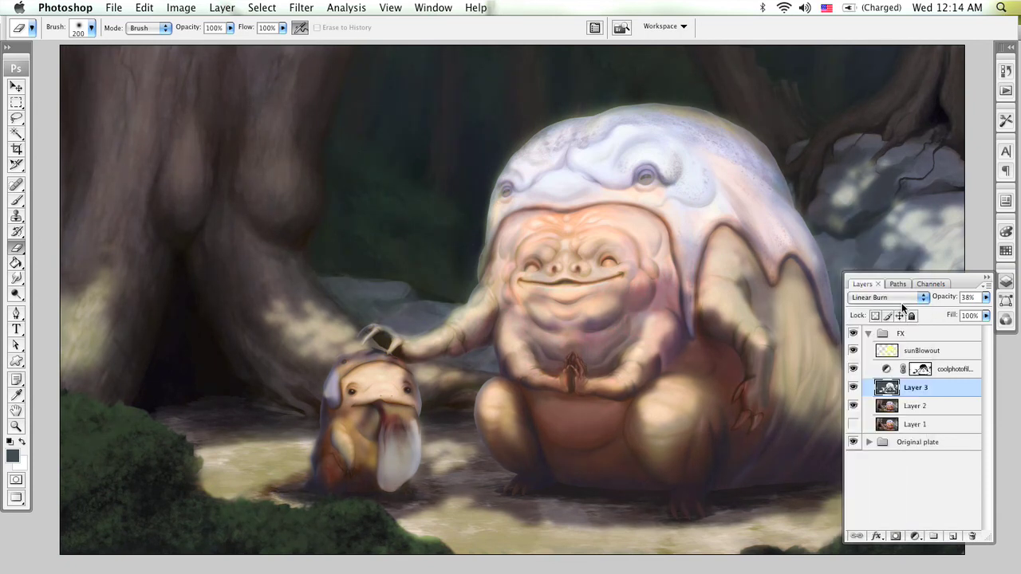
pyautogui.click(900, 295)
pyautogui.click(900, 278)
pyautogui.click(901, 295)
pyautogui.click(906, 320)
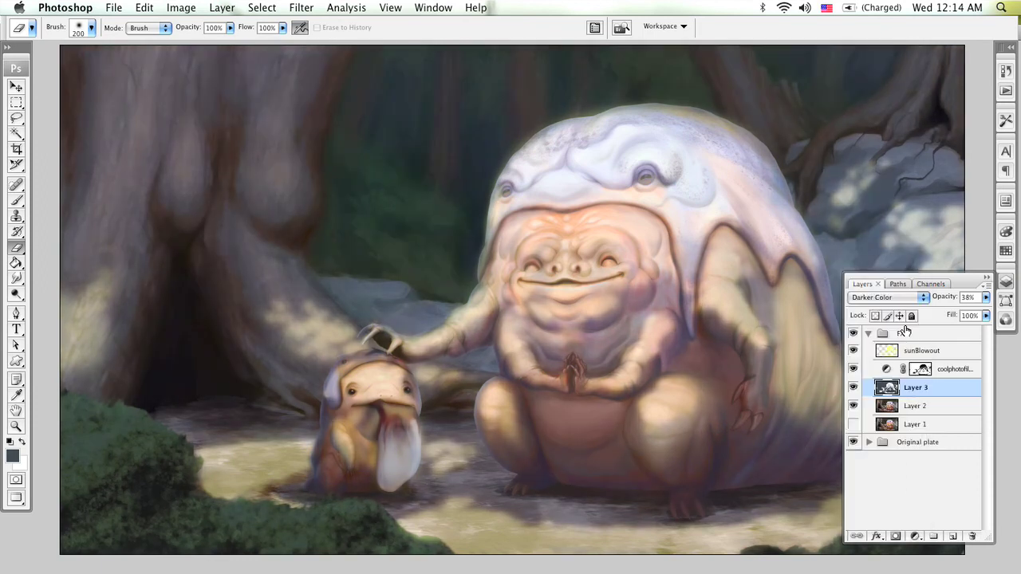
pyautogui.click(852, 387)
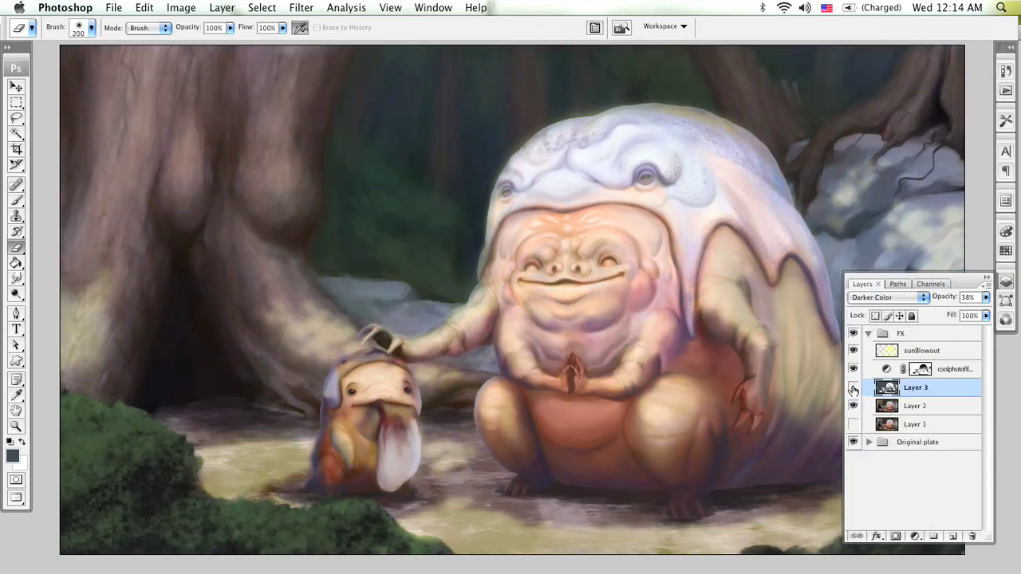
pyautogui.click(853, 388)
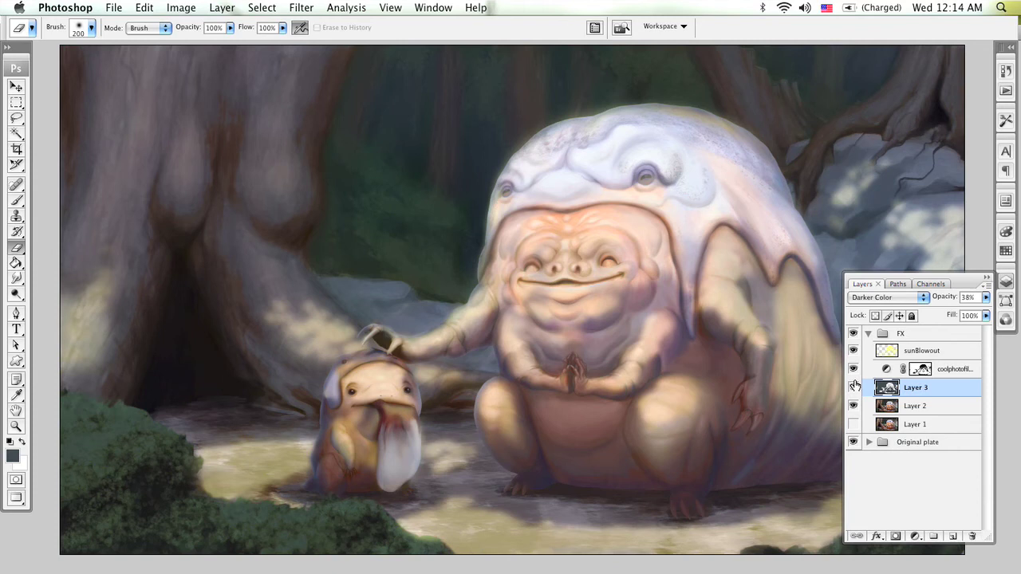
# Set Layer 3 to Linear Burn at 21% opacity and compare the painting with the layer hidden and shown
pyautogui.click(893, 295)
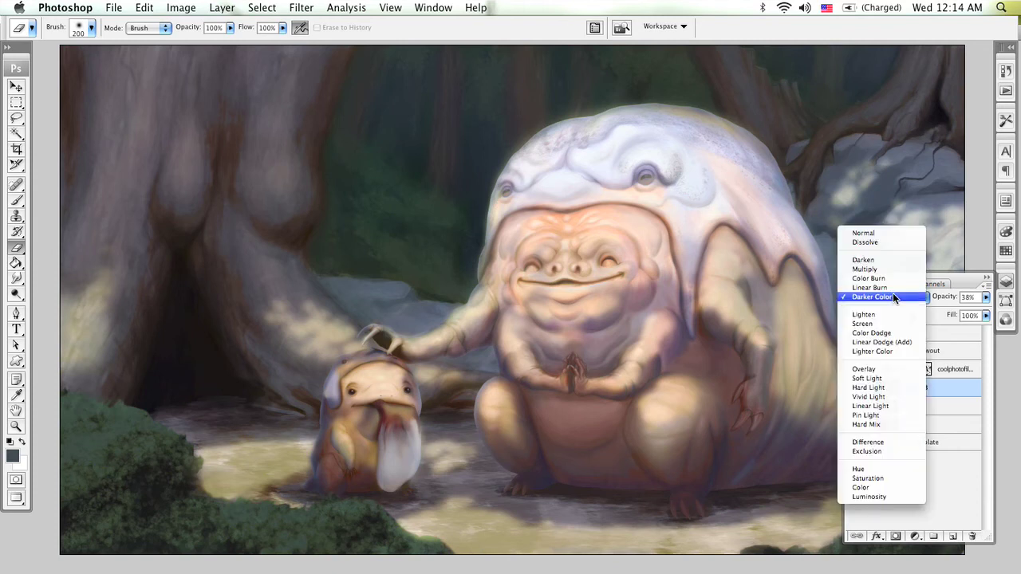
pyautogui.click(894, 288)
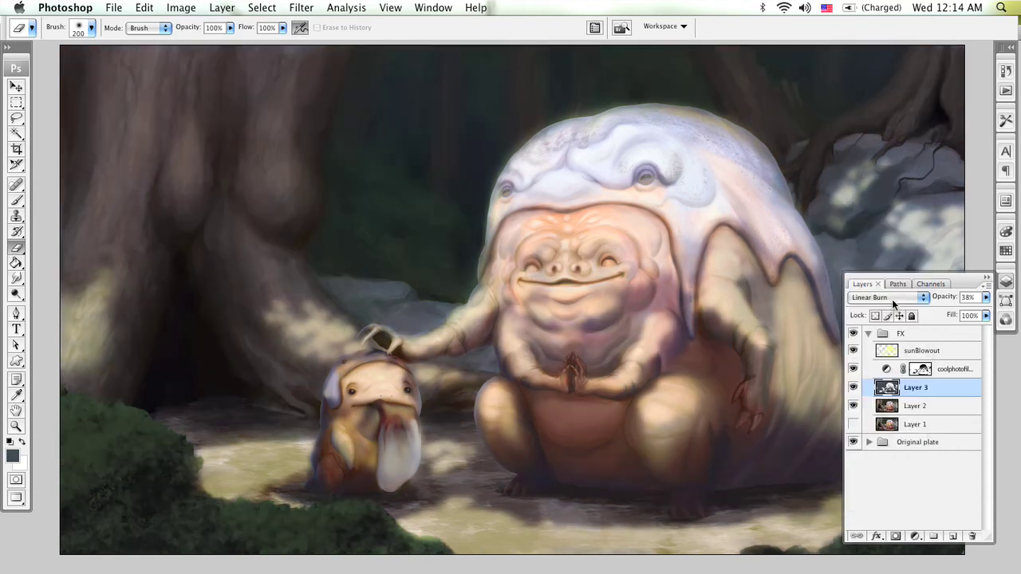
pyautogui.click(854, 389)
pyautogui.click(853, 387)
pyautogui.click(986, 298)
pyautogui.moveTo(930, 314); pyautogui.dragTo(931, 312)
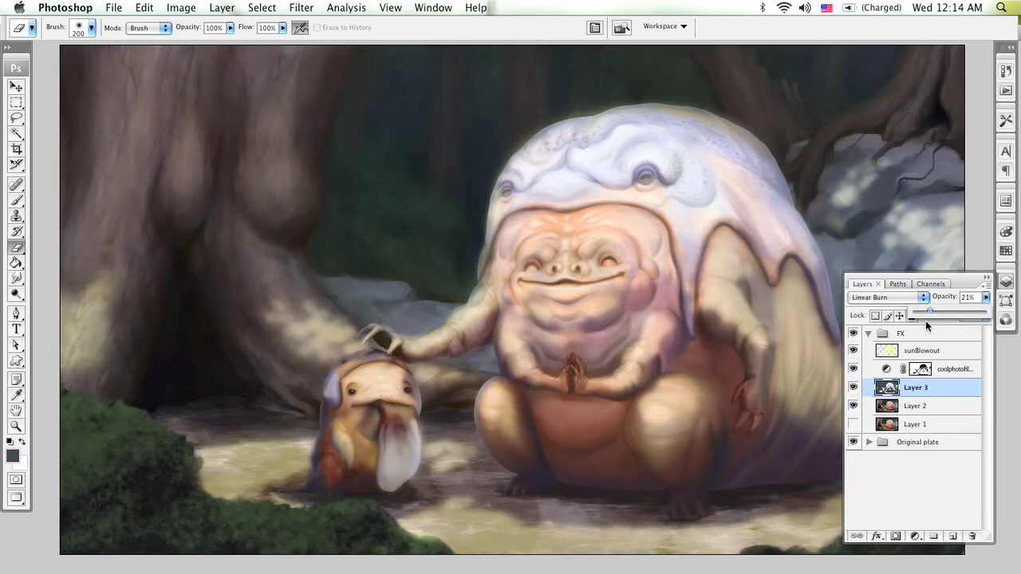
pyautogui.click(852, 388)
pyautogui.click(852, 388)
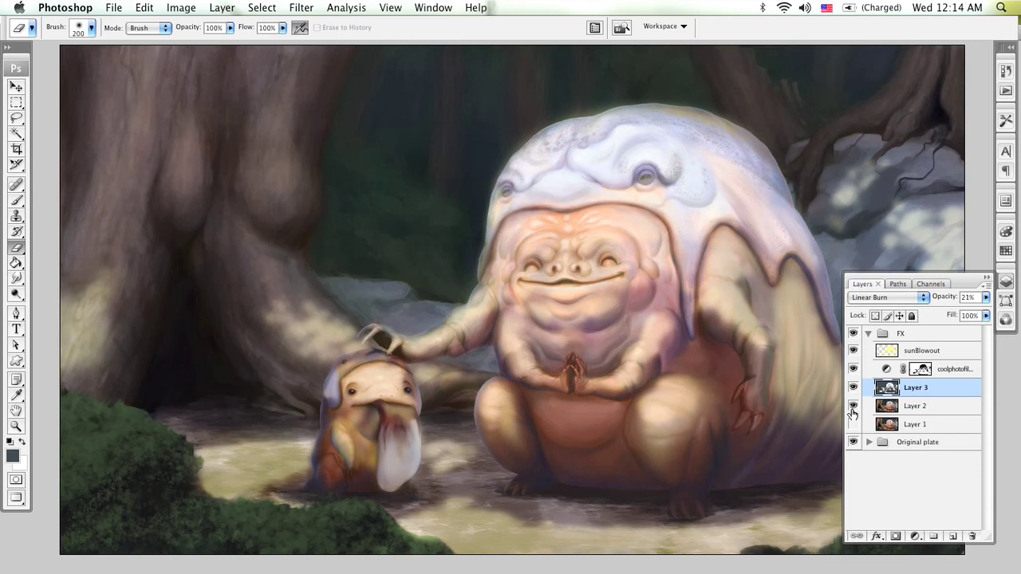
pyautogui.click(854, 407)
# Lower the sunBlowout layer's opacity to 16% and duplicate the layer
pyautogui.click(908, 351)
pyautogui.click(987, 297)
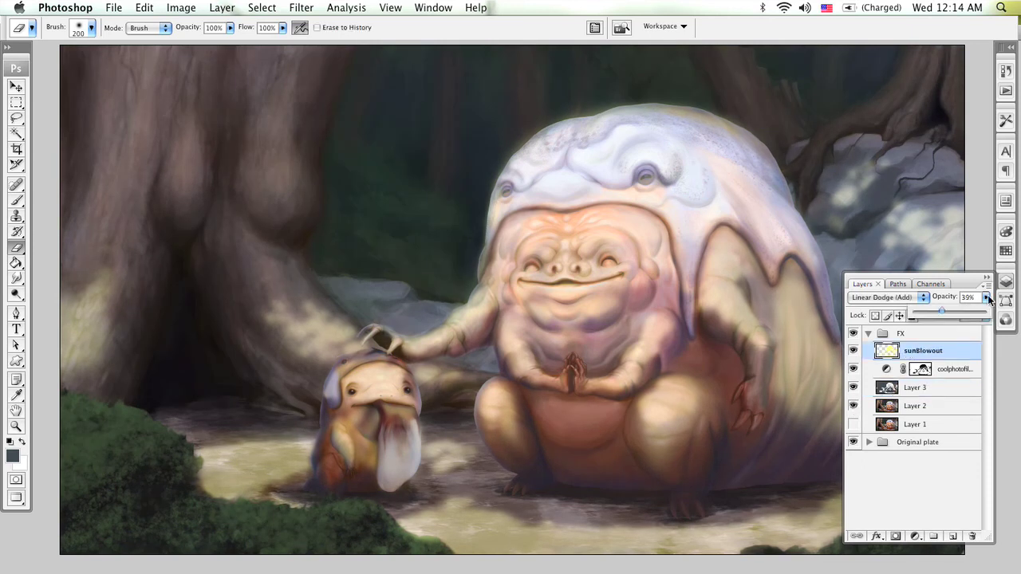
pyautogui.moveTo(938, 311); pyautogui.dragTo(929, 309)
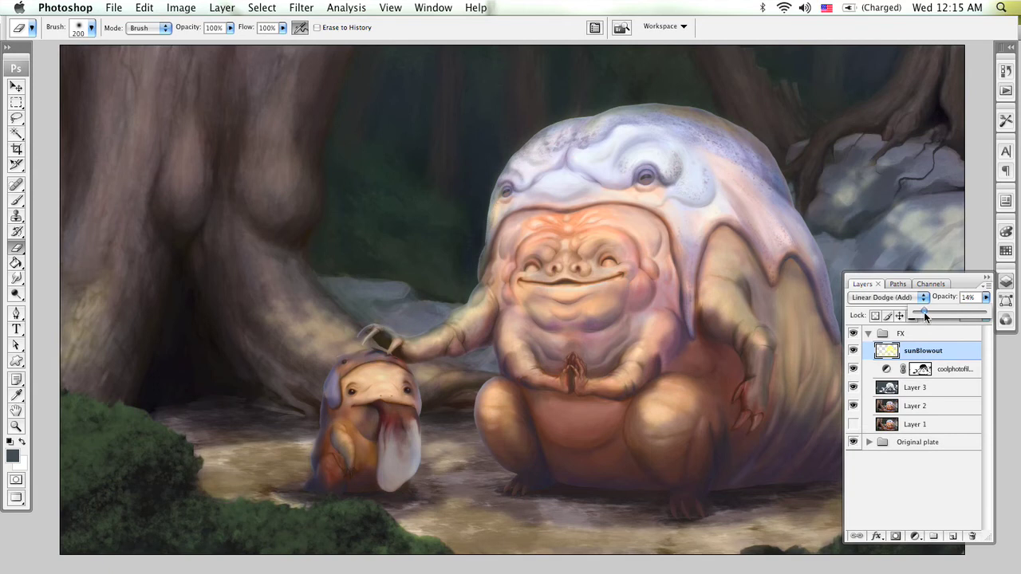
pyautogui.moveTo(929, 312)
pyautogui.mouseDown()
pyautogui.moveTo(928, 351)
pyautogui.moveTo(956, 373)
pyautogui.moveTo(953, 536)
pyautogui.mouseUp()
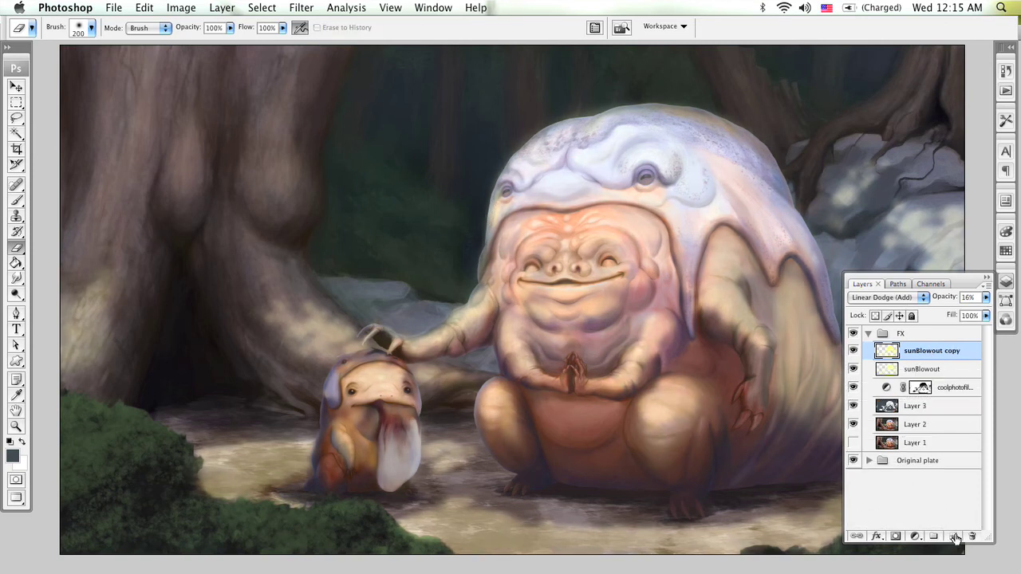
# Apply a Gaussian Blur with a radius of 50.3 pixels to the duplicated sunBlowout layer
pyautogui.click(302, 9)
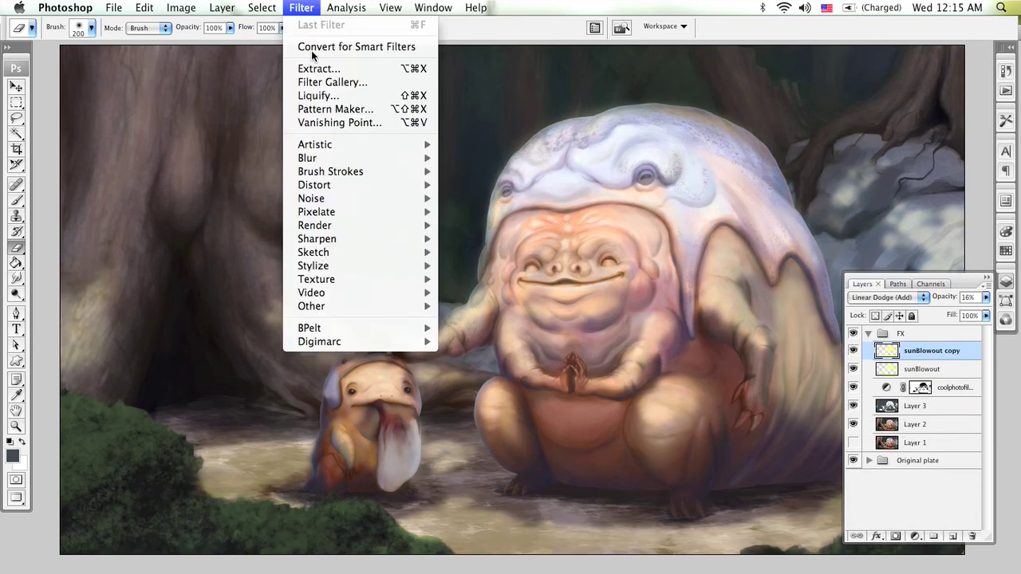
pyautogui.moveTo(361, 164)
pyautogui.click(510, 211)
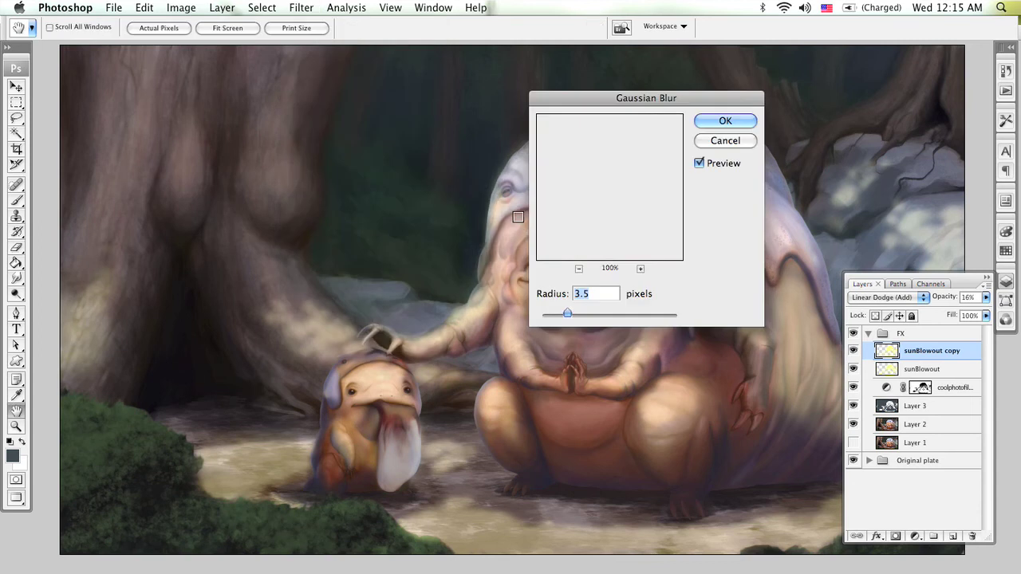
pyautogui.moveTo(604, 237)
pyautogui.mouseDown()
pyautogui.moveTo(659, 199)
pyautogui.moveTo(634, 219)
pyautogui.moveTo(627, 199)
pyautogui.moveTo(572, 231)
pyautogui.moveTo(617, 231)
pyautogui.mouseUp()
pyautogui.click(579, 270)
pyautogui.click(579, 270)
pyautogui.click(579, 269)
pyautogui.click(579, 270)
pyautogui.click(579, 269)
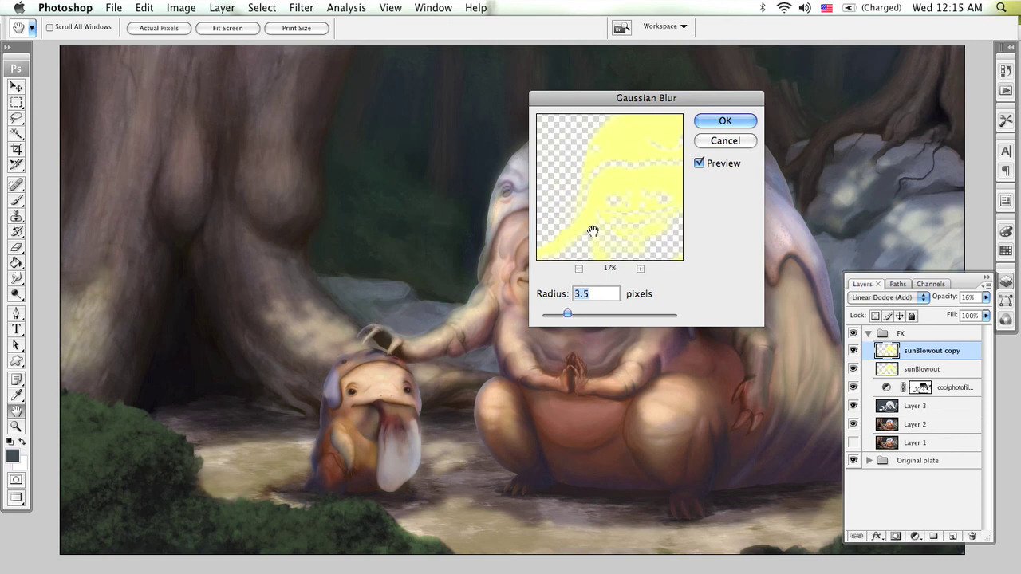
pyautogui.moveTo(593, 228); pyautogui.dragTo(589, 181)
pyautogui.moveTo(567, 314); pyautogui.dragTo(617, 312)
pyautogui.moveTo(599, 161); pyautogui.dragTo(608, 203)
pyautogui.moveTo(620, 313); pyautogui.dragTo(625, 313)
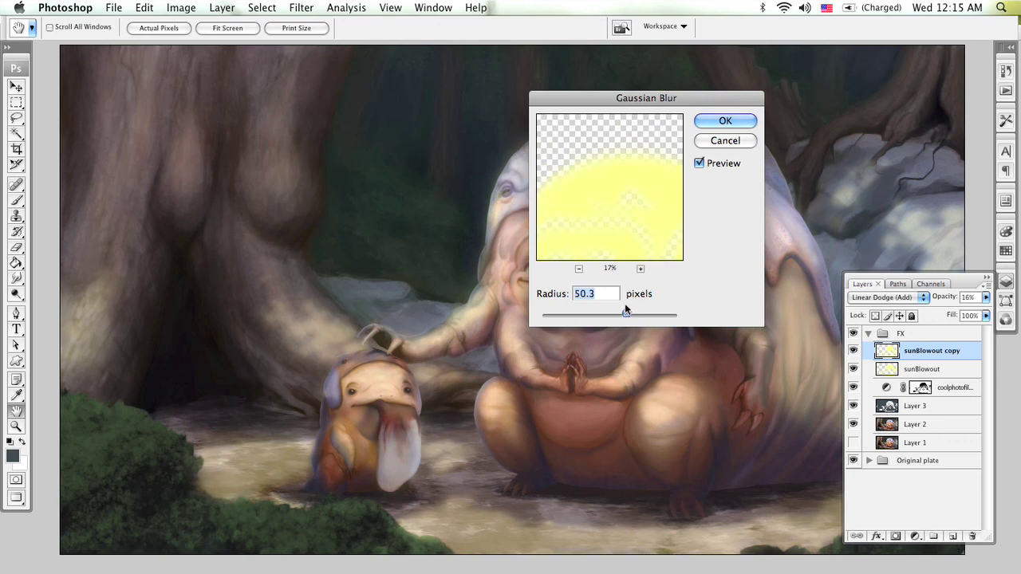
pyautogui.moveTo(625, 312); pyautogui.dragTo(625, 311)
pyautogui.moveTo(623, 201); pyautogui.dragTo(623, 185)
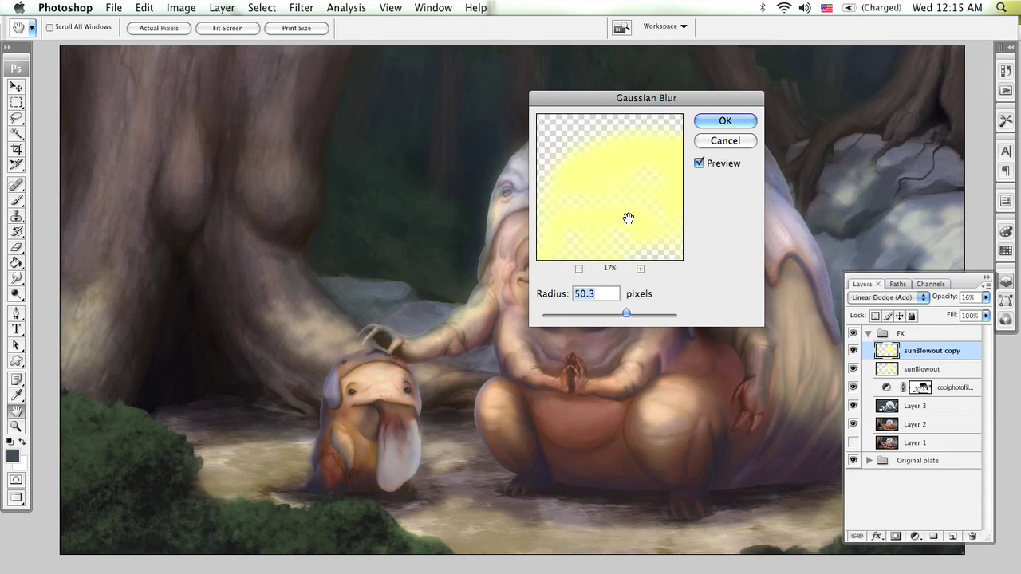
pyautogui.click(725, 120)
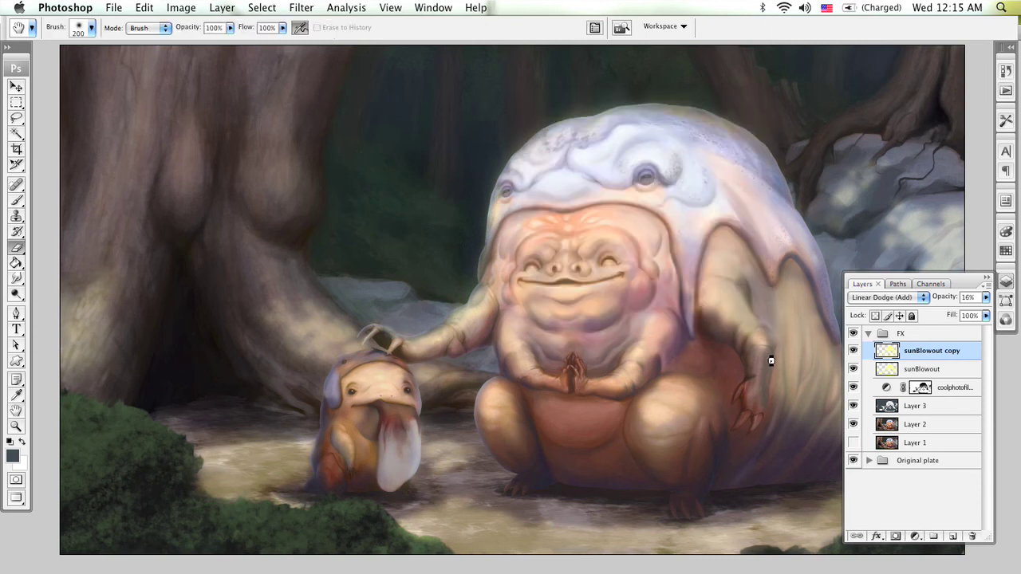
# Try the Color Dodge blend mode at 20% opacity on the blurred sunBlowout copy
pyautogui.click(917, 293)
pyautogui.click(909, 288)
pyautogui.click(985, 298)
pyautogui.click(970, 309)
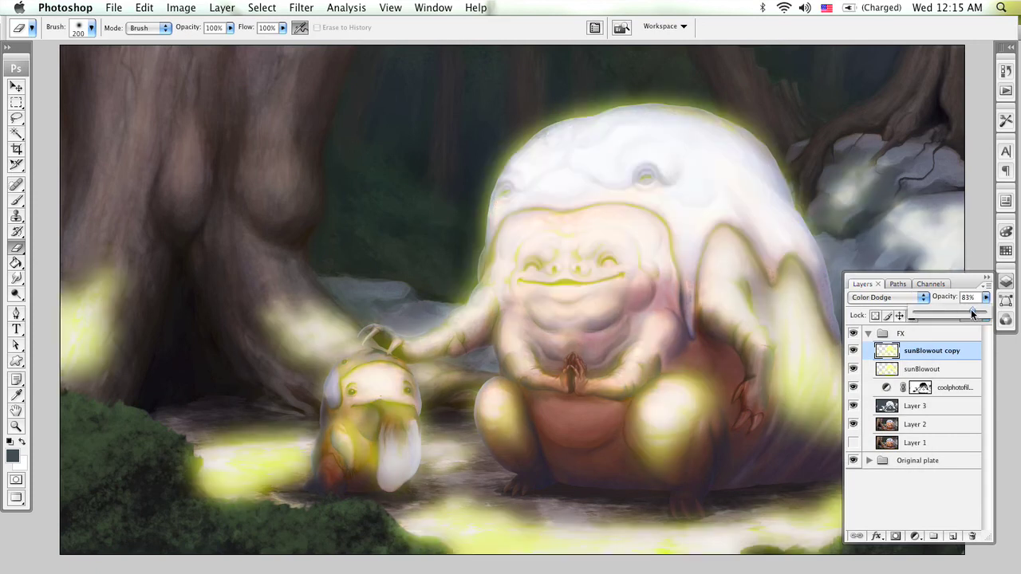
pyautogui.moveTo(971, 308); pyautogui.dragTo(925, 307)
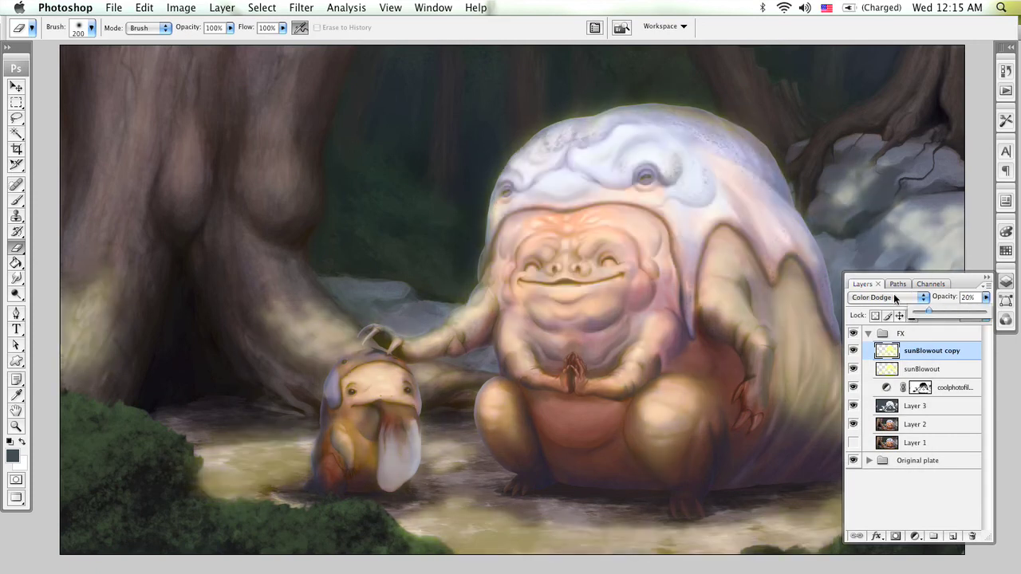
# Try the Lighten blend mode on the sunBlowout copy with its opacity at 42%
pyautogui.click(894, 294)
pyautogui.click(894, 279)
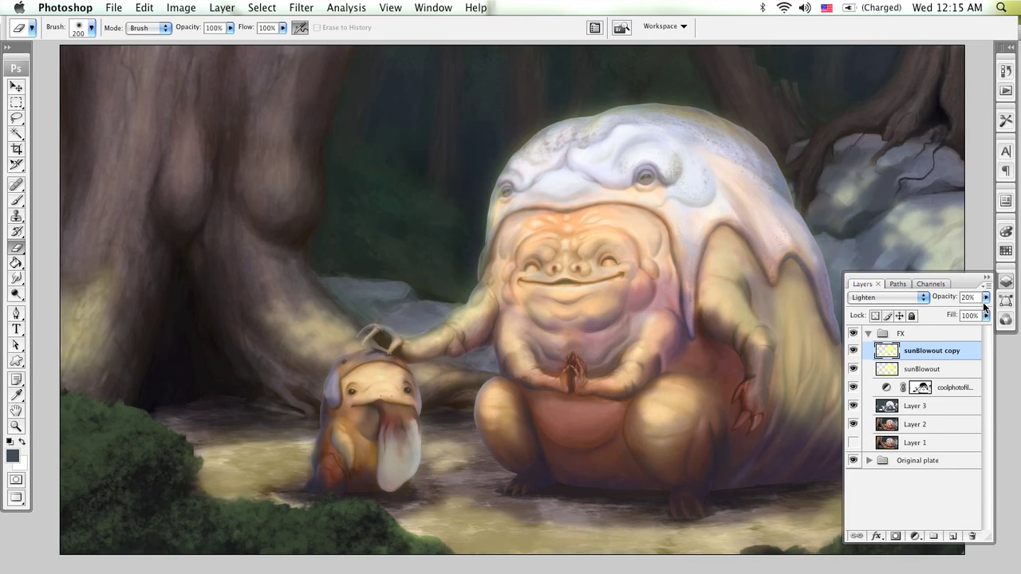
pyautogui.click(986, 298)
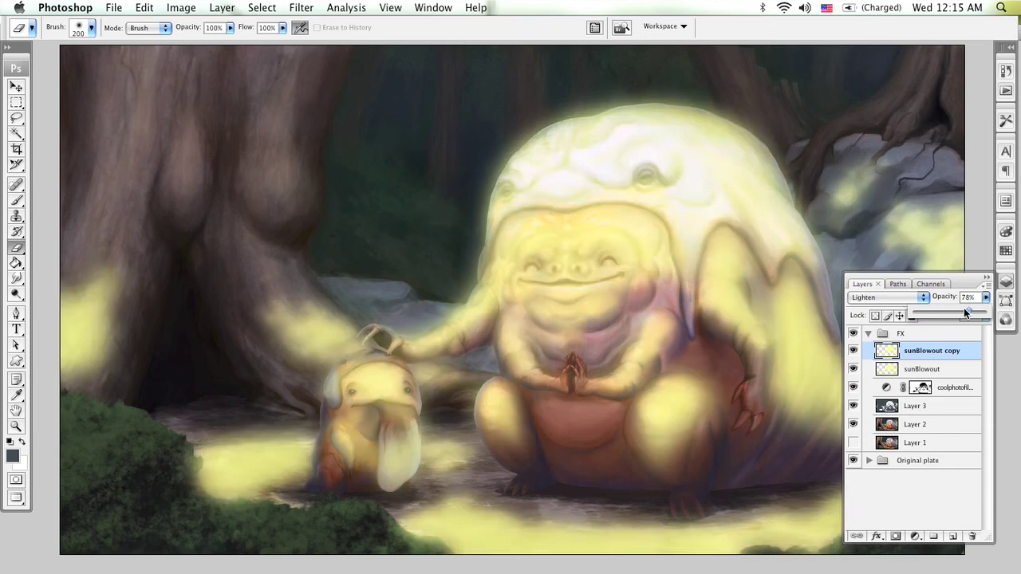
pyautogui.moveTo(963, 308); pyautogui.dragTo(943, 310)
# Set the sunBlowout copy to the Screen blend mode at 14% opacity
pyautogui.click(885, 296)
pyautogui.click(887, 308)
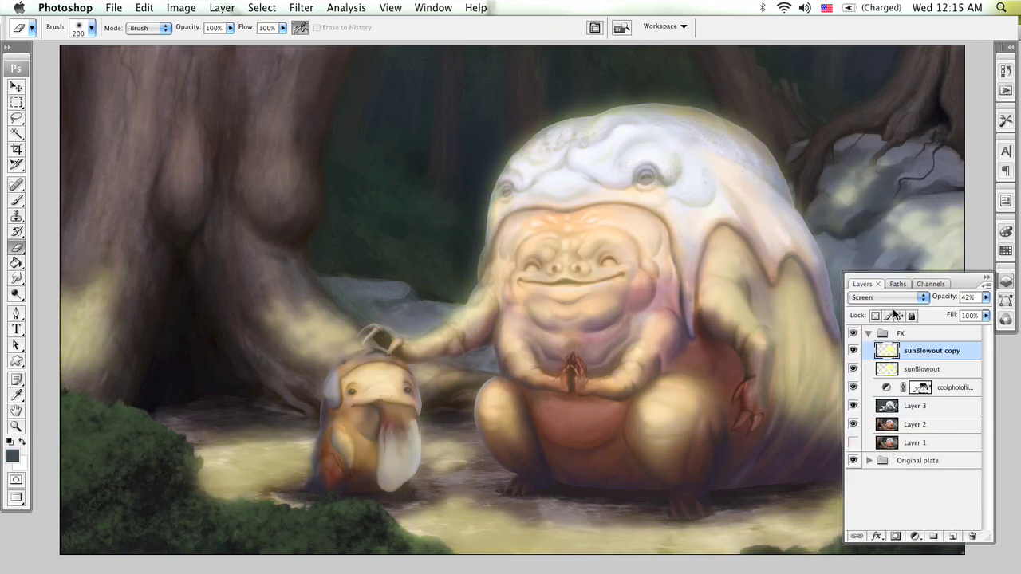
pyautogui.click(985, 298)
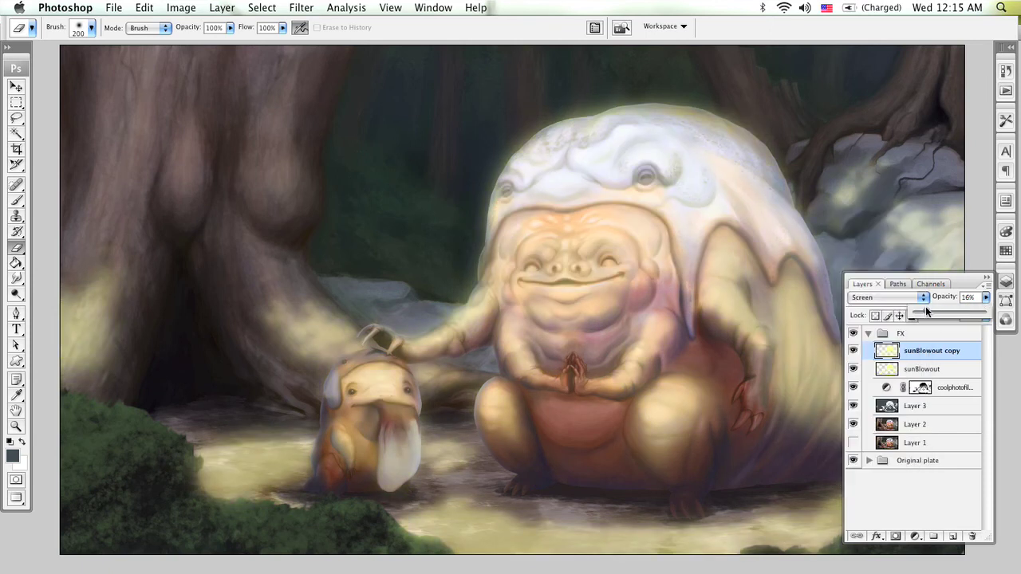
pyautogui.moveTo(927, 306); pyautogui.dragTo(922, 308)
# Compare the painting with the sunBlowout copy hidden and shown, leaving the layer visible
pyautogui.click(853, 350)
pyautogui.click(854, 352)
pyautogui.click(853, 353)
pyautogui.click(853, 353)
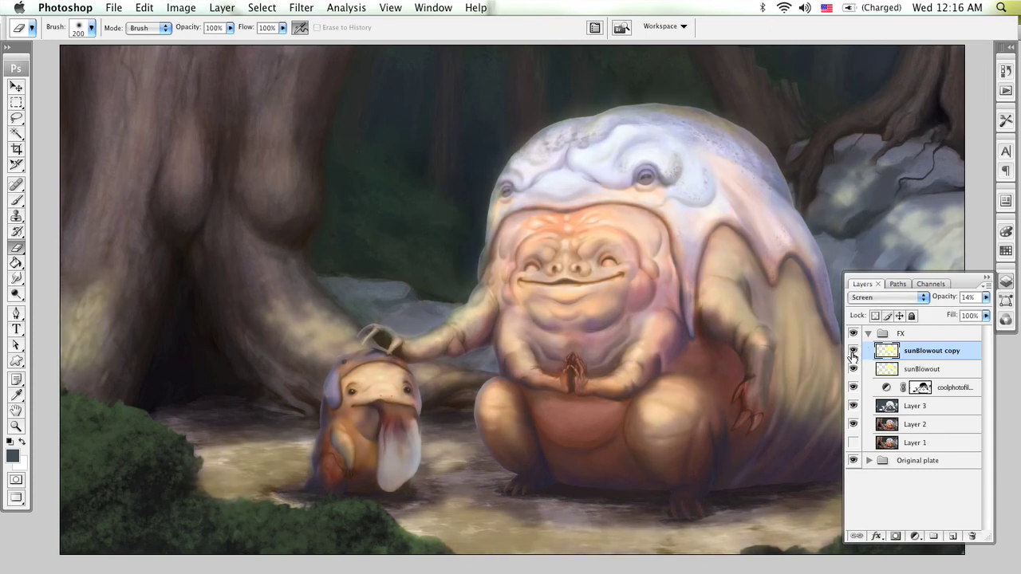
pyautogui.click(853, 355)
pyautogui.click(853, 357)
pyautogui.click(853, 359)
# Compare the whole painting at a reduced size with Layer 3 hidden and shown, and select Layer 3
pyautogui.press('z')
pyautogui.keyDown('alt'); pyautogui.click(586, 322); pyautogui.keyUp('alt')
pyautogui.keyDown('alt'); pyautogui.click(590, 328); pyautogui.keyUp('alt')
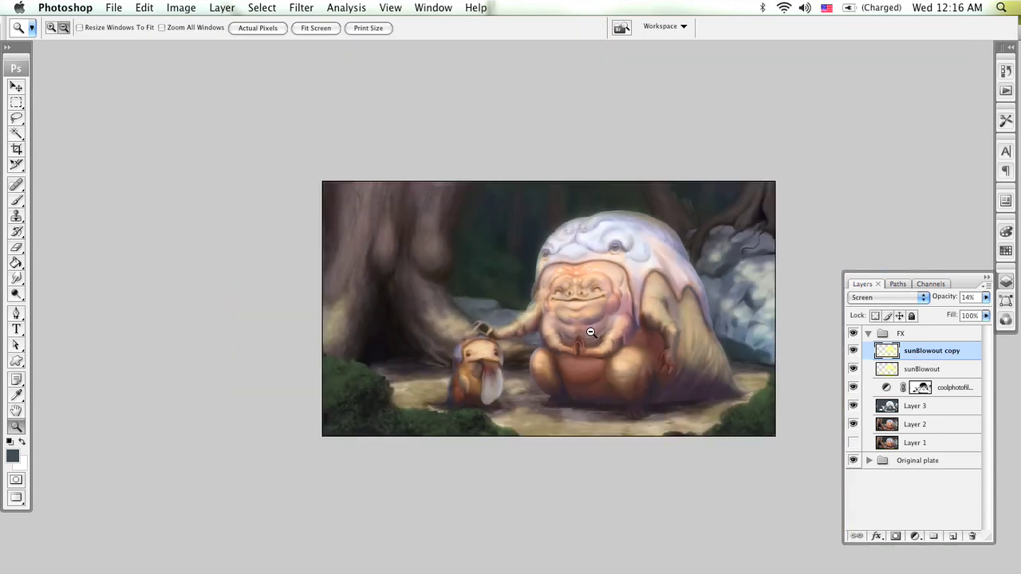
pyautogui.keyDown('alt'); pyautogui.click(592, 333); pyautogui.keyUp('alt')
pyautogui.click(593, 335)
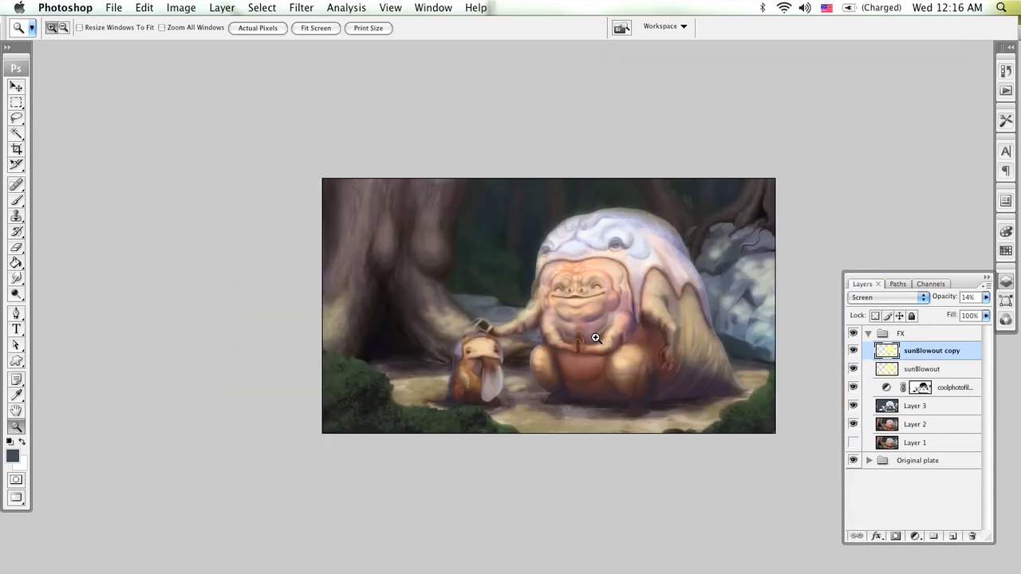
pyautogui.click(853, 407)
pyautogui.click(854, 407)
pyautogui.click(853, 409)
pyautogui.click(853, 408)
pyautogui.click(853, 408)
pyautogui.click(852, 408)
pyautogui.click(925, 410)
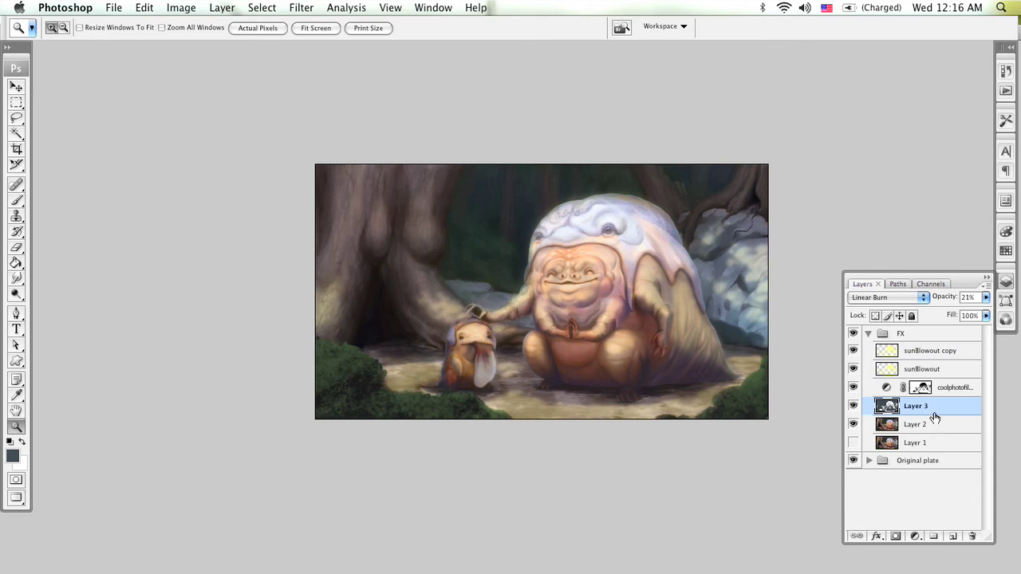
# Rename Layer 3 as darkestShadowBurn
pyautogui.click(657, 321)
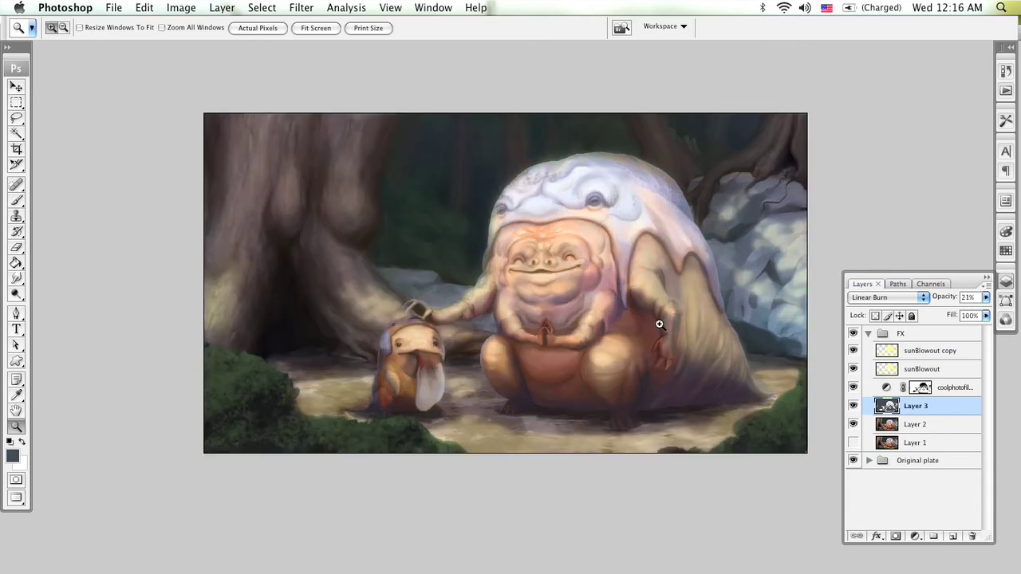
pyautogui.click(661, 324)
pyautogui.moveTo(547, 338); pyautogui.dragTo(630, 387)
pyautogui.doubleClick(917, 408)
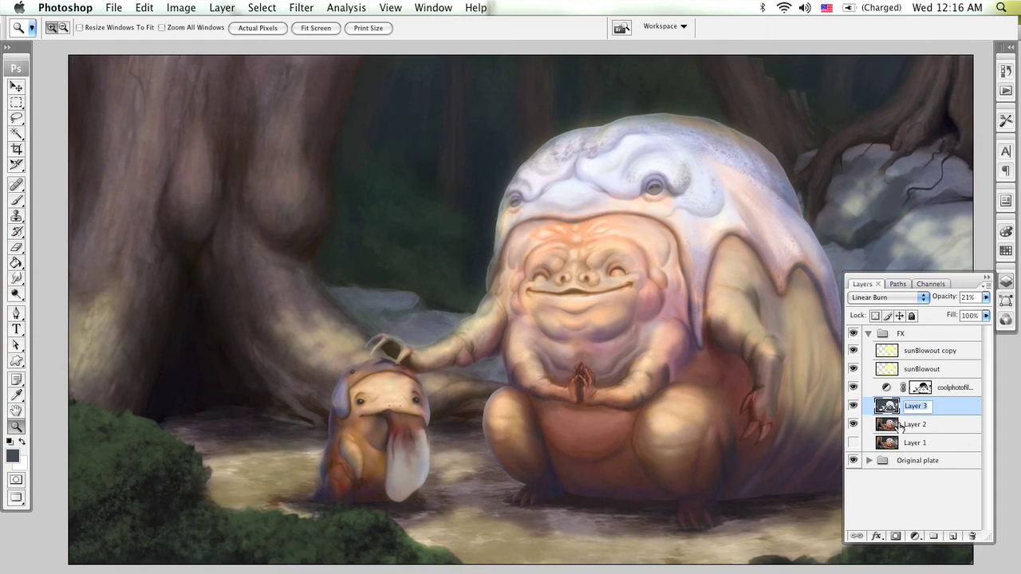
pyautogui.write('darkestShadowBurn')
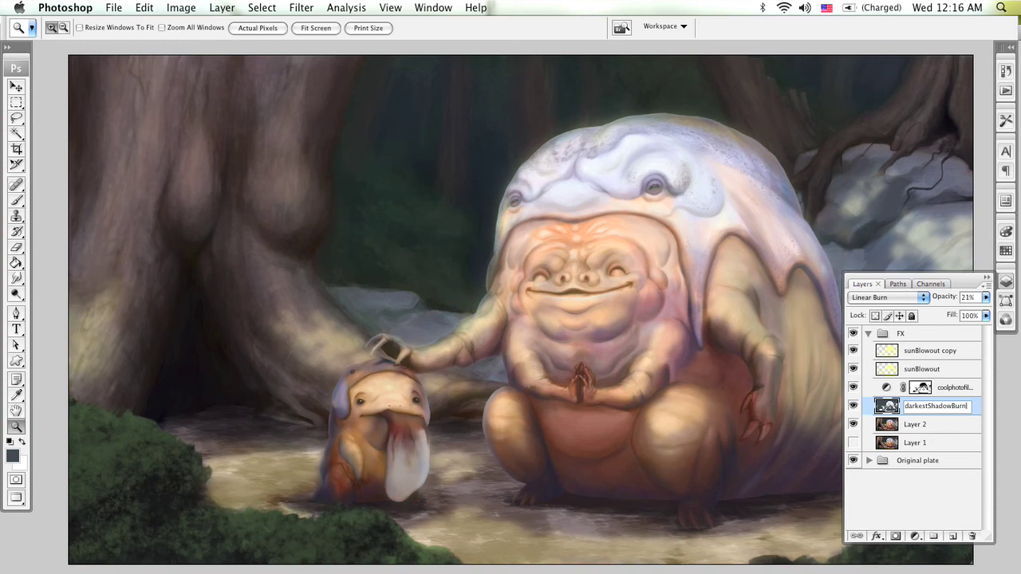
pyautogui.press('Return')
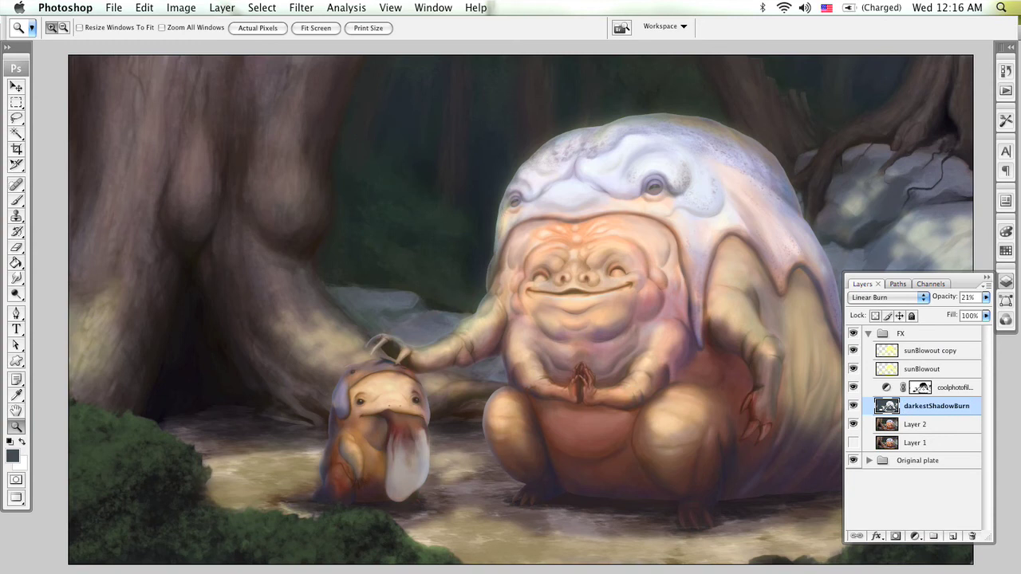
# Compare the painting with the sunBlowout copy hidden and shown, ending with the layer visible
pyautogui.click(854, 350)
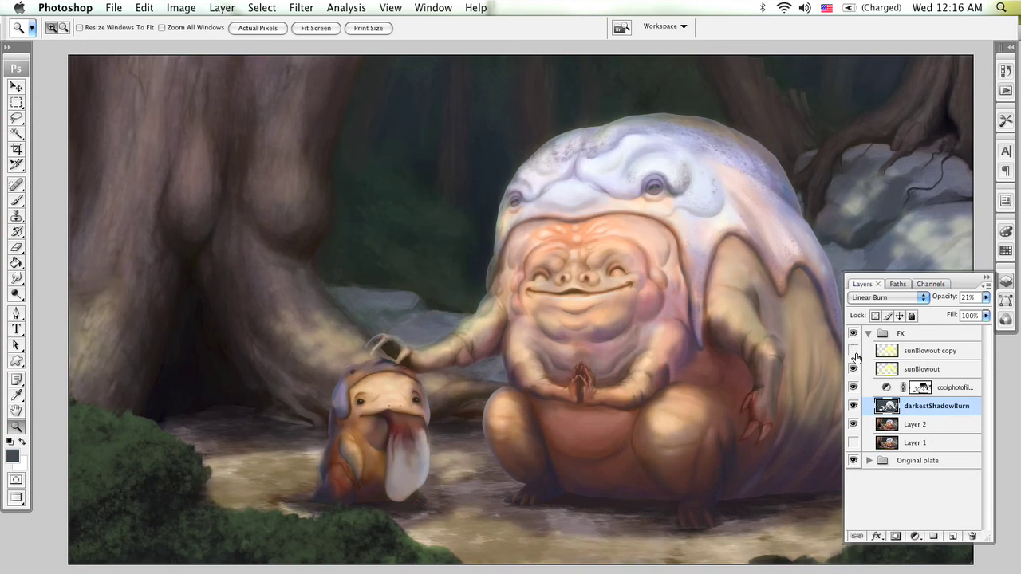
pyautogui.click(921, 369)
pyautogui.click(854, 351)
pyautogui.click(855, 351)
pyautogui.click(854, 351)
pyautogui.click(853, 352)
pyautogui.click(853, 351)
pyautogui.click(854, 351)
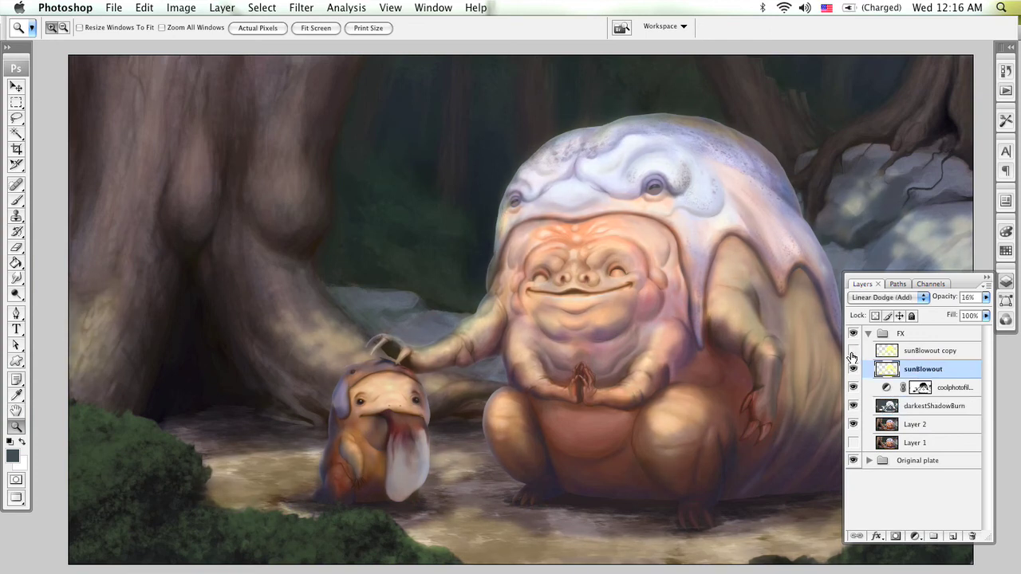
pyautogui.click(854, 351)
# Try the Linear Dodge (Add) blend mode on the sunBlowout copy at 96% opacity
pyautogui.click(905, 358)
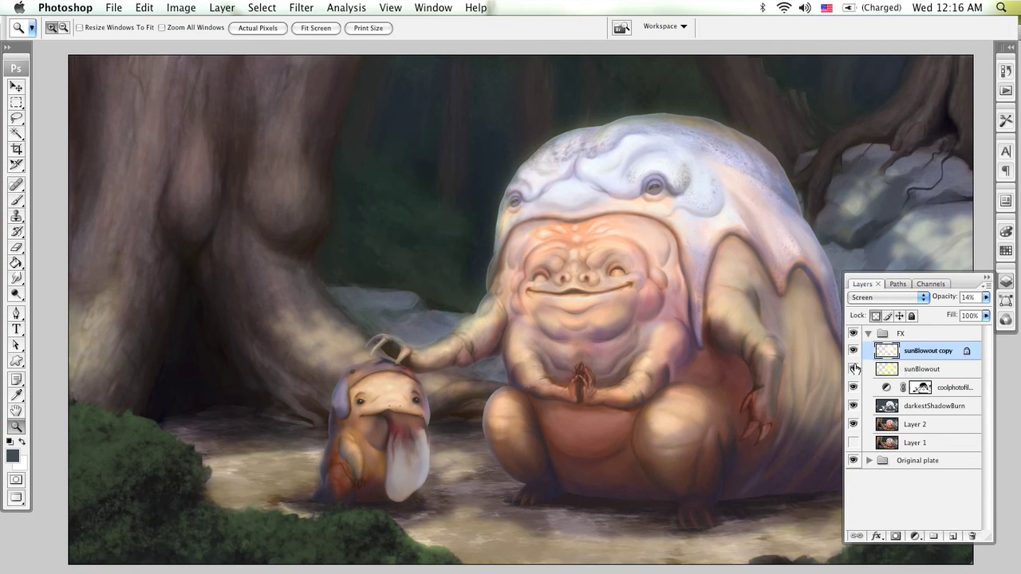
pyautogui.click(909, 300)
pyautogui.click(906, 309)
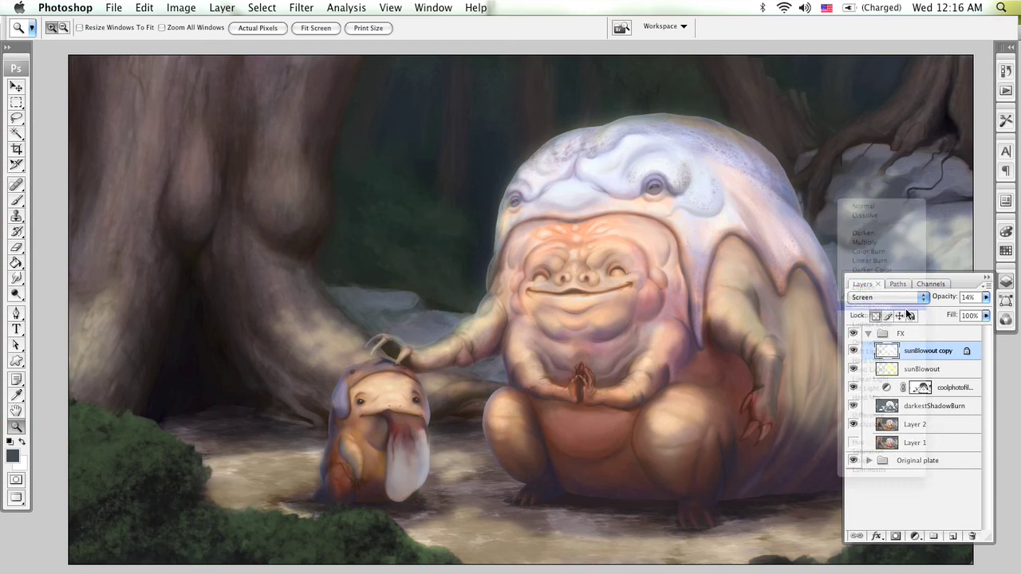
pyautogui.click(909, 301)
pyautogui.click(909, 315)
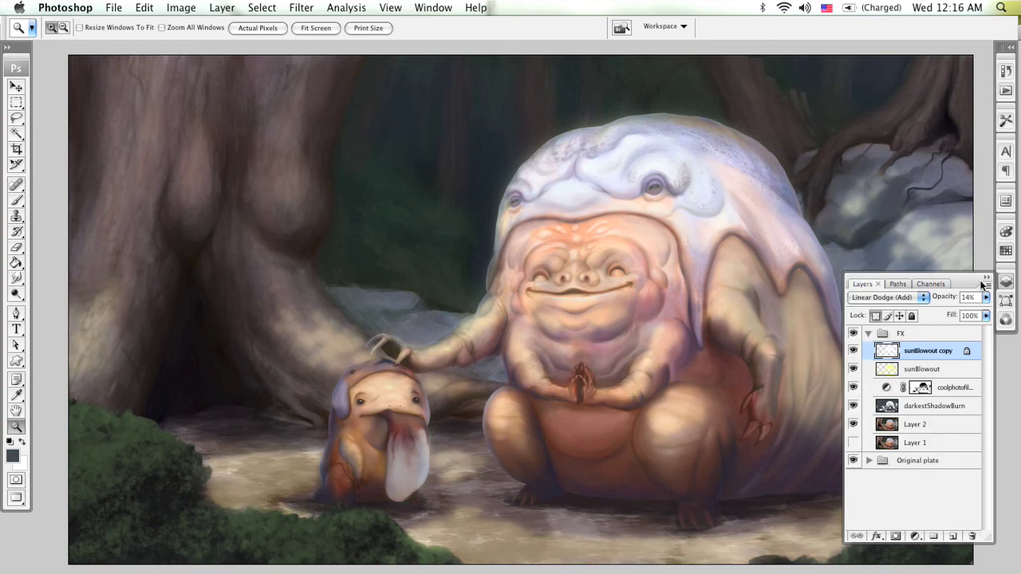
pyautogui.moveTo(985, 297)
pyautogui.mouseDown()
pyautogui.moveTo(965, 314)
pyautogui.moveTo(981, 313)
pyautogui.mouseUp()
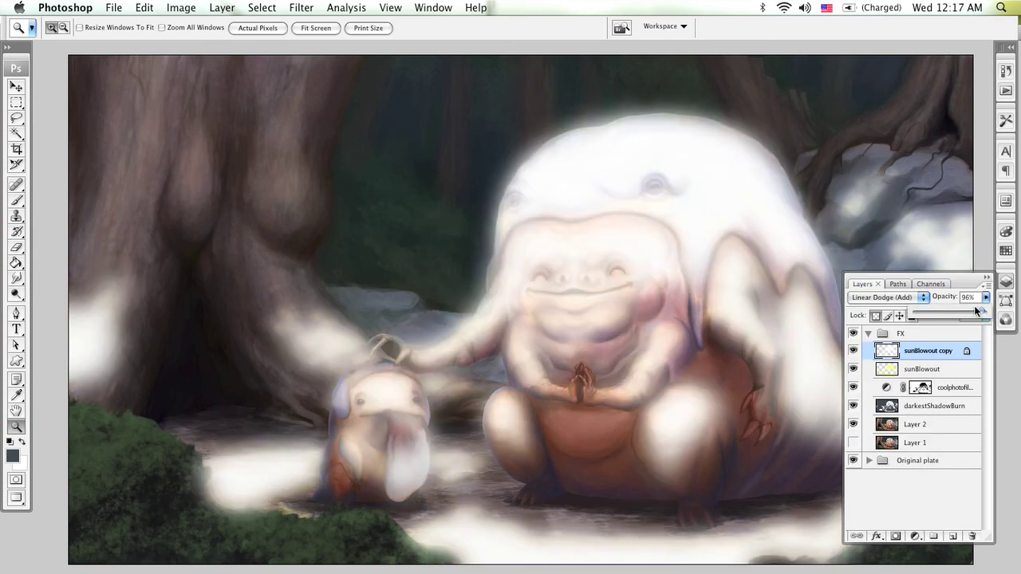
# Switch the sunBlowout copy to Color Dodge and fill its painted areas with a bright golden yellow
pyautogui.click(901, 299)
pyautogui.click(898, 290)
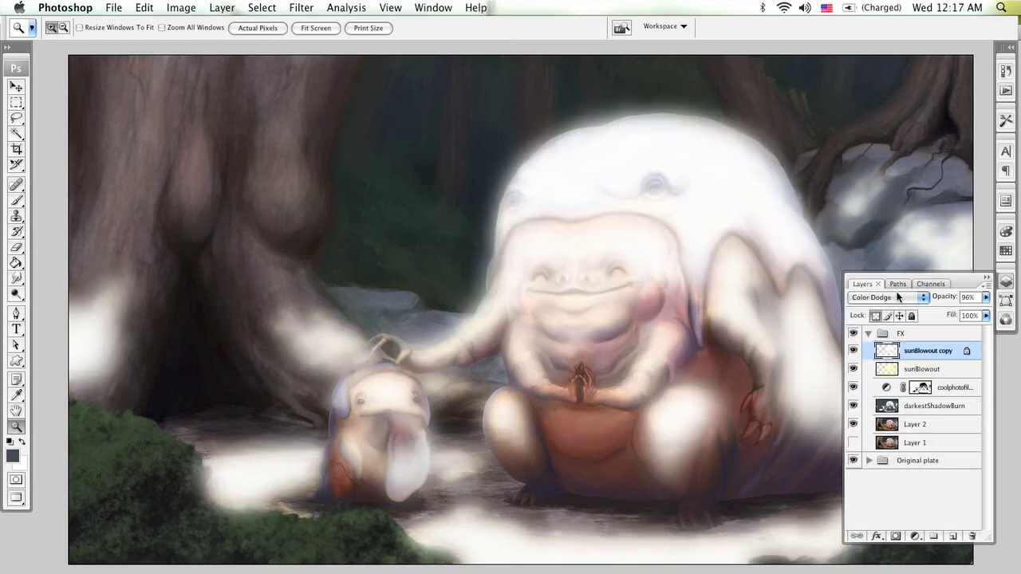
pyautogui.click(12, 457)
pyautogui.click(444, 263)
pyautogui.click(386, 106)
pyautogui.moveTo(386, 106); pyautogui.dragTo(401, 103)
pyautogui.click(575, 95)
pyautogui.press('z')
pyautogui.press('alt')
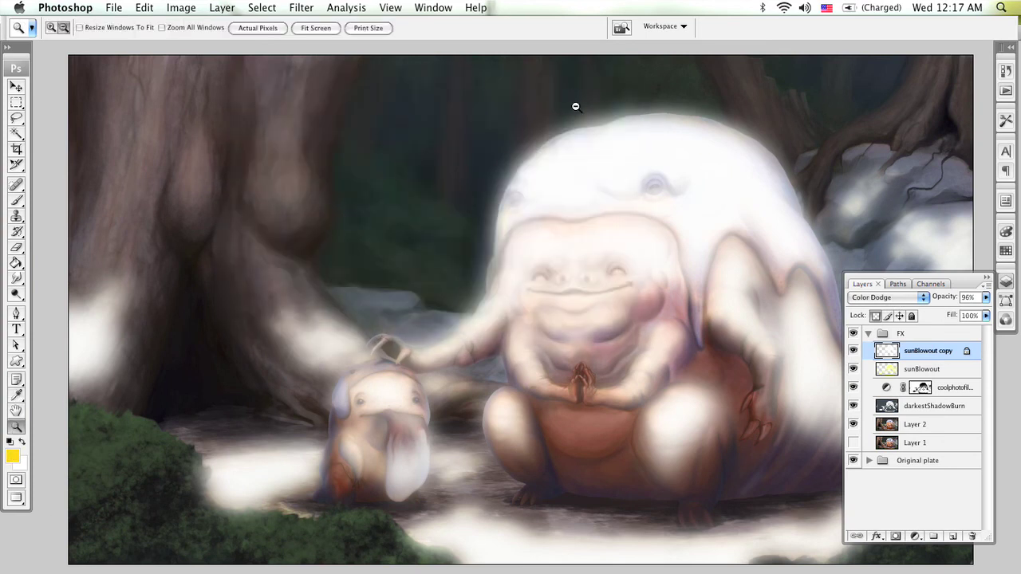
pyautogui.hotkey('alt', 'BackSpace')
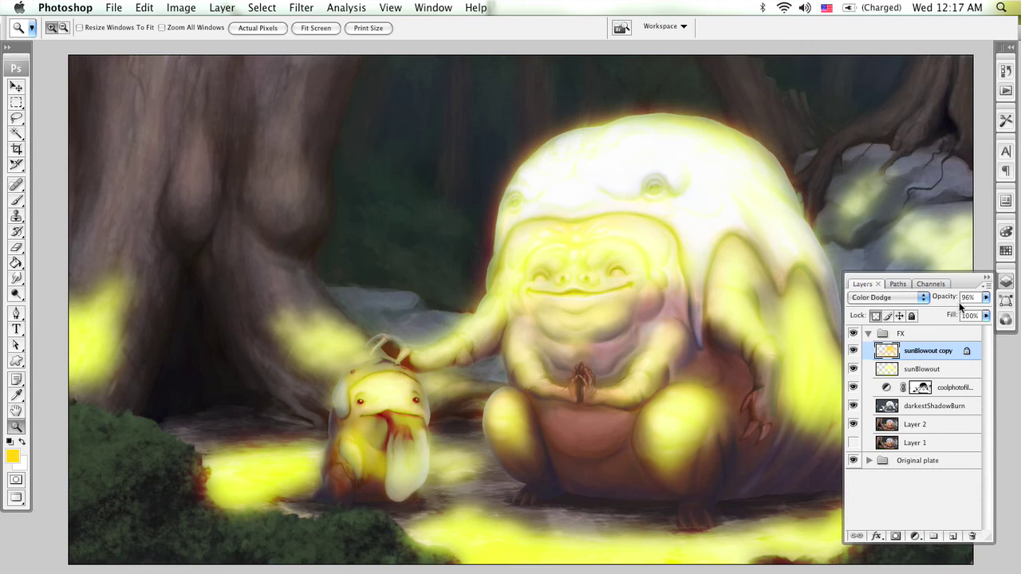
# Lower the sunBlowout copy's opacity to 15% and try other lightening blend modes on it
pyautogui.click(986, 298)
pyautogui.moveTo(930, 318); pyautogui.dragTo(924, 310)
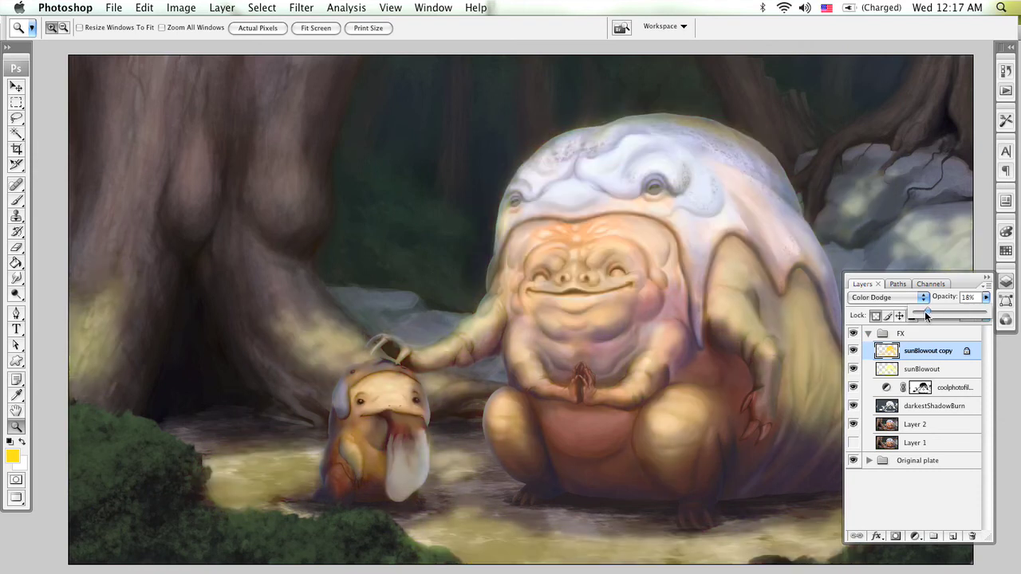
pyautogui.click(913, 300)
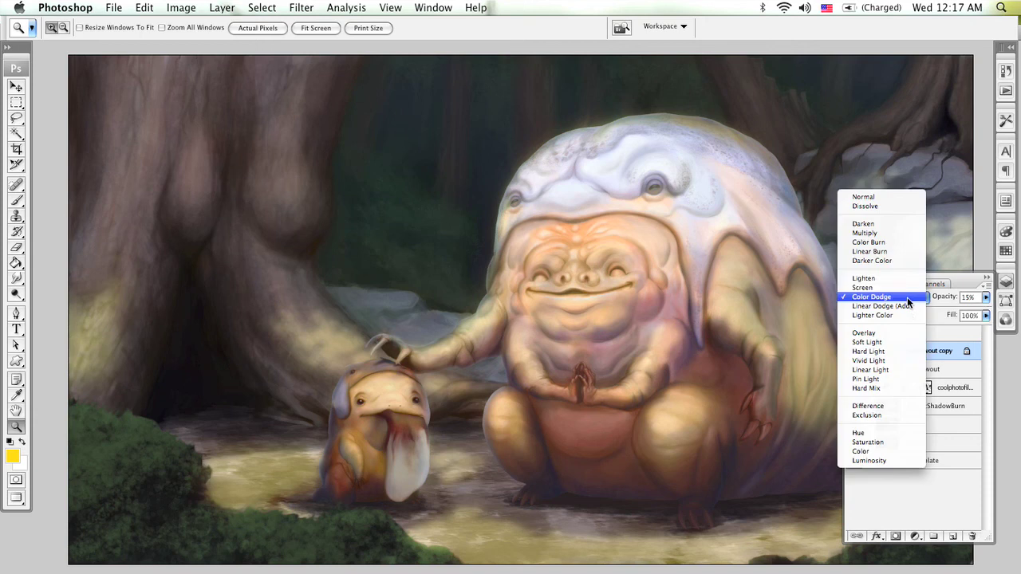
pyautogui.click(904, 285)
pyautogui.click(905, 300)
pyautogui.click(902, 290)
# Compare the painting with and without the yellow sunBlowout copy by toggling its visibility
pyautogui.click(855, 352)
pyautogui.click(853, 352)
pyautogui.click(854, 352)
pyautogui.click(853, 353)
pyautogui.click(854, 352)
pyautogui.click(853, 353)
pyautogui.click(850, 354)
pyautogui.click(850, 354)
pyautogui.click(847, 356)
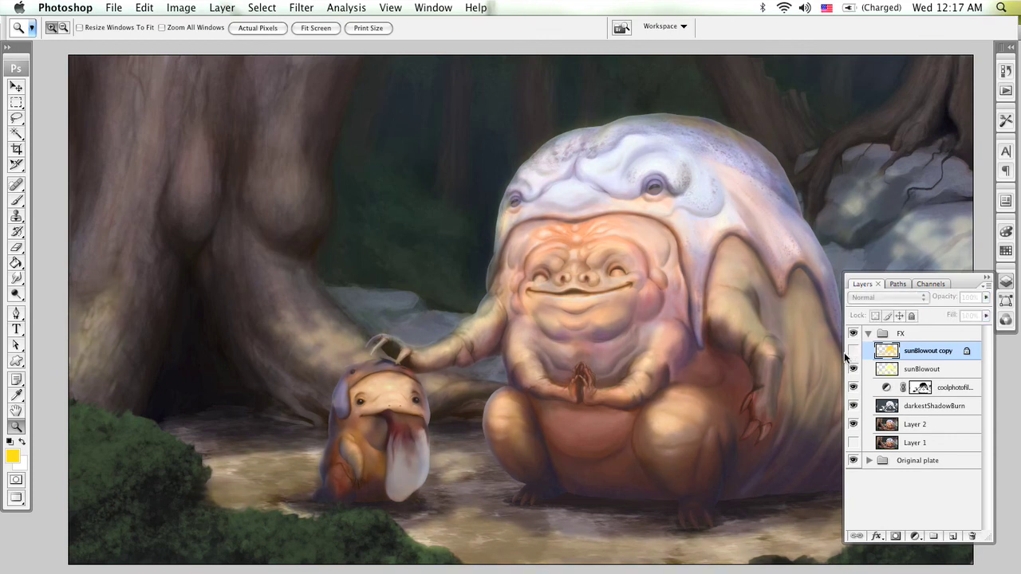
pyautogui.click(850, 354)
pyautogui.click(850, 355)
# Delete the sunBlowout copy layer and save the document
pyautogui.moveTo(942, 356); pyautogui.dragTo(973, 533)
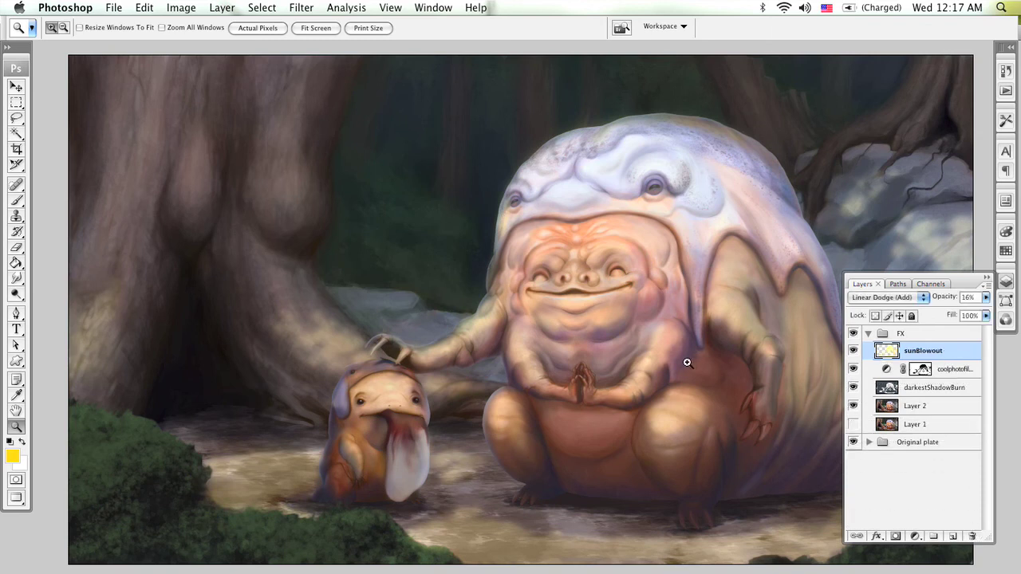
pyautogui.press('super+s')
# Examine the whole painting, and inspect the foreground bush beside the large creature's tail up close
pyautogui.hscroll(4, 654, 354)
pyautogui.scroll(-1, 654, 354)
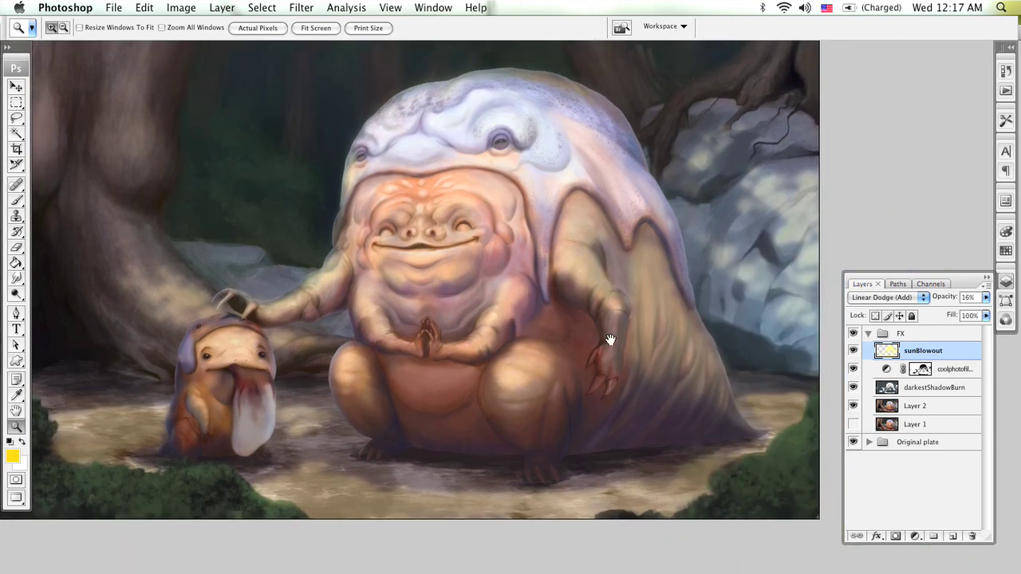
pyautogui.keyDown('alt'); pyautogui.click(662, 380); pyautogui.keyUp('alt')
pyautogui.keyDown('alt'); pyautogui.click(669, 386); pyautogui.keyUp('alt')
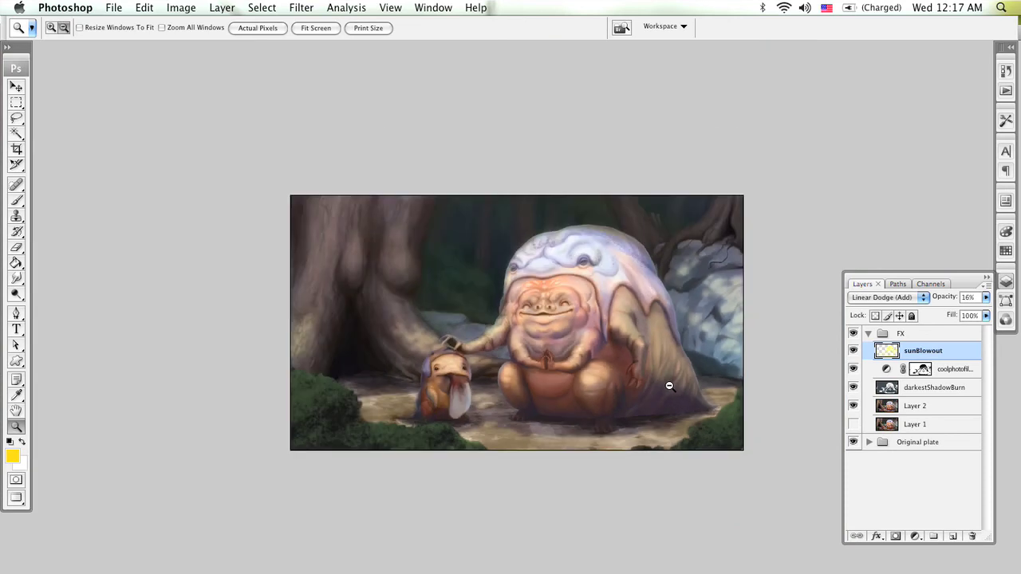
pyautogui.click(684, 399)
pyautogui.click(728, 431)
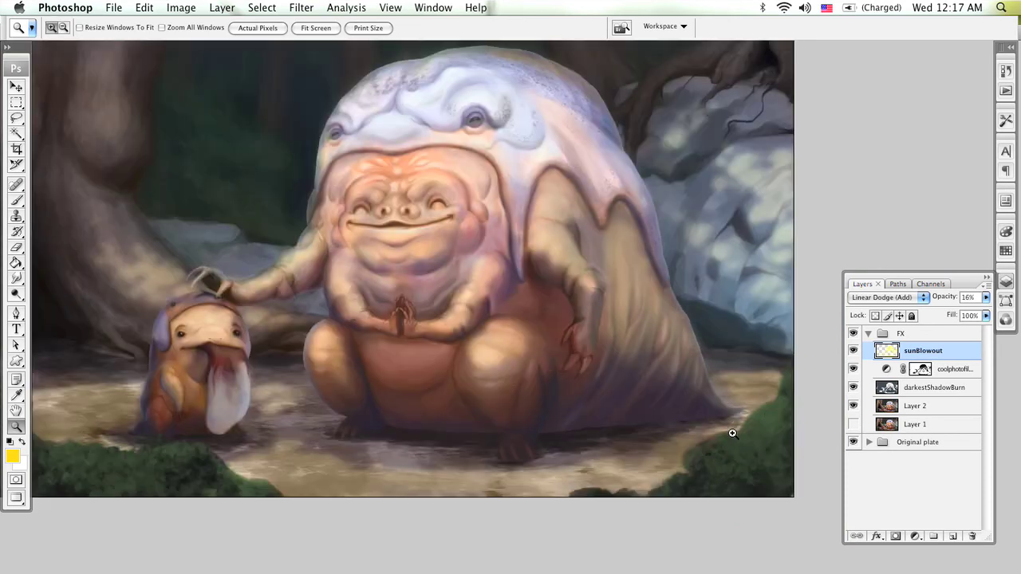
pyautogui.click(733, 432)
pyautogui.click(743, 442)
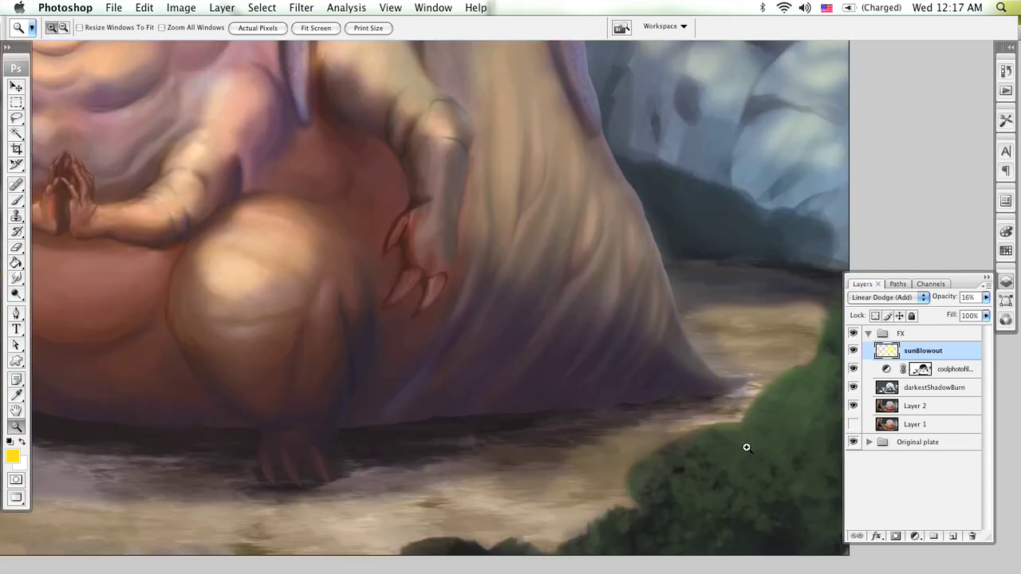
pyautogui.click(745, 442)
pyautogui.click(622, 394)
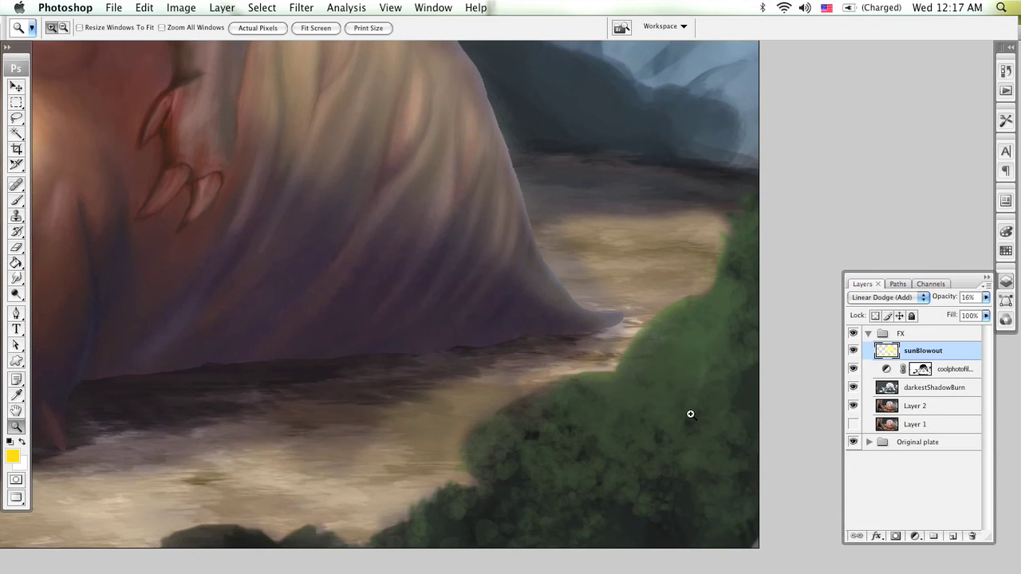
# Hide and collapse the FX group, expand the Original plate group and select its FFG layer
pyautogui.click(853, 335)
pyautogui.click(867, 334)
pyautogui.click(877, 356)
pyautogui.click(869, 350)
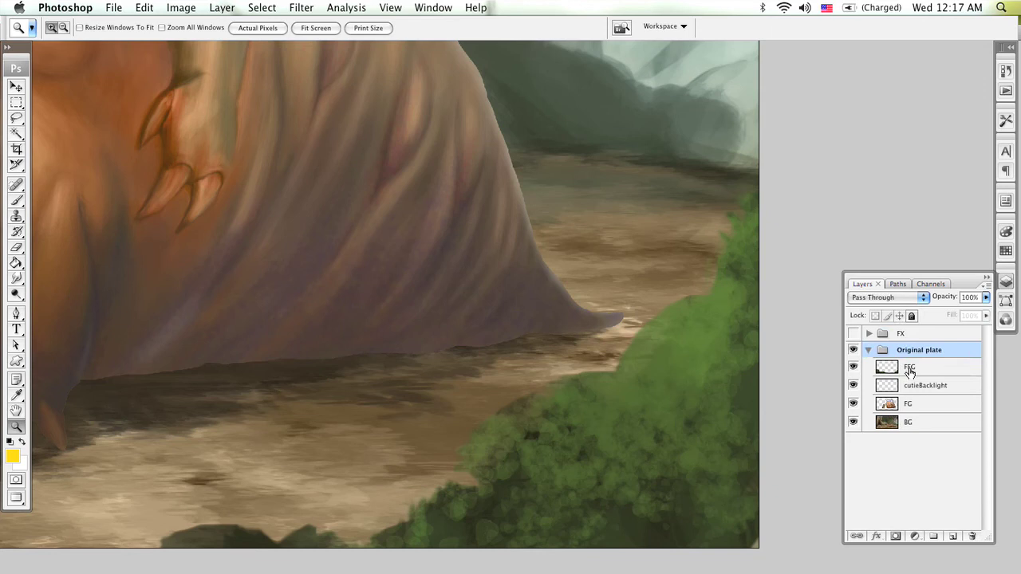
pyautogui.click(905, 369)
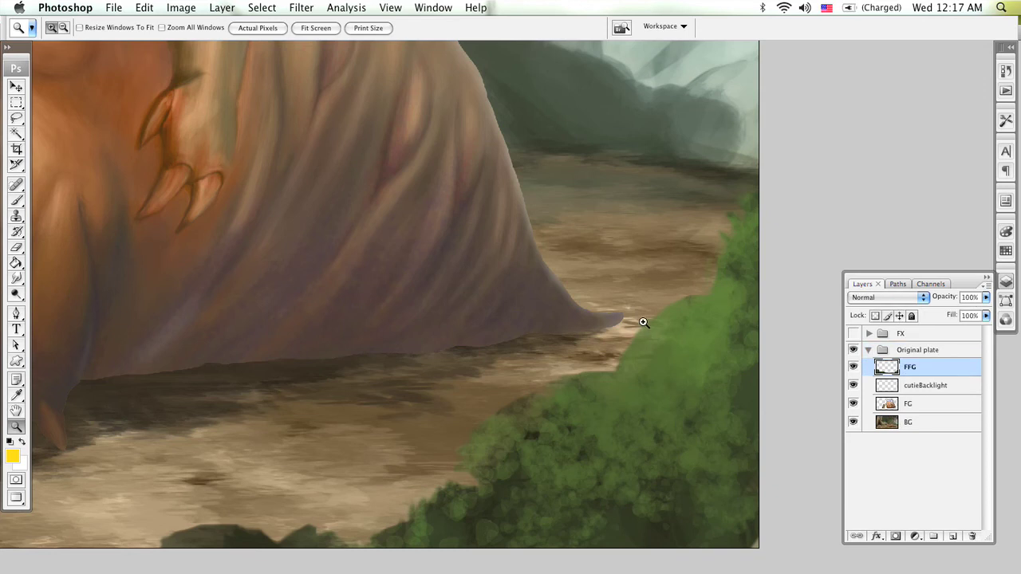
# Roughen the edge of the bush beside the large creature's tail using the Eraser with a textured brush reduced to size 30
pyautogui.press('e')
pyautogui.rightClick(598, 215)
pyautogui.moveTo(978, 395)
pyautogui.mouseDown()
pyautogui.moveTo(978, 351)
pyautogui.moveTo(978, 361)
pyautogui.mouseUp()
pyautogui.click(718, 515)
pyautogui.click(797, 144)
pyautogui.press('[')
pyautogui.press('[')
pyautogui.press('[')
pyautogui.press('[')
pyautogui.press('[')
pyautogui.press('[')
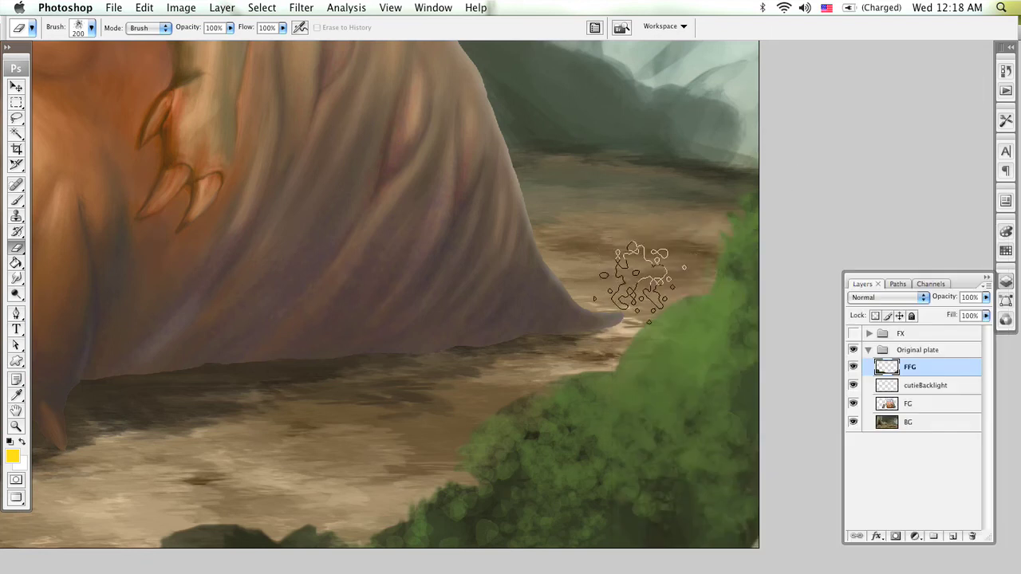
pyautogui.press('[')
pyautogui.press('[')
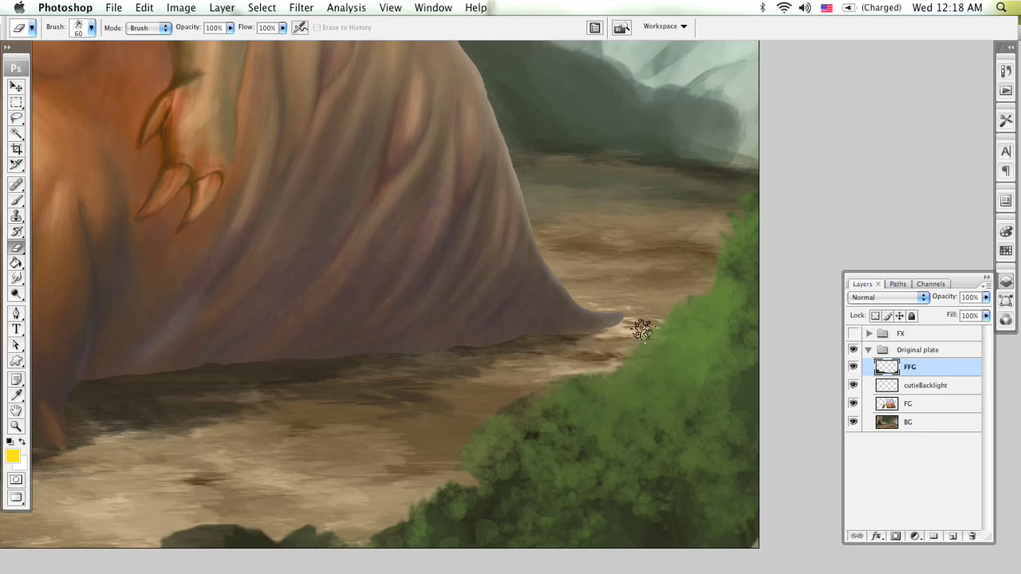
pyautogui.press('[')
pyautogui.press('[')
pyautogui.press('[')
pyautogui.press('[')
pyautogui.press('[')
pyautogui.press('[')
pyautogui.moveTo(495, 408)
pyautogui.mouseDown()
pyautogui.moveTo(468, 428)
pyautogui.moveTo(464, 456)
pyautogui.moveTo(449, 468)
pyautogui.mouseUp()
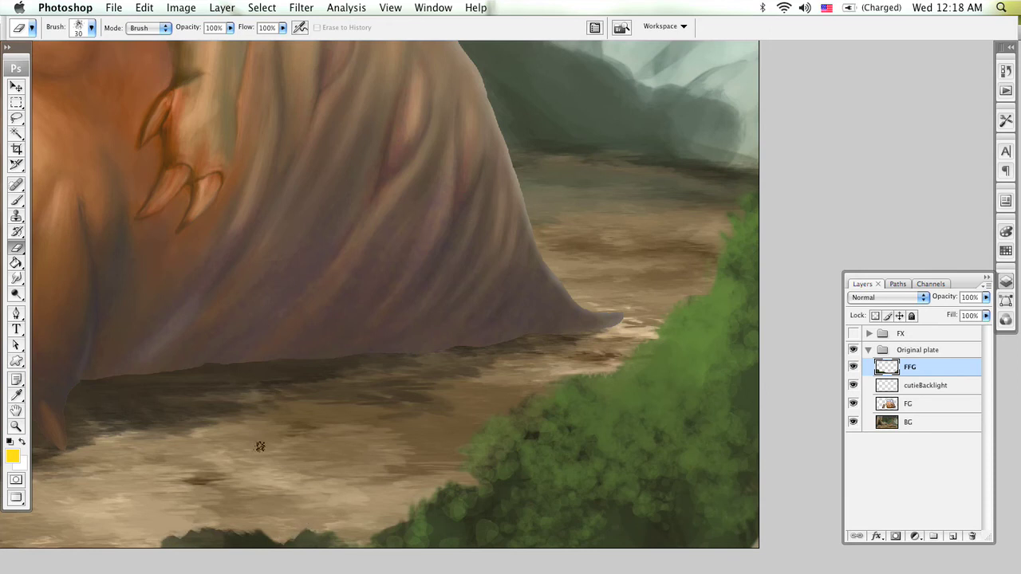
# Erase along the edges of the foreground bushes around the small creature with the same textured brush
pyautogui.moveTo(194, 468)
pyautogui.mouseDown()
pyautogui.moveTo(342, 437)
pyautogui.moveTo(487, 441)
pyautogui.mouseUp()
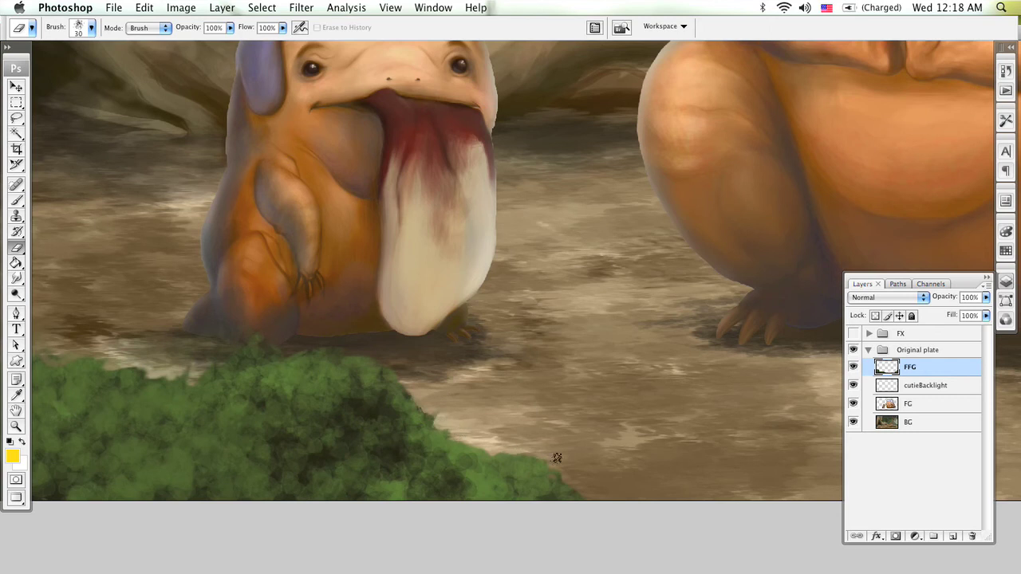
pyautogui.moveTo(557, 463)
pyautogui.mouseDown()
pyautogui.moveTo(552, 472)
pyautogui.moveTo(581, 494)
pyautogui.mouseUp()
pyautogui.hscroll(-10, 479, 404)
pyautogui.scroll(2, 479, 403)
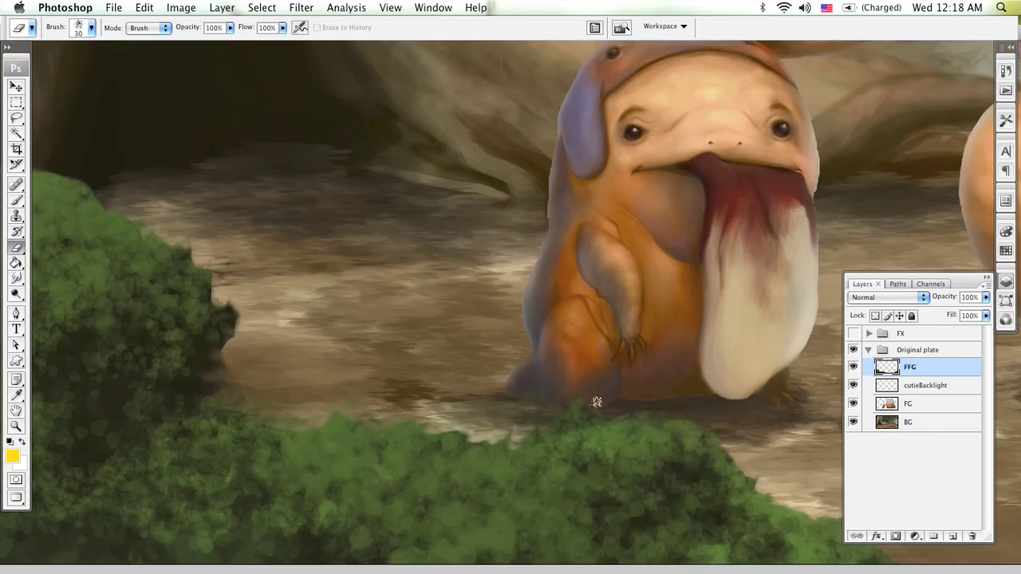
pyautogui.scroll(3, 591, 398)
pyautogui.hscroll(-10, 451, 353)
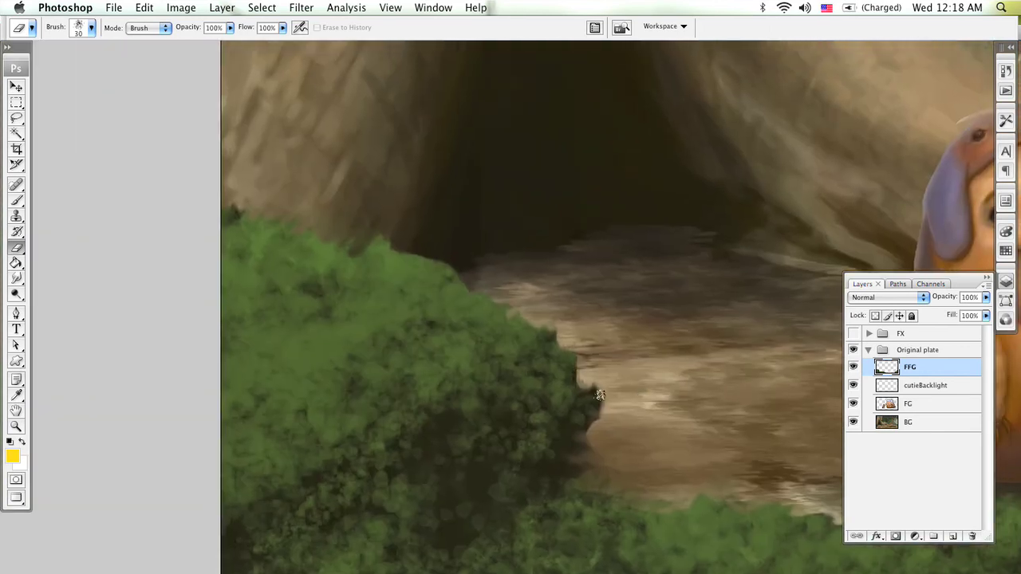
pyautogui.moveTo(600, 393)
pyautogui.mouseDown()
pyautogui.moveTo(611, 401)
pyautogui.moveTo(592, 438)
pyautogui.mouseUp()
pyautogui.moveTo(644, 444); pyautogui.dragTo(562, 397)
# Duplicate the FFG layer and set the copy to the Multiply blend mode at 52% opacity
pyautogui.press('z')
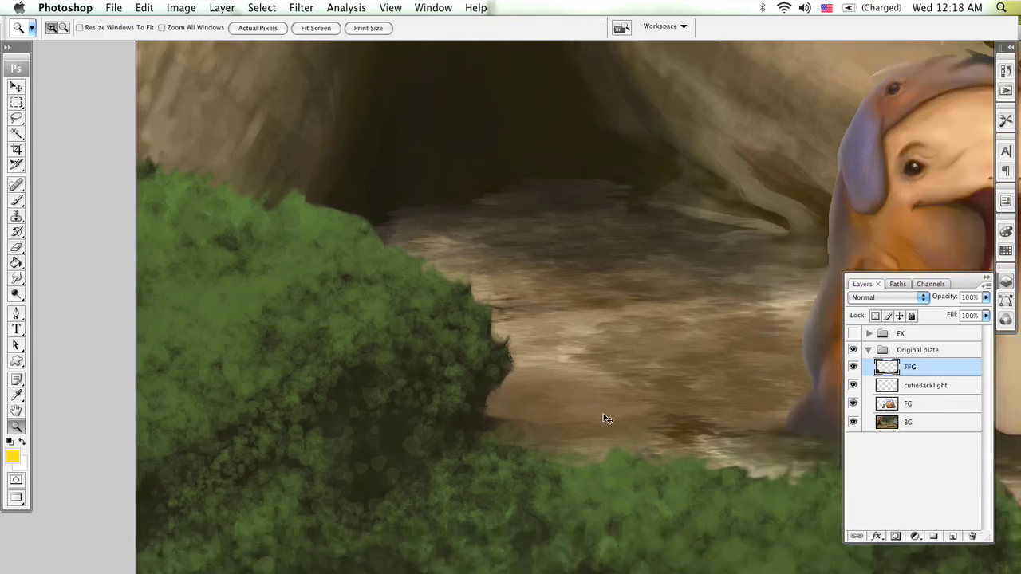
pyautogui.keyDown('alt'); pyautogui.click(619, 423); pyautogui.keyUp('alt')
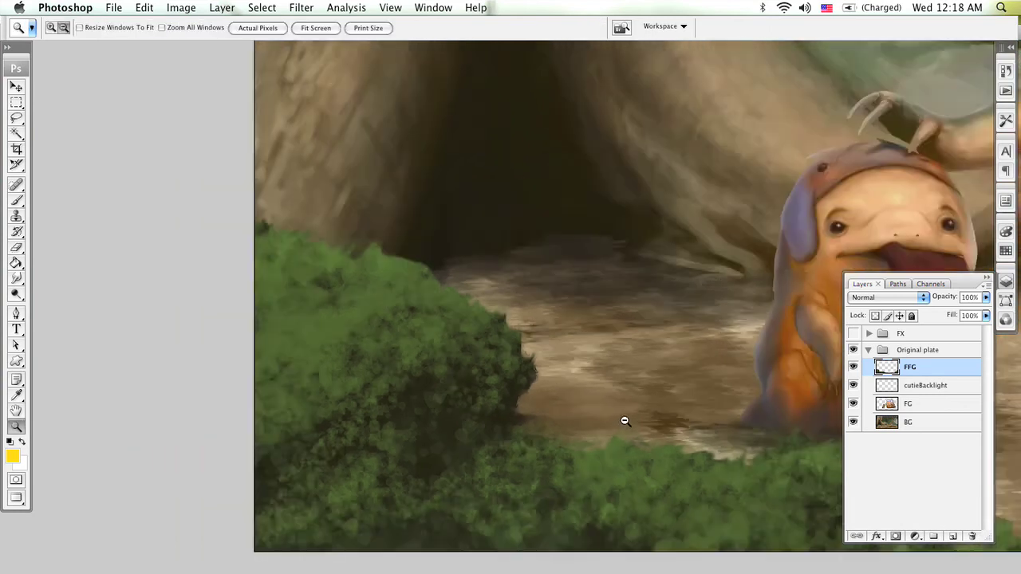
pyautogui.keyDown('alt'); pyautogui.click(625, 422); pyautogui.keyUp('alt')
pyautogui.moveTo(960, 367); pyautogui.dragTo(952, 535)
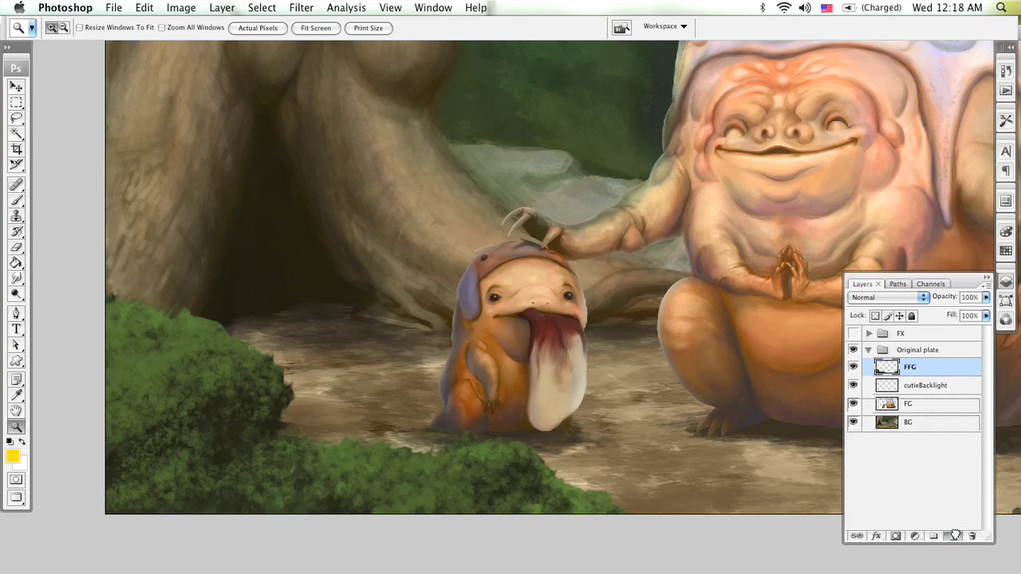
pyautogui.click(905, 302)
pyautogui.click(906, 338)
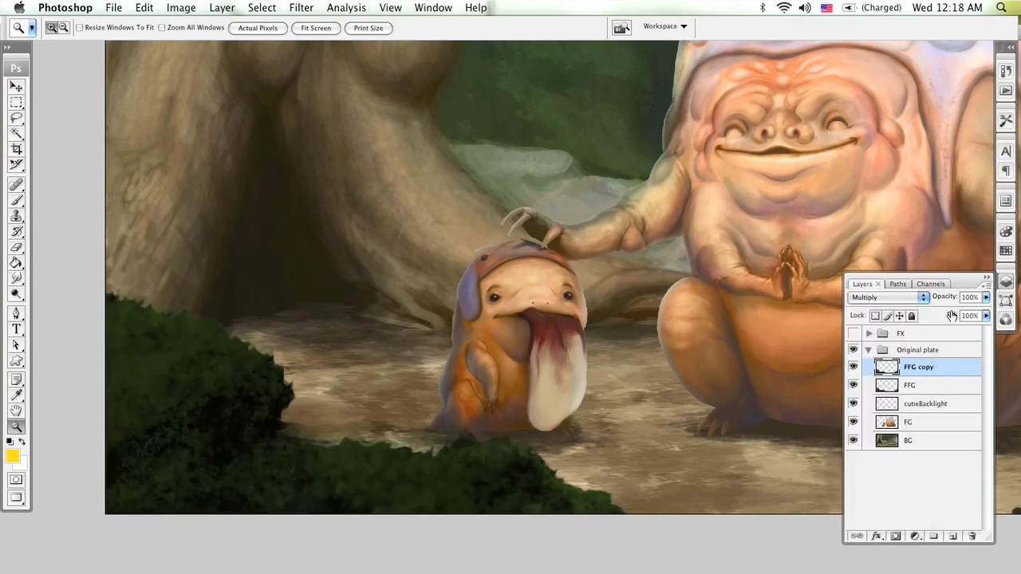
pyautogui.click(985, 296)
pyautogui.moveTo(981, 317); pyautogui.dragTo(955, 317)
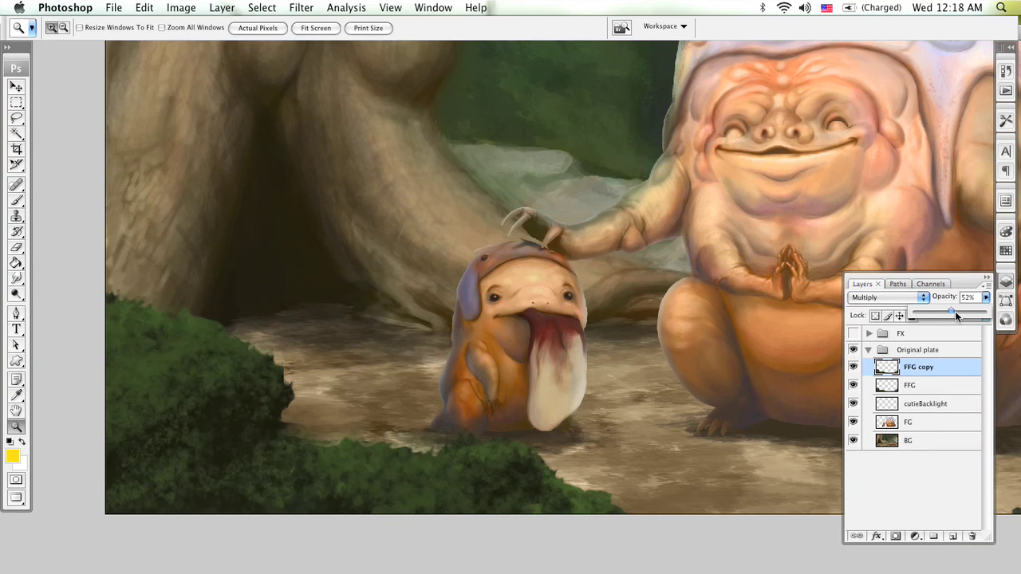
# Collapse the Original plate group and show the FX group again over the whole painting
pyautogui.click(869, 350)
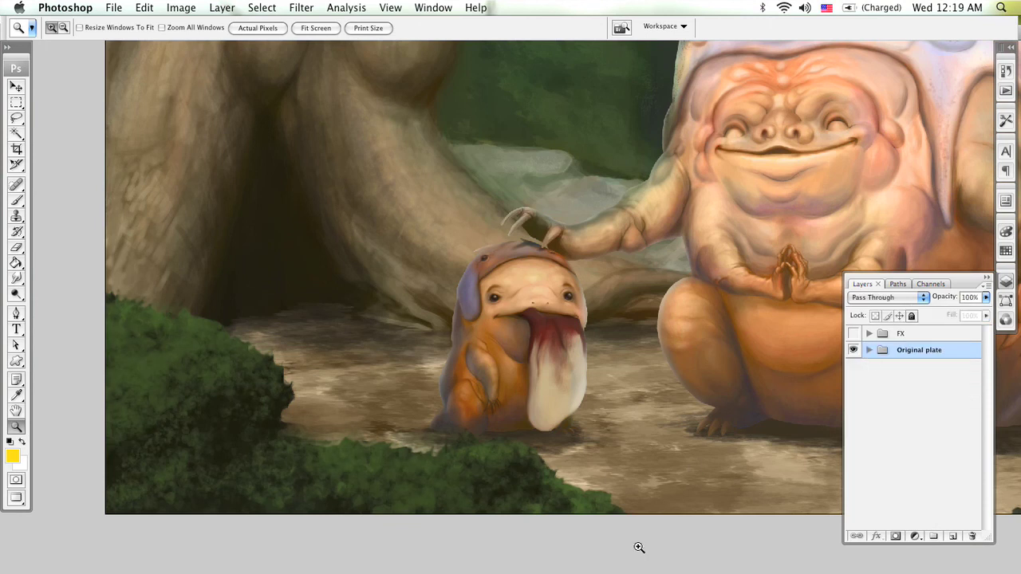
pyautogui.keyDown('alt'); pyautogui.click(626, 437); pyautogui.keyUp('alt')
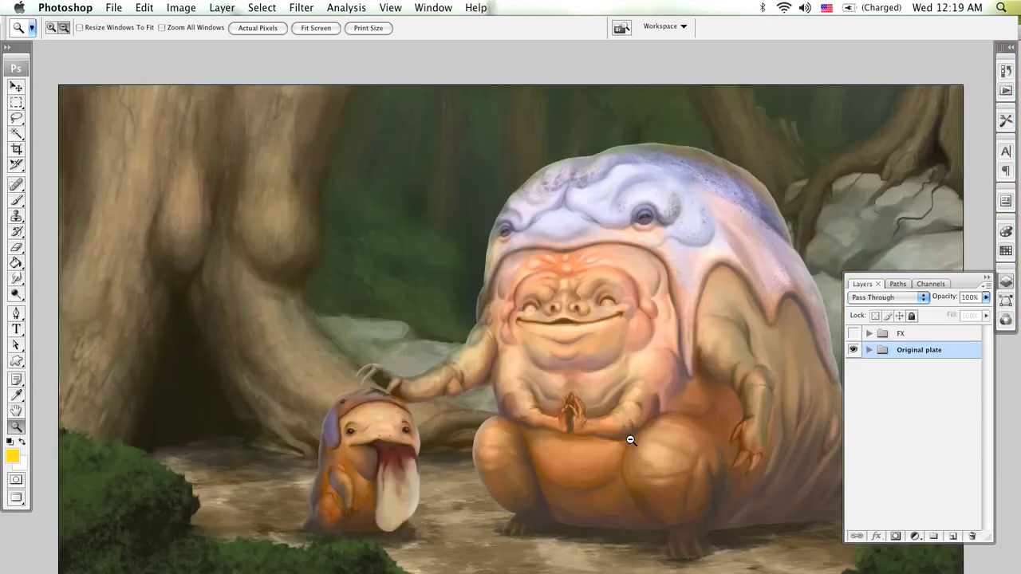
pyautogui.keyDown('alt'); pyautogui.click(632, 438); pyautogui.keyUp('alt')
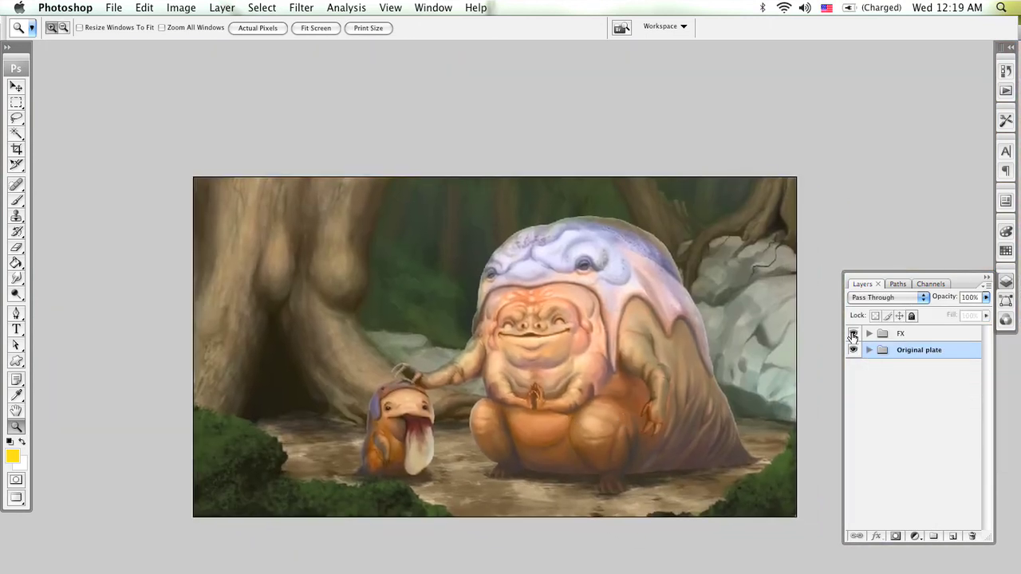
pyautogui.click(853, 333)
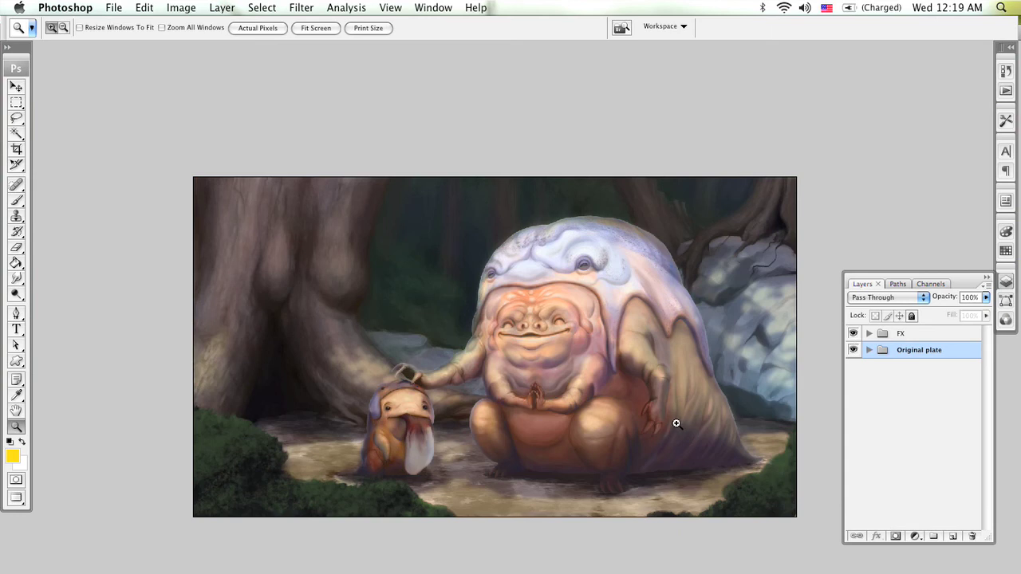
# Expand the Original plate group and set the FFG copy layer's opacity to 93%
pyautogui.click(676, 424)
pyautogui.moveTo(675, 424)
pyautogui.mouseDown()
pyautogui.moveTo(689, 436)
pyautogui.moveTo(807, 431)
pyautogui.mouseUp()
pyautogui.click(871, 351)
pyautogui.click(917, 366)
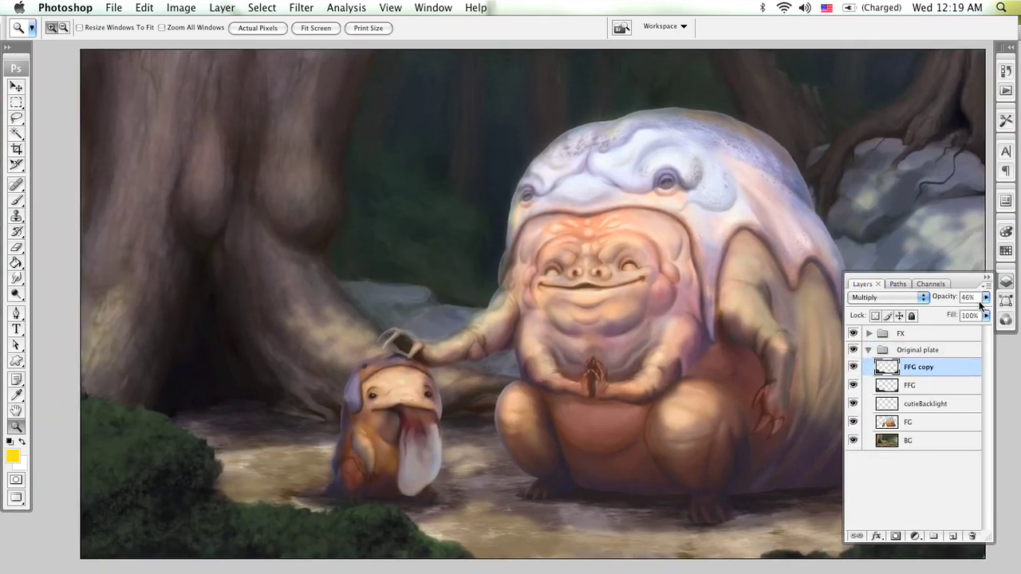
pyautogui.click(986, 296)
pyautogui.moveTo(975, 309); pyautogui.dragTo(980, 313)
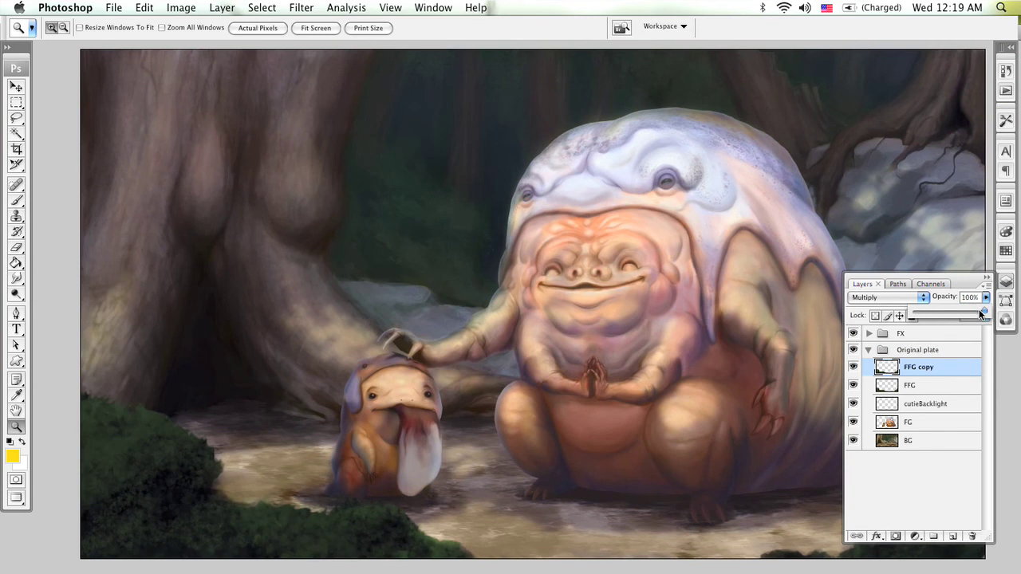
# Toggle the FFG and FFG copy layers off and back on to compare the painting with and without the foreground bushes
pyautogui.keyDown('alt'); pyautogui.click(611, 449); pyautogui.keyUp('alt')
pyautogui.moveTo(610, 443); pyautogui.dragTo(580, 418)
pyautogui.click(853, 385)
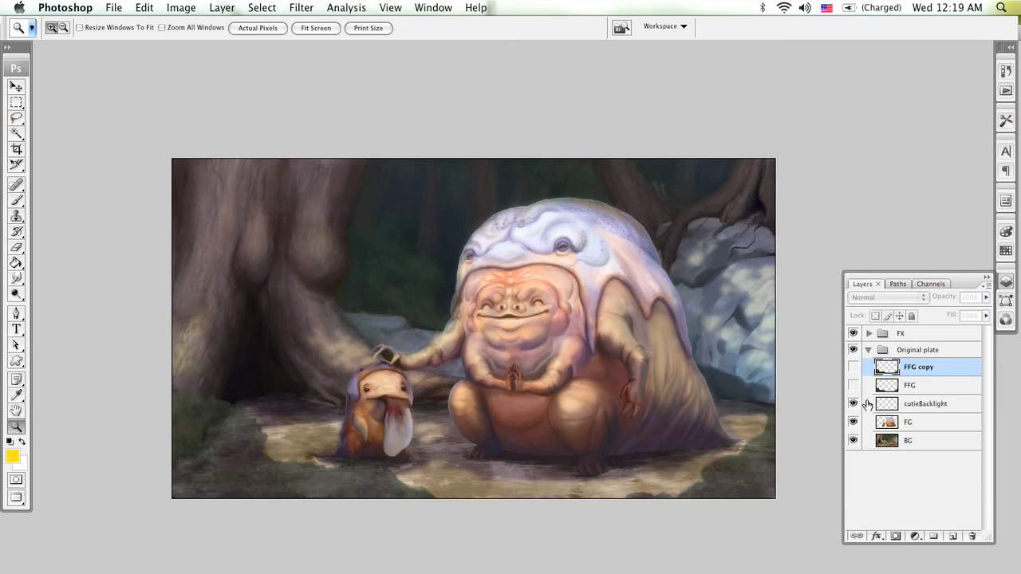
pyautogui.click(854, 388)
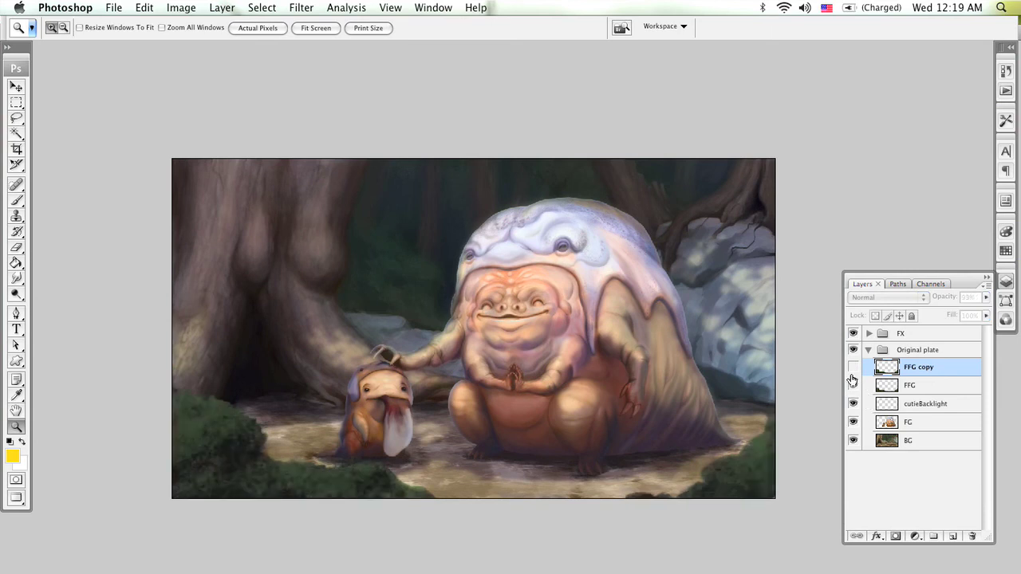
pyautogui.click(854, 368)
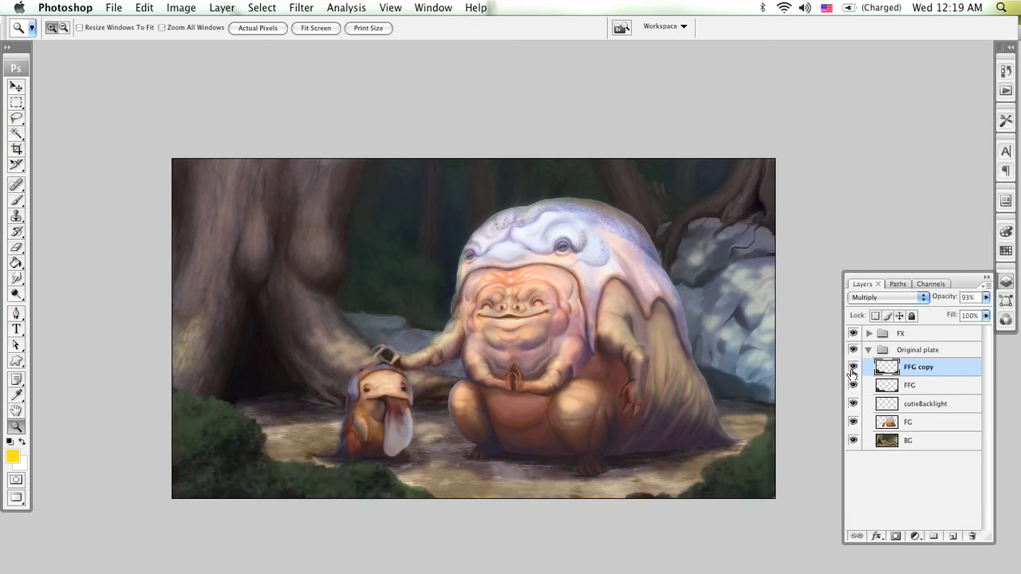
# Get a close view of the bush beside the large creature's tail, expand the FX group and select its sunBlowout layer
pyautogui.click(670, 449)
pyautogui.click(681, 452)
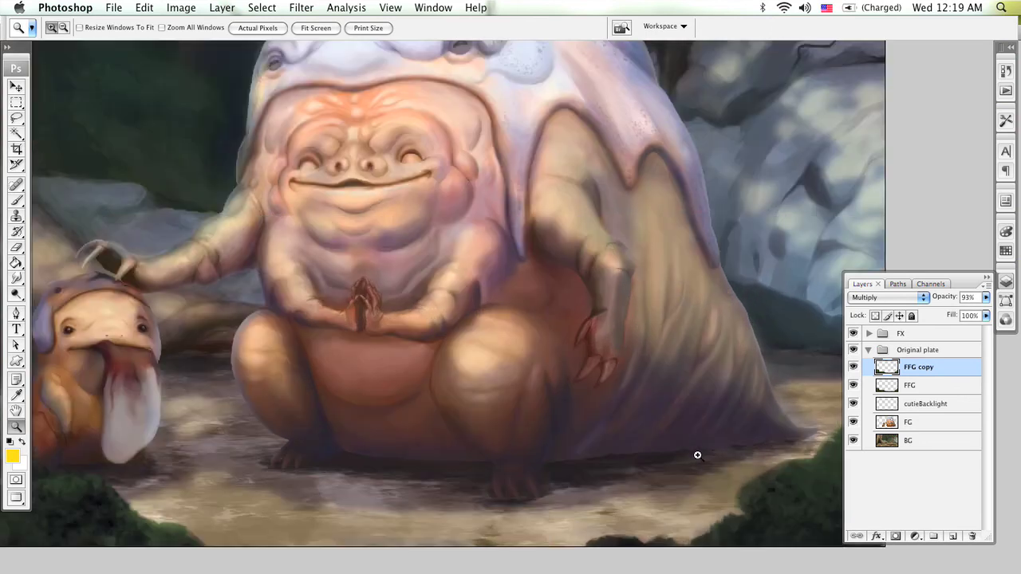
pyautogui.click(695, 456)
pyautogui.moveTo(725, 456); pyautogui.dragTo(534, 427)
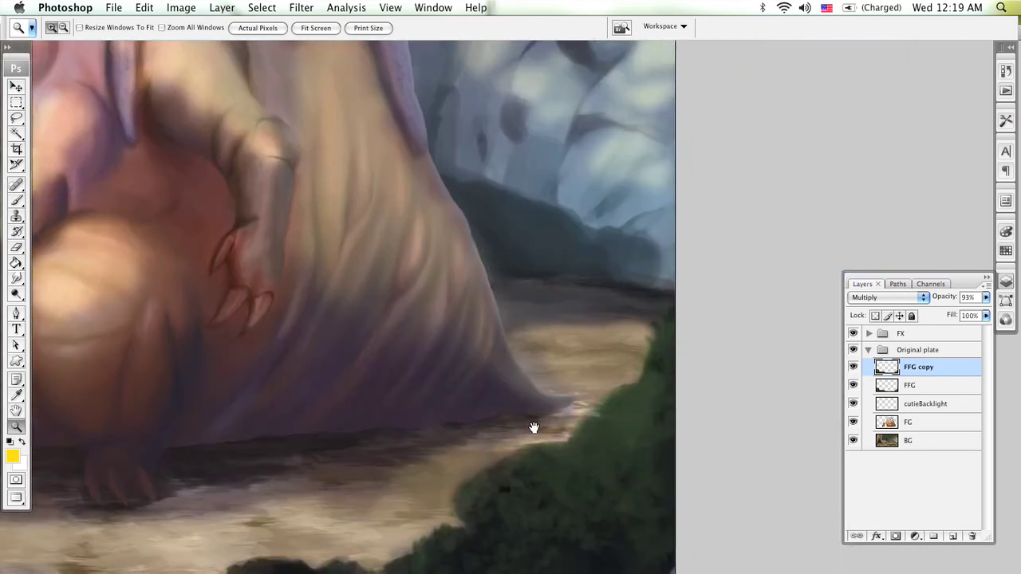
pyautogui.click(612, 448)
pyautogui.click(611, 447)
pyautogui.click(611, 447)
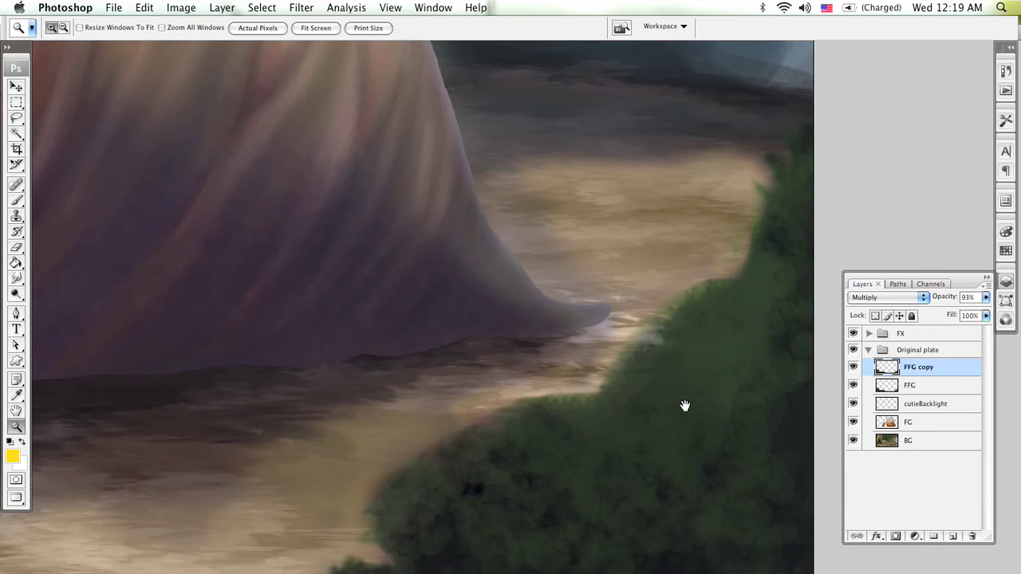
pyautogui.click(869, 334)
pyautogui.click(911, 351)
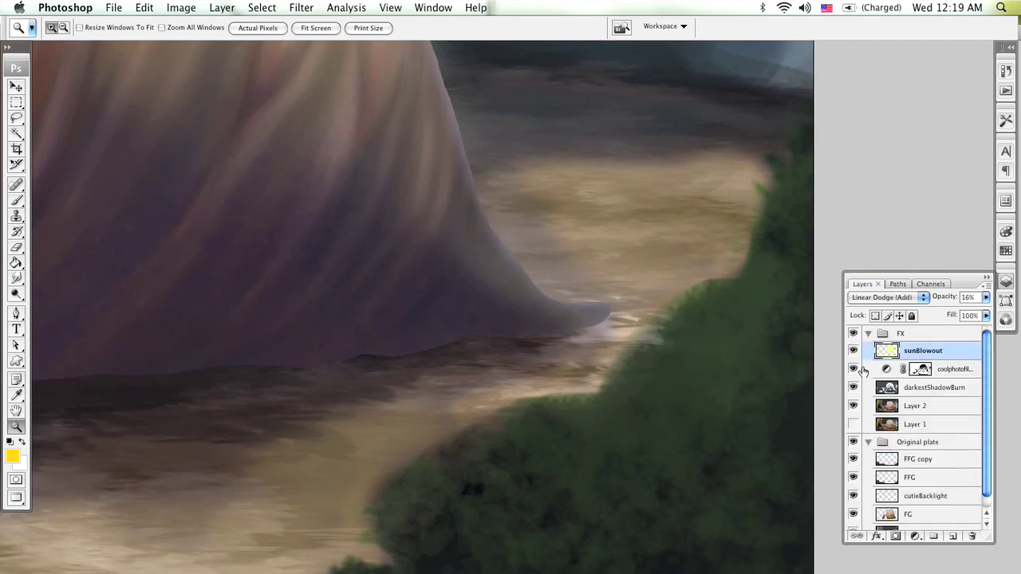
# With the Brush tool, set sunBlowout to Normal at 100% opacity and sample its light yellow as the foreground colour
pyautogui.press('b')
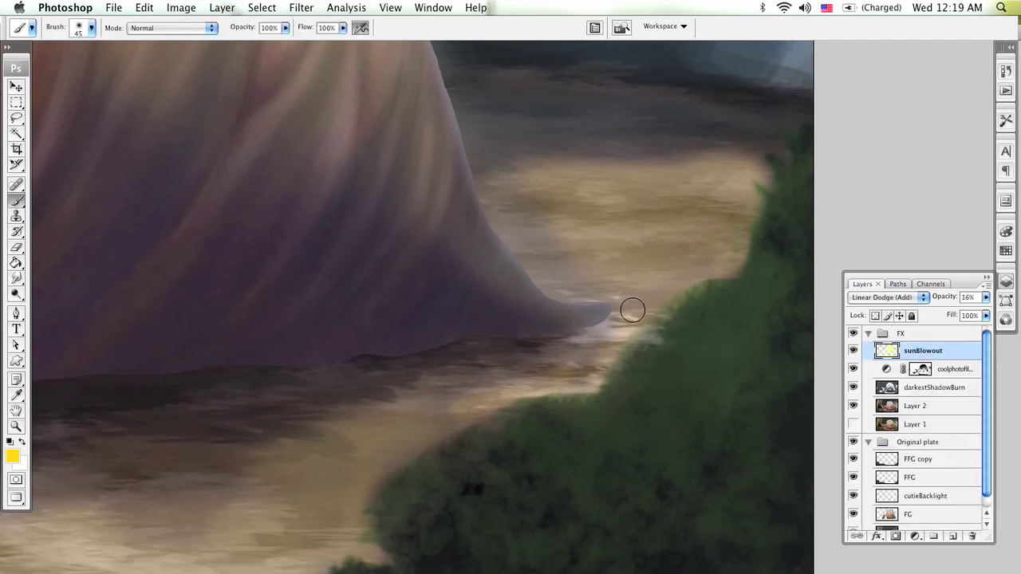
pyautogui.press('x')
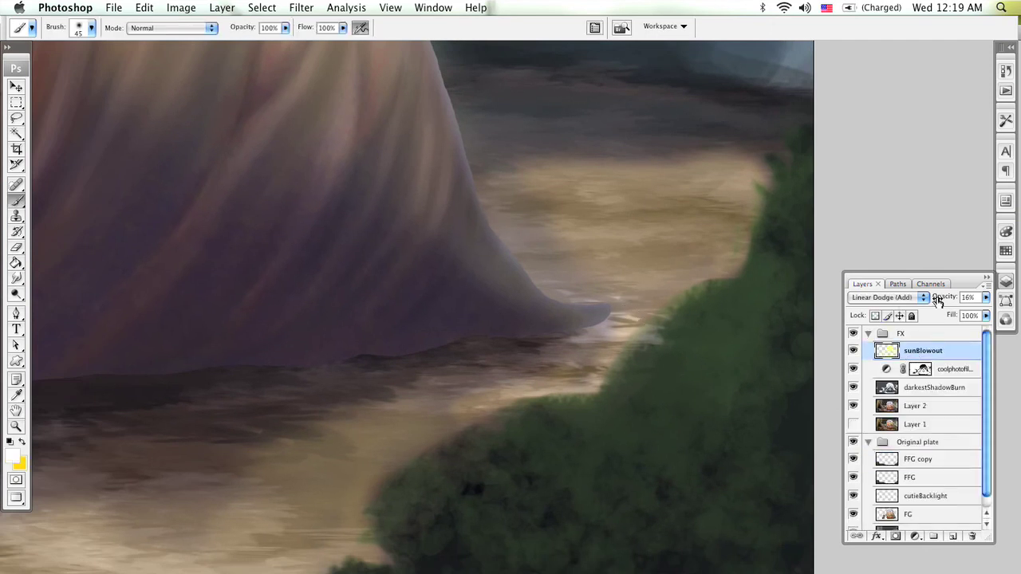
pyautogui.click(883, 297)
pyautogui.click(877, 187)
pyautogui.click(986, 297)
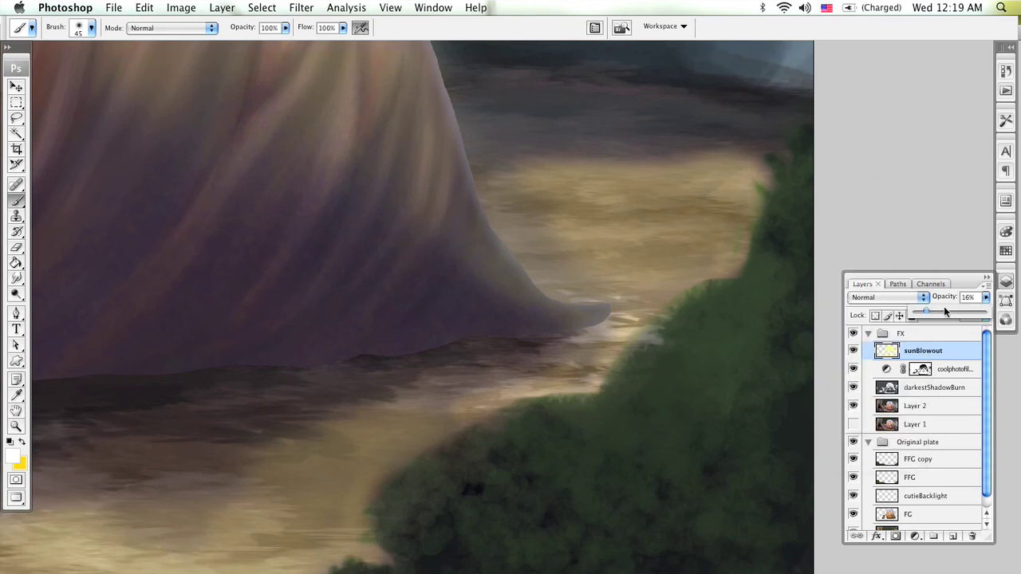
pyautogui.moveTo(1004, 316); pyautogui.dragTo(1002, 318)
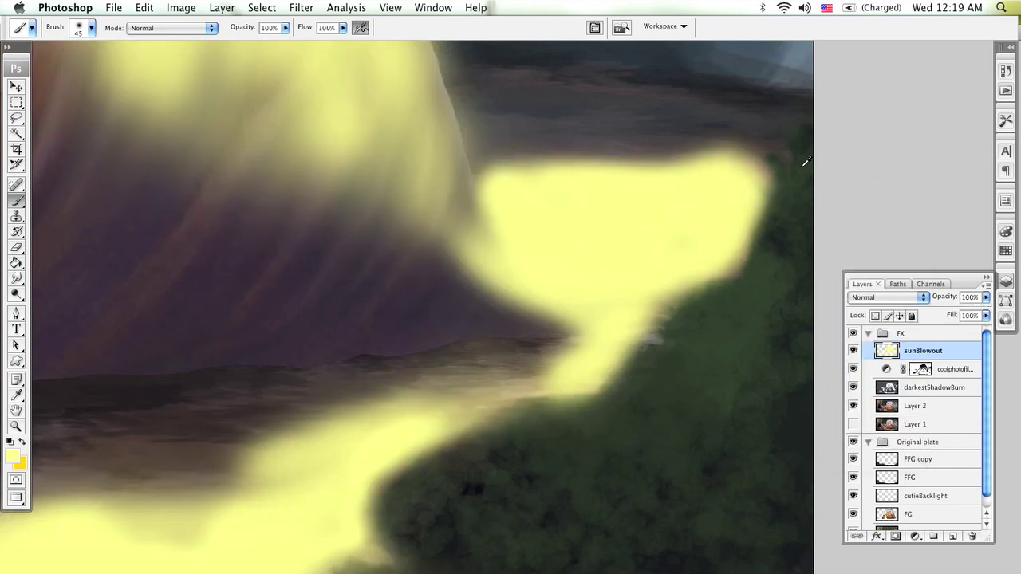
# Save the sampled light yellow as a new colour swatch, accepting the suggested name
pyautogui.click(1004, 90)
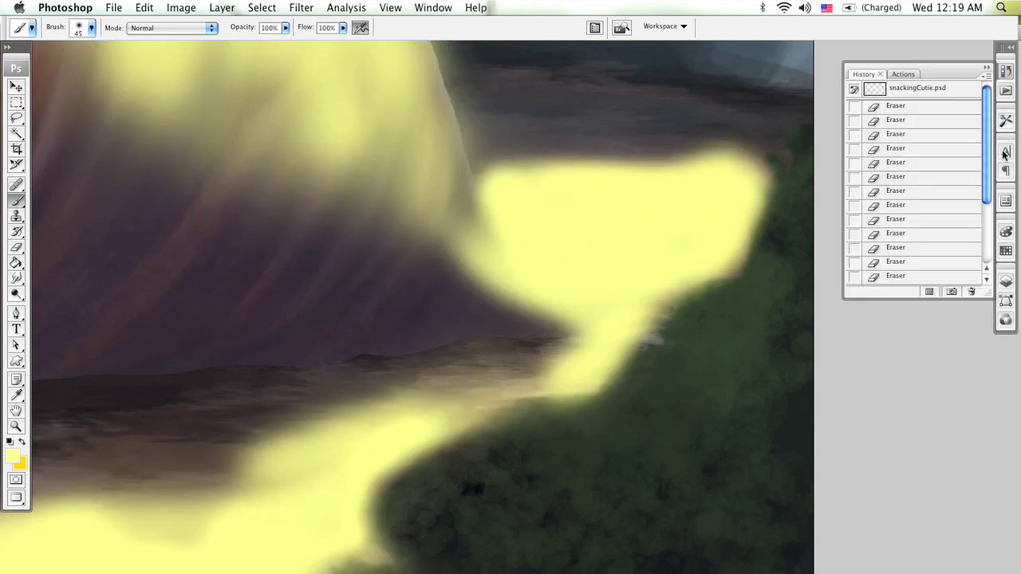
pyautogui.click(1005, 232)
pyautogui.click(1006, 252)
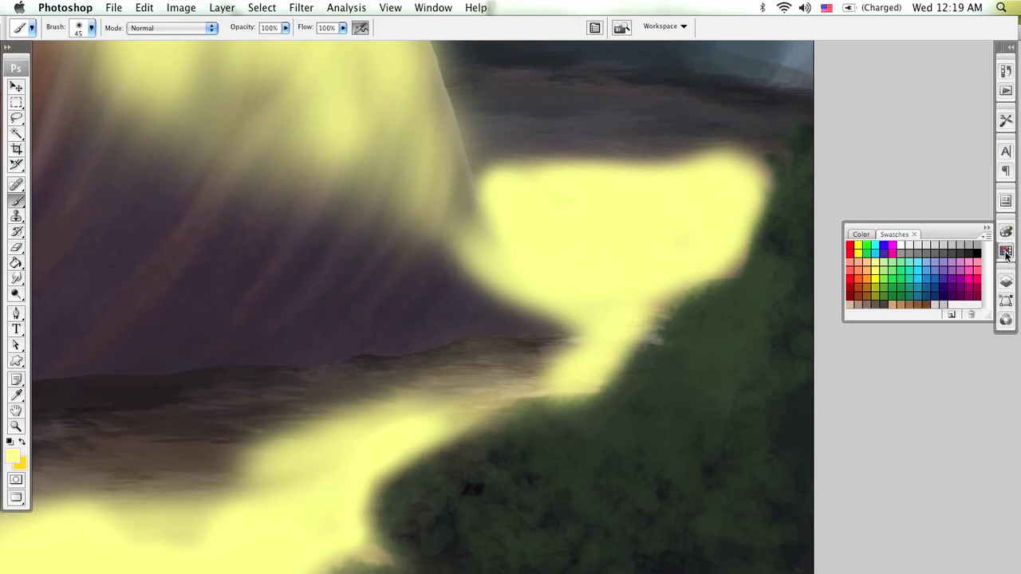
pyautogui.click(954, 299)
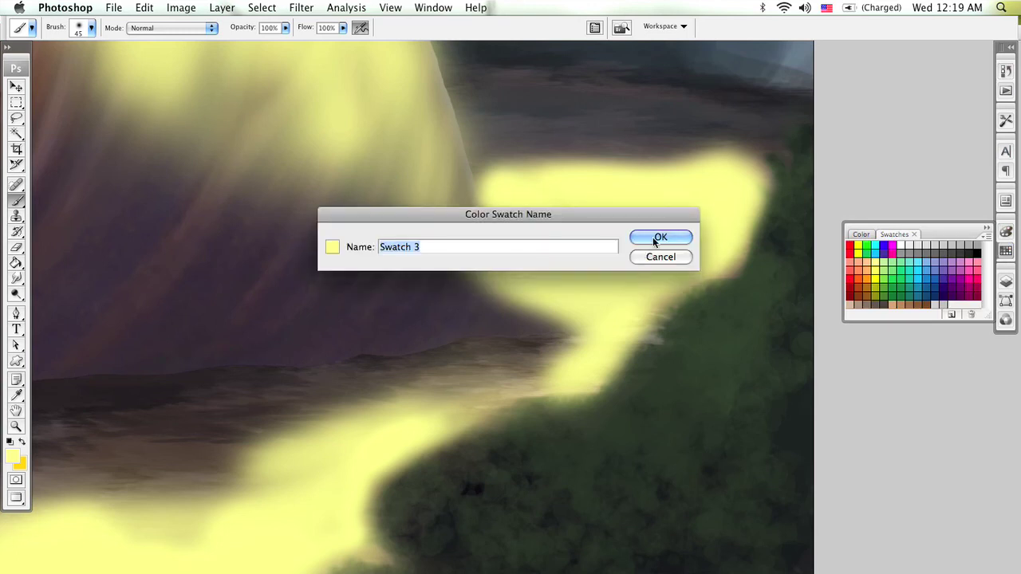
pyautogui.click(673, 238)
# Return the sunBlowout layer to Linear Dodge (Add) and set its opacity to 37%
pyautogui.click(1006, 281)
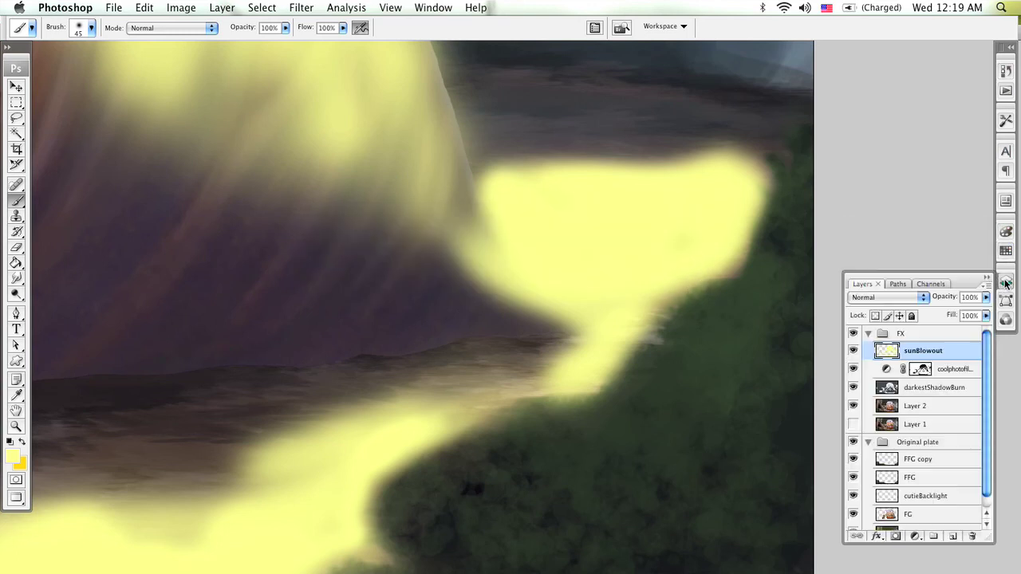
pyautogui.click(917, 298)
pyautogui.click(912, 405)
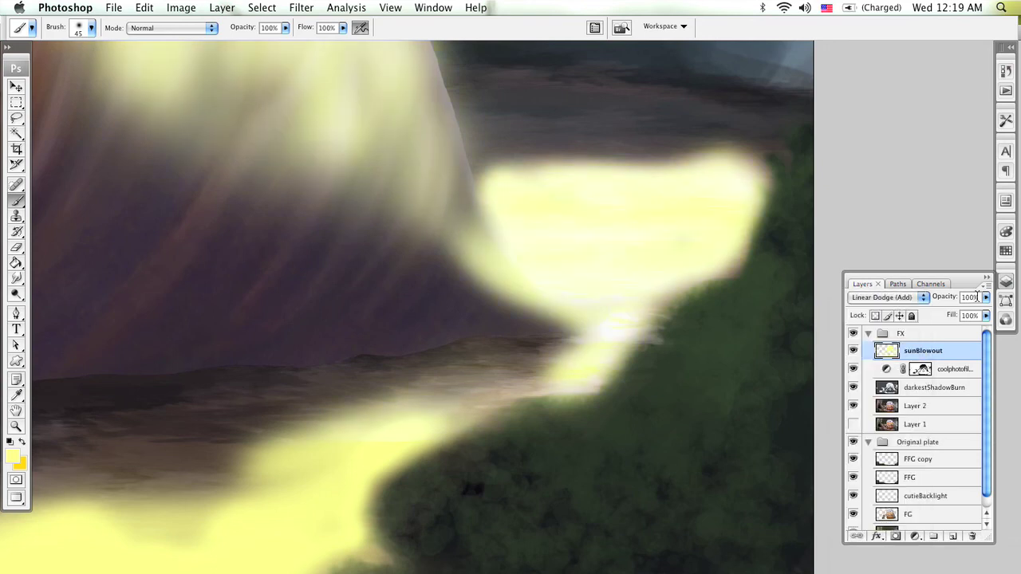
pyautogui.click(985, 297)
pyautogui.moveTo(946, 315); pyautogui.dragTo(937, 316)
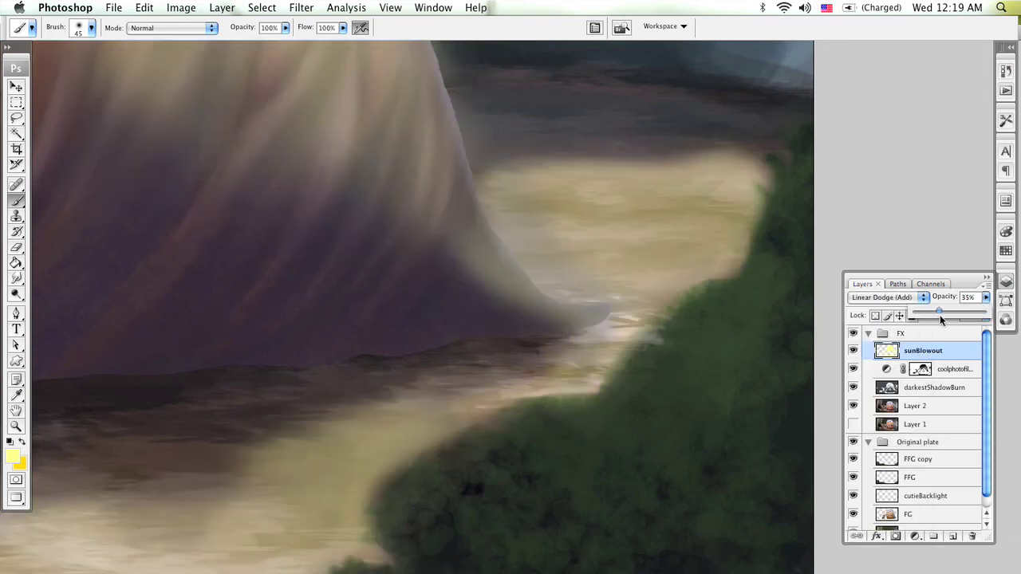
pyautogui.click(928, 357)
# Choose the 200-pixel textured spatter brush and reduce its size to 30
pyautogui.rightClick(551, 364)
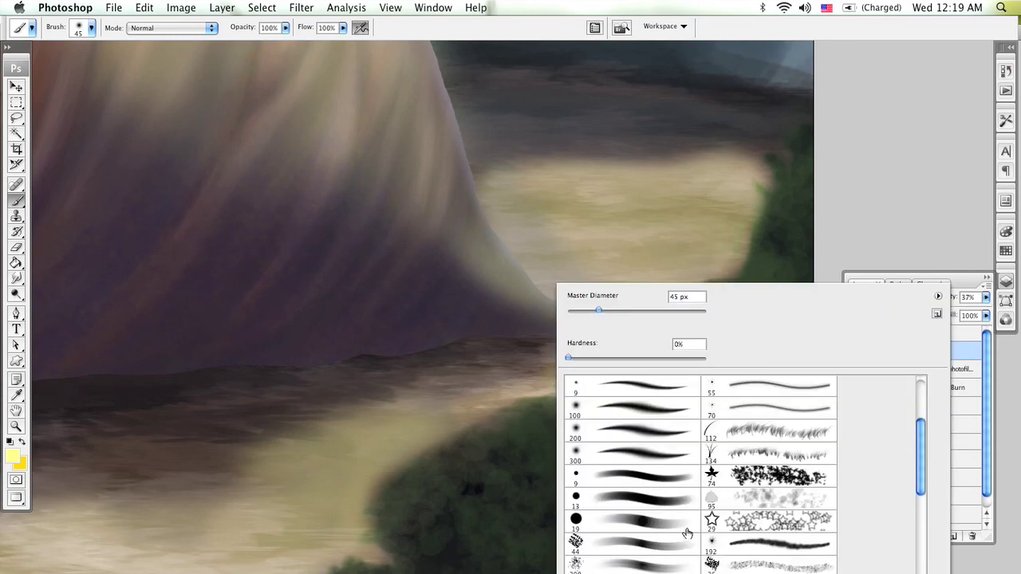
pyautogui.click(621, 562)
pyautogui.press('Return')
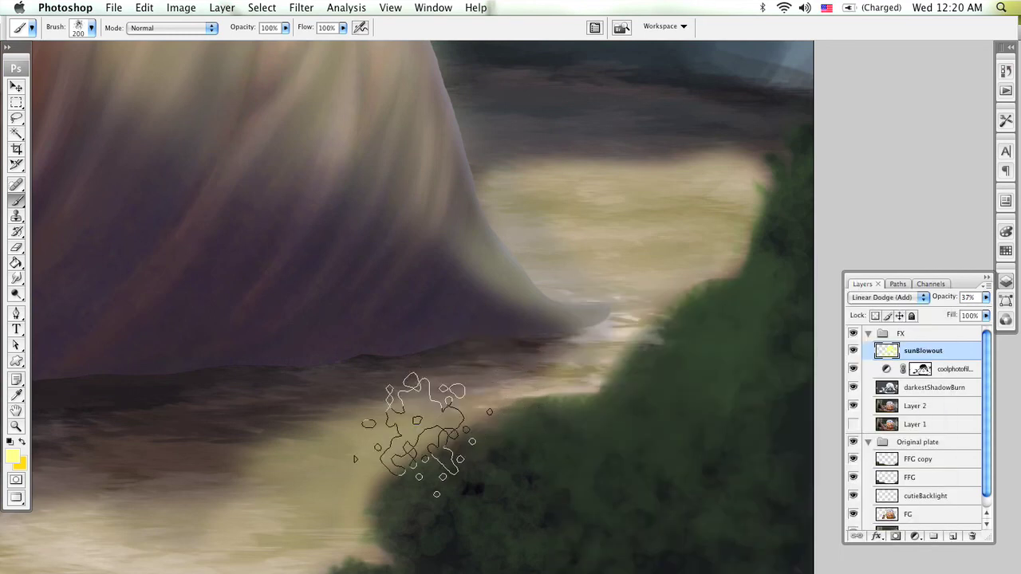
pyautogui.press('[')
pyautogui.press('[')
pyautogui.press('[')
pyautogui.press('[')
pyautogui.press('[')
pyautogui.press('[')
pyautogui.press('[')
pyautogui.press('[')
pyautogui.press('[')
pyautogui.press('[')
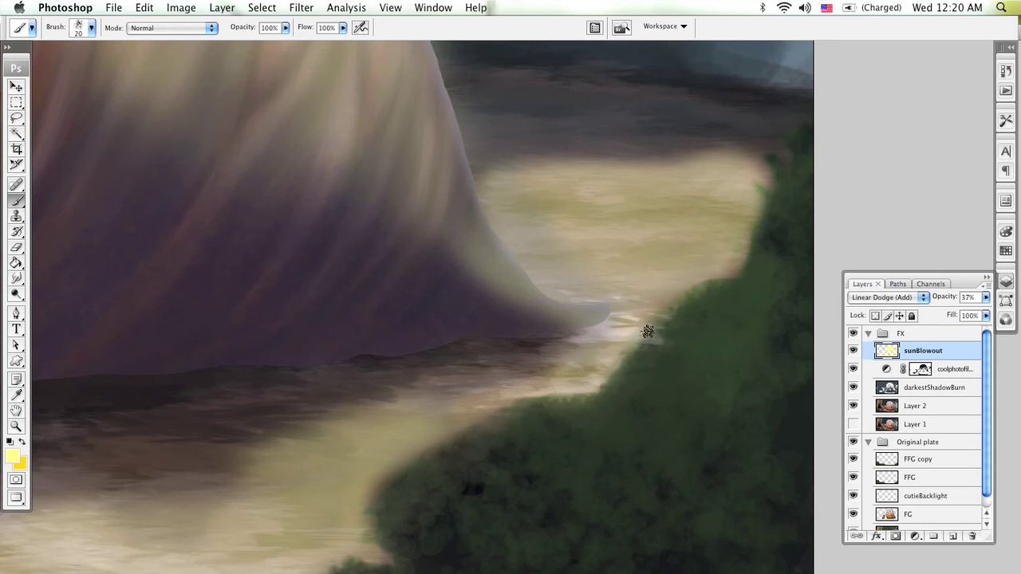
pyautogui.press(']')
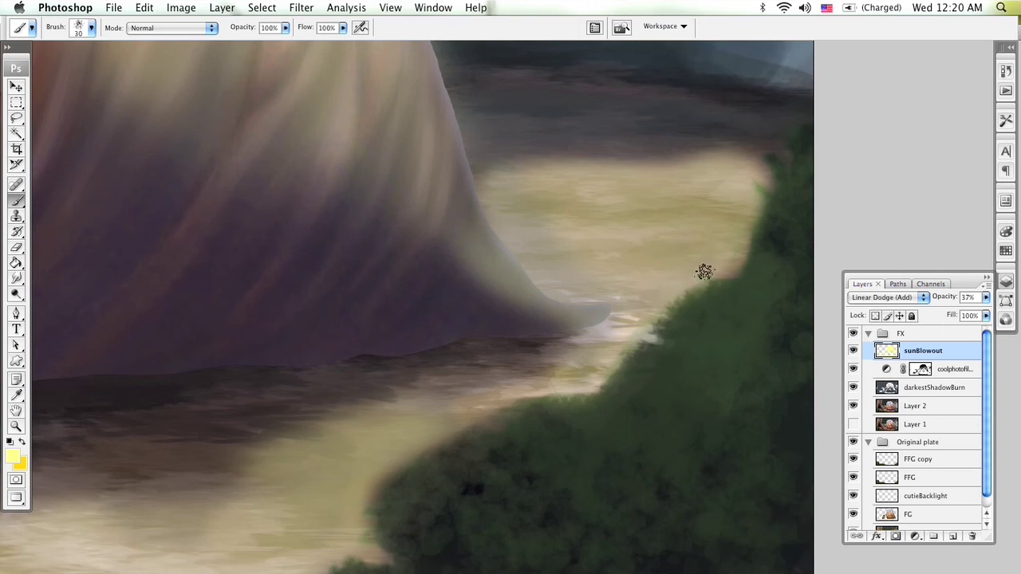
# Paint light yellow sunlight on sunBlowout along the foreground bush edges, from the large creature's tail across to the bush by the tree
pyautogui.moveTo(719, 261); pyautogui.dragTo(548, 376)
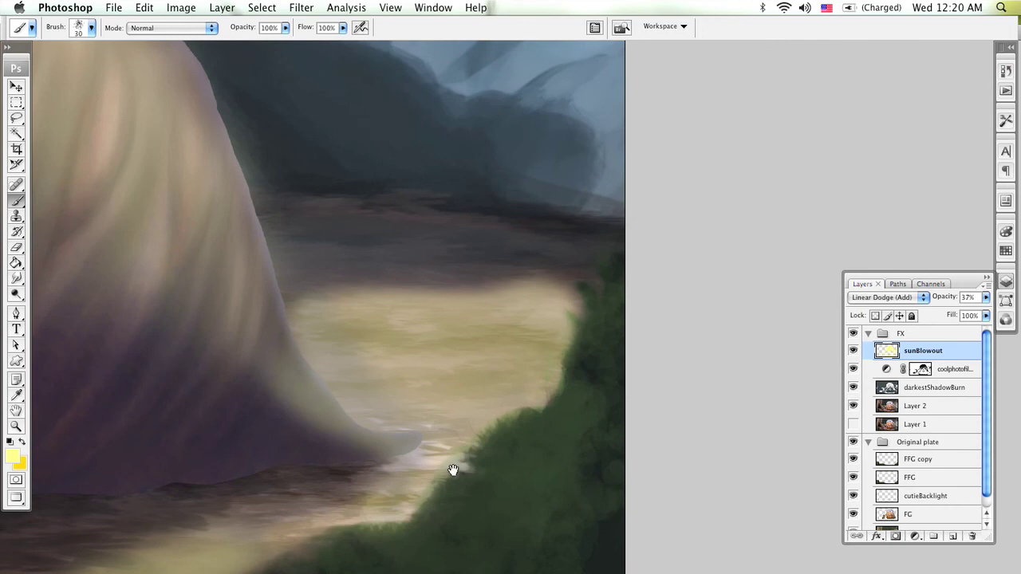
pyautogui.moveTo(517, 423); pyautogui.dragTo(647, 317)
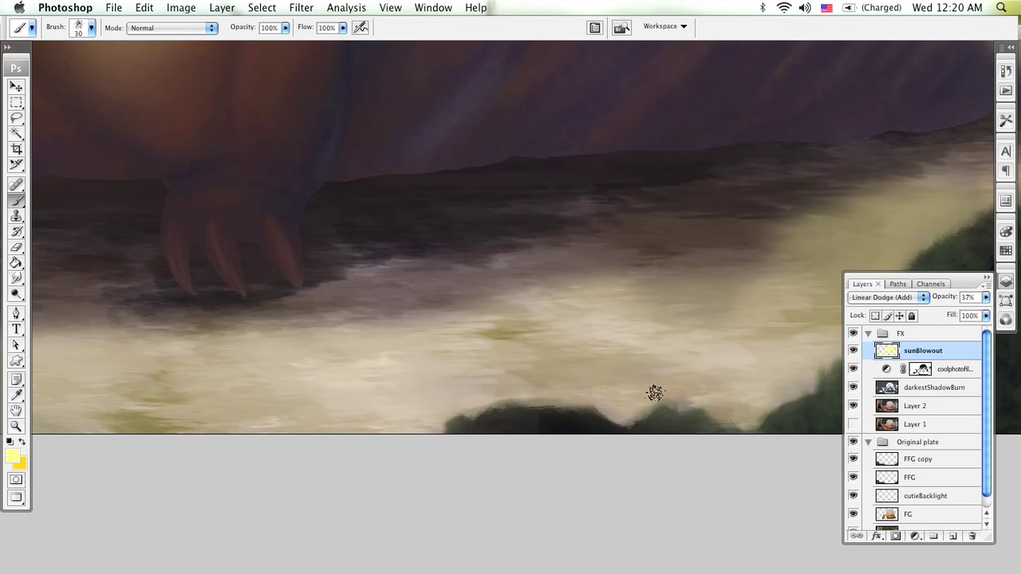
pyautogui.moveTo(292, 442)
pyautogui.mouseDown()
pyautogui.moveTo(516, 423)
pyautogui.moveTo(482, 463)
pyautogui.moveTo(551, 340)
pyautogui.mouseUp()
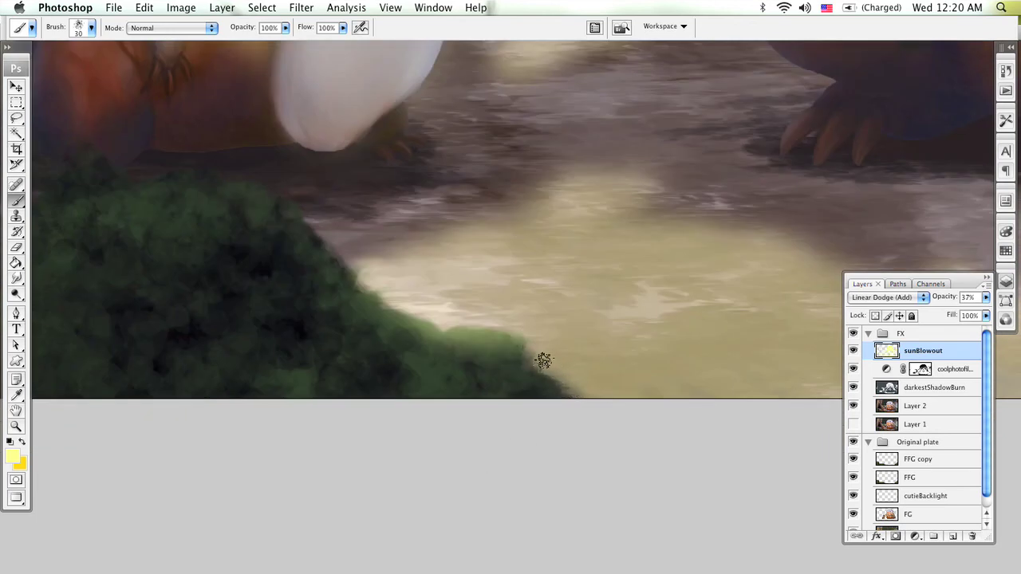
pyautogui.scroll(5, 543, 361)
pyautogui.hscroll(-5, 544, 361)
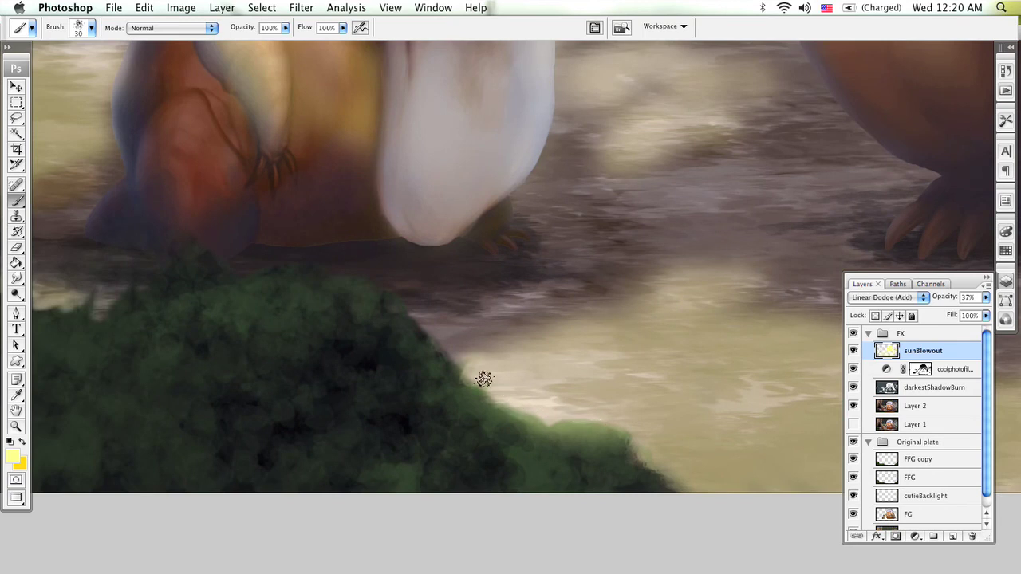
pyautogui.hscroll(-15, 456, 364)
pyautogui.scroll(2, 456, 365)
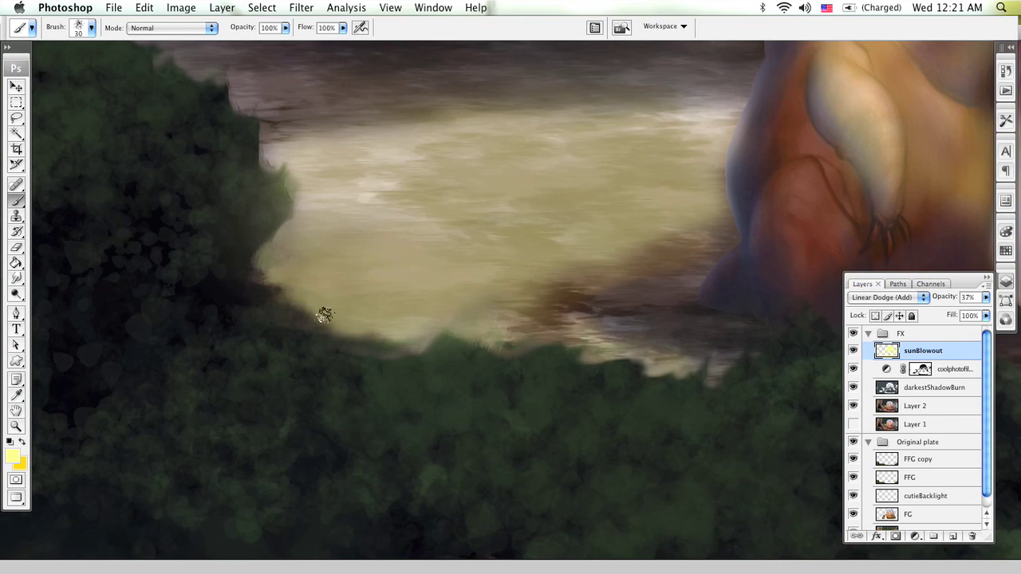
pyautogui.moveTo(339, 316); pyautogui.dragTo(520, 349)
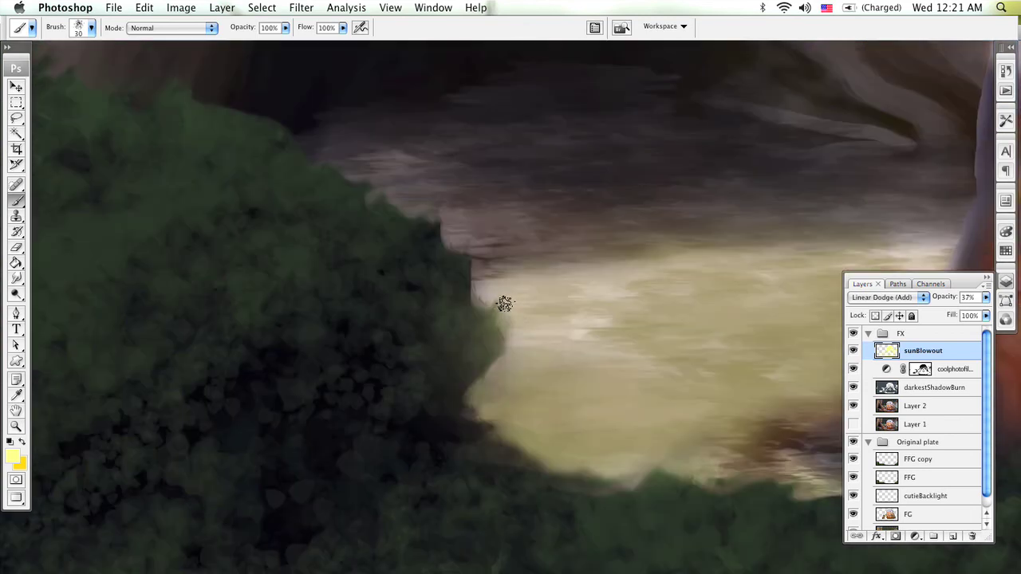
pyautogui.moveTo(471, 321)
pyautogui.mouseDown()
pyautogui.moveTo(551, 407)
pyautogui.moveTo(529, 343)
pyautogui.mouseUp()
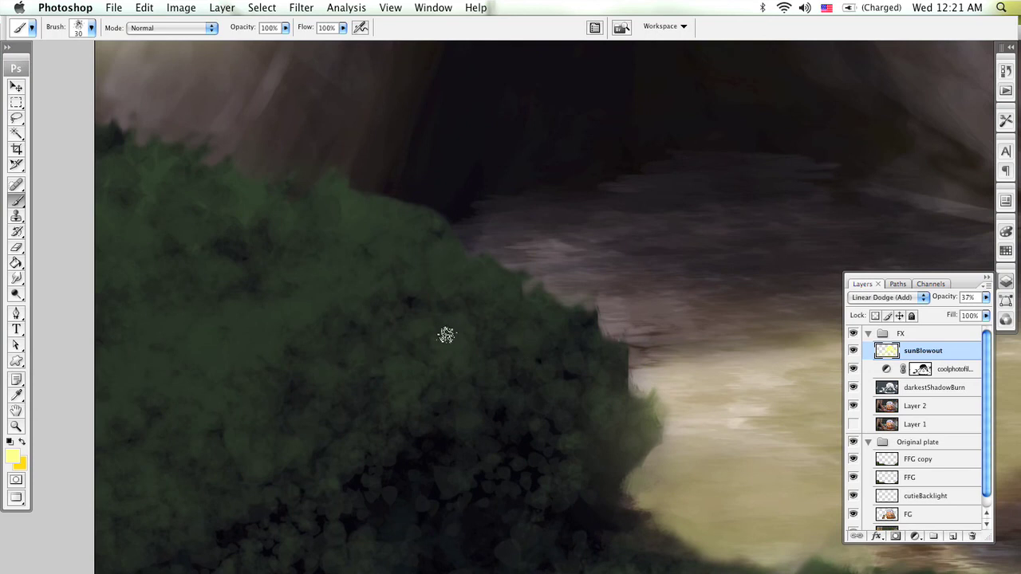
pyautogui.press('z')
pyautogui.keyDown('alt'); pyautogui.click(505, 360); pyautogui.keyUp('alt')
pyautogui.keyDown('alt'); pyautogui.click(585, 421); pyautogui.keyUp('alt')
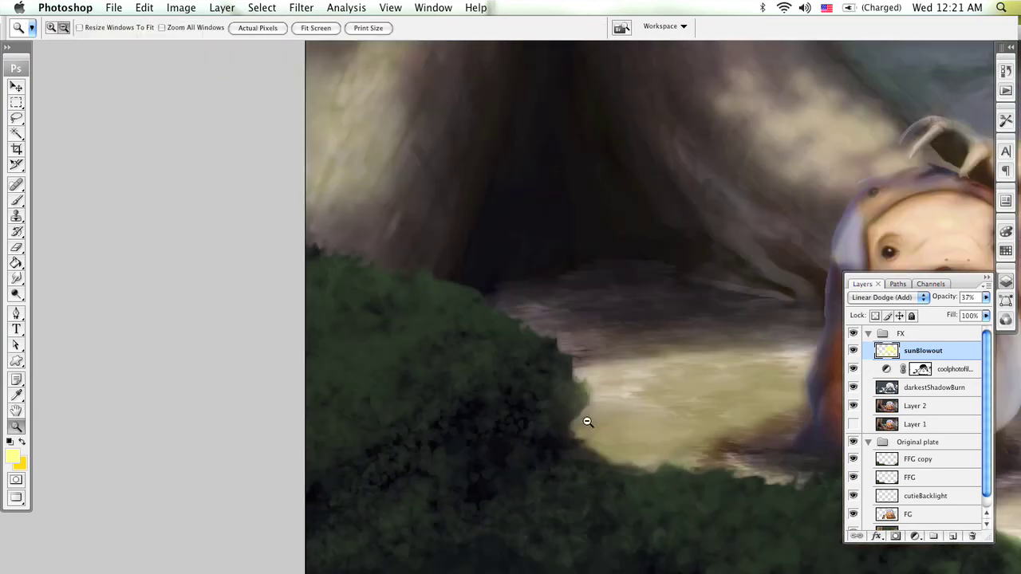
# Load the foreground bush selection, hide its outline, and add a new layer above sunBlowout
pyautogui.keyDown('alt'); pyautogui.click(604, 431); pyautogui.keyUp('alt')
pyautogui.keyDown('alt'); pyautogui.click(638, 406); pyautogui.keyUp('alt')
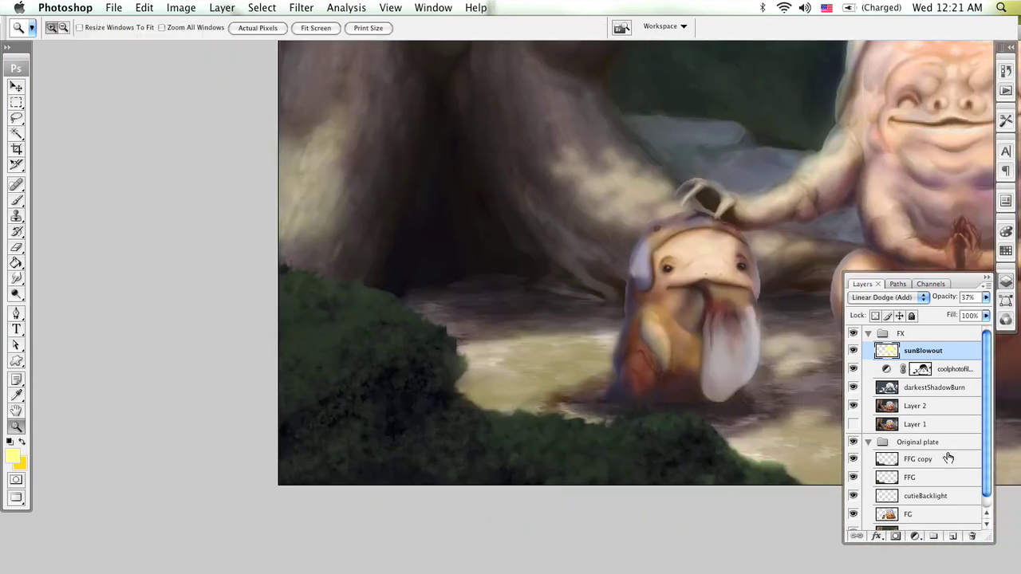
pyautogui.scroll(-1, 989, 475)
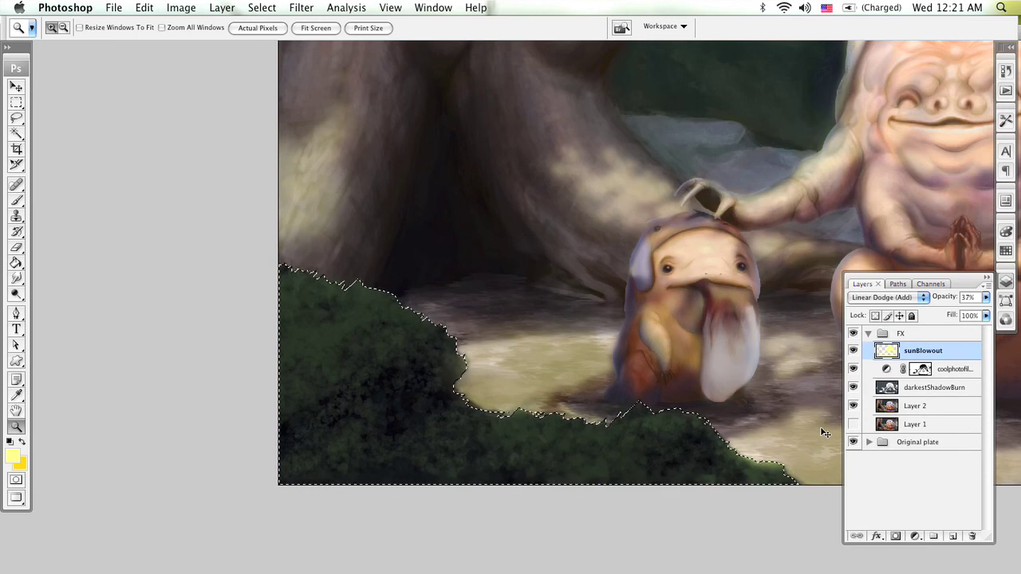
pyautogui.press('super+h')
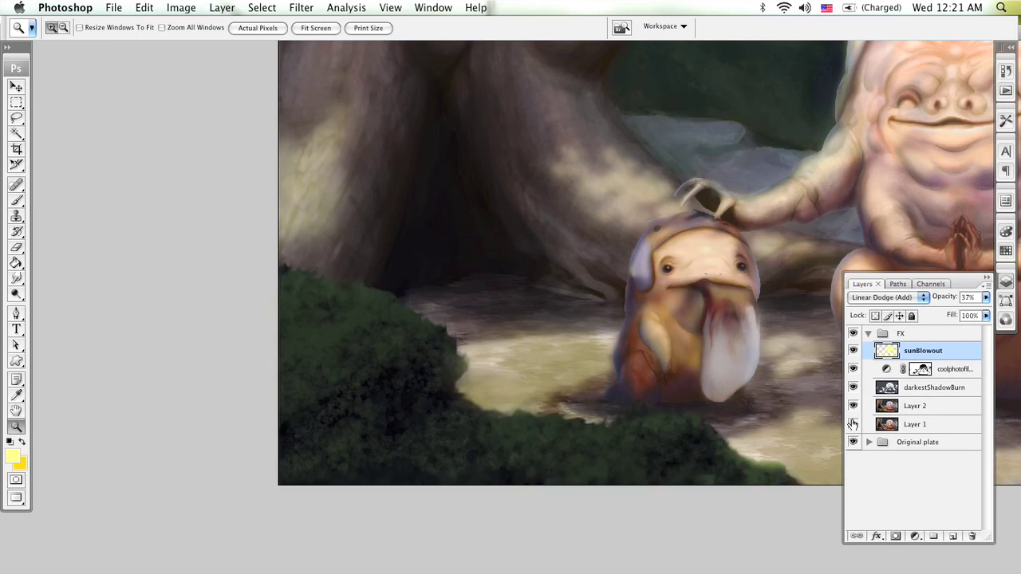
pyautogui.click(953, 537)
# Choose the textured spatter brush at size 175 and paint light yellow sunlight along the bush edges near the small creature
pyautogui.press('b')
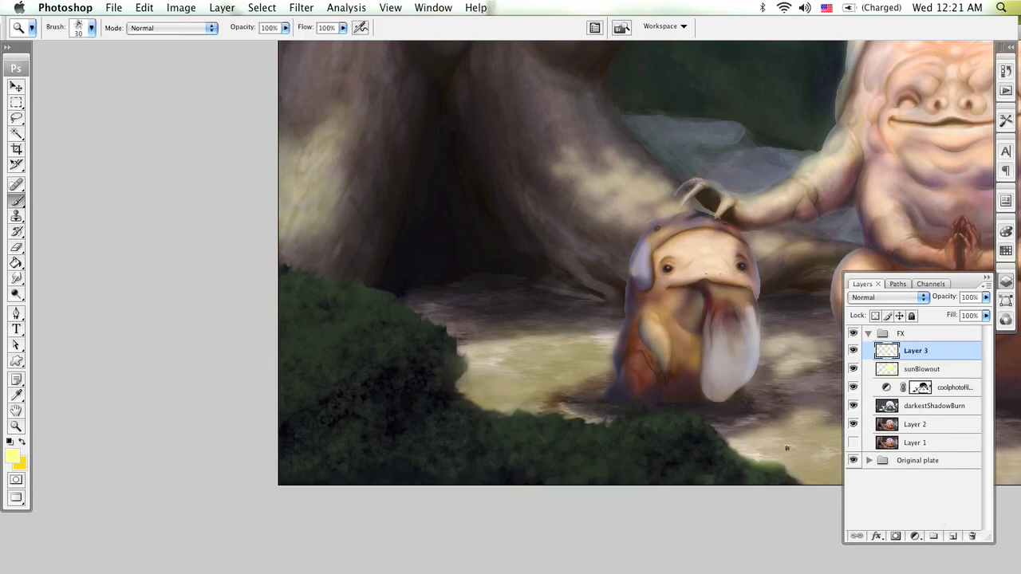
pyautogui.rightClick(488, 361)
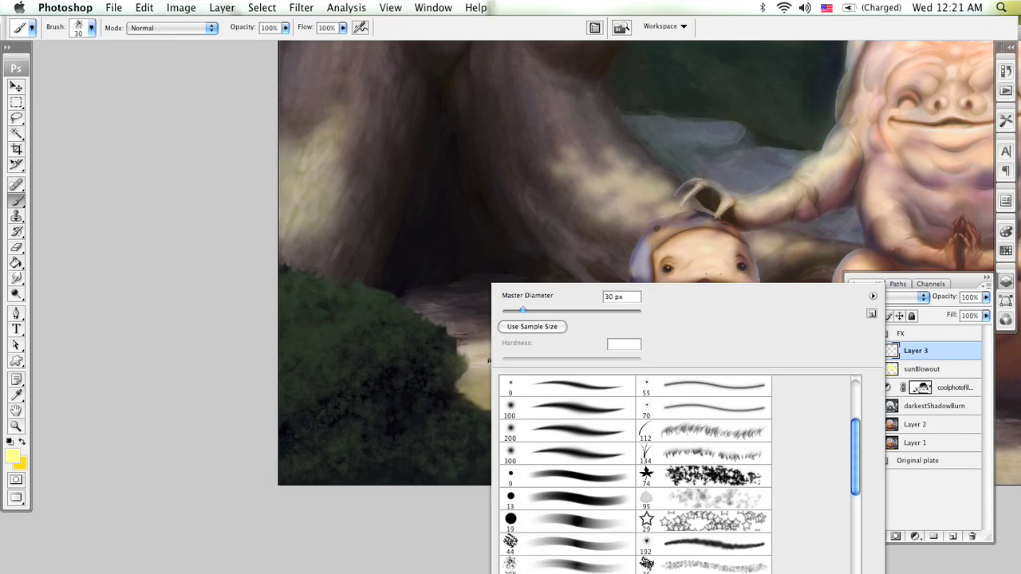
pyautogui.click(555, 564)
pyautogui.press('Return')
pyautogui.moveTo(453, 369)
pyautogui.mouseDown()
pyautogui.moveTo(469, 340)
pyautogui.moveTo(435, 344)
pyautogui.moveTo(465, 347)
pyautogui.moveTo(447, 362)
pyautogui.moveTo(441, 334)
pyautogui.moveTo(417, 381)
pyautogui.moveTo(468, 403)
pyautogui.moveTo(427, 383)
pyautogui.moveTo(427, 344)
pyautogui.moveTo(479, 402)
pyautogui.moveTo(425, 367)
pyautogui.moveTo(416, 334)
pyautogui.moveTo(472, 361)
pyautogui.moveTo(444, 371)
pyautogui.moveTo(474, 393)
pyautogui.moveTo(473, 407)
pyautogui.moveTo(491, 404)
pyautogui.moveTo(469, 398)
pyautogui.moveTo(519, 417)
pyautogui.moveTo(557, 409)
pyautogui.moveTo(576, 415)
pyautogui.moveTo(577, 436)
pyautogui.moveTo(620, 427)
pyautogui.moveTo(638, 404)
pyautogui.moveTo(721, 444)
pyautogui.moveTo(699, 445)
pyautogui.moveTo(740, 449)
pyautogui.moveTo(769, 468)
pyautogui.moveTo(659, 461)
pyautogui.moveTo(502, 443)
pyautogui.mouseUp()
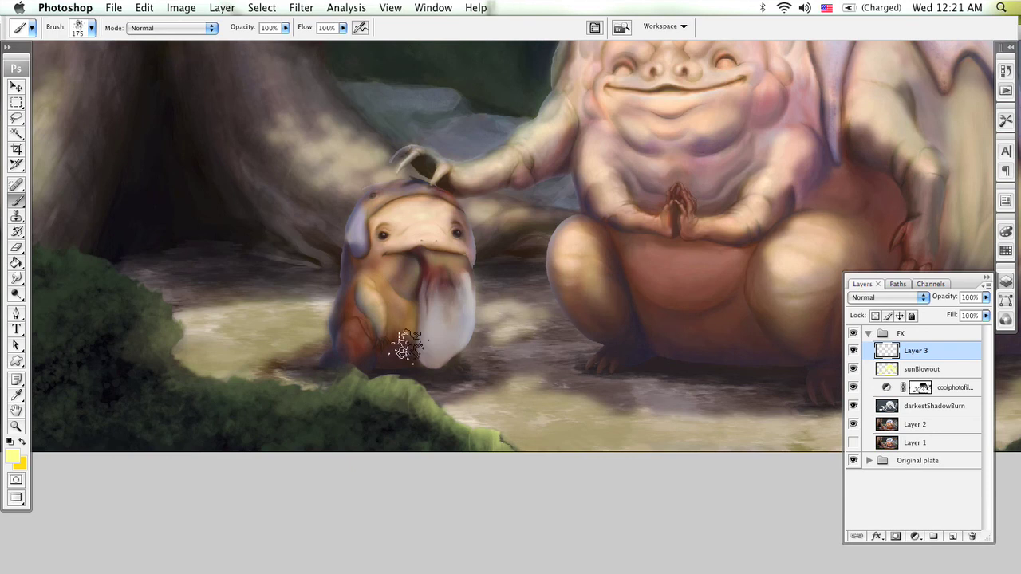
pyautogui.moveTo(291, 341); pyautogui.dragTo(515, 397)
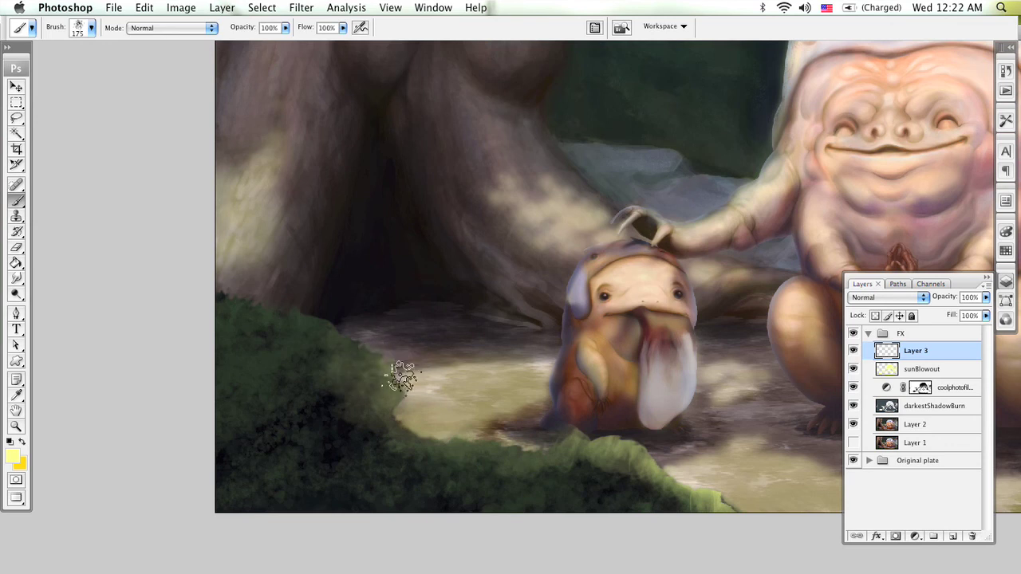
pyautogui.moveTo(400, 396)
pyautogui.mouseDown()
pyautogui.moveTo(377, 420)
pyautogui.moveTo(388, 428)
pyautogui.moveTo(412, 415)
pyautogui.moveTo(428, 429)
pyautogui.moveTo(399, 398)
pyautogui.moveTo(404, 370)
pyautogui.moveTo(378, 394)
pyautogui.moveTo(379, 375)
pyautogui.moveTo(406, 346)
pyautogui.moveTo(373, 408)
pyautogui.moveTo(377, 422)
pyautogui.moveTo(441, 433)
pyautogui.moveTo(464, 422)
pyautogui.moveTo(521, 432)
pyautogui.moveTo(523, 445)
pyautogui.moveTo(469, 432)
pyautogui.mouseUp()
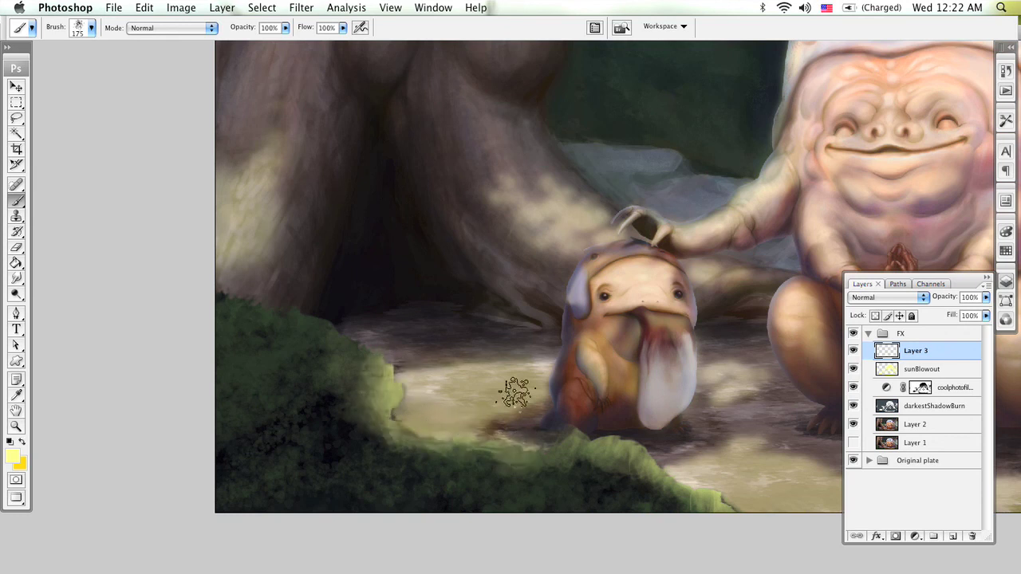
# Paint light yellow sunlight on Layer 3 over the foreground bush beside the large creature's tail, varying the spatter brush size
pyautogui.hscroll(15, 469, 433)
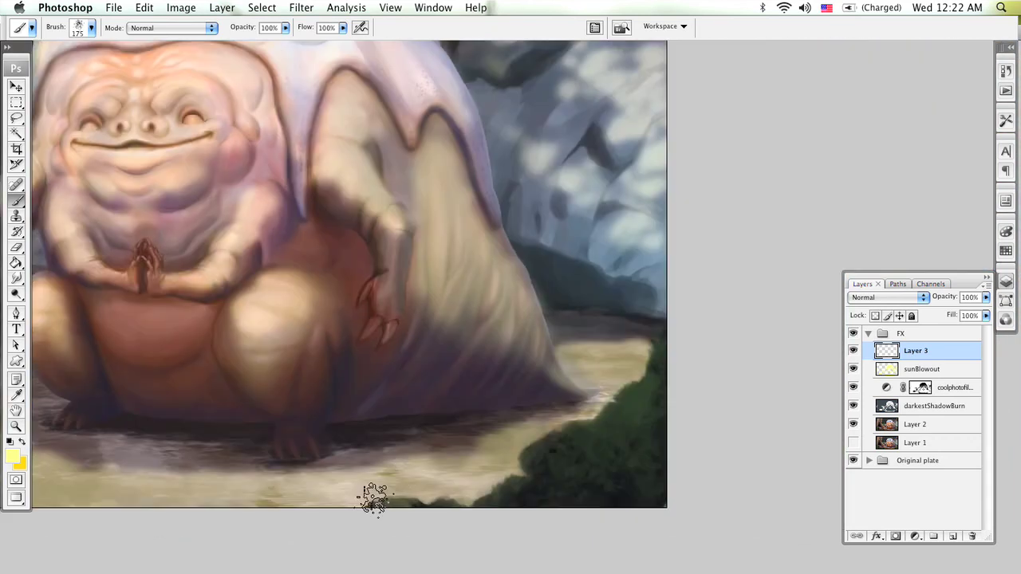
pyautogui.moveTo(373, 499); pyautogui.dragTo(439, 492)
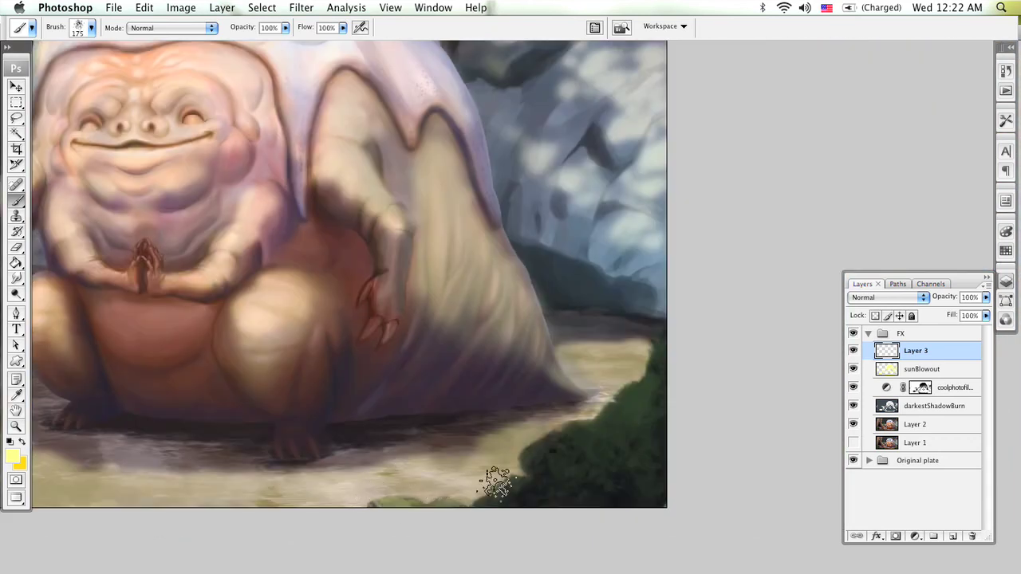
pyautogui.moveTo(571, 415)
pyautogui.mouseDown()
pyautogui.moveTo(548, 430)
pyautogui.moveTo(538, 446)
pyautogui.moveTo(555, 463)
pyautogui.moveTo(523, 473)
pyautogui.moveTo(526, 484)
pyautogui.moveTo(560, 468)
pyautogui.moveTo(561, 484)
pyautogui.moveTo(519, 492)
pyautogui.mouseUp()
pyautogui.press('[')
pyautogui.press('[')
pyautogui.press('[')
pyautogui.press('[')
pyautogui.press('[')
pyautogui.press(']')
pyautogui.press(']')
pyautogui.press(']')
pyautogui.press(']')
pyautogui.press(']')
pyautogui.moveTo(595, 411)
pyautogui.mouseDown()
pyautogui.moveTo(628, 375)
pyautogui.moveTo(640, 394)
pyautogui.moveTo(607, 462)
pyautogui.moveTo(602, 432)
pyautogui.moveTo(594, 450)
pyautogui.moveTo(569, 452)
pyautogui.mouseUp()
pyautogui.press('[')
pyautogui.press('[')
pyautogui.press('[')
pyautogui.press('[')
pyautogui.press(']')
pyautogui.press(']')
pyautogui.press(']')
pyautogui.press(']')
pyautogui.press(']')
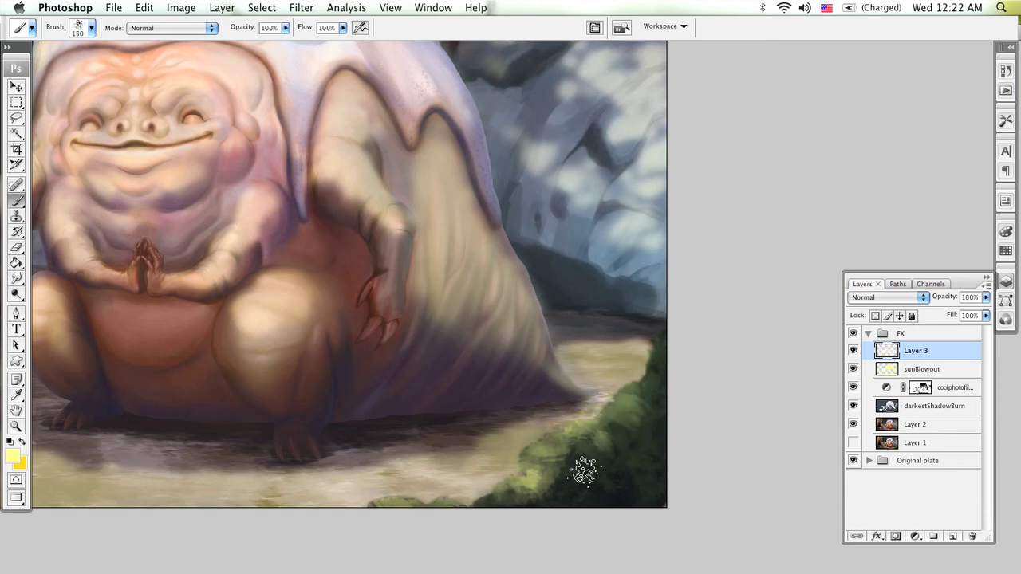
# Set Layer 3 to Linear Dodge (Add) with 44% opacity
pyautogui.moveTo(310, 388)
pyautogui.mouseDown()
pyautogui.moveTo(319, 455)
pyautogui.moveTo(547, 303)
pyautogui.moveTo(727, 301)
pyautogui.mouseUp()
pyautogui.click(922, 297)
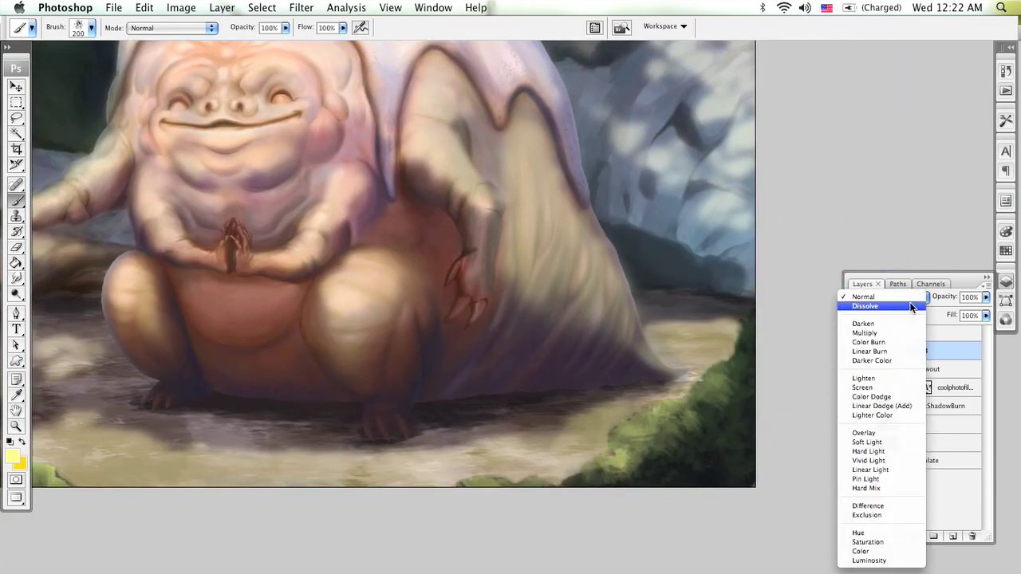
pyautogui.click(911, 406)
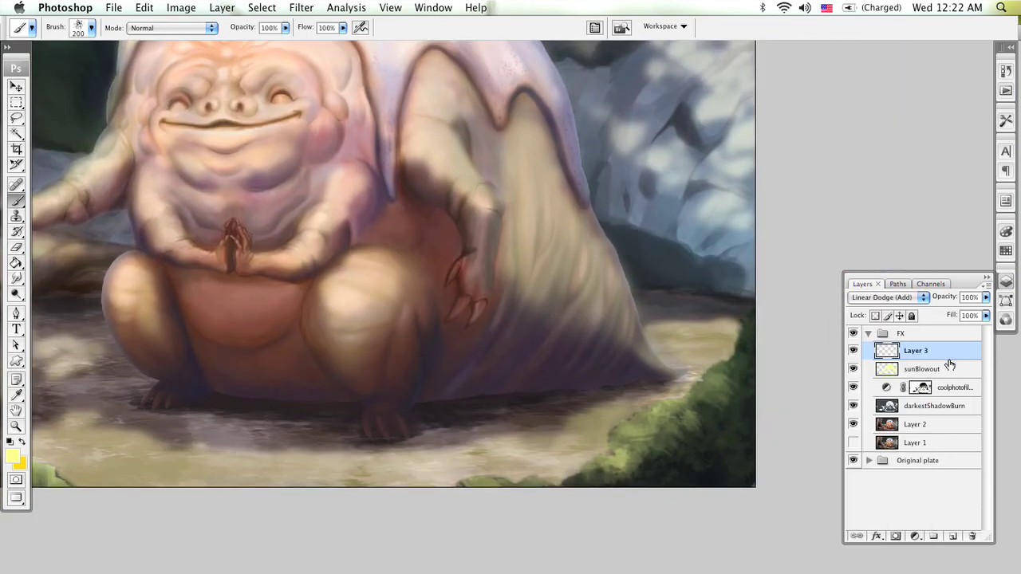
pyautogui.click(986, 297)
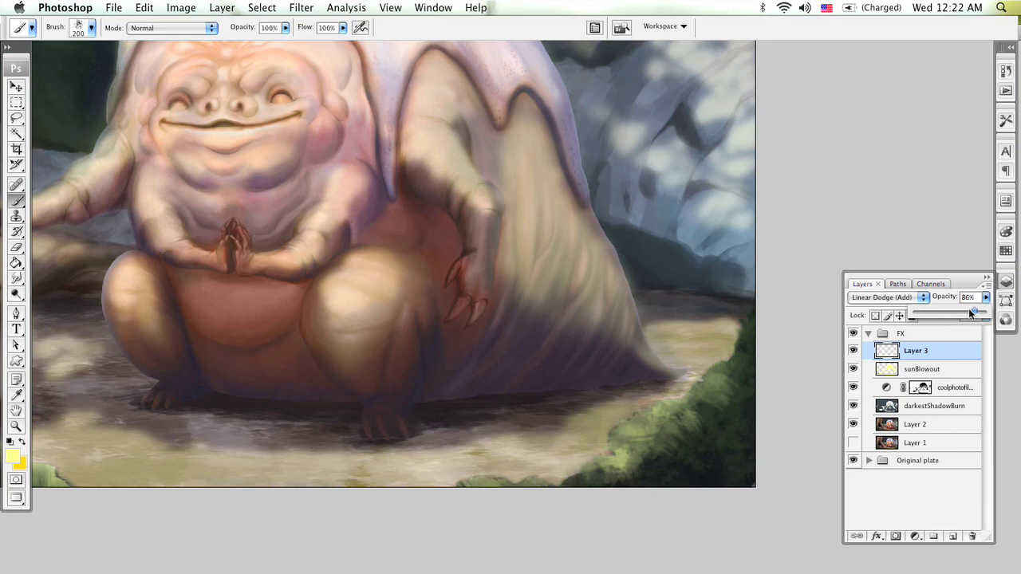
pyautogui.moveTo(930, 312); pyautogui.dragTo(944, 310)
# Add more light yellow spatter on Layer 3 along the bush by the tree and the bush by the large creature's tail
pyautogui.moveTo(271, 415); pyautogui.dragTo(703, 441)
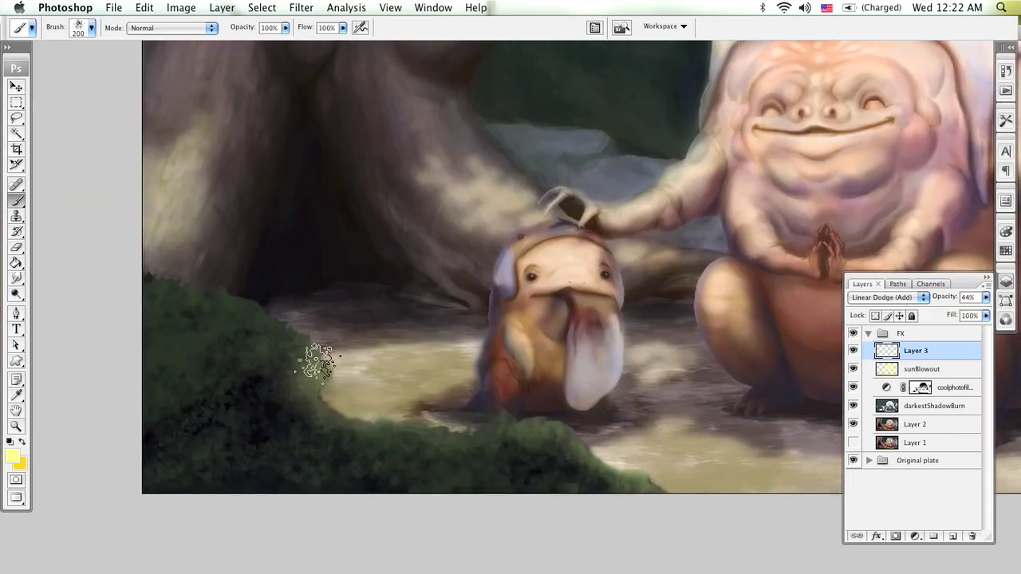
pyautogui.moveTo(292, 303)
pyautogui.mouseDown()
pyautogui.moveTo(276, 387)
pyautogui.moveTo(254, 414)
pyautogui.moveTo(258, 450)
pyautogui.moveTo(279, 430)
pyautogui.moveTo(310, 429)
pyautogui.moveTo(315, 440)
pyautogui.moveTo(301, 404)
pyautogui.moveTo(324, 424)
pyautogui.moveTo(299, 453)
pyautogui.moveTo(353, 442)
pyautogui.moveTo(522, 447)
pyautogui.moveTo(566, 465)
pyautogui.moveTo(584, 453)
pyautogui.moveTo(542, 424)
pyautogui.moveTo(565, 413)
pyautogui.moveTo(589, 472)
pyautogui.moveTo(606, 482)
pyautogui.moveTo(555, 472)
pyautogui.moveTo(497, 439)
pyautogui.moveTo(463, 431)
pyautogui.mouseUp()
pyautogui.hscroll(15, 319, 327)
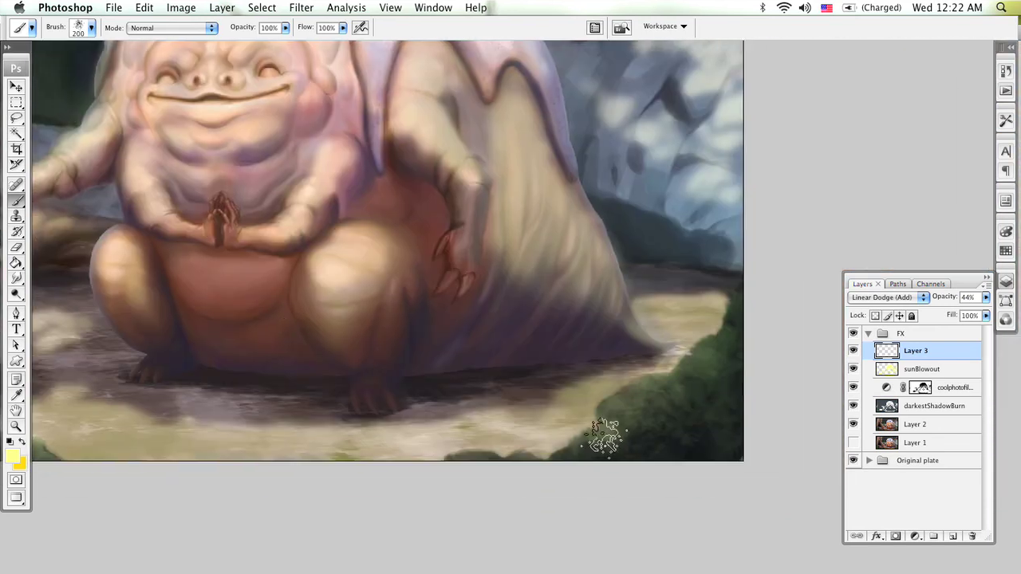
pyautogui.moveTo(604, 437)
pyautogui.mouseDown()
pyautogui.moveTo(581, 463)
pyautogui.moveTo(727, 309)
pyautogui.mouseUp()
pyautogui.moveTo(439, 429); pyautogui.dragTo(674, 447)
pyautogui.moveTo(532, 411); pyautogui.dragTo(605, 433)
# Examine the whole painting at several magnifications without the layer list covering it to judge the bush lighting
pyautogui.press('z')
pyautogui.keyDown('alt'); pyautogui.click(521, 374); pyautogui.keyUp('alt')
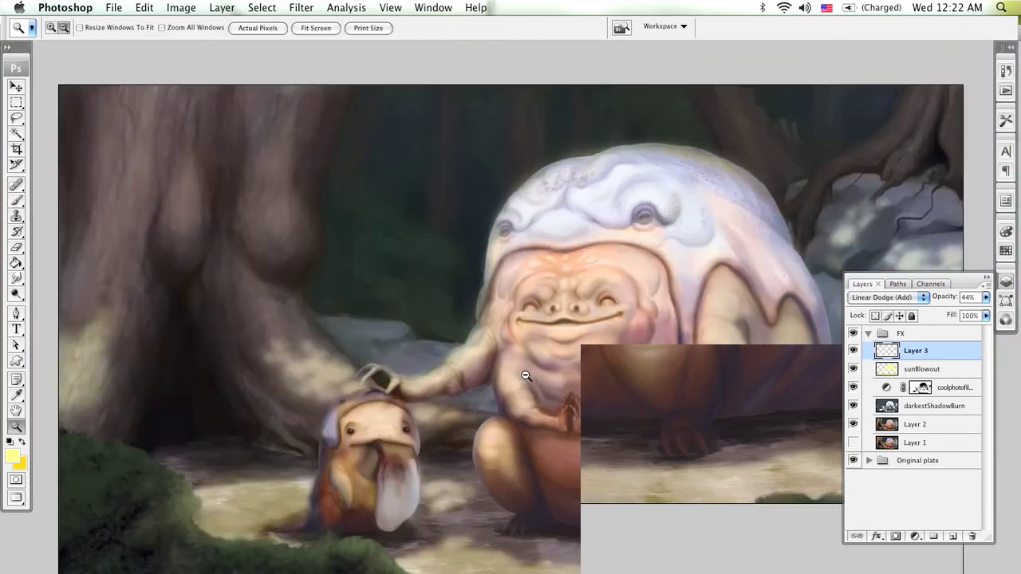
pyautogui.keyDown('alt'); pyautogui.click(530, 380); pyautogui.keyUp('alt')
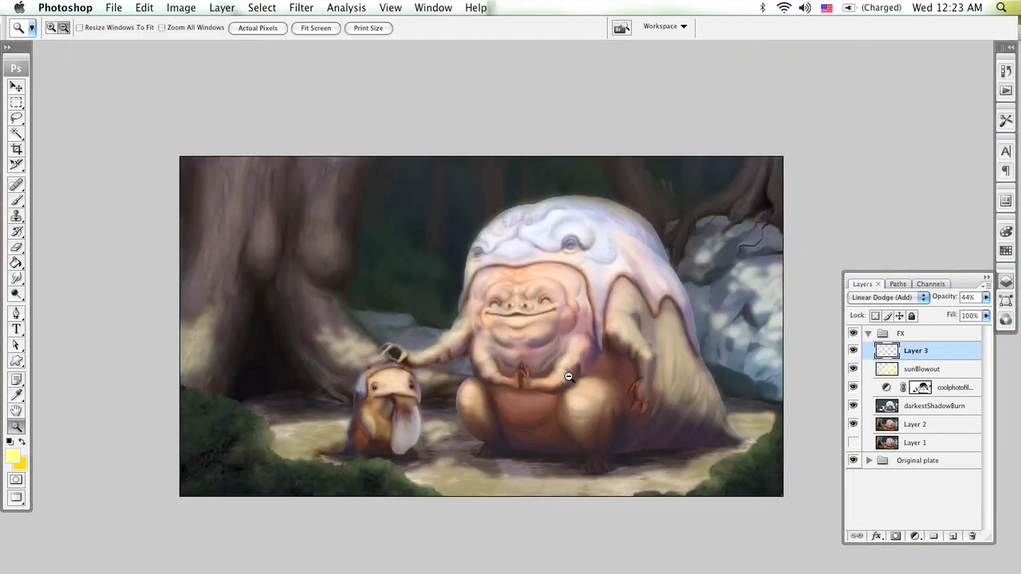
pyautogui.keyDown('alt'); pyautogui.click(582, 389); pyautogui.keyUp('alt')
pyautogui.keyDown('alt'); pyautogui.click(588, 394); pyautogui.keyUp('alt')
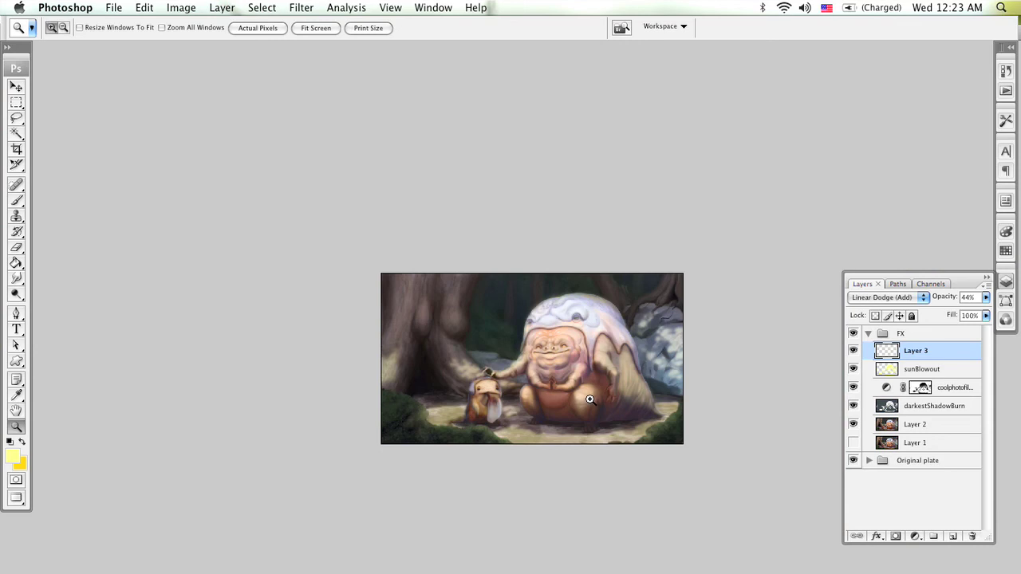
pyautogui.click(590, 400)
pyautogui.click(590, 395)
pyautogui.moveTo(590, 395)
pyautogui.mouseDown()
pyautogui.moveTo(667, 413)
pyautogui.moveTo(798, 365)
pyautogui.mouseUp()
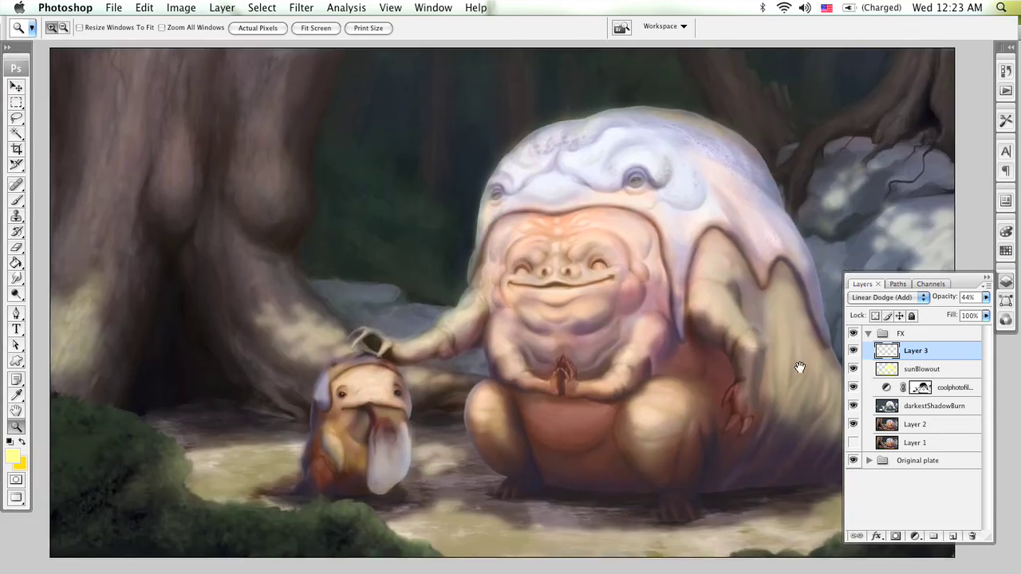
pyautogui.click(993, 277)
pyautogui.moveTo(739, 353); pyautogui.dragTo(782, 351)
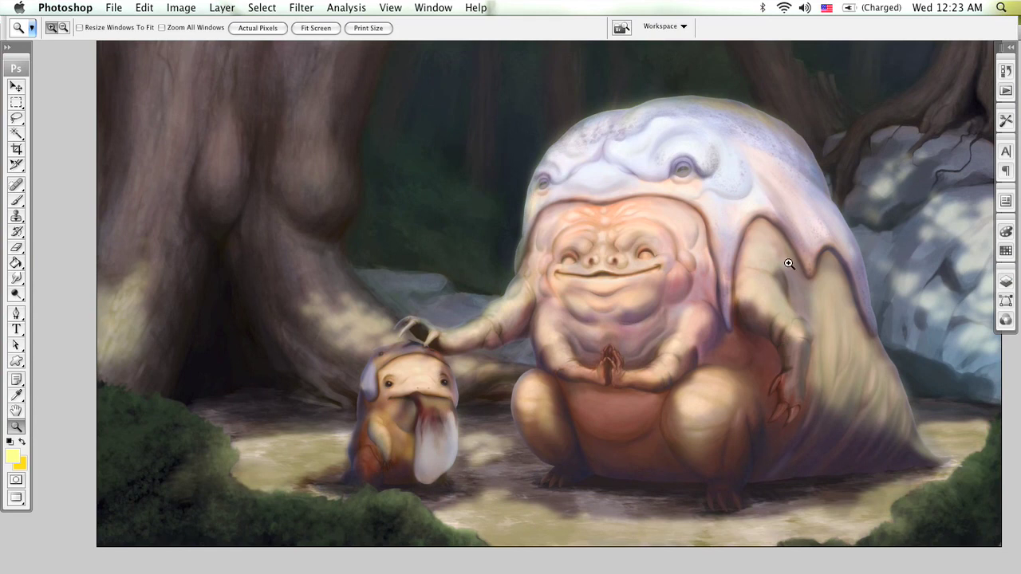
# Erase the sunBlowout light from inside the small creature's mouth with the 80-pixel spatter eraser
pyautogui.click(1005, 281)
pyautogui.click(924, 371)
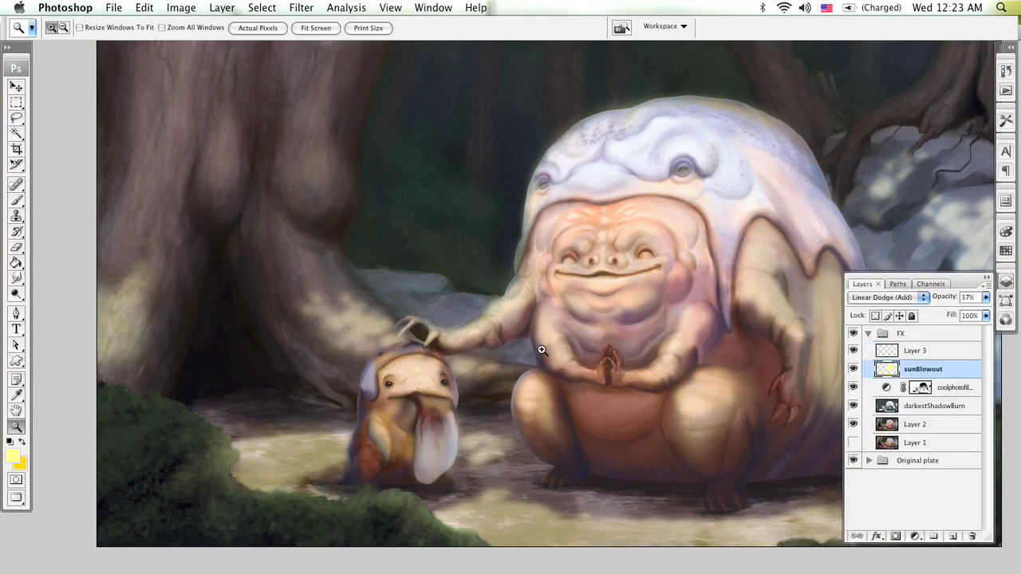
pyautogui.press('e')
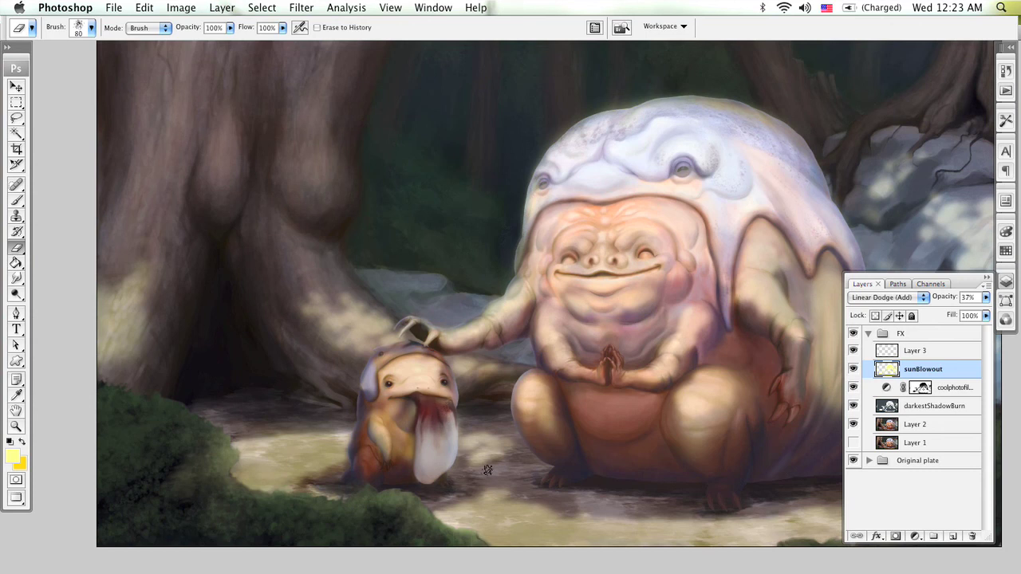
pyautogui.moveTo(525, 459); pyautogui.dragTo(453, 392)
# Dab tiny golden yellow highlights on sunBlowout inside the small creature's mouth with a 3-pixel brush
pyautogui.press('z')
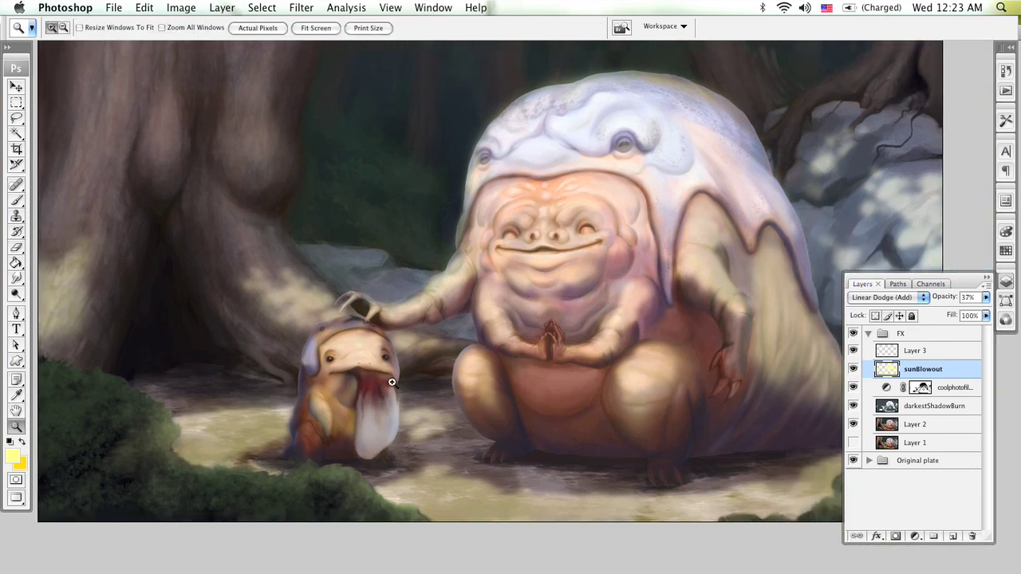
pyautogui.click(408, 406)
pyautogui.click(402, 406)
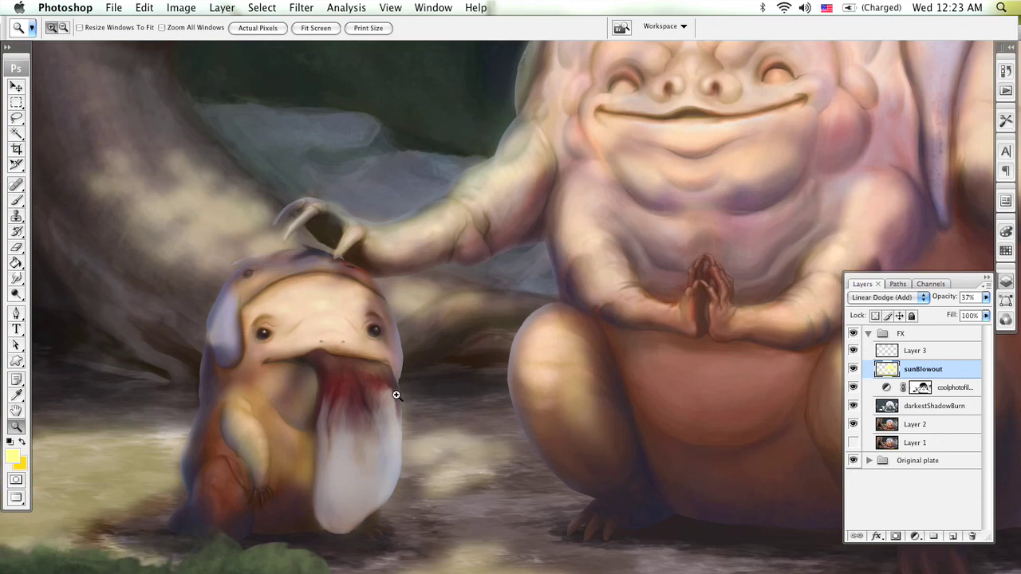
pyautogui.click(388, 387)
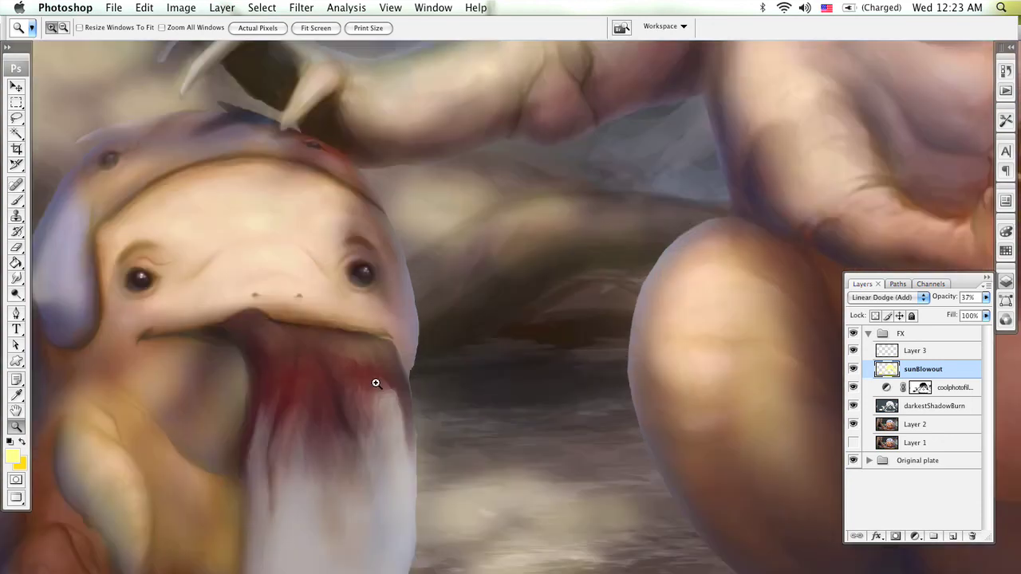
pyautogui.click(376, 383)
pyautogui.moveTo(374, 381); pyautogui.dragTo(558, 397)
pyautogui.press('b')
pyautogui.press('[')
pyautogui.press('[')
pyautogui.press('[')
pyautogui.press('[')
pyautogui.press('[')
pyautogui.press('[')
pyautogui.press('[')
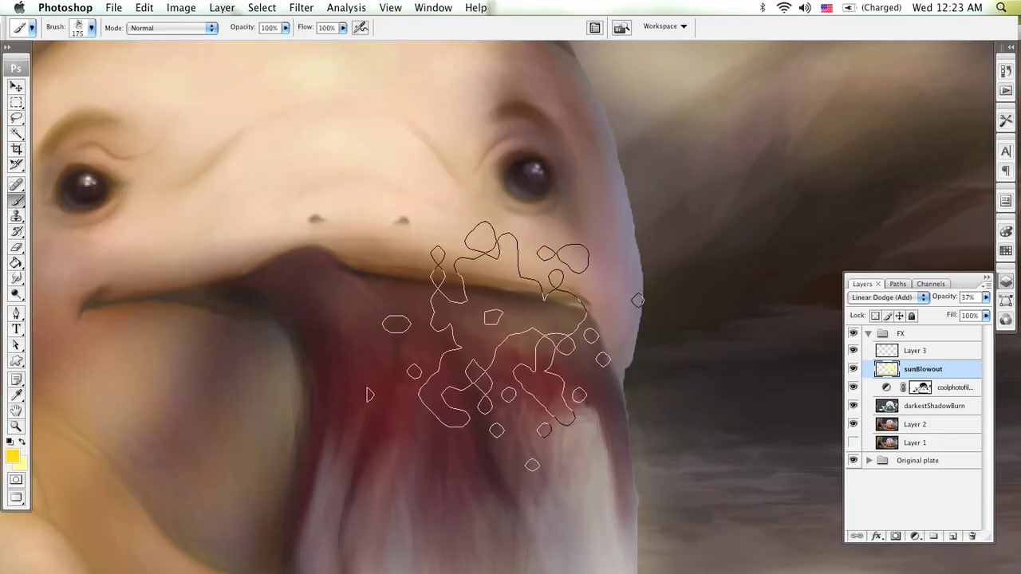
pyautogui.press('[')
pyautogui.press('[')
pyautogui.press('[')
pyautogui.press('[')
pyautogui.press('[')
pyautogui.press('[')
pyautogui.press('[')
pyautogui.press('[')
pyautogui.press('[')
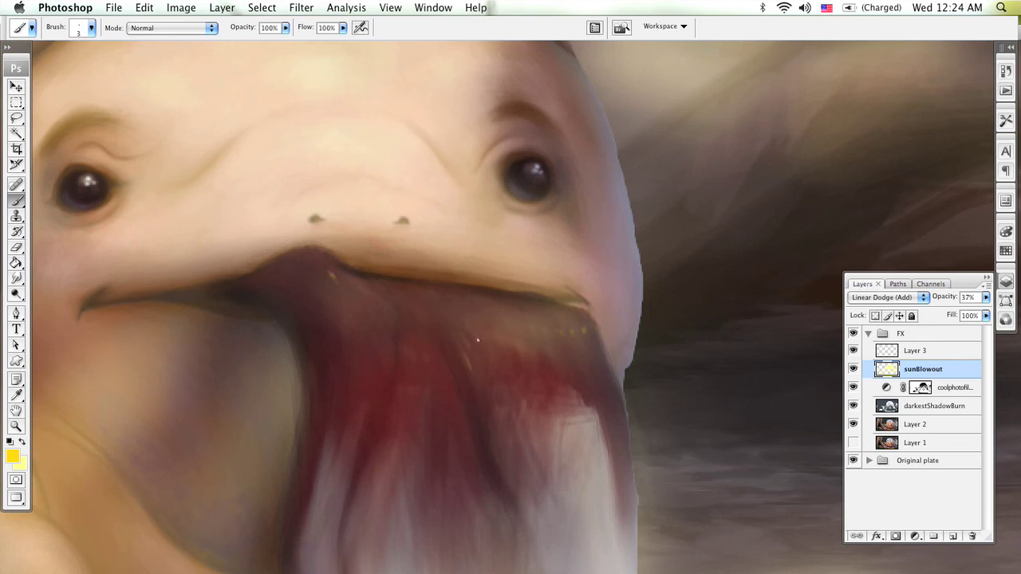
pyautogui.click(509, 327)
# Erase more of the sunBlowout light around the top of the small creature's tongue
pyautogui.press('super+minus')
pyautogui.press('super+minus')
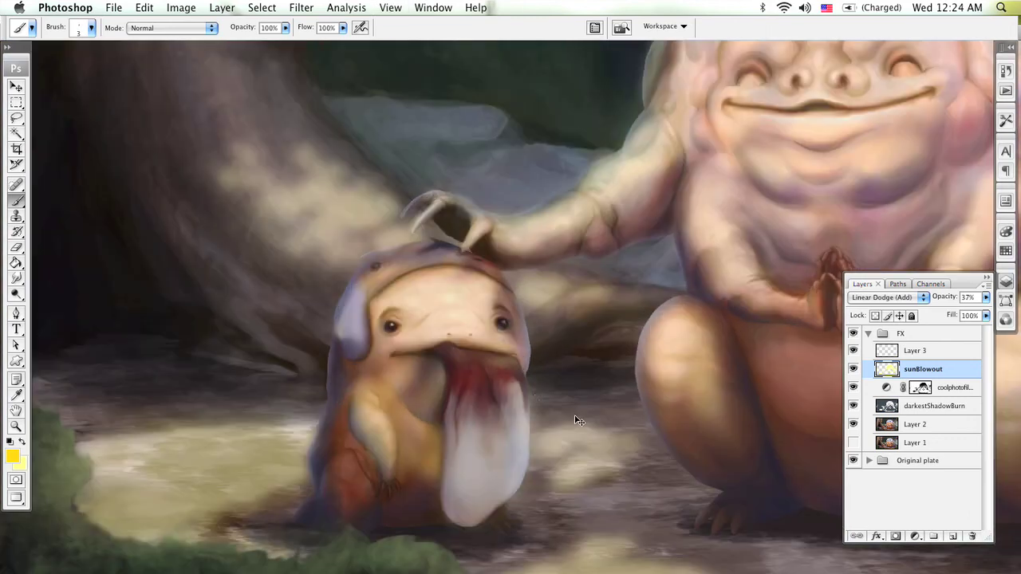
pyautogui.press('e')
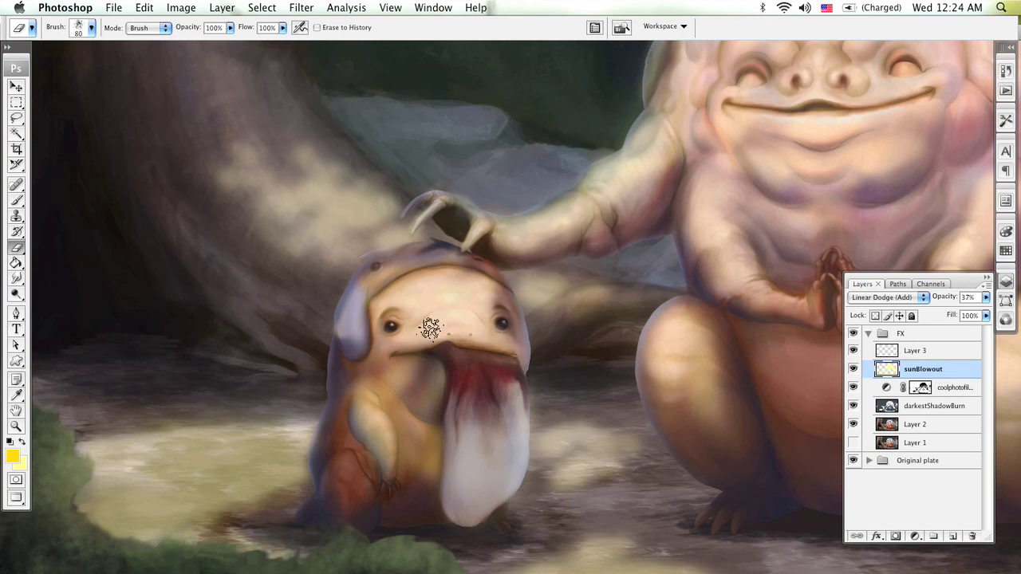
# Compare the whole painting with and without the sunBlowout layer
pyautogui.hscroll(3, 462, 366)
pyautogui.scroll(-1, 463, 367)
pyautogui.press('z')
pyautogui.keyDown('alt'); pyautogui.click(544, 376); pyautogui.keyUp('alt')
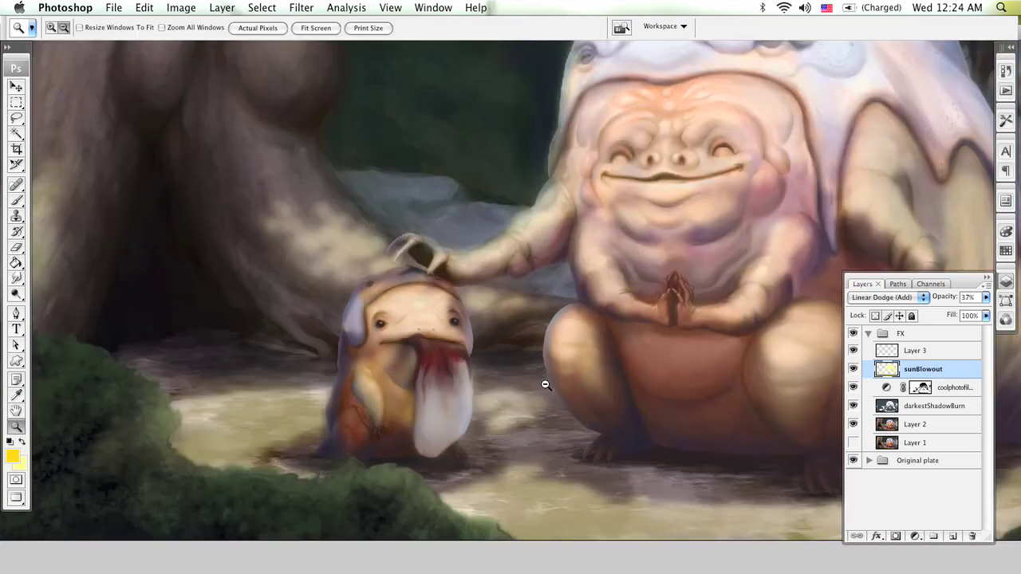
pyautogui.keyDown('alt'); pyautogui.click(543, 381); pyautogui.keyUp('alt')
pyautogui.moveTo(504, 367); pyautogui.dragTo(470, 308)
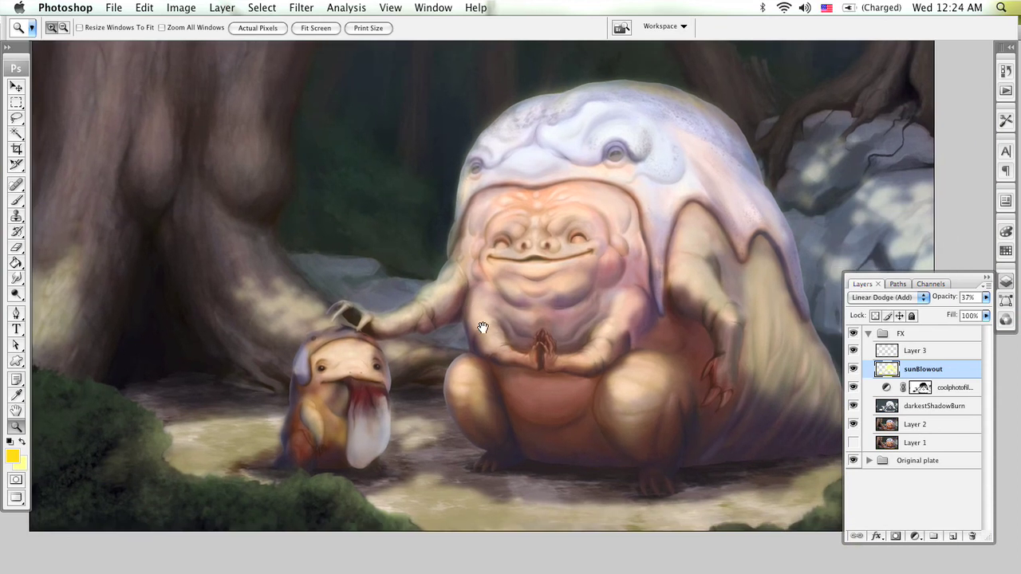
pyautogui.keyDown('alt'); pyautogui.click(552, 299); pyautogui.keyUp('alt')
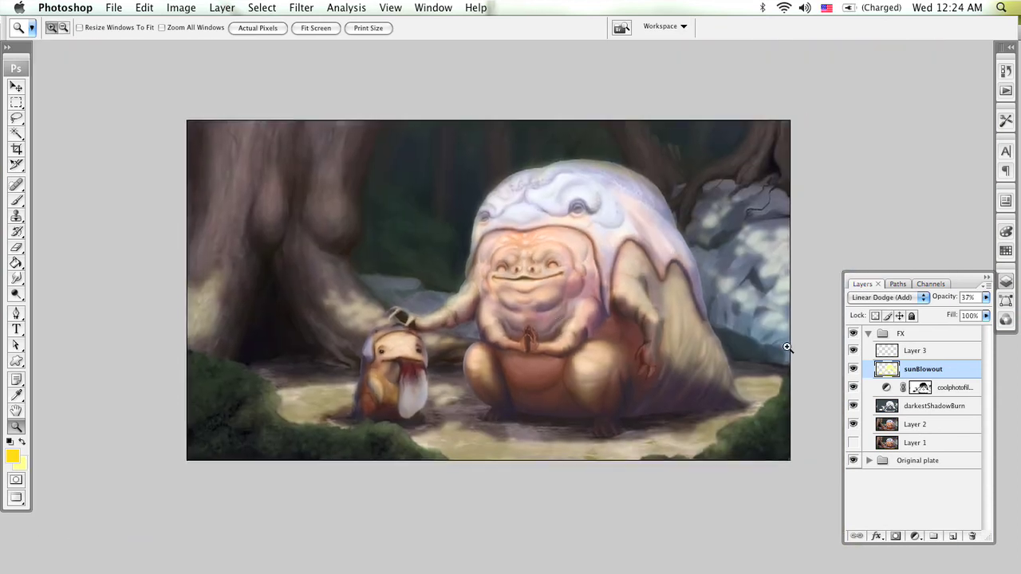
pyautogui.click(854, 369)
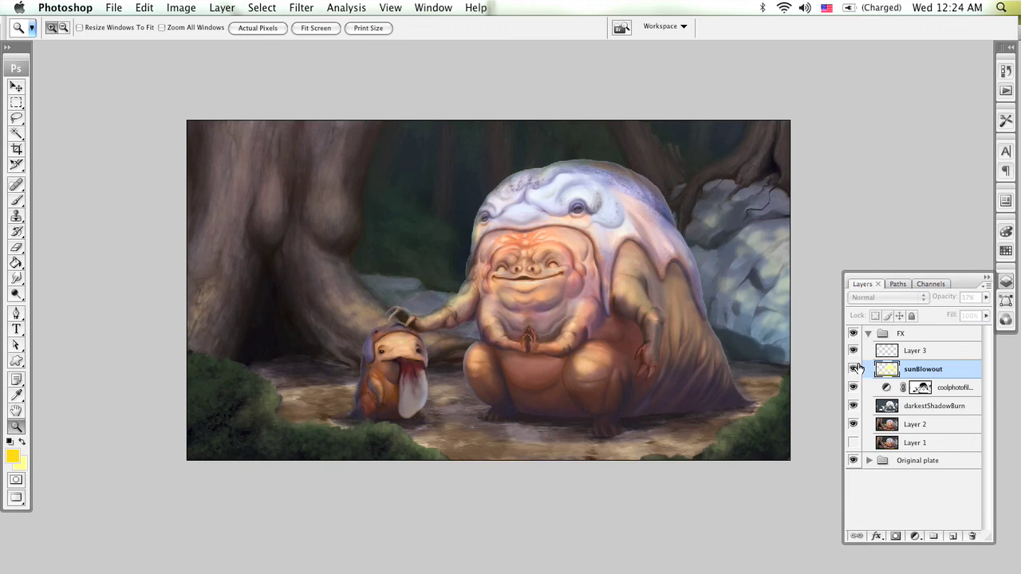
pyautogui.click(854, 369)
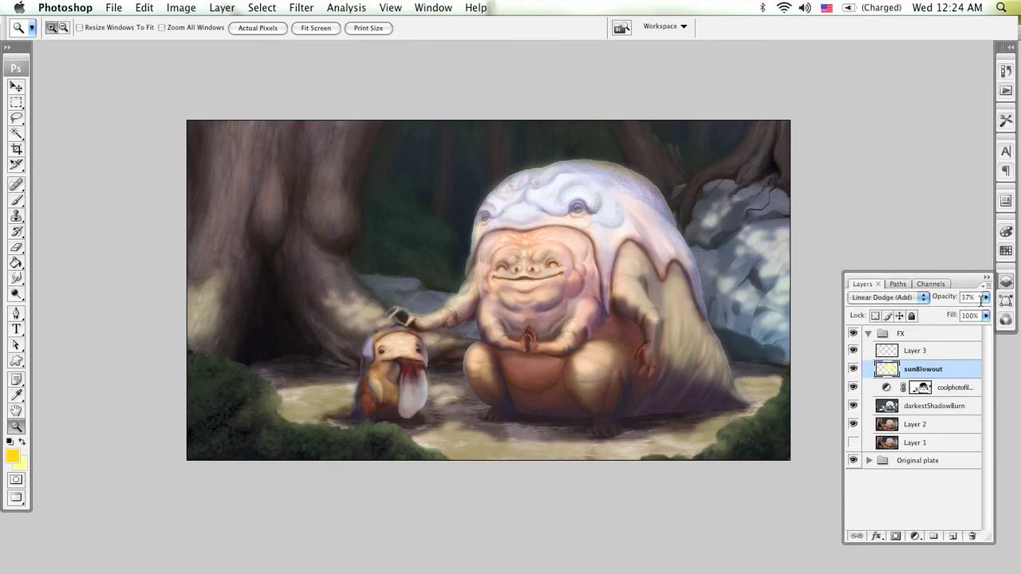
# Set the sunBlowout layer's opacity to 18% and compare the painting with and without that layer
pyautogui.click(985, 297)
pyautogui.moveTo(937, 309); pyautogui.dragTo(927, 309)
pyautogui.click(853, 369)
pyautogui.click(853, 370)
pyautogui.click(853, 370)
pyautogui.click(854, 369)
pyautogui.click(854, 369)
pyautogui.click(853, 369)
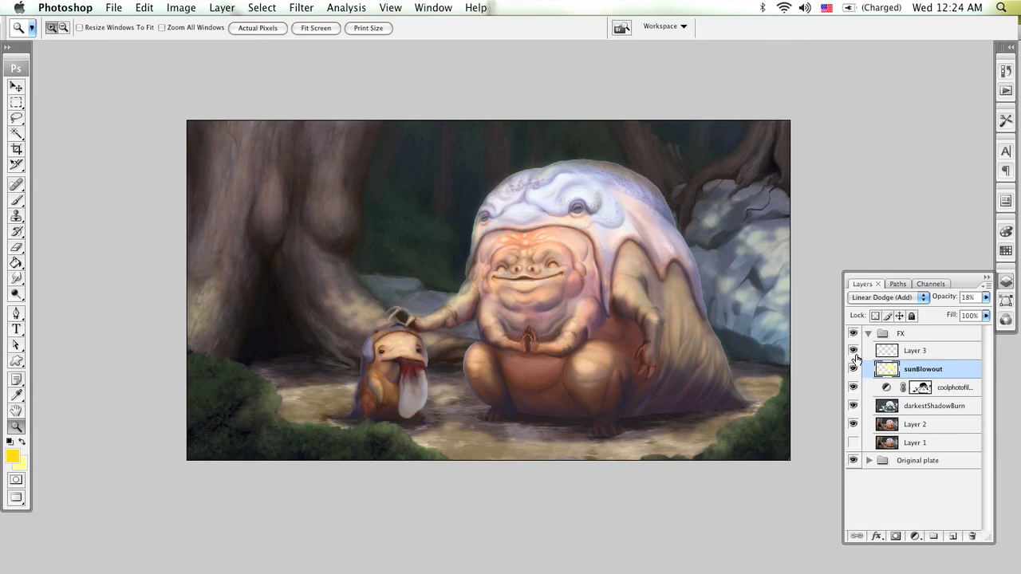
# Compare the painting with and without Layer 3, and set that layer's opacity to 47%
pyautogui.click(854, 352)
pyautogui.click(853, 352)
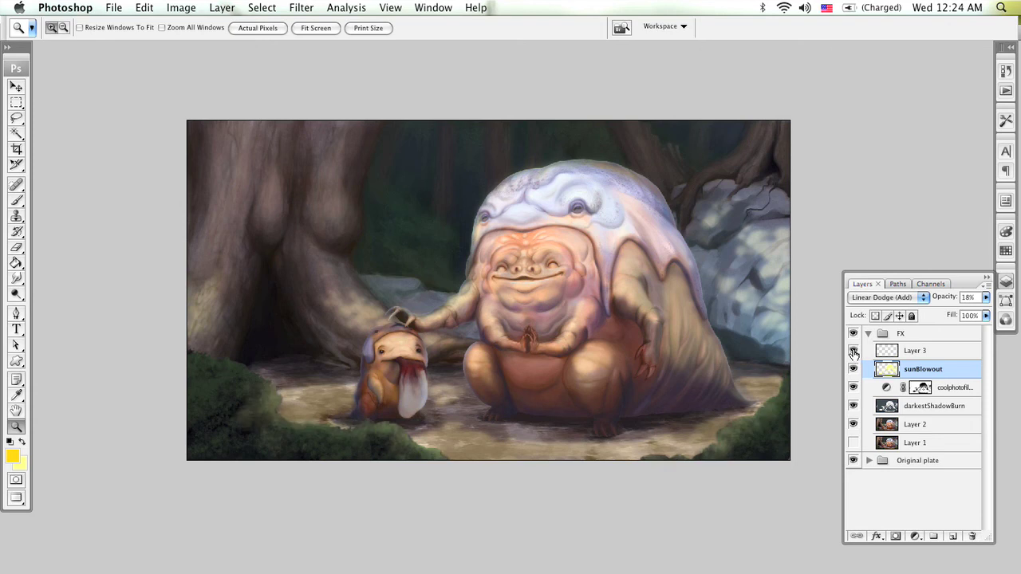
pyautogui.click(912, 350)
pyautogui.click(986, 296)
pyautogui.moveTo(943, 312)
pyautogui.mouseDown()
pyautogui.moveTo(931, 313)
pyautogui.moveTo(944, 311)
pyautogui.mouseUp()
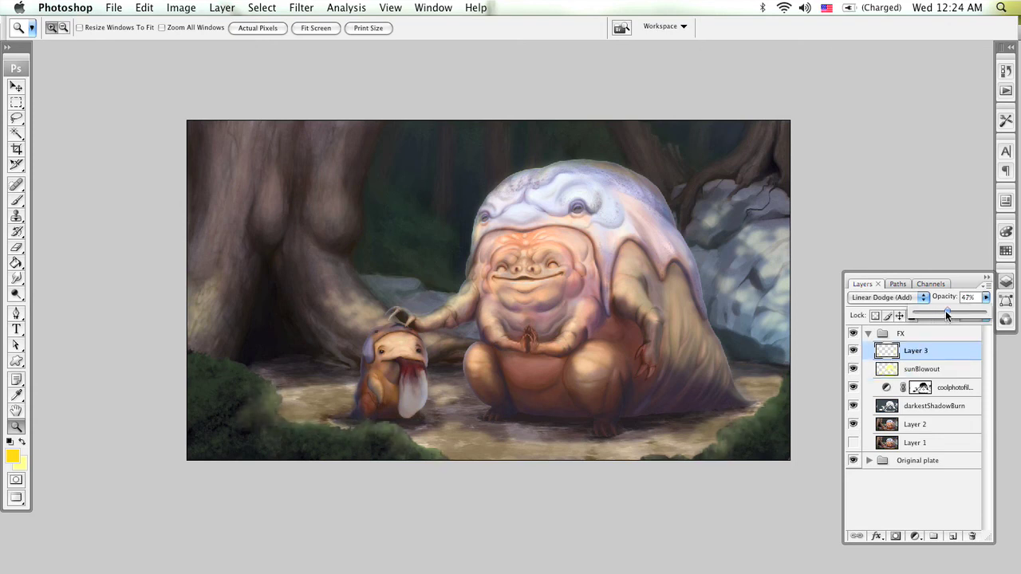
pyautogui.click(937, 350)
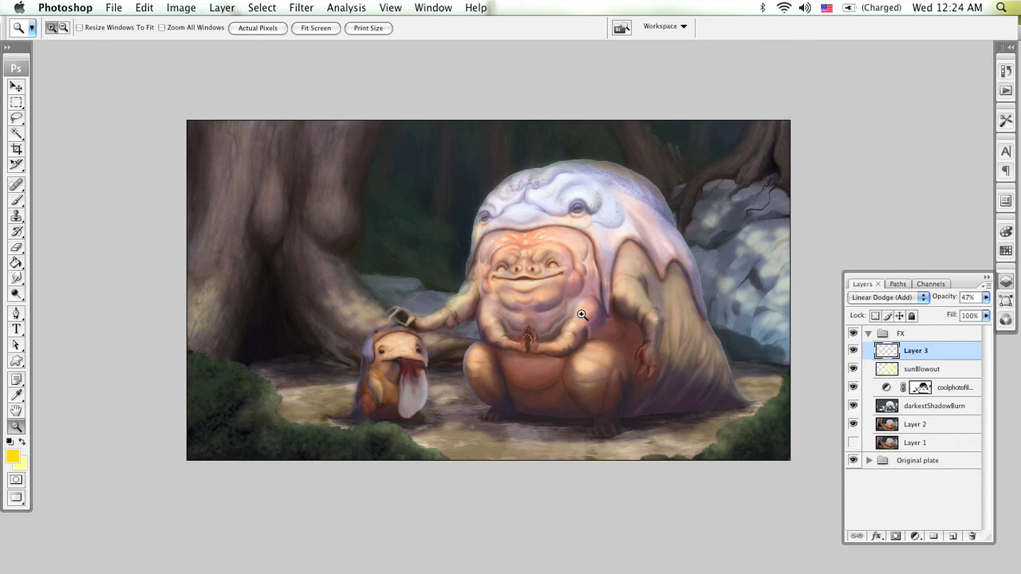
pyautogui.moveTo(574, 312); pyautogui.dragTo(568, 334)
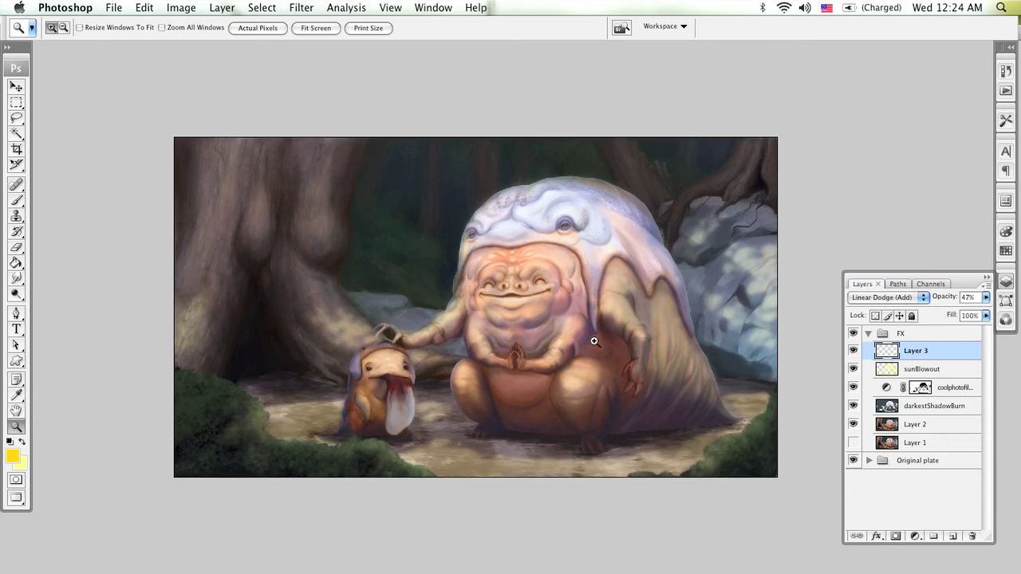
# Load the foreground bushes' outline from the FFG copy layer in Original plate as a selection, keeping Layer 3 active
pyautogui.click(869, 461)
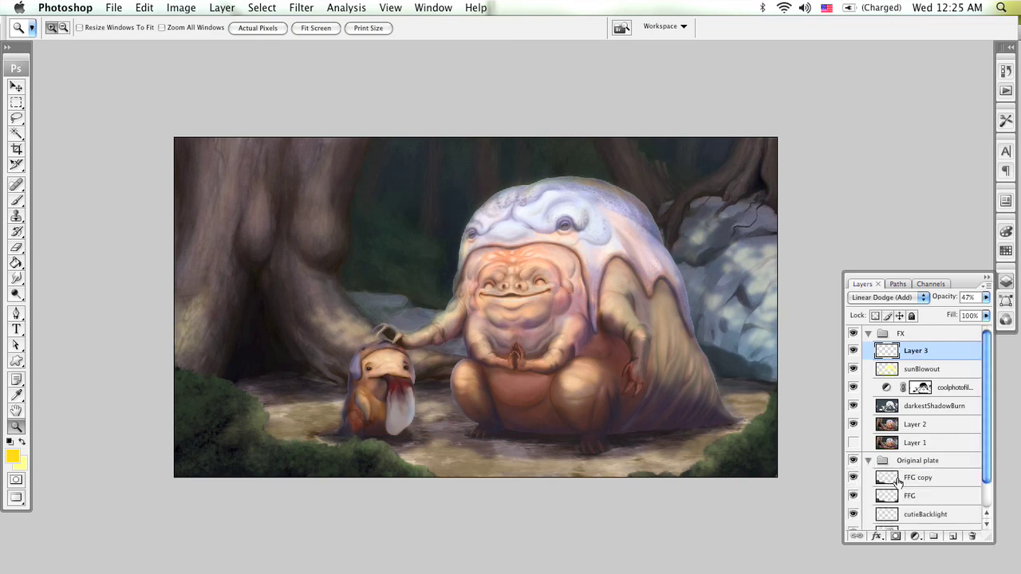
pyautogui.keyDown('super'); pyautogui.click(888, 479); pyautogui.keyUp('super')
pyautogui.click(868, 461)
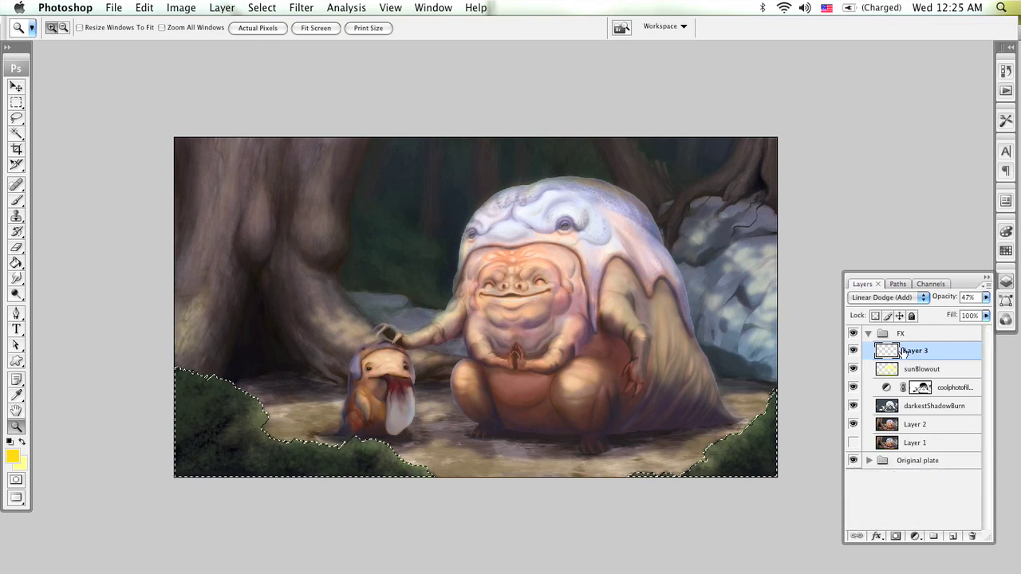
# Paint pale and golden yellow sunlight along the left foreground bush's upper edge on Layer 3, enlarging the spatter brush to 200 pixels
pyautogui.click(265, 397)
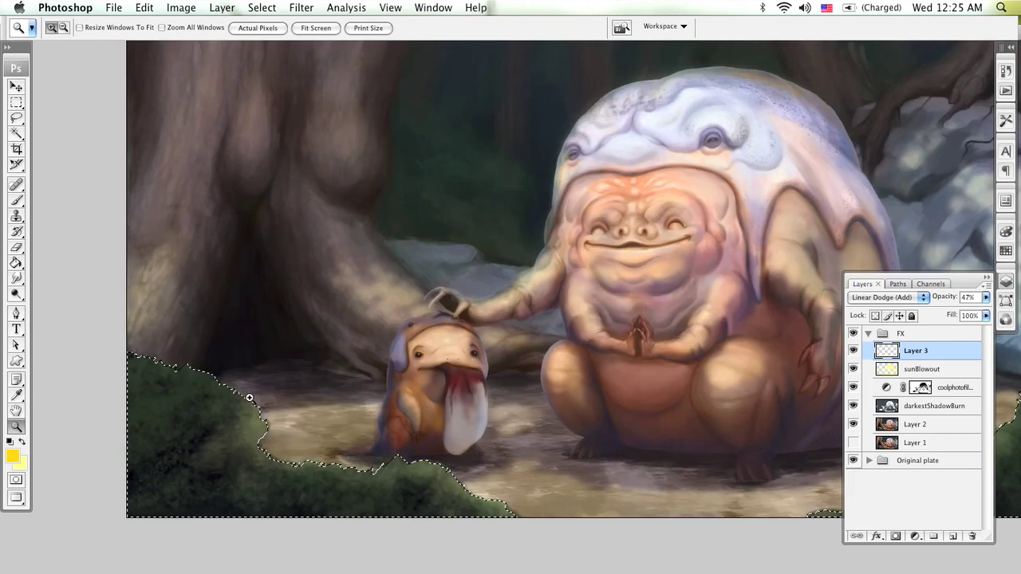
pyautogui.click(250, 397)
pyautogui.click(274, 387)
pyautogui.press('x')
pyautogui.press('b')
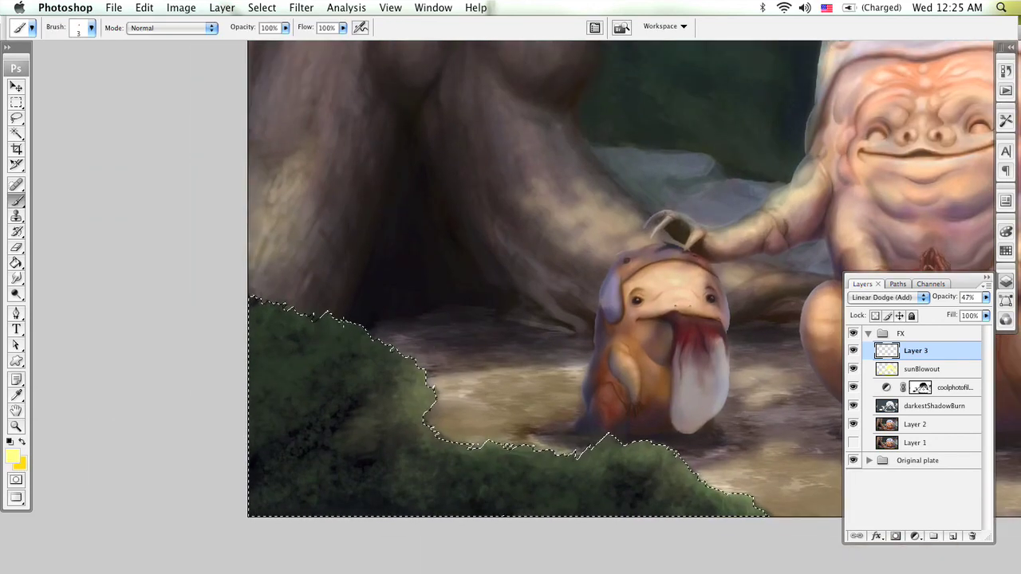
pyautogui.press(']')
pyautogui.press(']')
pyautogui.press(']')
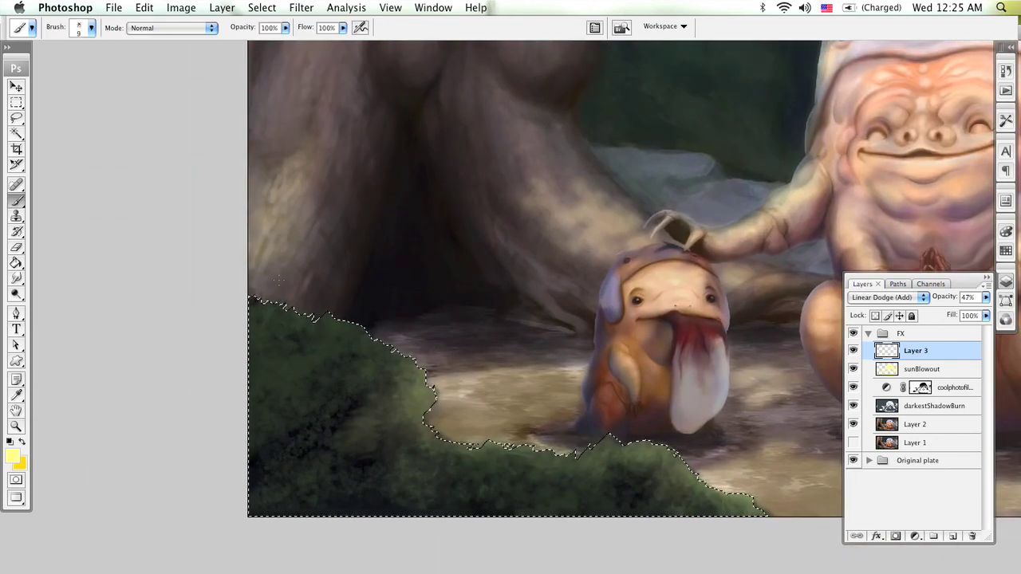
pyautogui.press(']')
pyautogui.press(']')
pyautogui.press(']')
pyautogui.press(']')
pyautogui.press(']')
pyautogui.press(']')
pyautogui.press(']')
pyautogui.press(']')
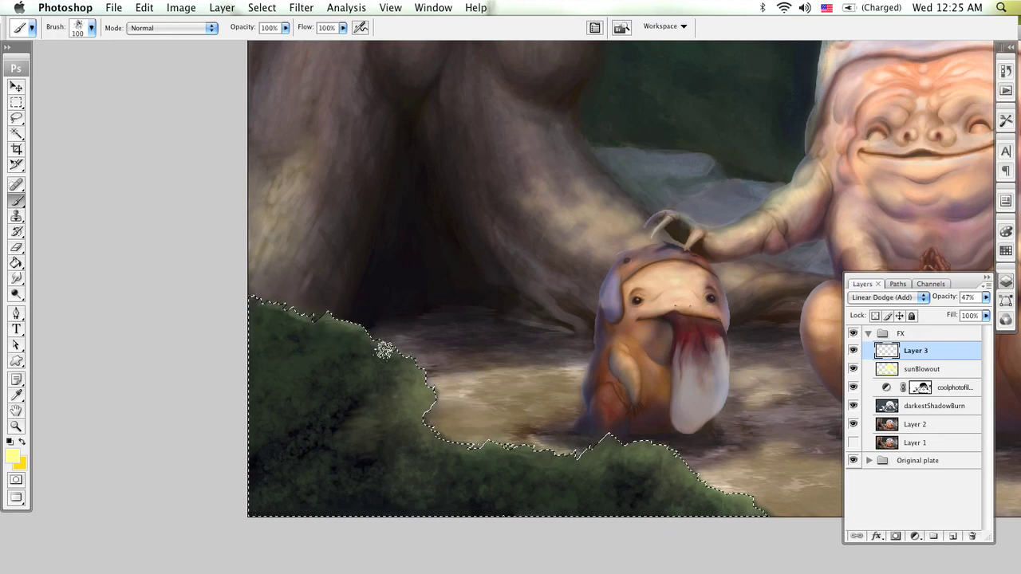
pyautogui.press(']')
pyautogui.press(']')
pyautogui.press(']')
pyautogui.press(']')
pyautogui.press('x')
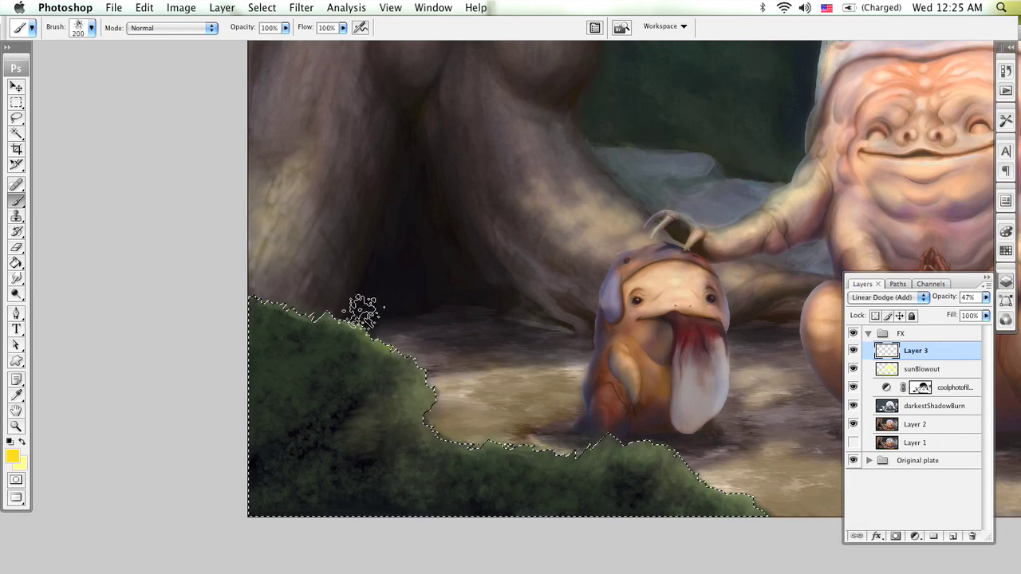
pyautogui.press('x')
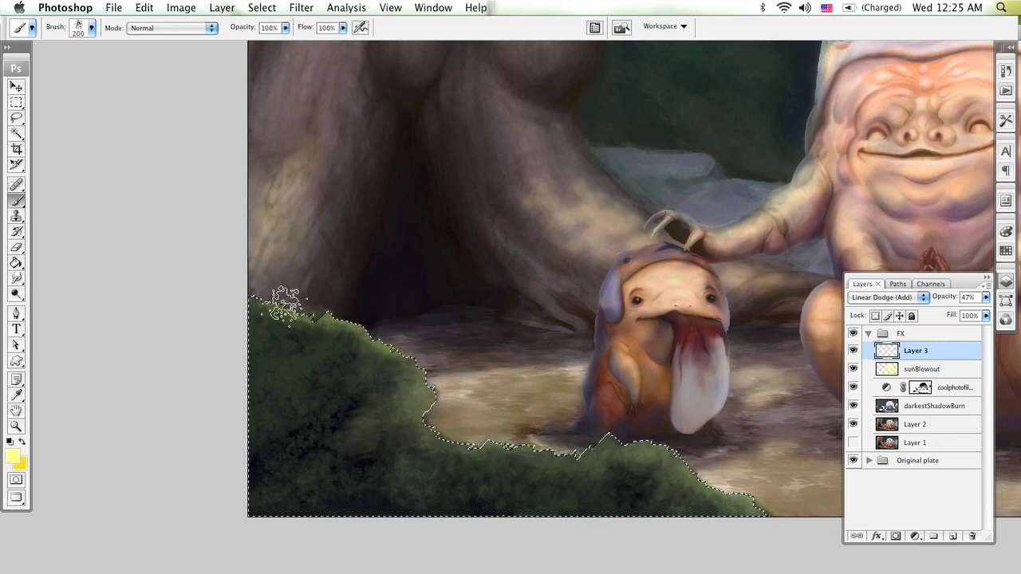
pyautogui.moveTo(289, 301); pyautogui.dragTo(317, 303)
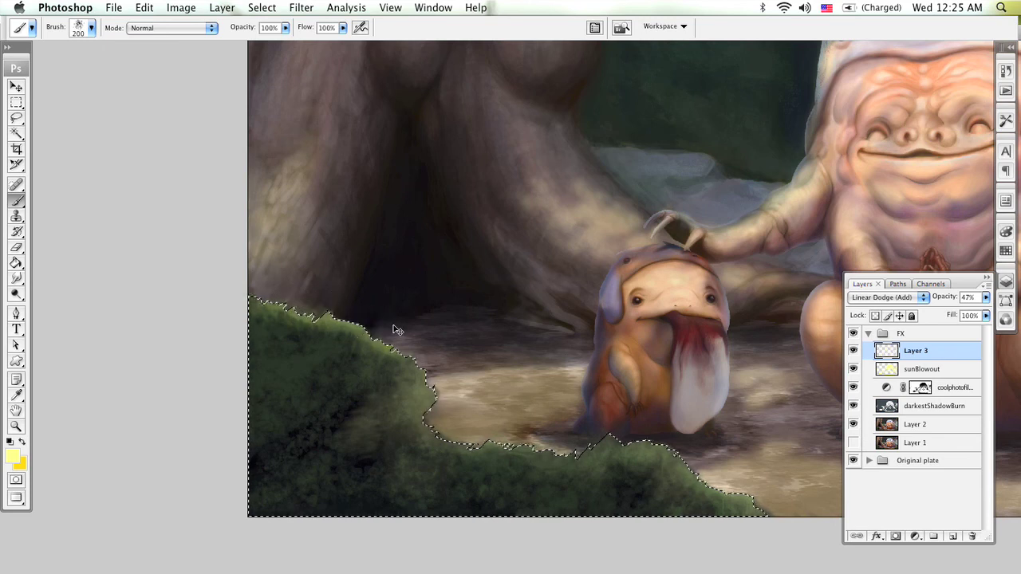
# Try merging Layer 3 down into the sunBlowout layer
pyautogui.press('super+e')
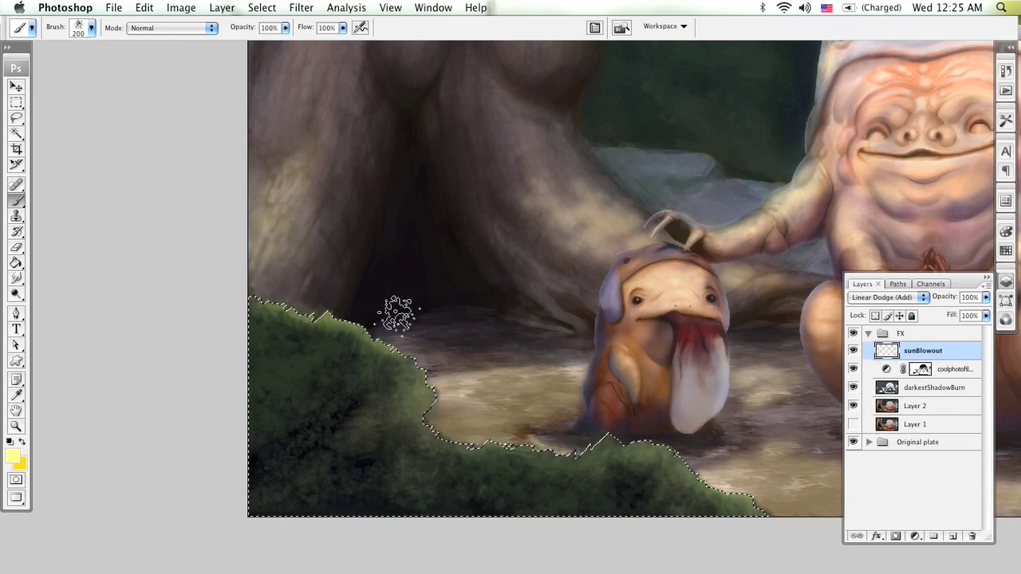
pyautogui.press('super+z')
# Deselect the bushes and erase excess yellow light from the left bush on Layer 3 with a 200-pixel spatter eraser
pyautogui.press('super+d')
pyautogui.press('e')
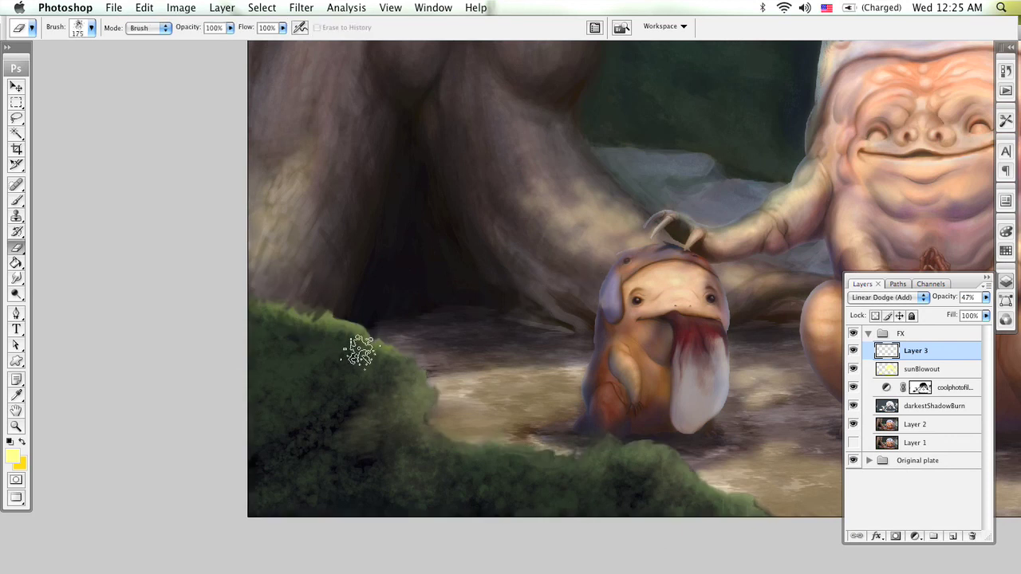
pyautogui.press(']')
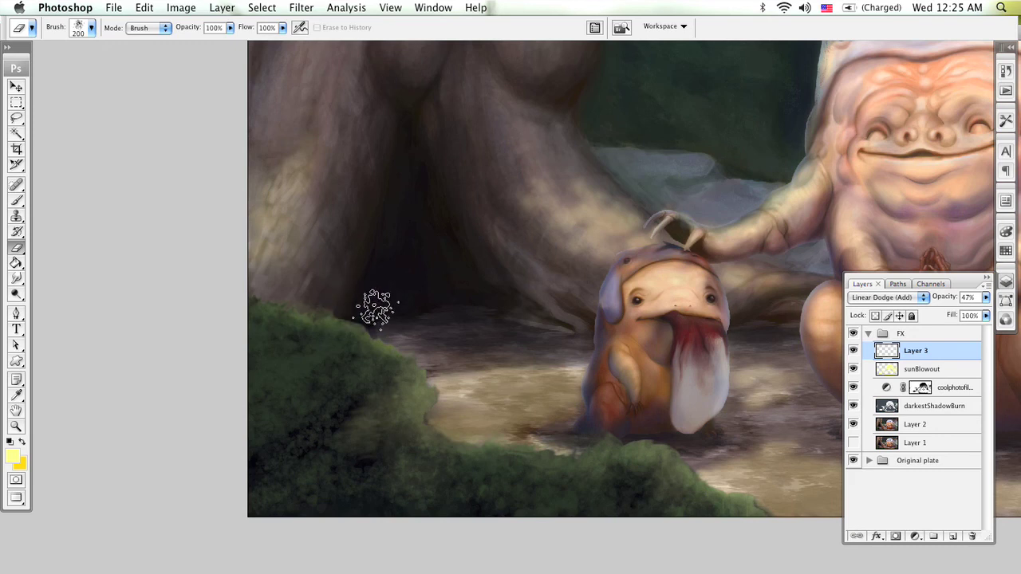
# Brush pale yellow light onto the right foreground bush's upper edge on Layer 3 with the 200-pixel spatter brush
pyautogui.press('b')
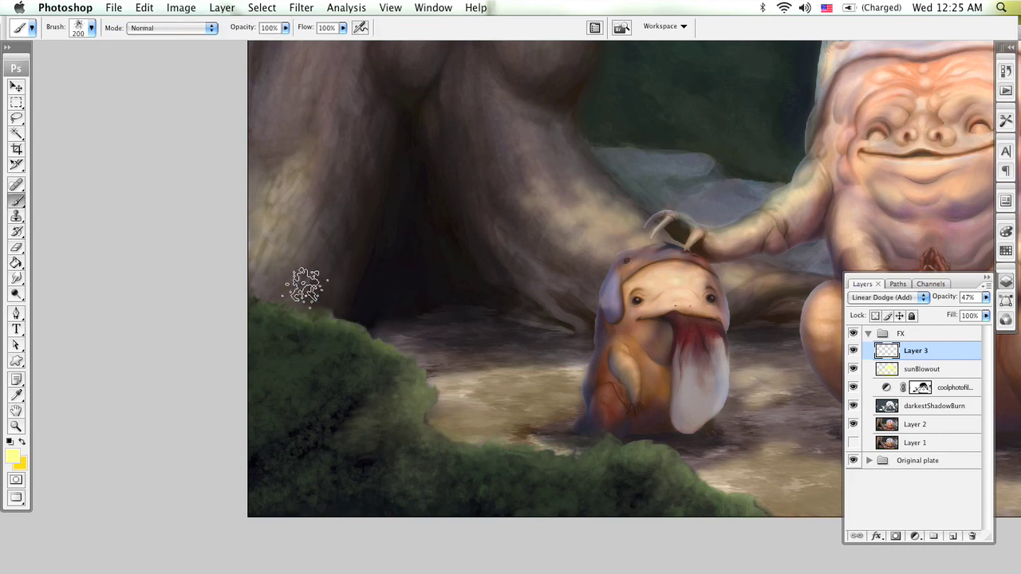
pyautogui.hscroll(15, 394, 235)
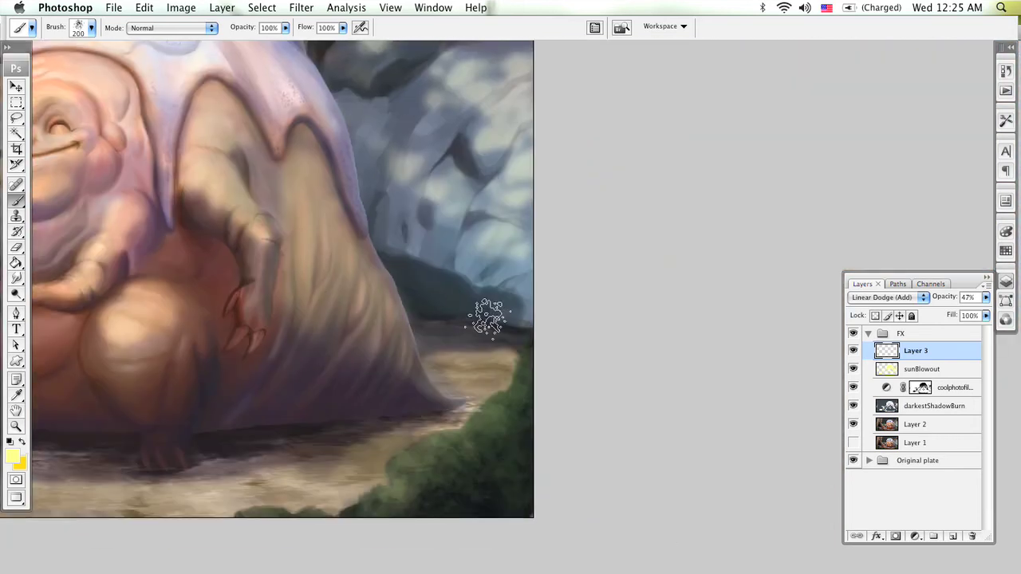
pyautogui.moveTo(488, 317)
pyautogui.mouseDown()
pyautogui.moveTo(502, 343)
pyautogui.moveTo(529, 319)
pyautogui.moveTo(535, 346)
pyautogui.moveTo(506, 378)
pyautogui.mouseUp()
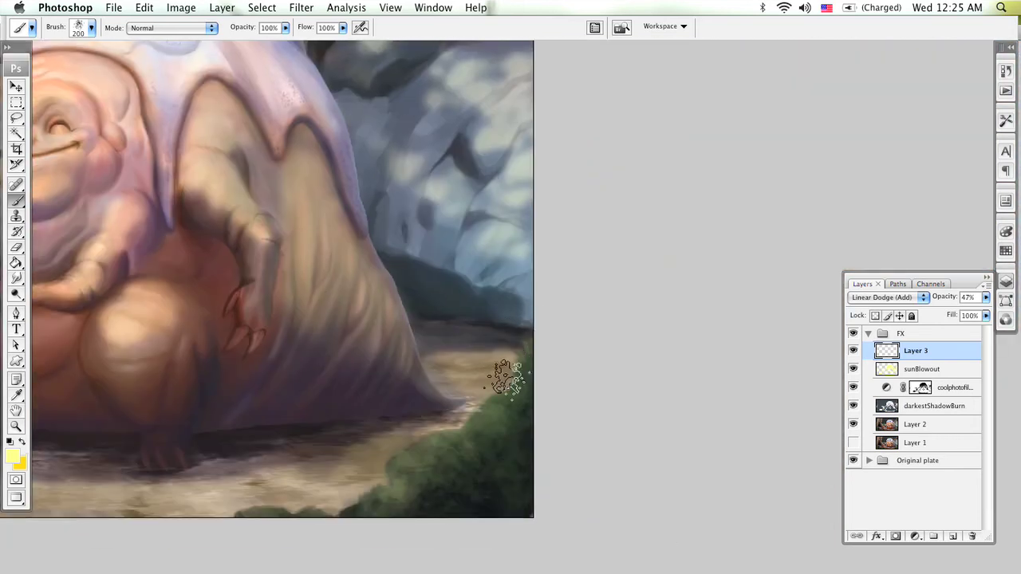
pyautogui.press('z')
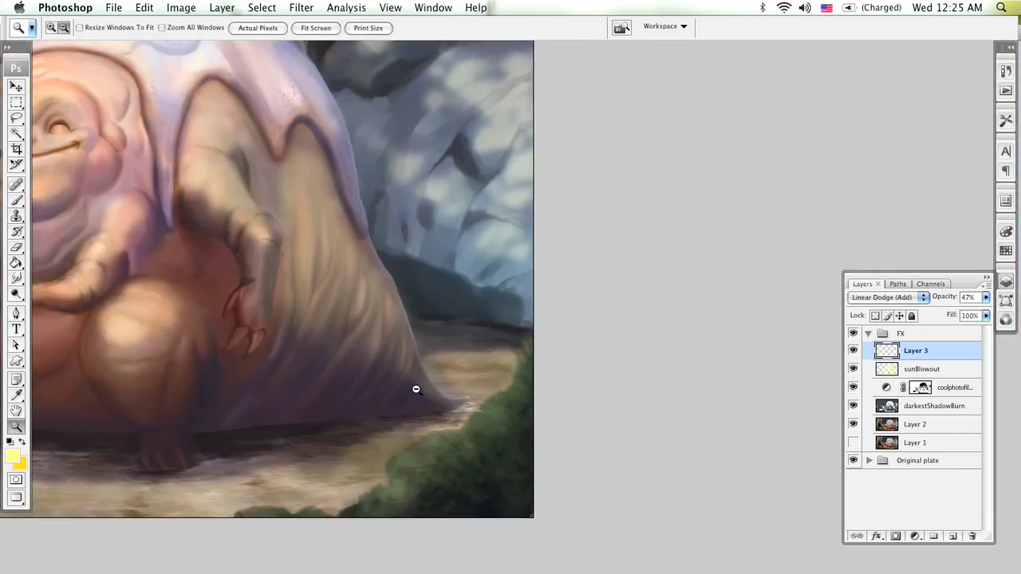
pyautogui.keyDown('alt'); pyautogui.click(423, 394); pyautogui.keyUp('alt')
pyautogui.keyDown('alt'); pyautogui.click(430, 397); pyautogui.keyUp('alt')
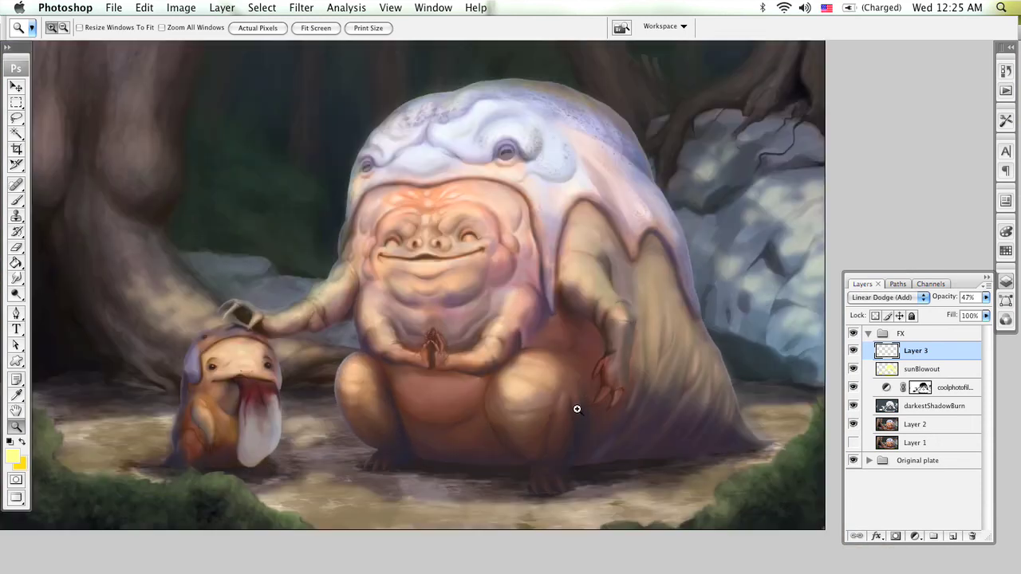
# Paint pale yellow highlights on the claws of the large creature's lowered hand on sunBlowout with a 9 to 25-pixel spatter brush
pyautogui.click(570, 391)
pyautogui.click(621, 403)
pyautogui.click(622, 401)
pyautogui.click(613, 381)
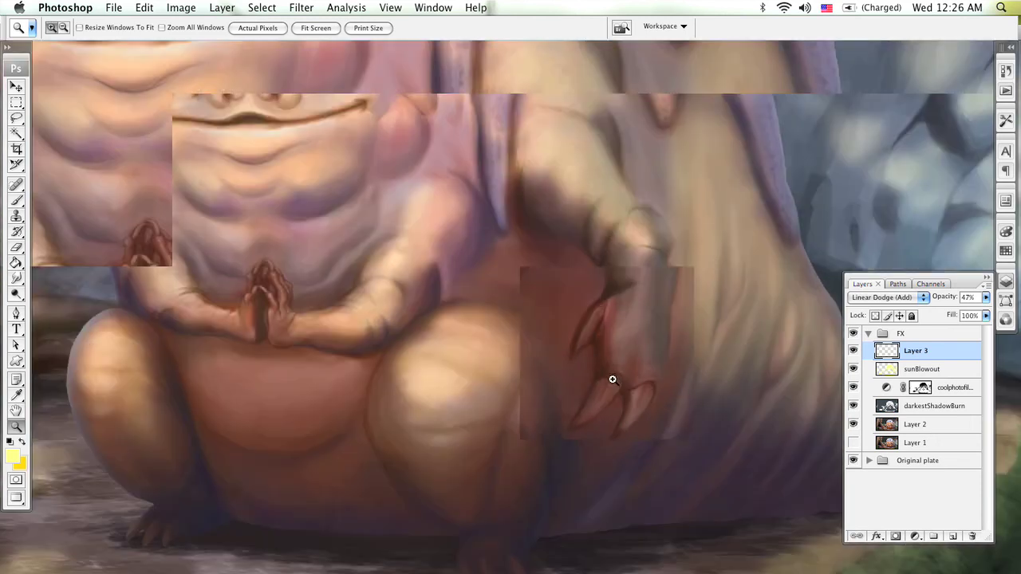
pyautogui.click(613, 379)
pyautogui.click(604, 365)
pyautogui.press('b')
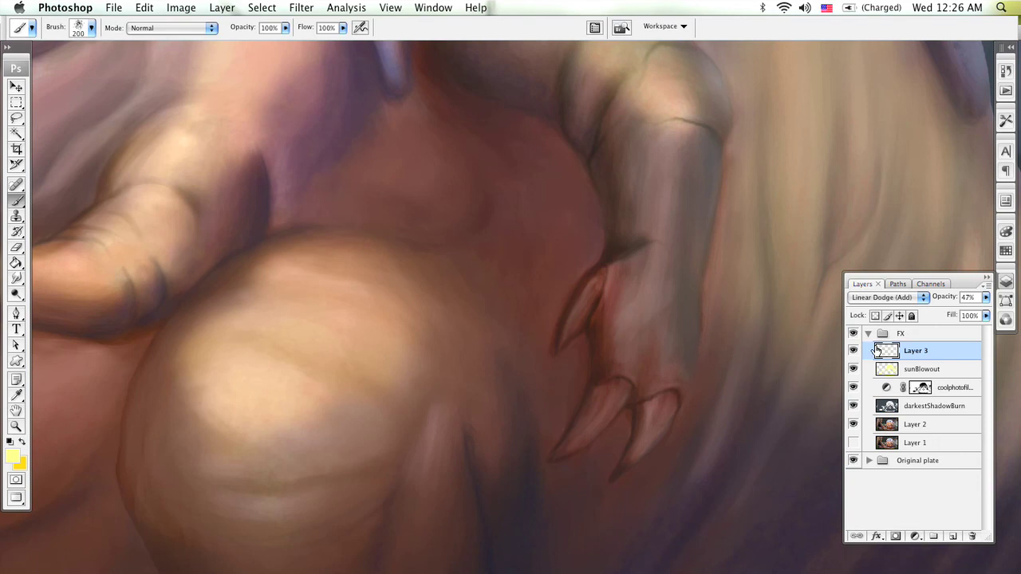
pyautogui.click(929, 377)
pyautogui.press('[')
pyautogui.press('[')
pyautogui.press('[')
pyautogui.press('[')
pyautogui.moveTo(604, 331)
pyautogui.mouseDown()
pyautogui.moveTo(611, 319)
pyautogui.moveTo(626, 330)
pyautogui.moveTo(590, 319)
pyautogui.mouseUp()
pyautogui.press('[')
pyautogui.press('[')
pyautogui.press('[')
pyautogui.press('[')
pyautogui.press('[')
pyautogui.press('[')
pyautogui.press('[')
pyautogui.press('[')
pyautogui.press('[')
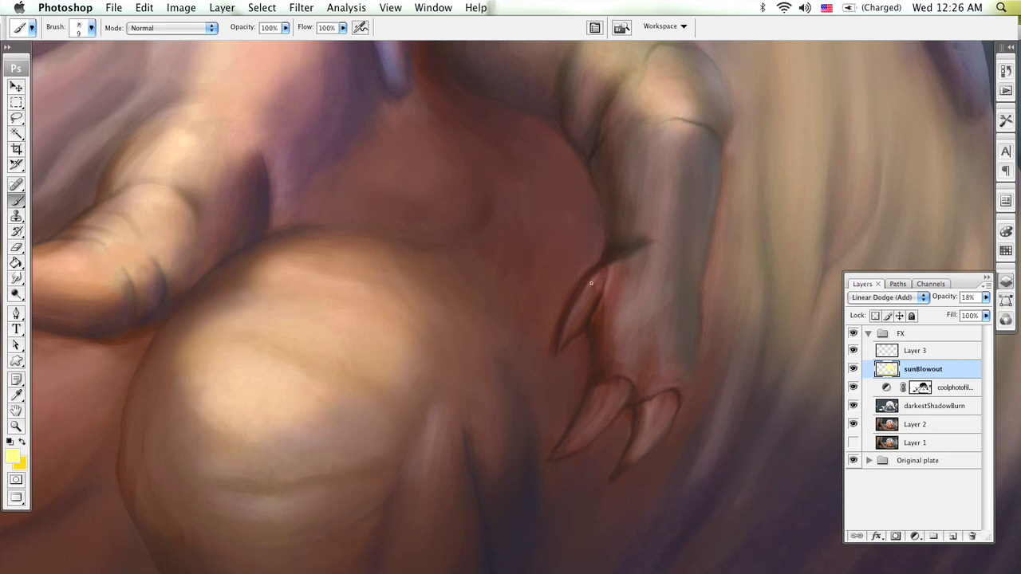
pyautogui.press(']')
pyautogui.press(']')
pyautogui.press('[')
pyautogui.press(']')
pyautogui.press(']')
pyautogui.press(']')
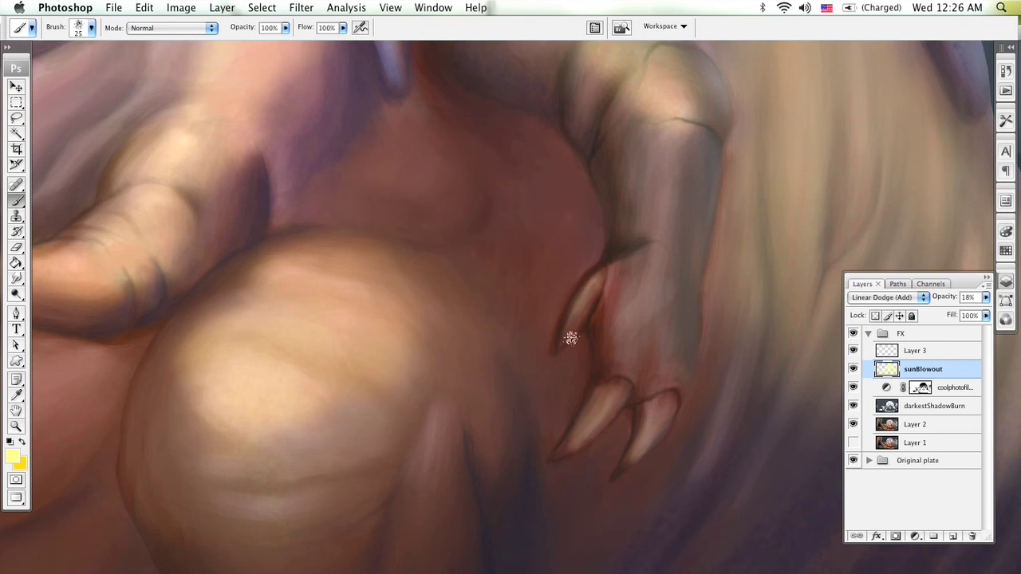
# Add small pale yellow highlights to the large creature's folded hands on sunBlowout with an 8-pixel brush
pyautogui.moveTo(423, 412)
pyautogui.mouseDown()
pyautogui.moveTo(578, 351)
pyautogui.moveTo(656, 411)
pyautogui.mouseUp()
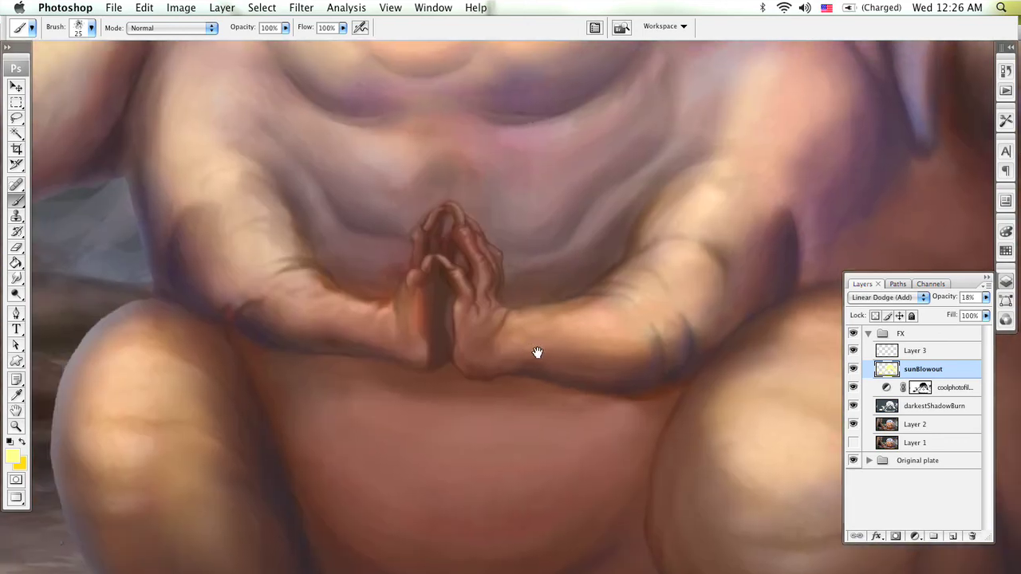
pyautogui.moveTo(521, 345); pyautogui.dragTo(602, 370)
pyautogui.press('[')
pyautogui.press('[')
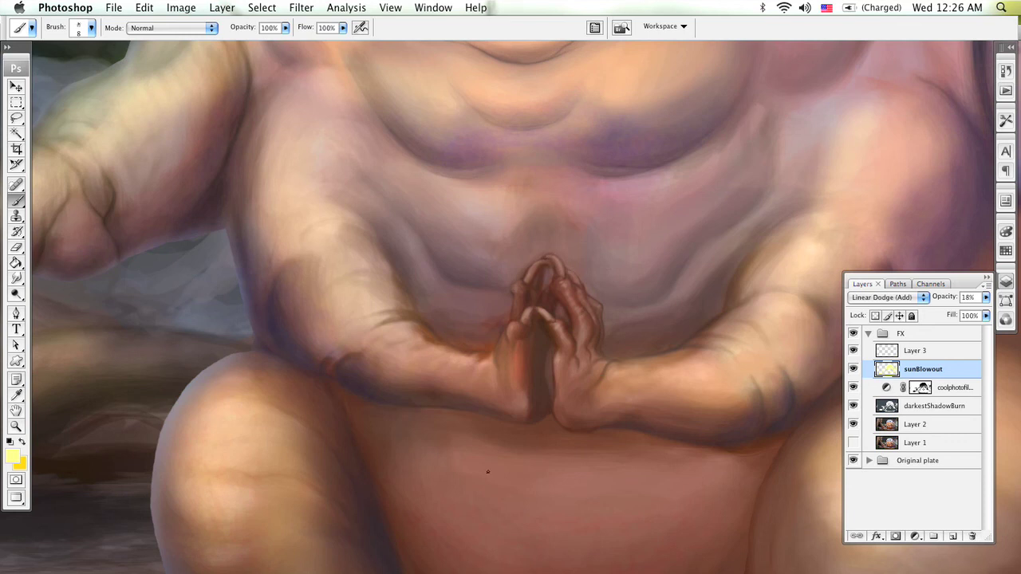
# Highlight the large creature's claws above the small creature's head in pale yellow on sunBlowout, using a 9 to 25-pixel brush
pyautogui.hscroll(-10, 522, 442)
pyautogui.scroll(8, 718, 365)
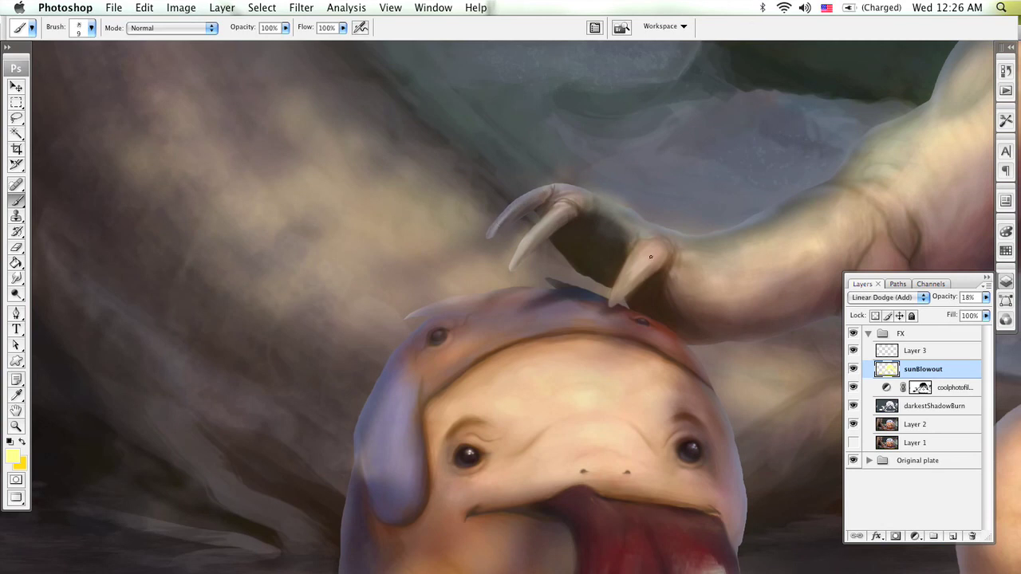
pyautogui.press(']')
pyautogui.press(']')
# Paint tiny pale yellow highlights on the small creature's claws on sunBlowout with an 8-pixel brush
pyautogui.scroll(-6, 620, 296)
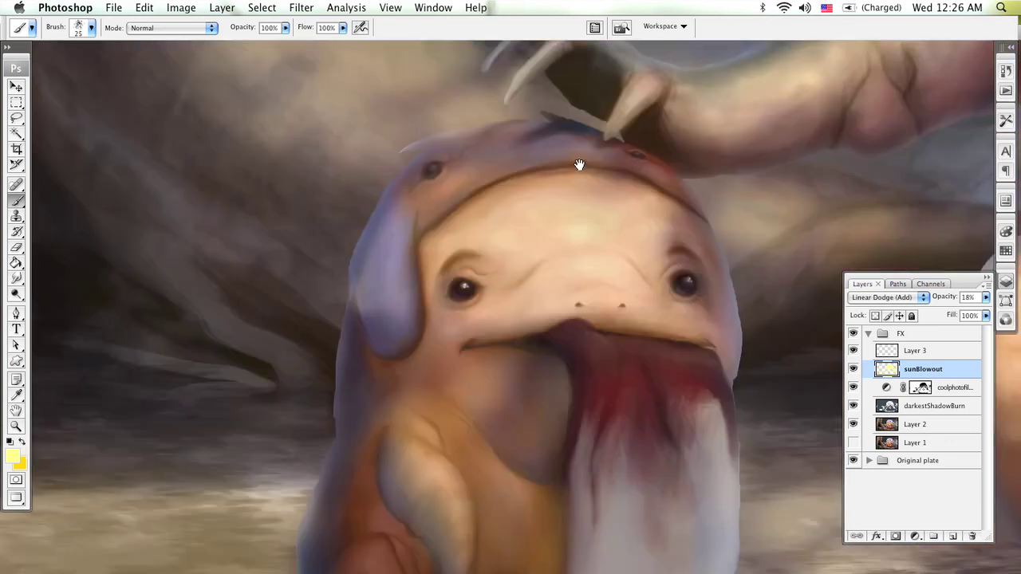
pyautogui.press('[')
pyautogui.press('[')
pyautogui.press('[')
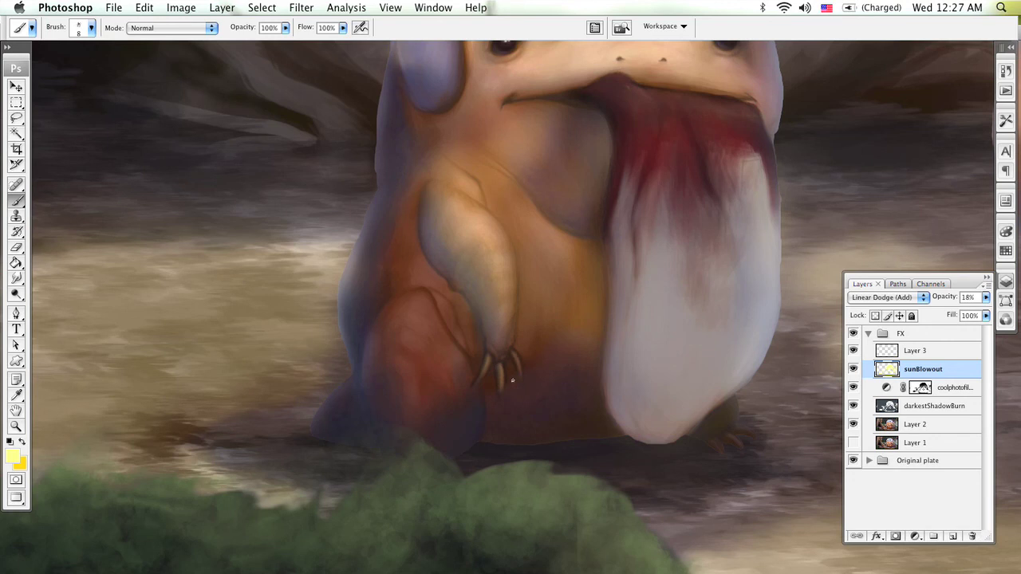
# Erase stray sunBlowout light around the small creature's claws and lower body with a 10-pixel spatter eraser
pyautogui.press('e')
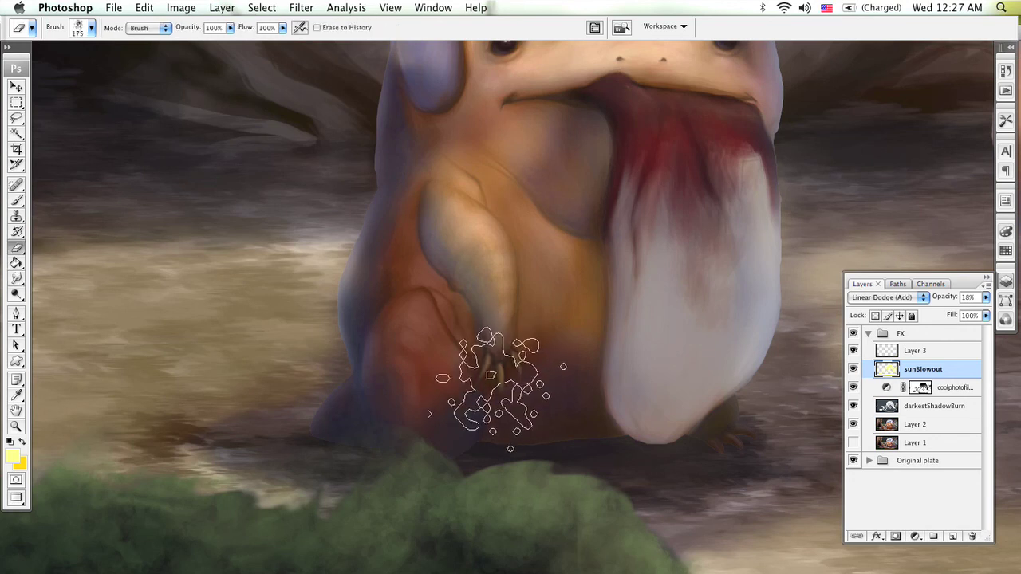
pyautogui.press('[')
pyautogui.press('[')
pyautogui.press('[')
pyautogui.press('[')
pyautogui.press('[')
pyautogui.press('[')
pyautogui.press('[')
pyautogui.press('[')
pyautogui.press('[')
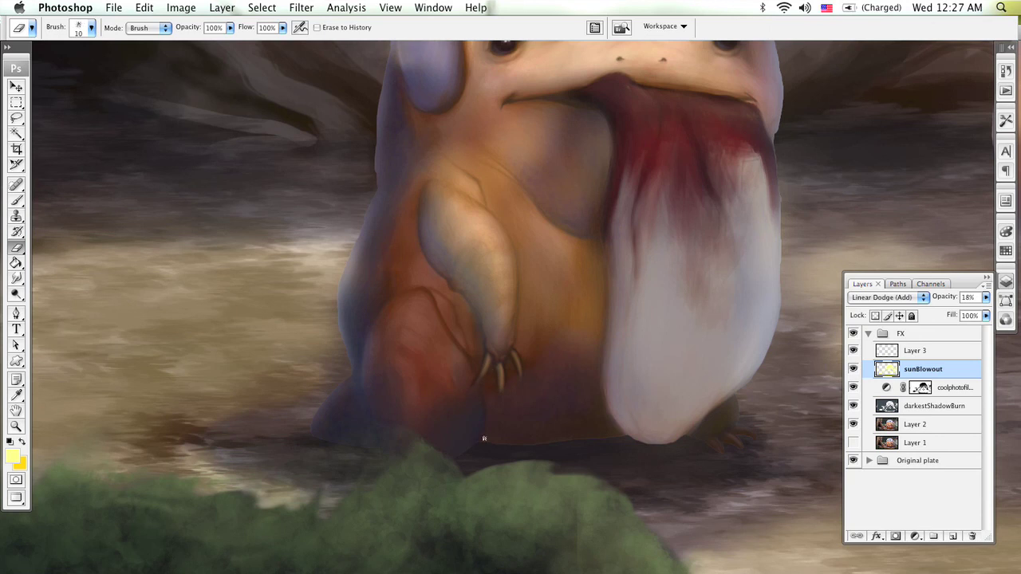
pyautogui.press('z')
pyautogui.keyDown('alt'); pyautogui.click(591, 264); pyautogui.keyUp('alt')
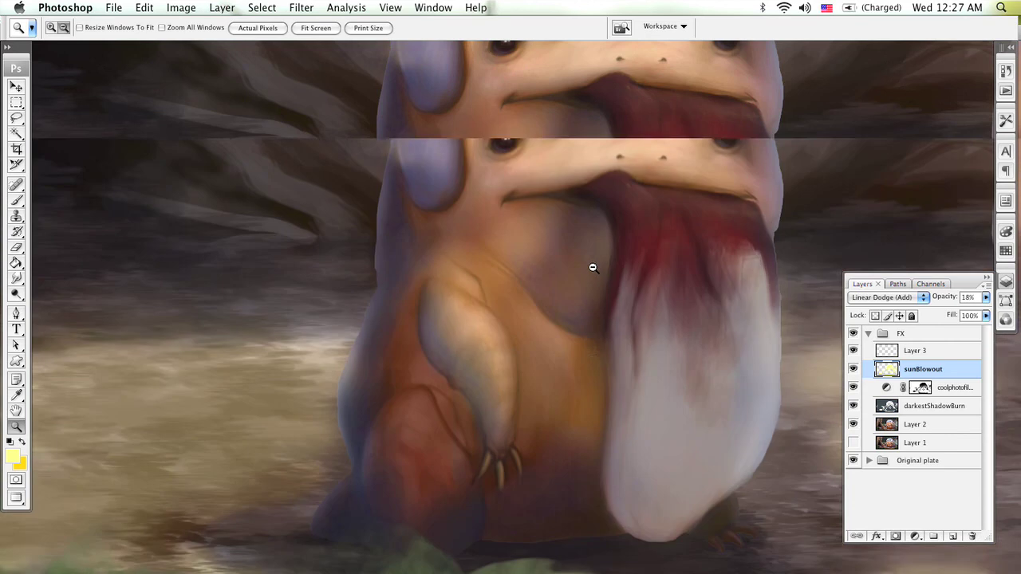
pyautogui.keyDown('alt'); pyautogui.click(595, 263); pyautogui.keyUp('alt')
pyautogui.keyDown('alt'); pyautogui.click(611, 285); pyautogui.keyUp('alt')
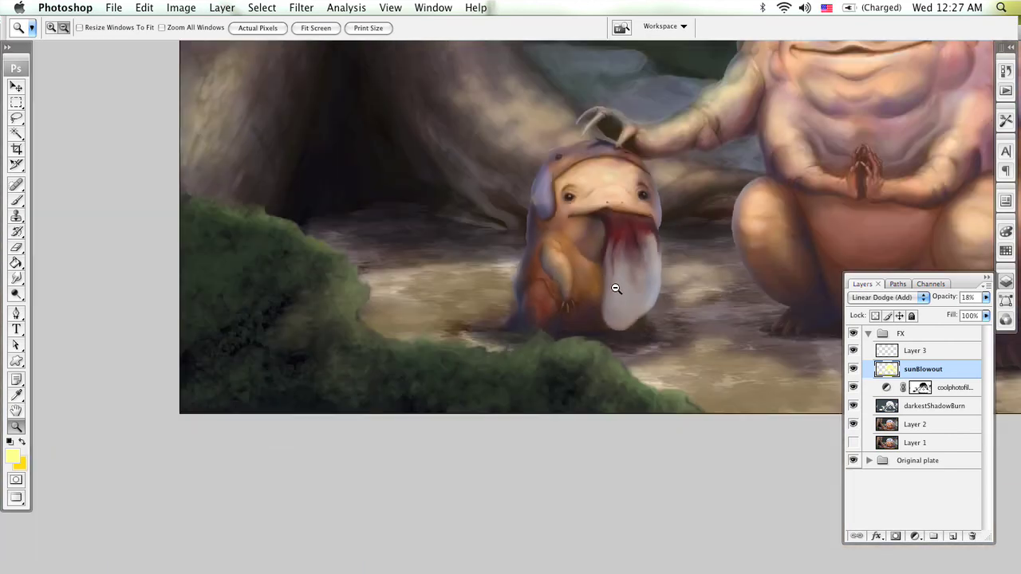
# Compare the whole painting with and without the FX group
pyautogui.keyDown('alt'); pyautogui.click(614, 287); pyautogui.keyUp('alt')
pyautogui.keyDown('alt'); pyautogui.click(595, 266); pyautogui.keyUp('alt')
pyautogui.keyDown('alt'); pyautogui.click(619, 311); pyautogui.keyUp('alt')
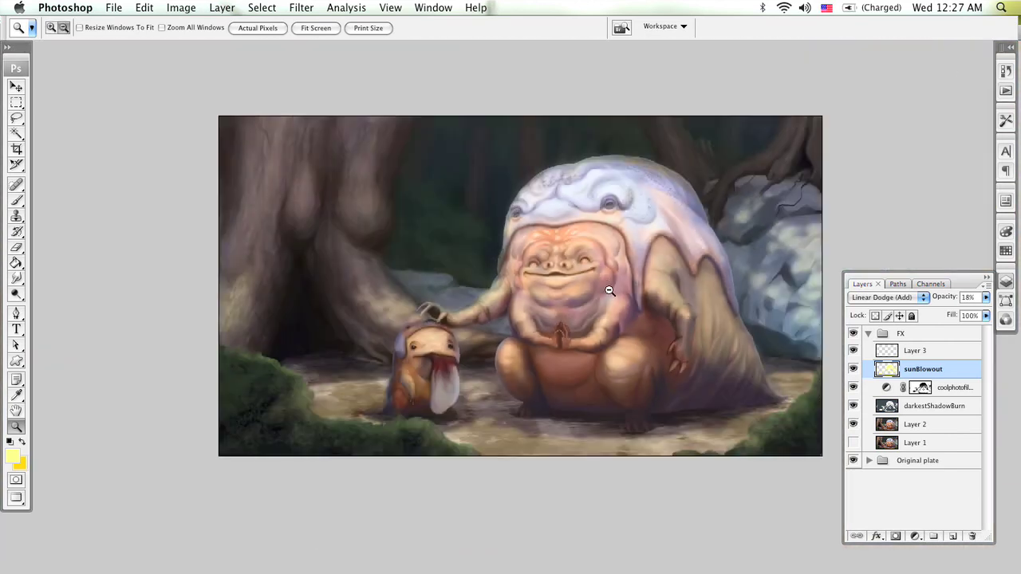
pyautogui.click(869, 334)
pyautogui.click(854, 335)
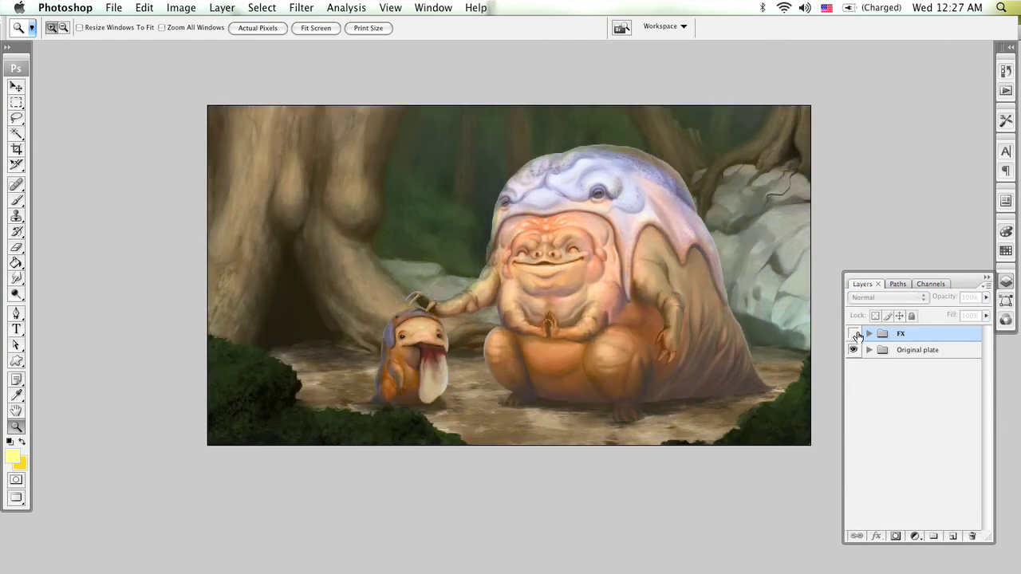
pyautogui.click(854, 334)
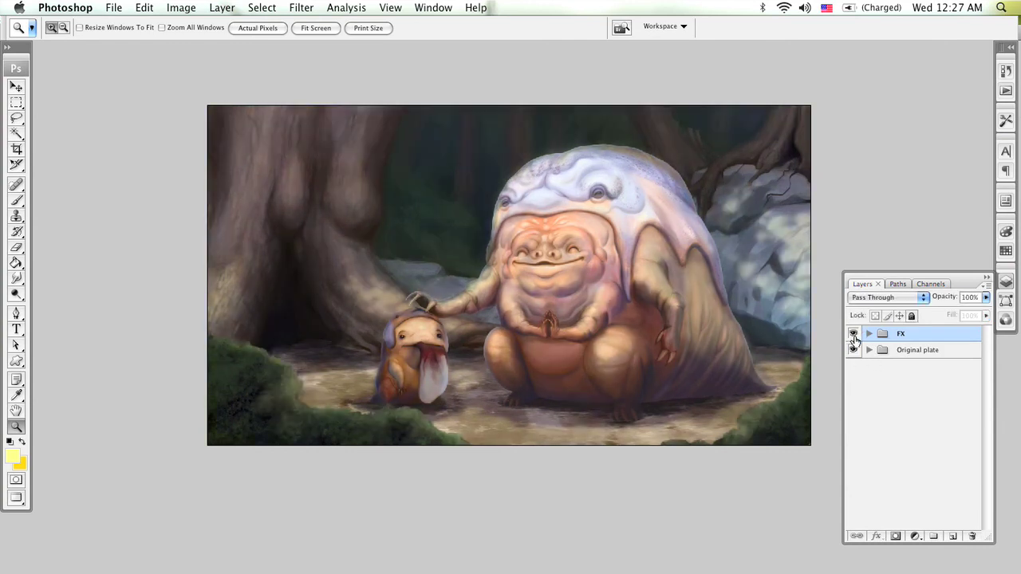
pyautogui.click(854, 334)
pyautogui.click(854, 334)
pyautogui.click(854, 334)
pyautogui.click(854, 334)
# Compare the painting with and without Layer 2 in the FX group, then save the file
pyautogui.click(869, 333)
pyautogui.click(854, 424)
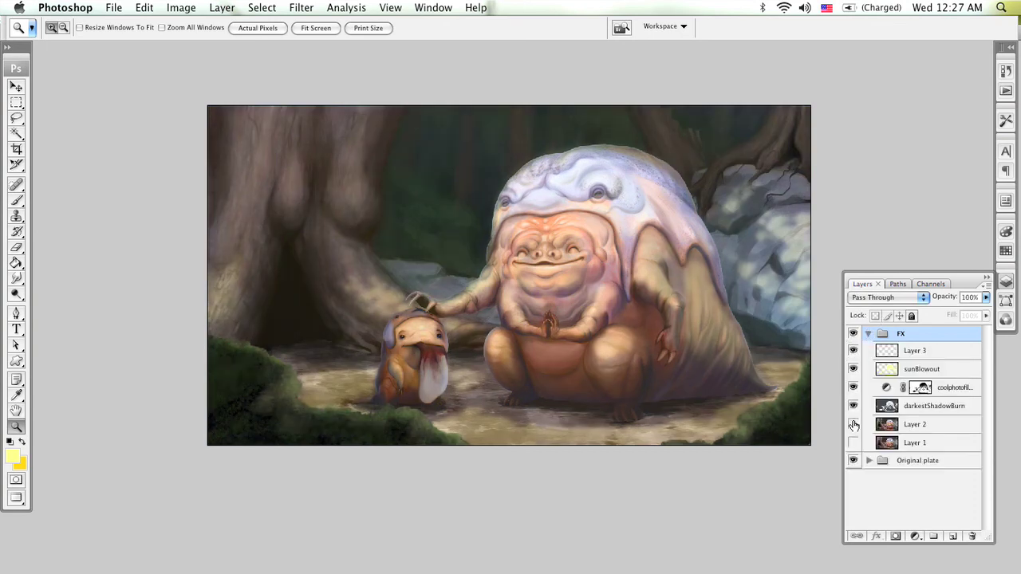
pyautogui.click(854, 423)
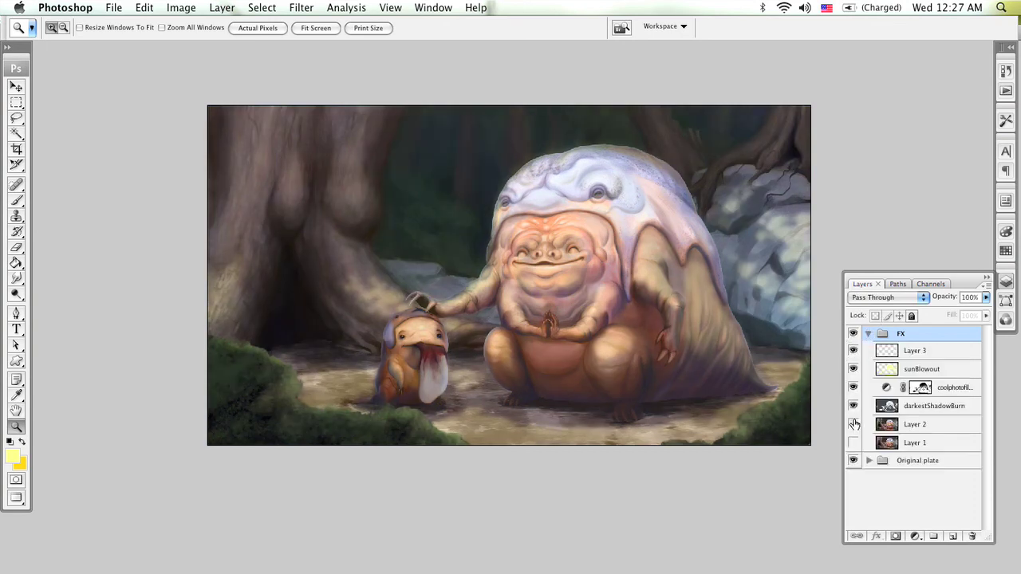
pyautogui.click(853, 425)
pyautogui.click(853, 425)
pyautogui.click(853, 425)
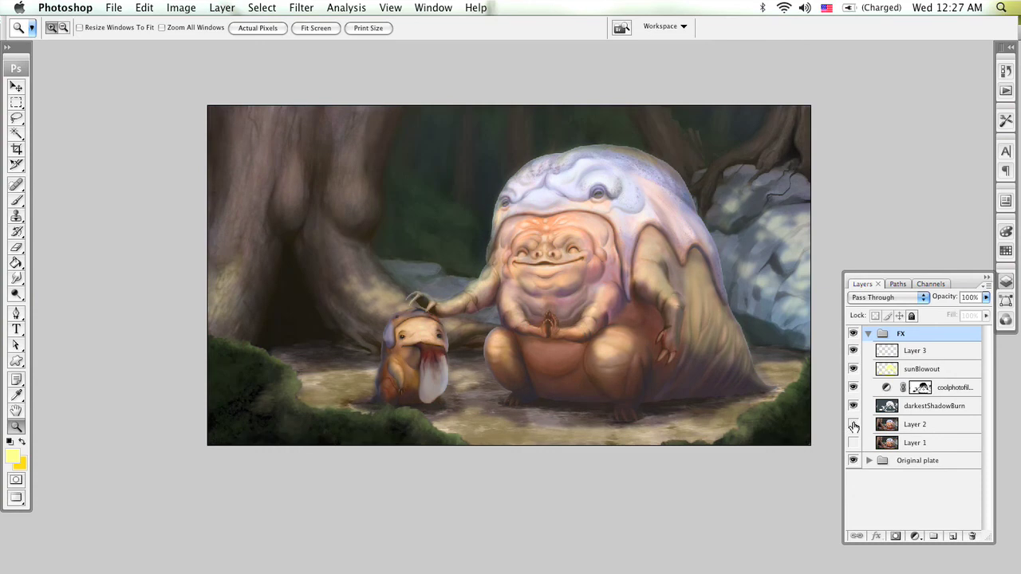
pyautogui.click(853, 424)
pyautogui.click(867, 334)
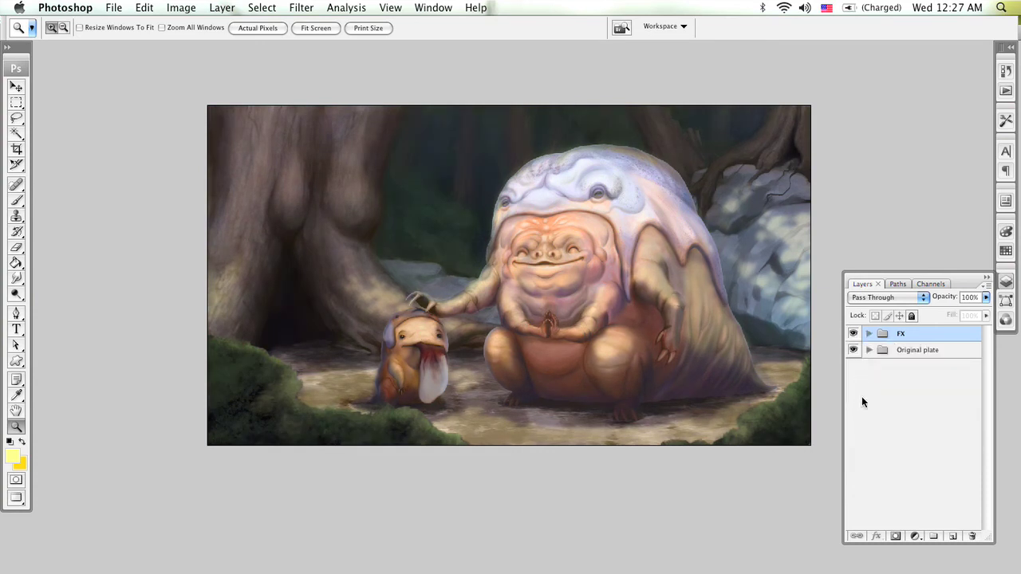
pyautogui.press('super+s')
pyautogui.click(535, 277)
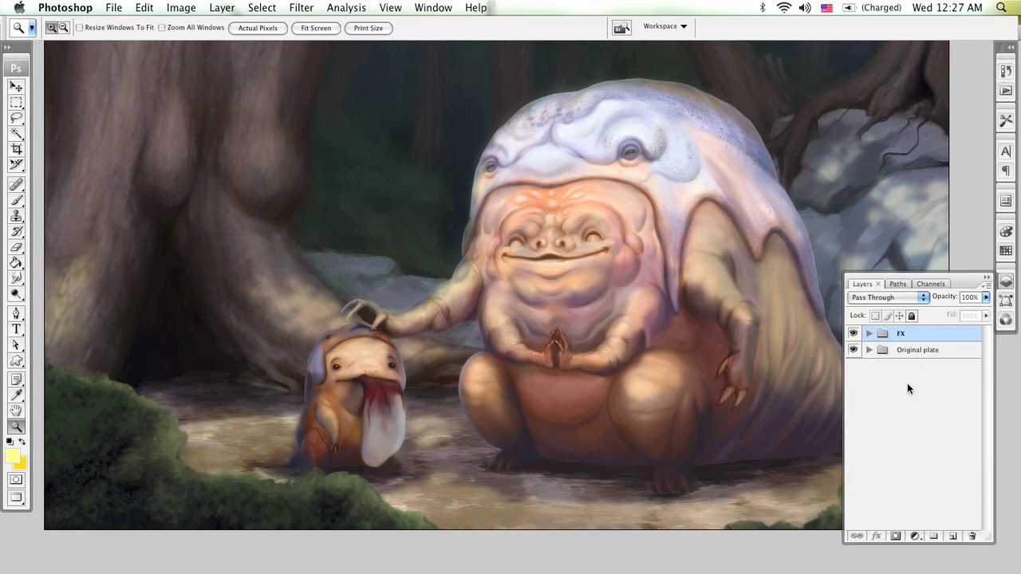
# Create a layer group named Overlays above FX and stamp the visible painting onto a new layer inside it
pyautogui.click(933, 535)
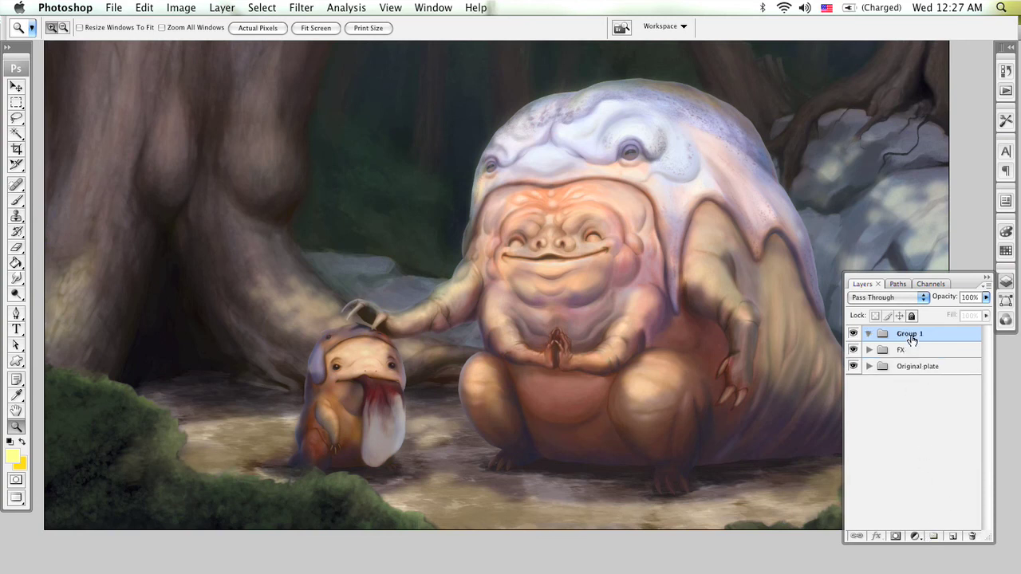
pyautogui.doubleClick(910, 334)
pyautogui.press('super+a')
pyautogui.doubleClick(922, 334)
pyautogui.write('Gel')
pyautogui.press('Return')
pyautogui.click(952, 536)
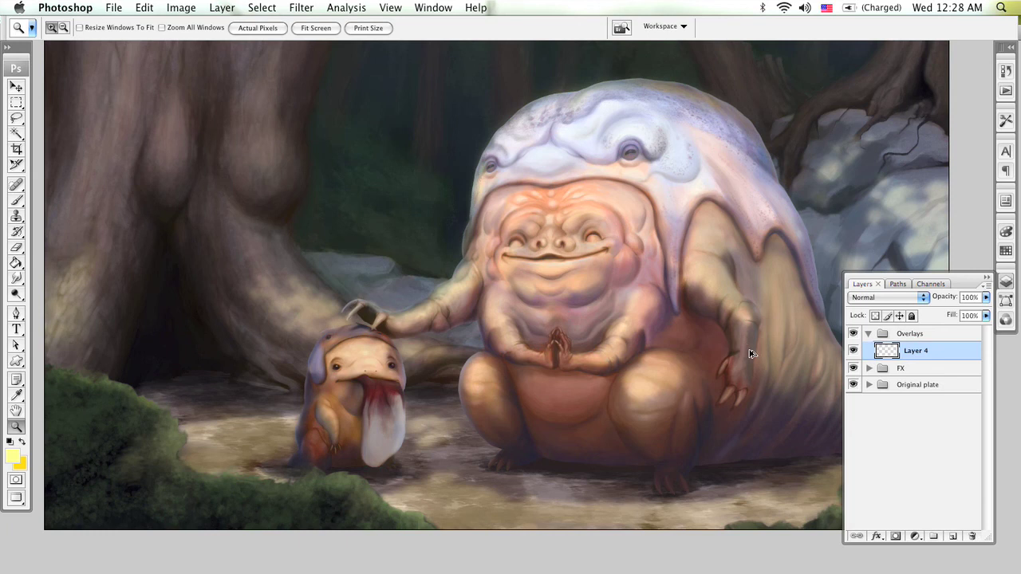
pyautogui.hotkey('ctrl', 'alt', 'shift', 'e')
# Open the Unsharp Mask filter for the merged layer in Overlays and try a threshold of 14 levels
pyautogui.click(305, 8)
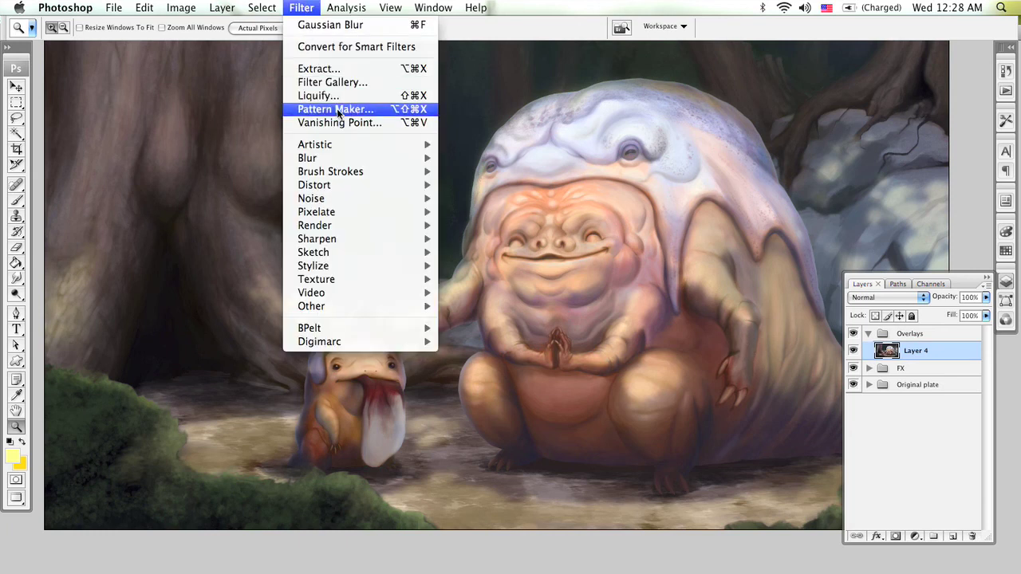
pyautogui.moveTo(364, 160)
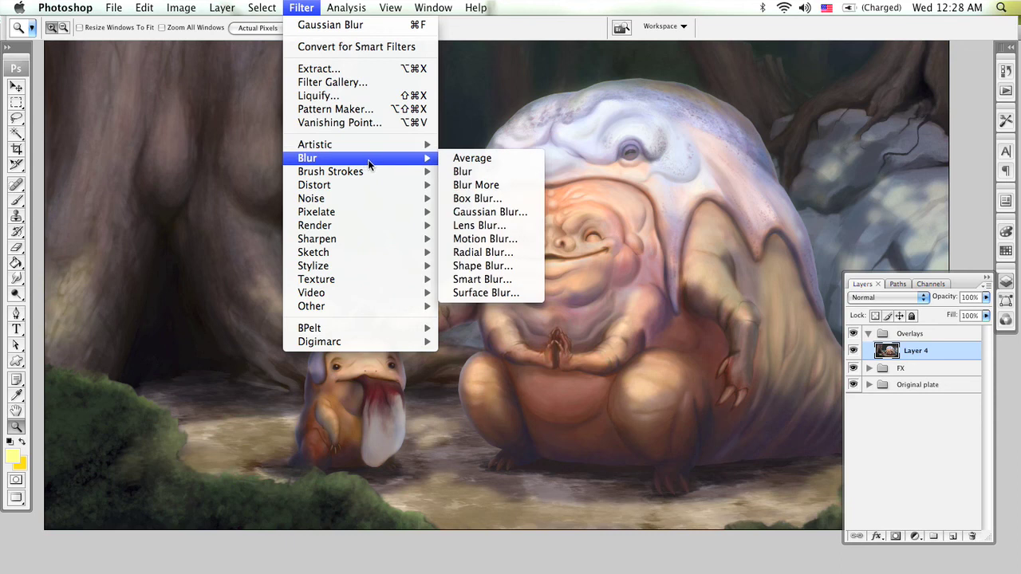
pyautogui.moveTo(392, 238)
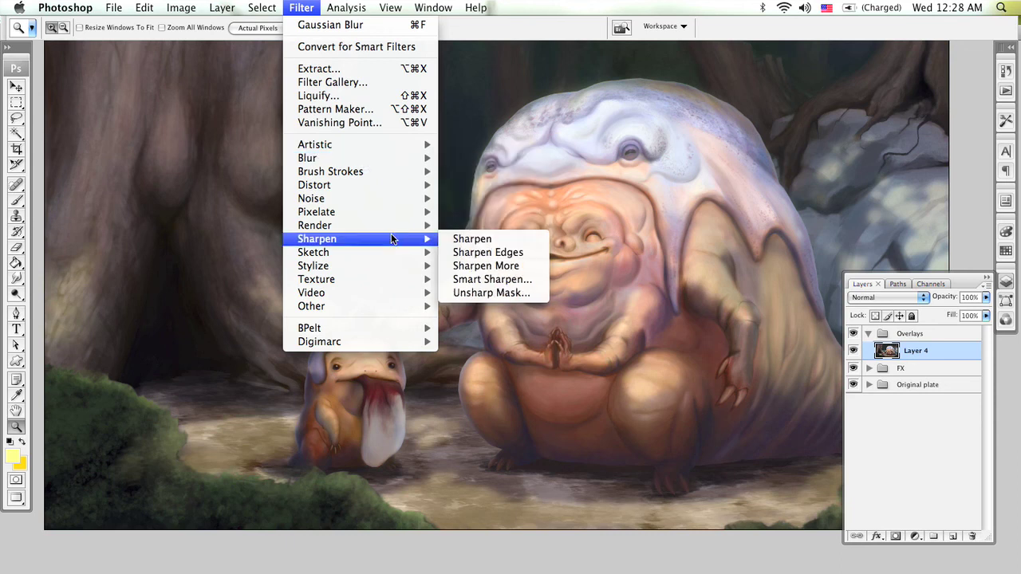
pyautogui.click(517, 295)
pyautogui.moveTo(520, 263); pyautogui.dragTo(559, 201)
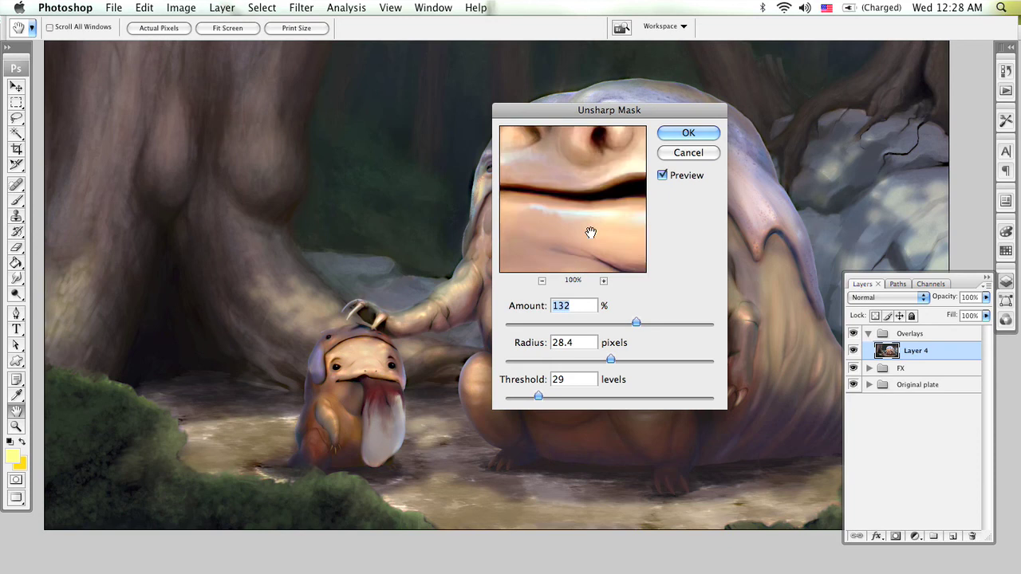
pyautogui.click(542, 281)
pyautogui.click(541, 280)
pyautogui.click(542, 281)
pyautogui.moveTo(573, 118); pyautogui.dragTo(421, 122)
pyautogui.moveTo(382, 403); pyautogui.dragTo(371, 401)
pyautogui.moveTo(404, 221); pyautogui.dragTo(425, 244)
pyautogui.click(452, 285)
pyautogui.click(452, 285)
pyautogui.click(452, 284)
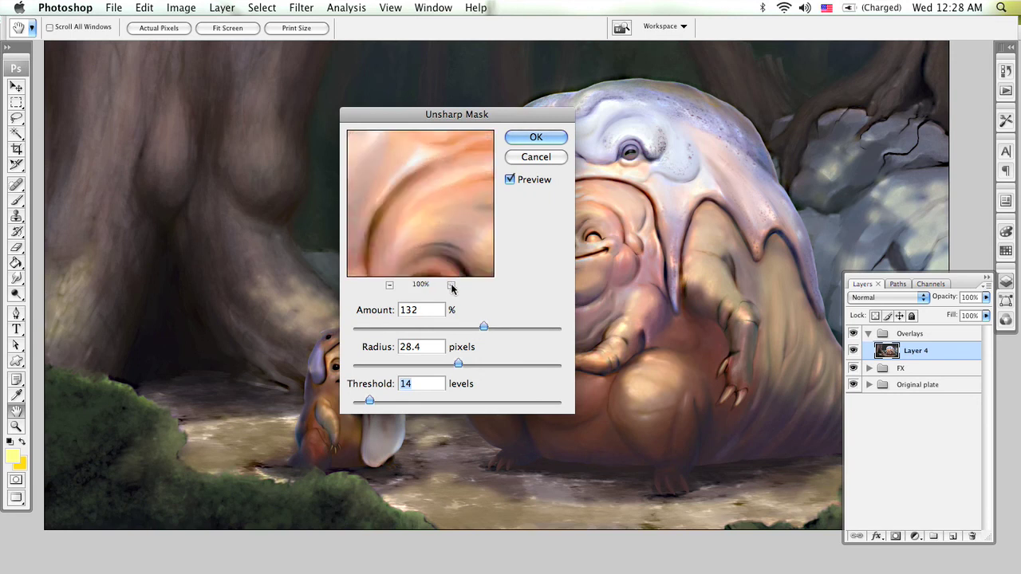
# Try Unsharp Mask at 17% amount, 3.8 pixels radius and threshold 10, comparing the result with the preview off and on
pyautogui.moveTo(370, 401); pyautogui.dragTo(365, 403)
pyautogui.moveTo(458, 363); pyautogui.dragTo(435, 365)
pyautogui.moveTo(374, 365); pyautogui.dragTo(396, 367)
pyautogui.moveTo(484, 327); pyautogui.dragTo(371, 329)
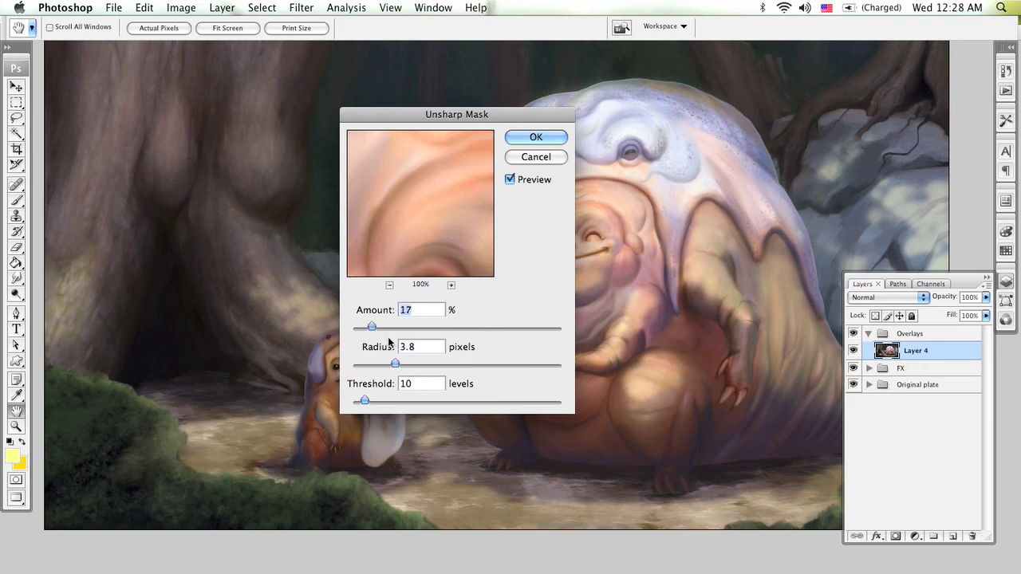
pyautogui.moveTo(431, 202); pyautogui.dragTo(468, 275)
pyautogui.click(510, 180)
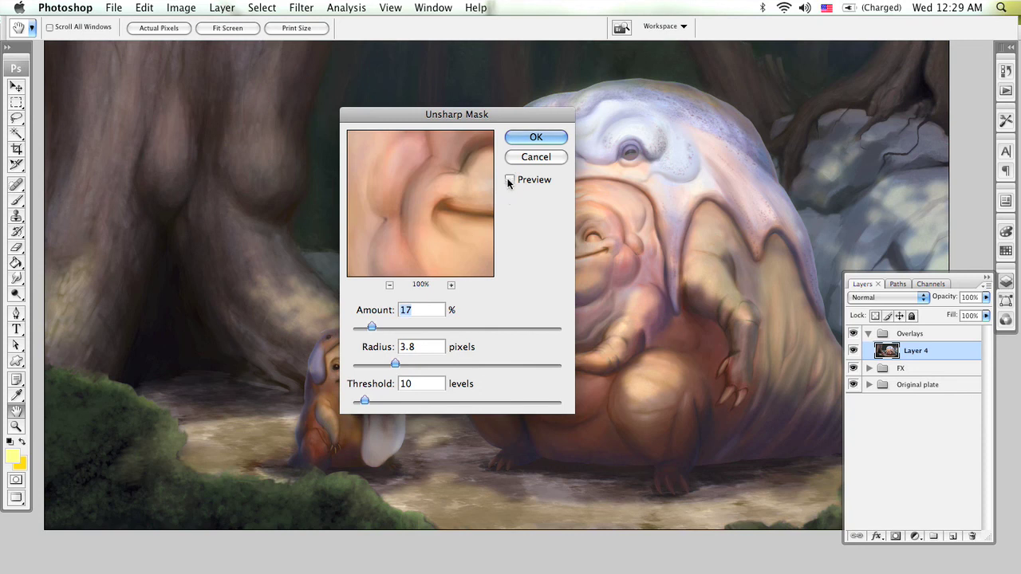
pyautogui.click(510, 180)
pyautogui.moveTo(441, 217); pyautogui.dragTo(452, 261)
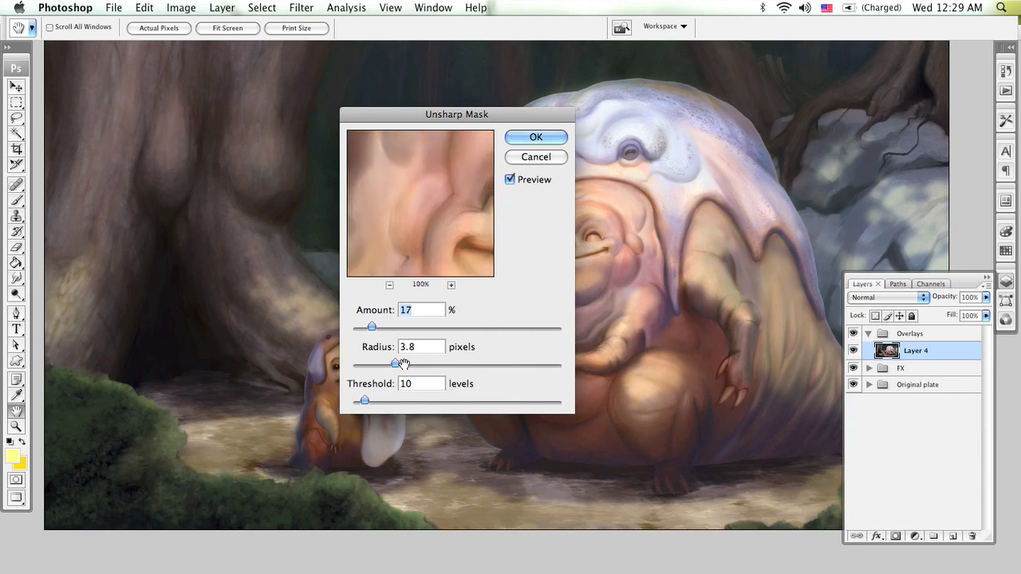
# Try a broader Unsharp Mask with 24% amount, 29.7 pixels radius and threshold 31
pyautogui.moveTo(364, 401); pyautogui.dragTo(561, 404)
pyautogui.moveTo(396, 364); pyautogui.dragTo(460, 363)
pyautogui.moveTo(459, 215); pyautogui.dragTo(399, 214)
pyautogui.moveTo(372, 327)
pyautogui.mouseDown()
pyautogui.moveTo(421, 329)
pyautogui.moveTo(371, 332)
pyautogui.mouseUp()
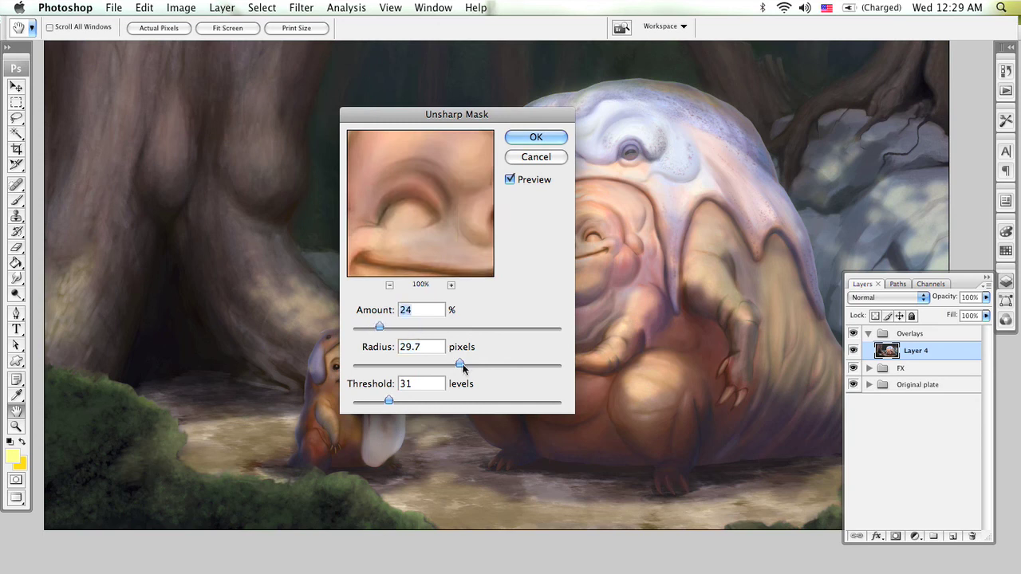
# Try a finer Unsharp Mask with 27% amount, 2.4 pixels radius and threshold 13
pyautogui.moveTo(459, 362); pyautogui.dragTo(367, 400)
pyautogui.moveTo(401, 364); pyautogui.dragTo(367, 366)
pyautogui.moveTo(381, 327); pyautogui.dragTo(389, 328)
pyautogui.moveTo(407, 363); pyautogui.dragTo(396, 363)
pyautogui.moveTo(387, 327); pyautogui.dragTo(382, 327)
pyautogui.moveTo(395, 364); pyautogui.dragTo(379, 364)
pyautogui.moveTo(390, 221); pyautogui.dragTo(416, 271)
# Examine the sharpening around the large creature's eye and mouth in the filter preview at different magnifications
pyautogui.click(389, 285)
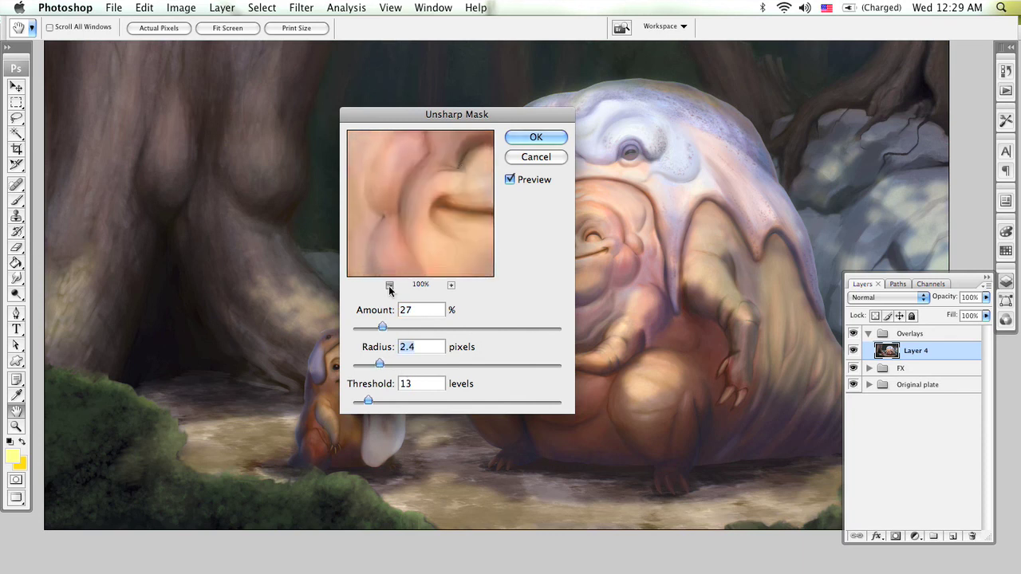
pyautogui.click(389, 284)
pyautogui.click(389, 285)
pyautogui.click(389, 285)
pyautogui.click(389, 285)
pyautogui.click(450, 285)
pyautogui.click(450, 284)
pyautogui.click(450, 285)
pyautogui.click(451, 284)
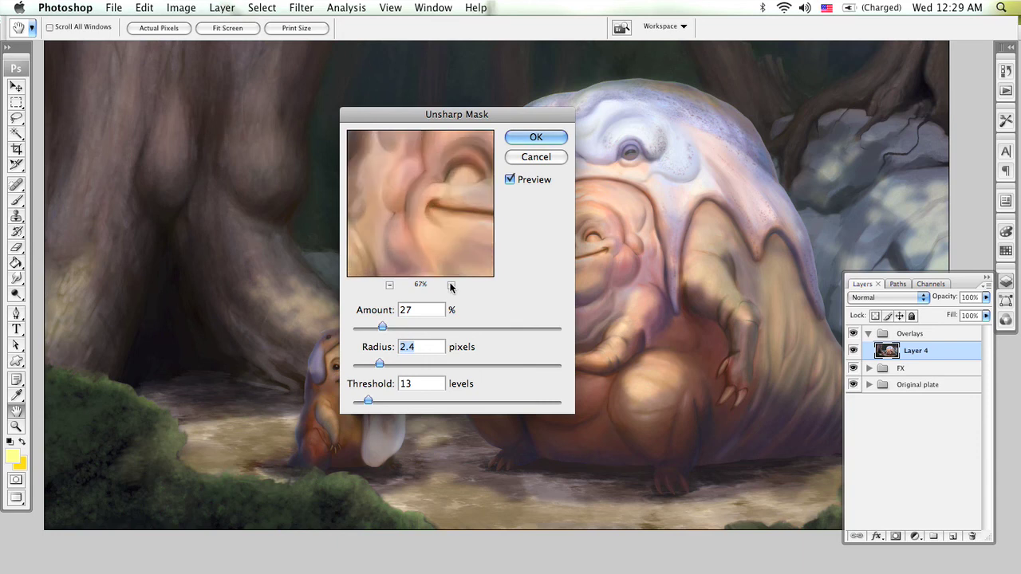
pyautogui.click(450, 285)
pyautogui.click(451, 284)
pyautogui.moveTo(413, 228); pyautogui.dragTo(442, 264)
pyautogui.click(389, 285)
pyautogui.click(390, 285)
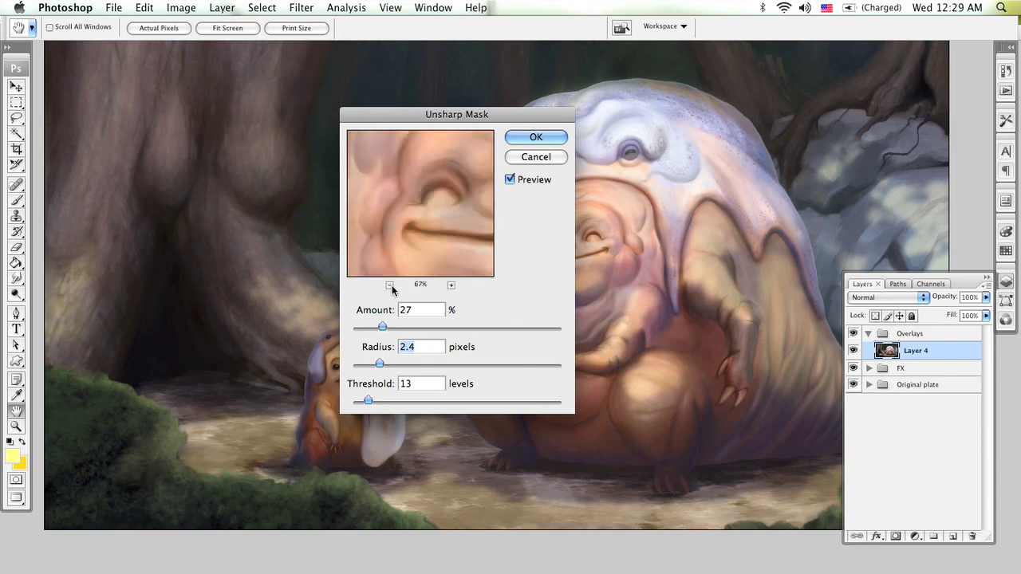
# Try a strong Unsharp Mask with 72% amount, 25.3 pixels radius and threshold 59
pyautogui.moveTo(382, 327)
pyautogui.mouseDown()
pyautogui.moveTo(474, 327)
pyautogui.moveTo(373, 328)
pyautogui.mouseUp()
pyautogui.moveTo(382, 364)
pyautogui.mouseDown()
pyautogui.moveTo(530, 368)
pyautogui.moveTo(372, 365)
pyautogui.mouseUp()
pyautogui.moveTo(368, 401); pyautogui.dragTo(421, 401)
pyautogui.moveTo(372, 327); pyautogui.dragTo(433, 327)
pyautogui.moveTo(370, 364); pyautogui.dragTo(455, 364)
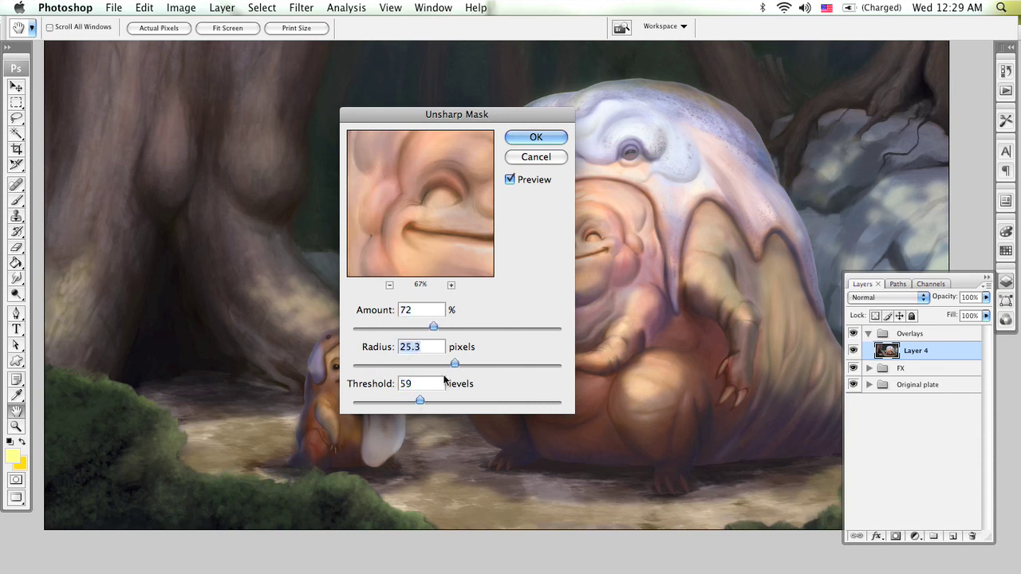
# Set the Unsharp Mask threshold to 18 levels and try 65% amount with a 3.7 pixels radius
pyautogui.moveTo(416, 400); pyautogui.dragTo(373, 401)
pyautogui.moveTo(454, 363)
pyautogui.mouseDown()
pyautogui.moveTo(518, 364)
pyautogui.moveTo(367, 365)
pyautogui.moveTo(441, 364)
pyautogui.mouseUp()
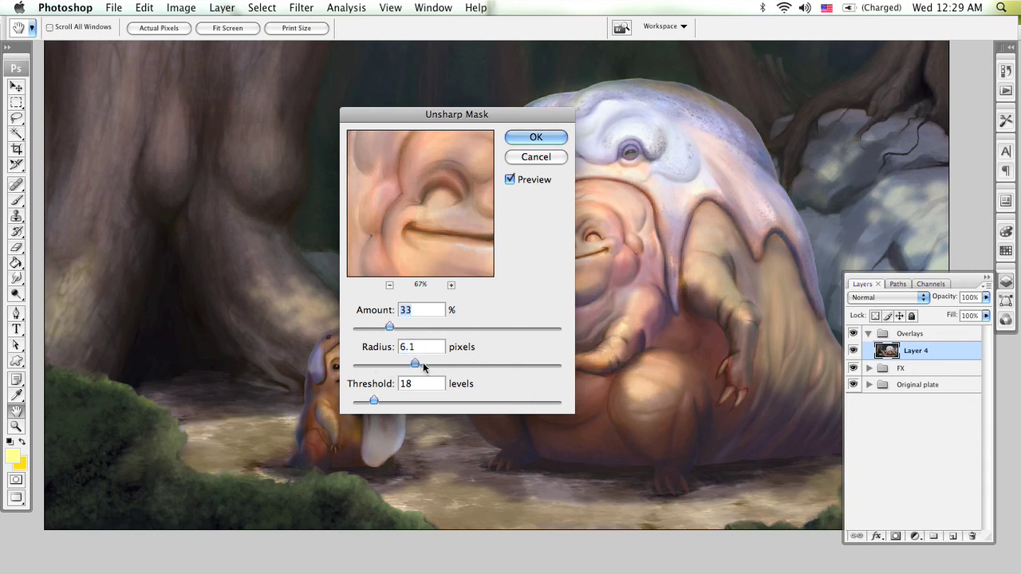
pyautogui.moveTo(389, 327); pyautogui.dragTo(554, 333)
pyautogui.moveTo(485, 117); pyautogui.dragTo(498, 167)
pyautogui.moveTo(566, 372); pyautogui.dragTo(393, 382)
pyautogui.moveTo(453, 408); pyautogui.dragTo(390, 411)
pyautogui.moveTo(393, 372); pyautogui.dragTo(439, 373)
pyautogui.moveTo(391, 409); pyautogui.dragTo(397, 409)
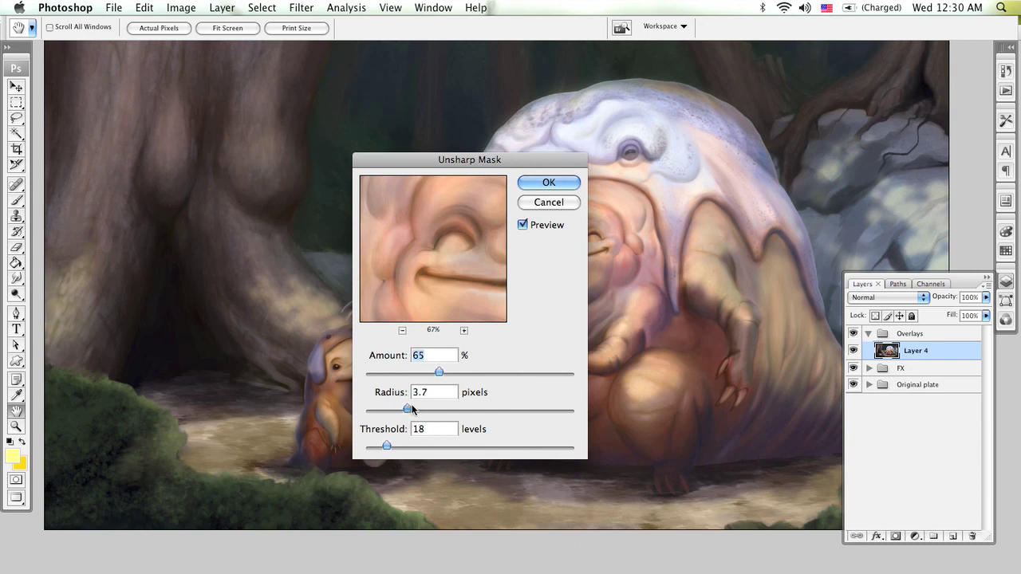
# Set the Unsharp Mask amount to 56% and radius to 4.2 pixels, and apply the filter to the merged layer
pyautogui.moveTo(438, 373); pyautogui.dragTo(410, 373)
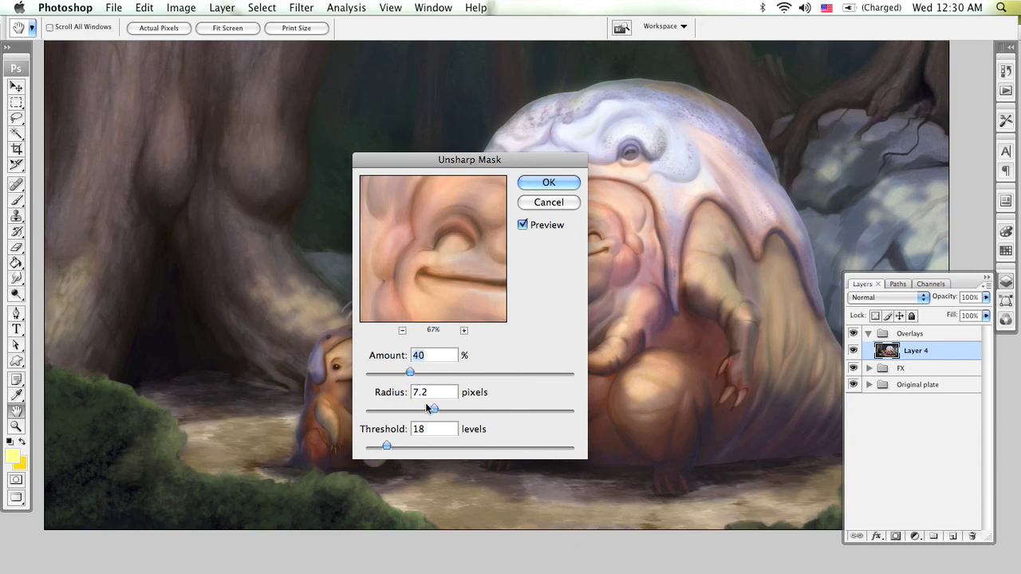
pyautogui.moveTo(414, 410); pyautogui.dragTo(412, 409)
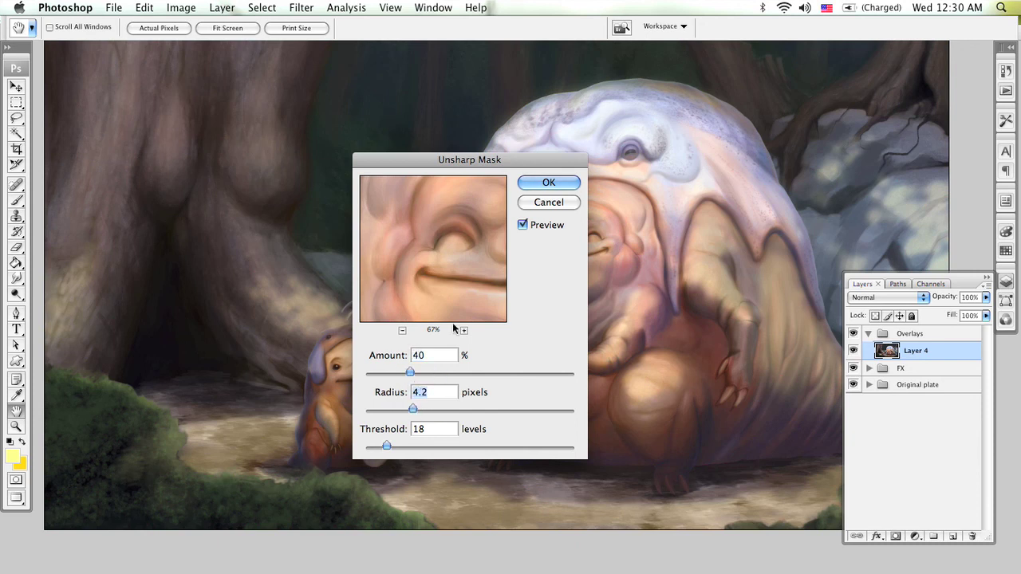
pyautogui.click(522, 226)
pyautogui.click(523, 226)
pyautogui.moveTo(410, 373); pyautogui.dragTo(429, 372)
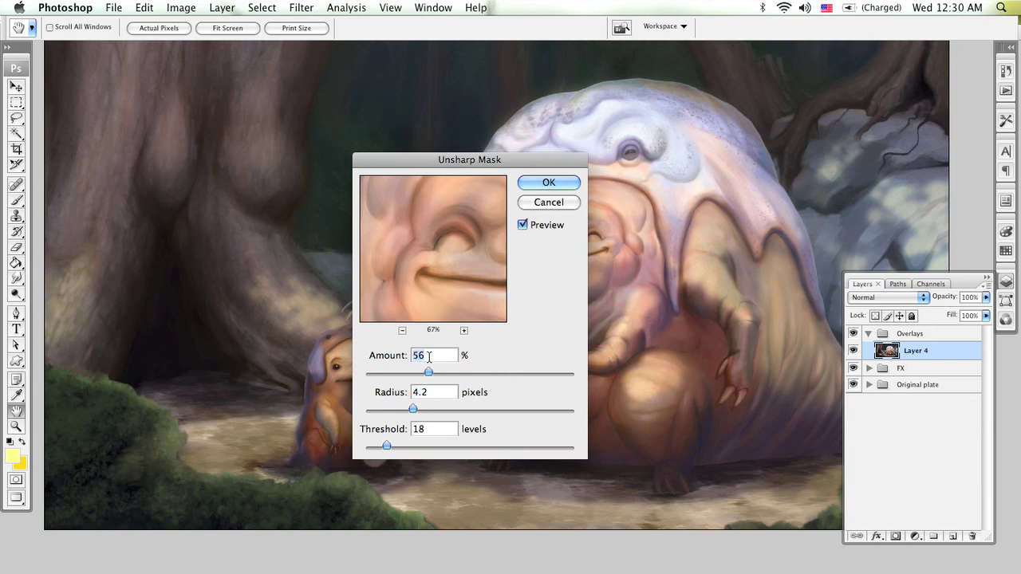
pyautogui.moveTo(483, 167); pyautogui.dragTo(215, 75)
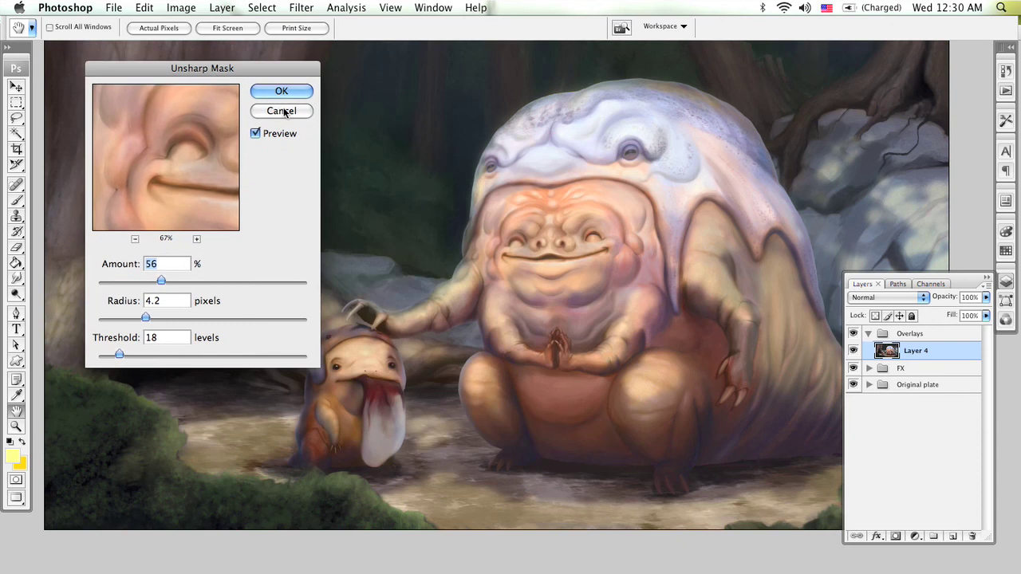
pyautogui.click(282, 92)
pyautogui.press('z')
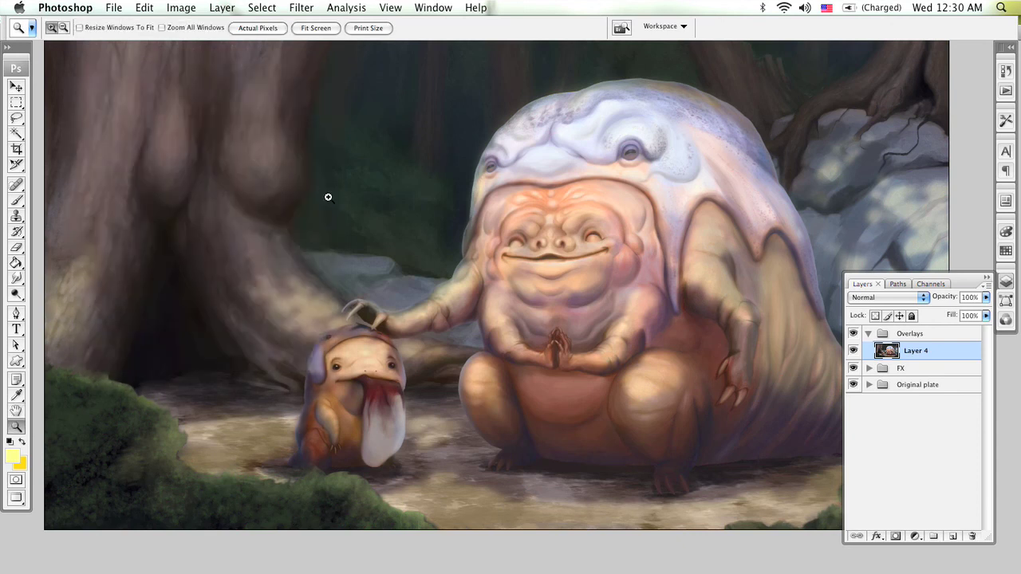
# Compare the painting with and without the sharpened layer in Overlays, looking closely at the large creature
pyautogui.click(853, 352)
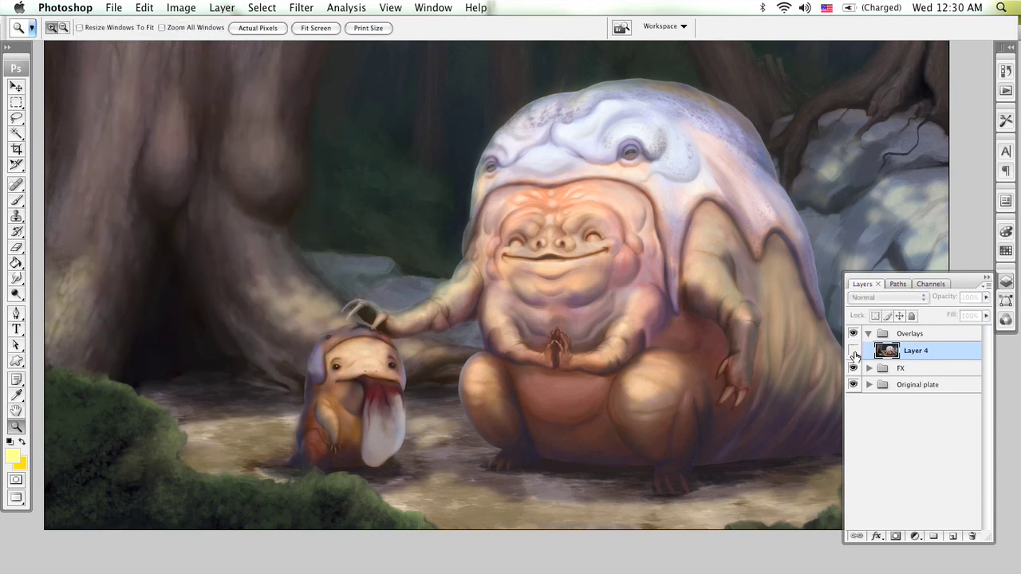
pyautogui.click(853, 351)
pyautogui.click(661, 311)
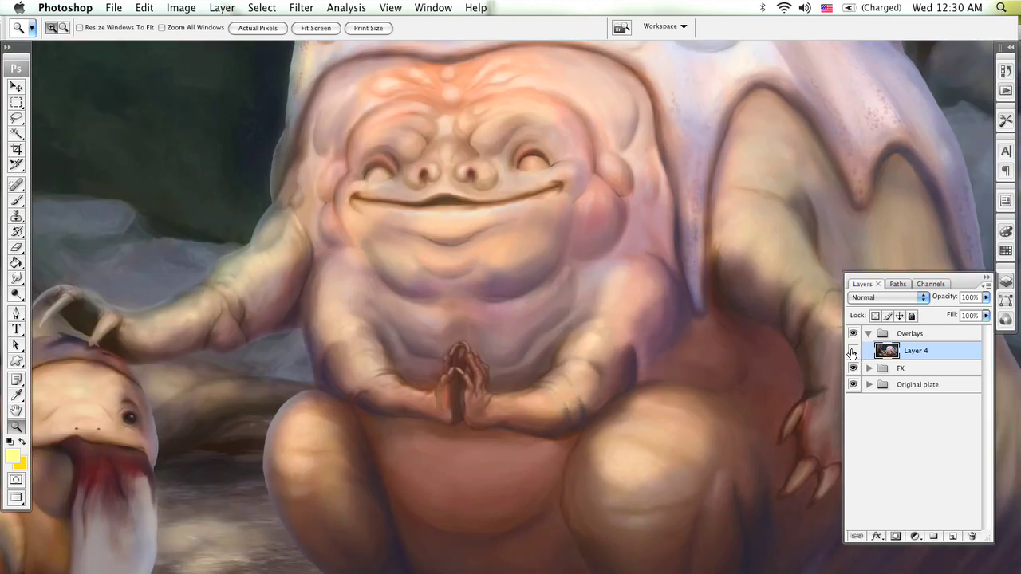
pyautogui.click(853, 352)
pyautogui.click(852, 352)
# Start another Unsharp Mask on the merged layer and try 122% amount with a 5.4 pixels radius
pyautogui.click(302, 7)
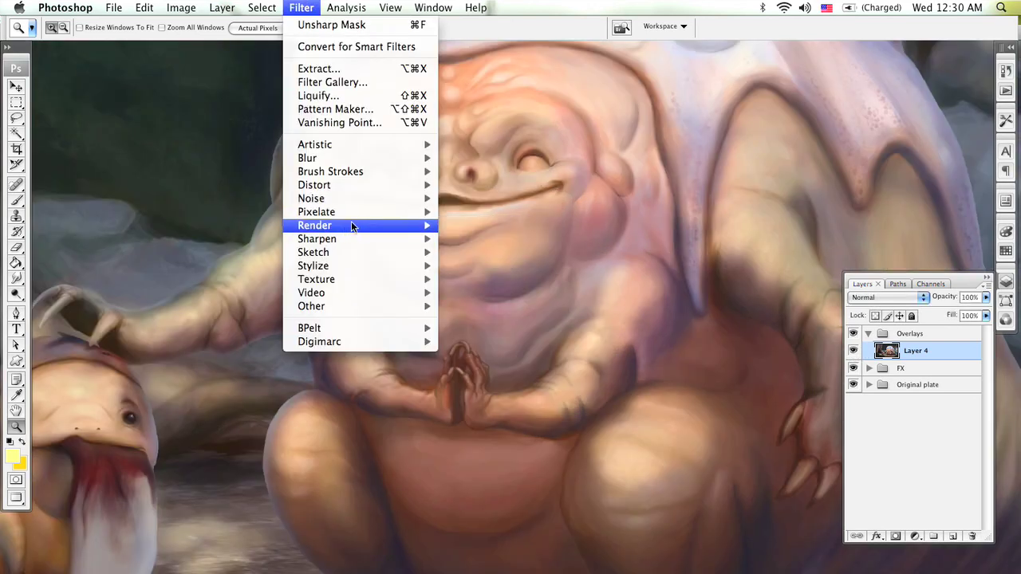
pyautogui.moveTo(361, 240)
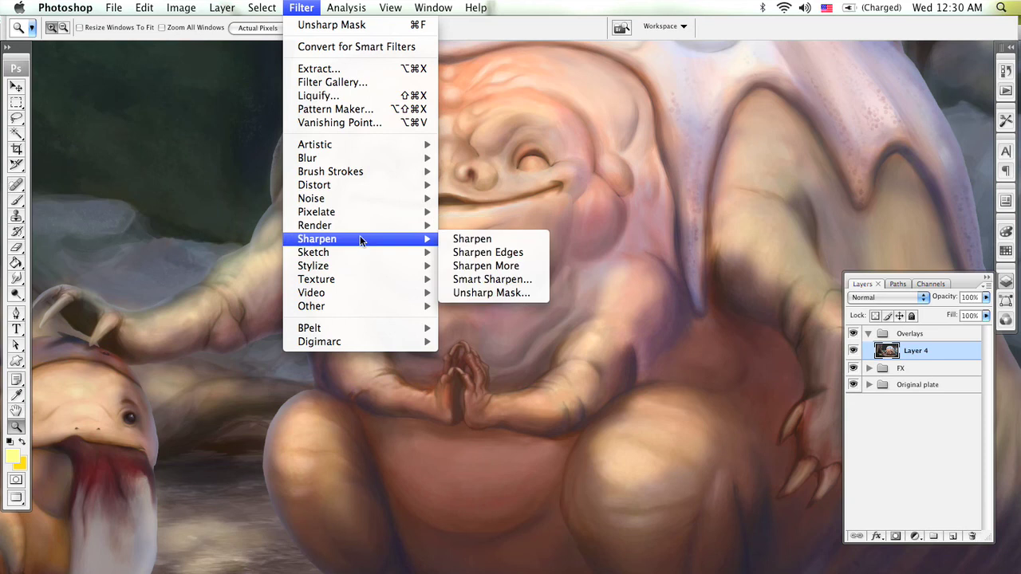
pyautogui.click(524, 293)
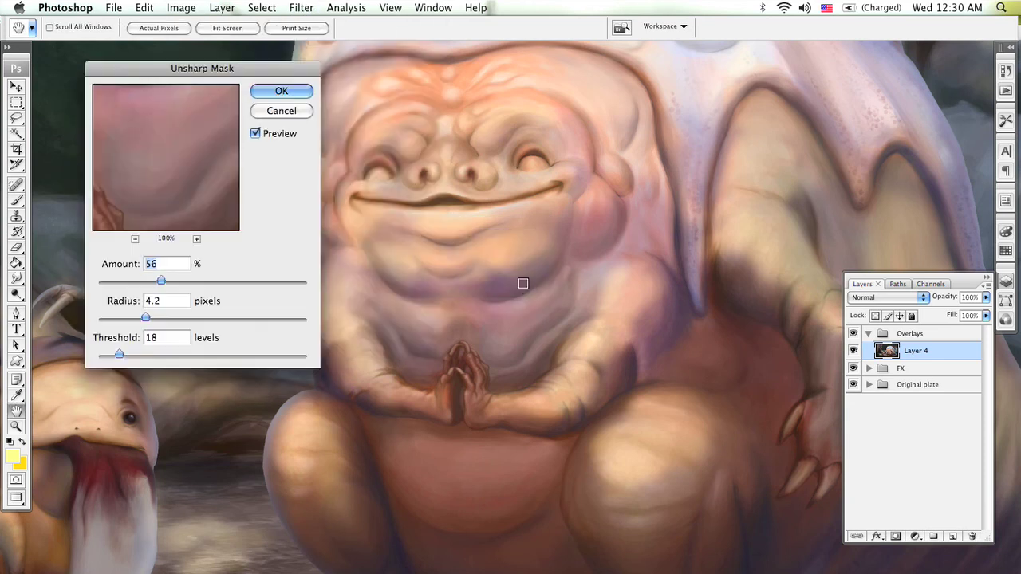
pyautogui.moveTo(178, 173); pyautogui.dragTo(200, 223)
pyautogui.moveTo(161, 282); pyautogui.dragTo(207, 282)
pyautogui.moveTo(146, 317); pyautogui.dragTo(190, 319)
pyautogui.moveTo(211, 283)
pyautogui.mouseDown()
pyautogui.moveTo(242, 279)
pyautogui.moveTo(224, 282)
pyautogui.mouseUp()
pyautogui.moveTo(190, 319); pyautogui.dragTo(156, 319)
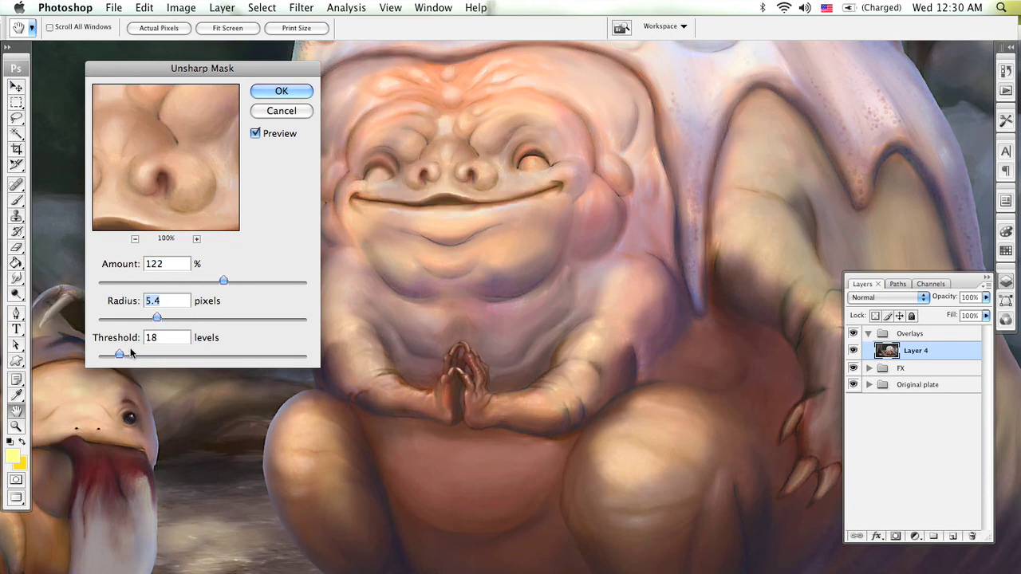
# Try a harsher Unsharp Mask with threshold 2, 8.2 pixels radius and 171% amount
pyautogui.moveTo(119, 354)
pyautogui.mouseDown()
pyautogui.moveTo(104, 356)
pyautogui.moveTo(257, 354)
pyautogui.moveTo(104, 357)
pyautogui.mouseUp()
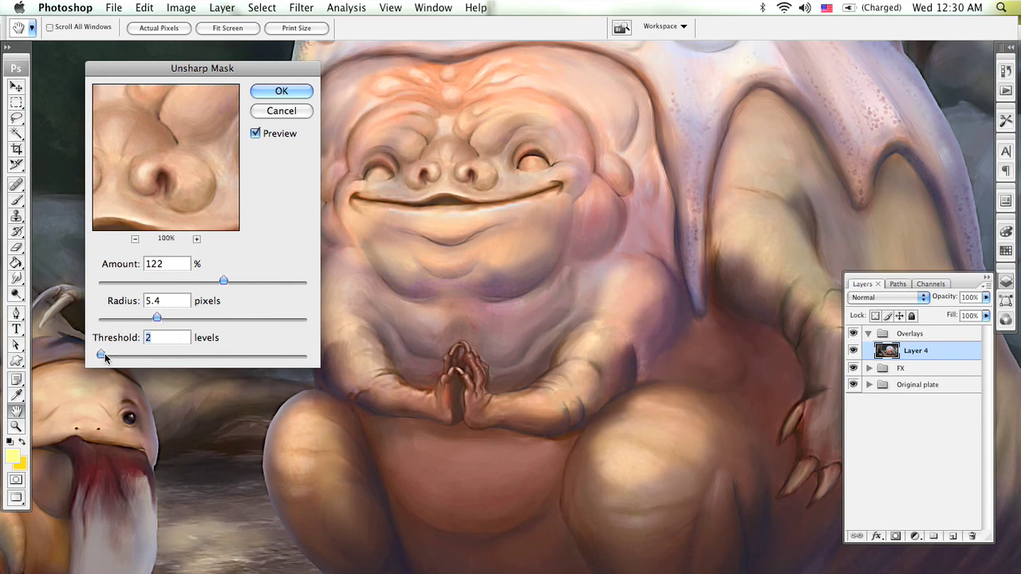
pyautogui.moveTo(154, 315)
pyautogui.mouseDown()
pyautogui.moveTo(181, 311)
pyautogui.moveTo(172, 316)
pyautogui.mouseUp()
pyautogui.moveTo(224, 281); pyautogui.dragTo(251, 281)
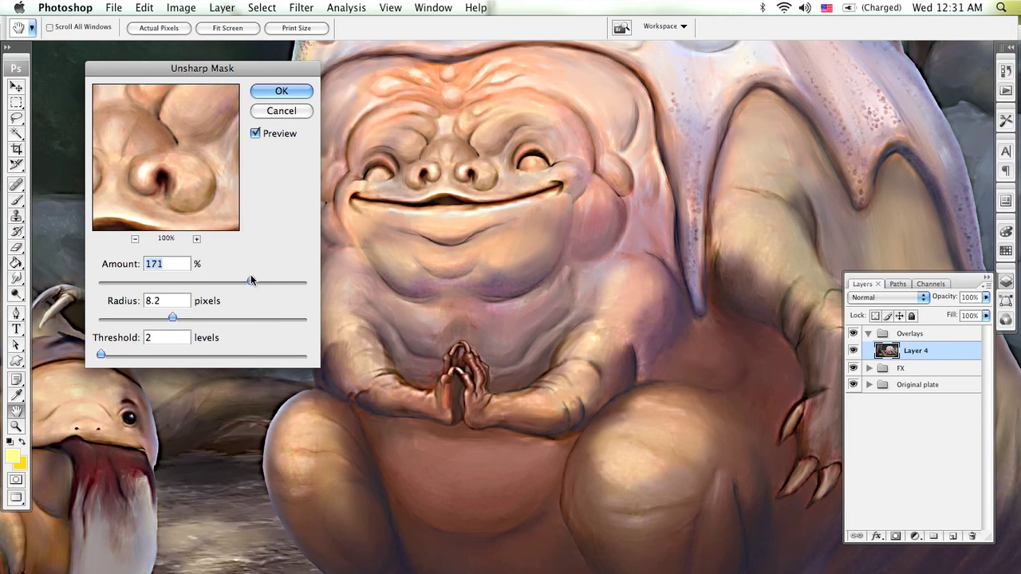
# Set the Unsharp Mask to 96% amount, 8.1 pixels radius and threshold 7, and apply it to the merged layer
pyautogui.moveTo(168, 317)
pyautogui.mouseDown()
pyautogui.moveTo(136, 315)
pyautogui.moveTo(169, 314)
pyautogui.mouseUp()
pyautogui.moveTo(247, 281); pyautogui.dragTo(215, 284)
pyautogui.moveTo(169, 318); pyautogui.dragTo(179, 316)
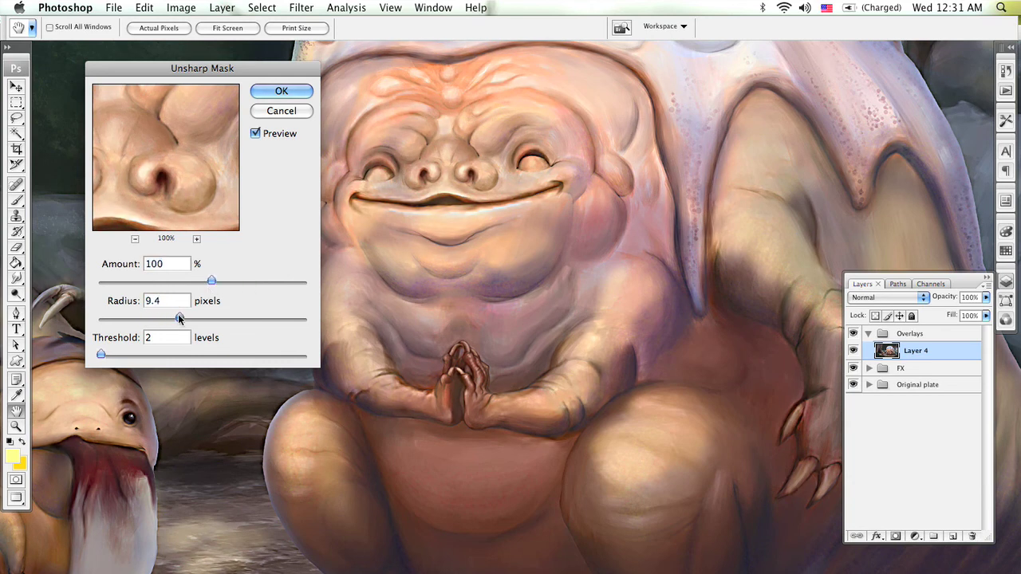
pyautogui.moveTo(212, 282); pyautogui.dragTo(221, 283)
pyautogui.moveTo(177, 318); pyautogui.dragTo(169, 316)
pyautogui.moveTo(223, 284); pyautogui.dragTo(203, 283)
pyautogui.moveTo(169, 317); pyautogui.dragTo(172, 317)
pyautogui.moveTo(206, 283); pyautogui.dragTo(207, 283)
pyautogui.moveTo(103, 354); pyautogui.dragTo(108, 356)
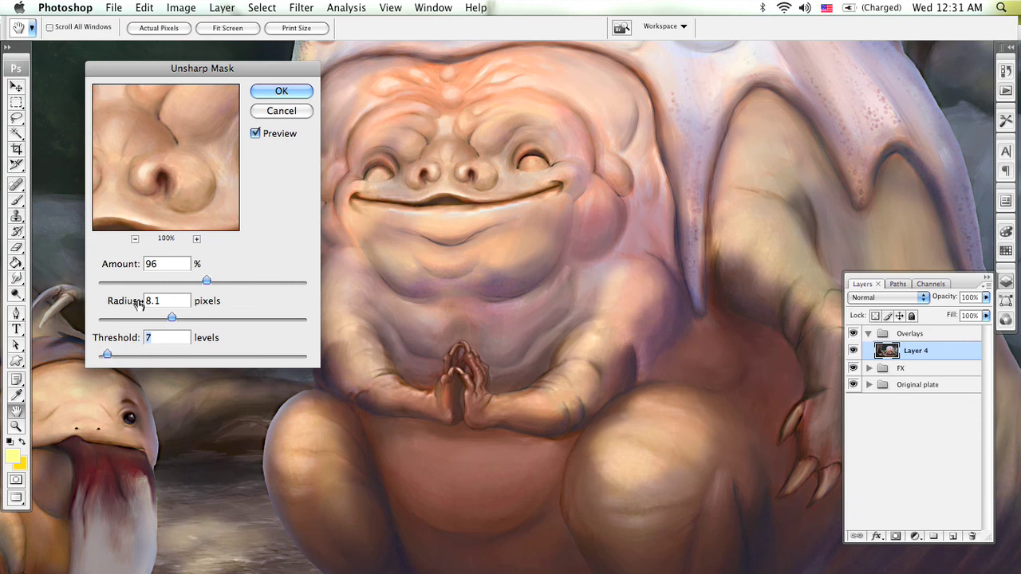
pyautogui.click(281, 94)
# Compare the painting with and without the resharpened layer, then inspect the large creature's head
pyautogui.press('z')
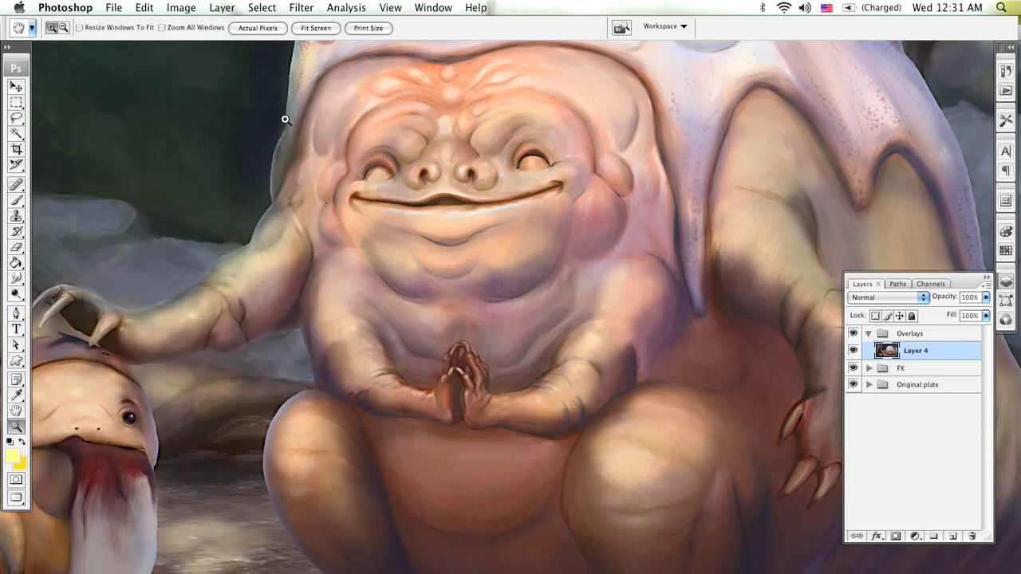
pyautogui.click(854, 352)
pyautogui.click(855, 351)
pyautogui.click(854, 351)
pyautogui.click(854, 351)
pyautogui.click(854, 353)
pyautogui.click(854, 354)
pyautogui.moveTo(618, 276)
pyautogui.mouseDown()
pyautogui.moveTo(608, 370)
pyautogui.moveTo(624, 343)
pyautogui.moveTo(640, 382)
pyautogui.mouseUp()
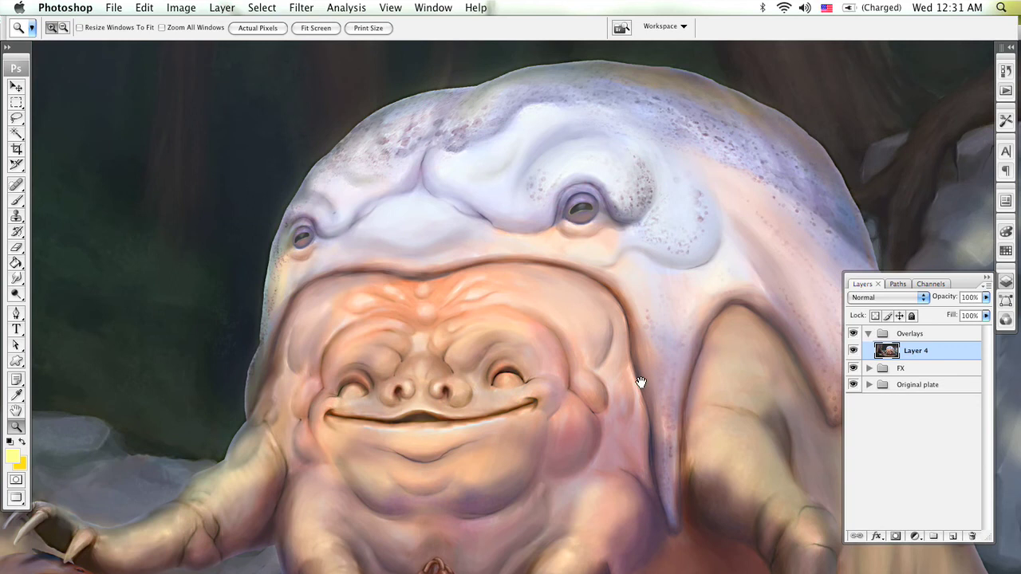
# Lower the opacity of the sharpened layer in Overlays to 46%
pyautogui.click(986, 298)
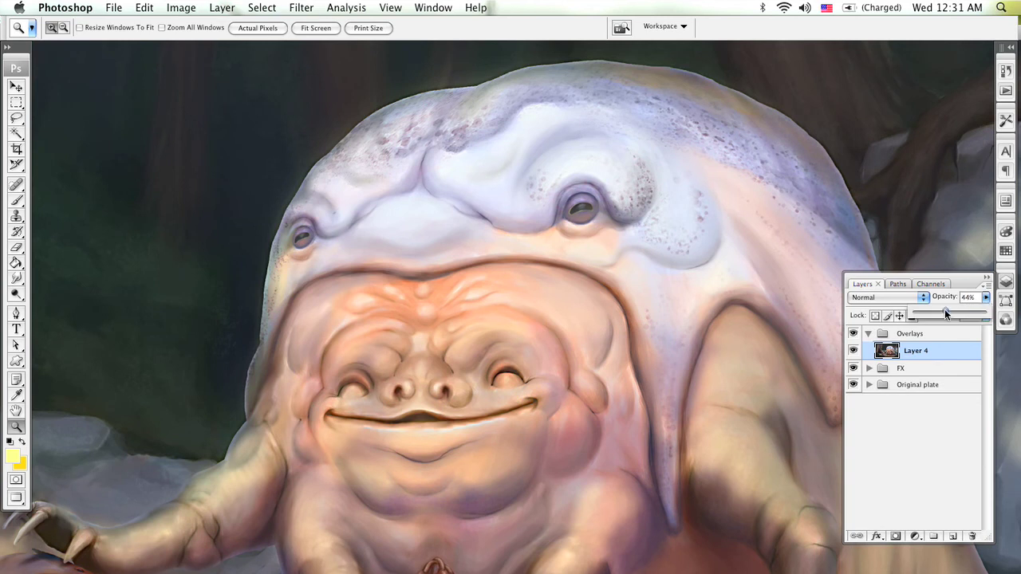
pyautogui.click(856, 351)
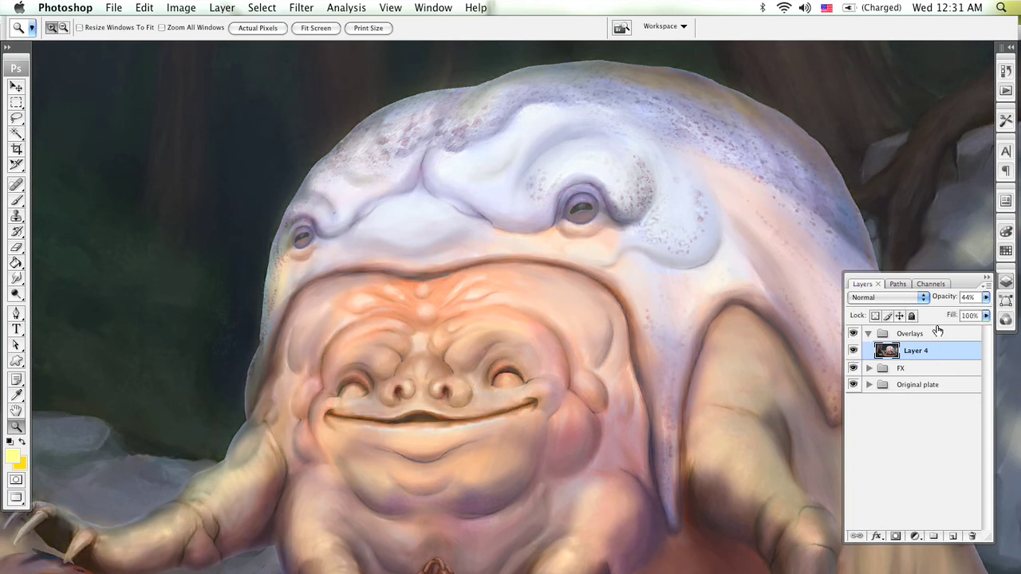
pyautogui.click(985, 299)
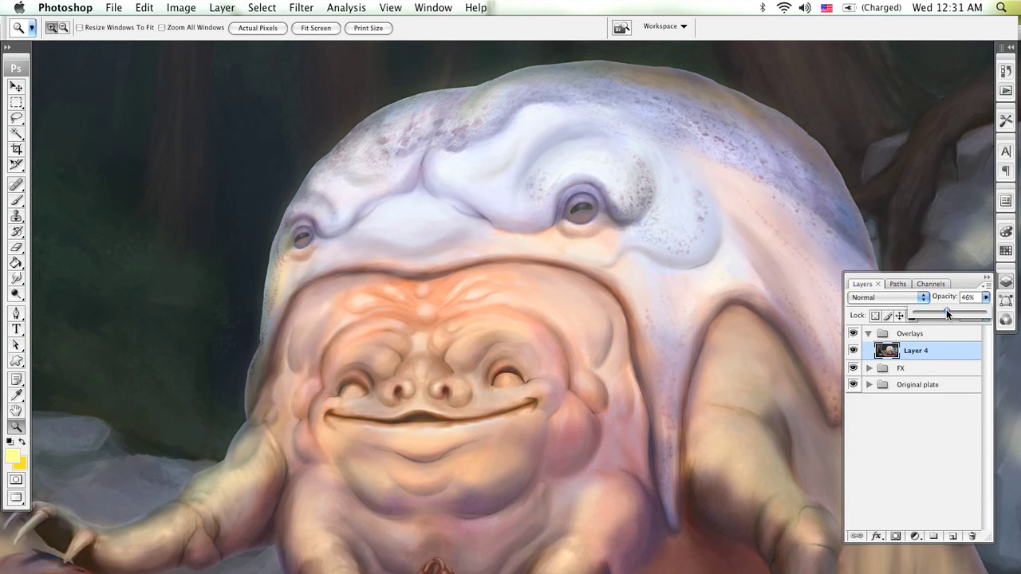
pyautogui.click(947, 347)
# Try the Overlay blending mode on the sharpened layer and compare the whole painting with and without it
pyautogui.click(880, 299)
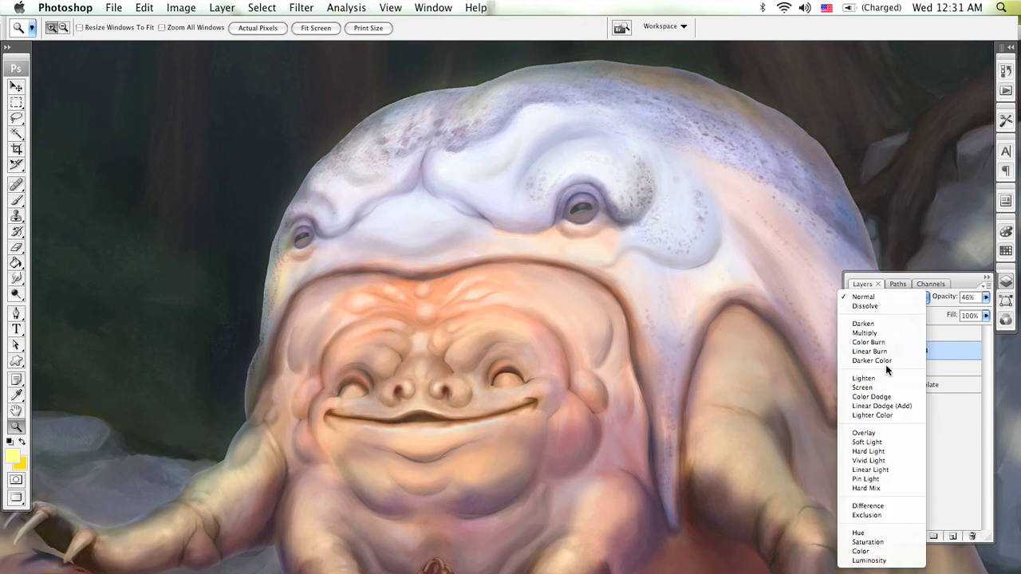
pyautogui.click(889, 433)
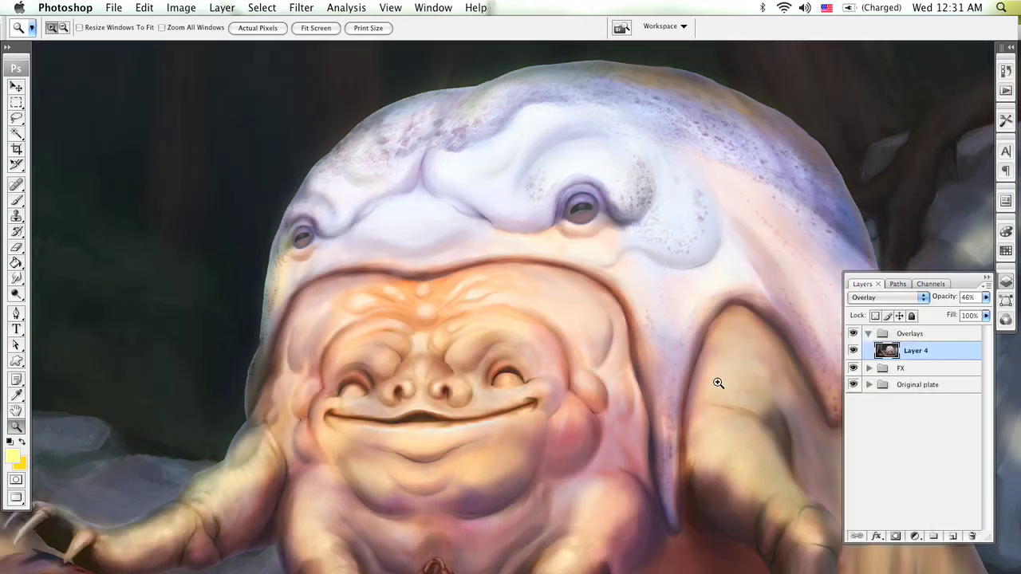
pyautogui.keyDown('alt'); pyautogui.click(531, 353); pyautogui.keyUp('alt')
pyautogui.keyDown('alt'); pyautogui.click(538, 368); pyautogui.keyUp('alt')
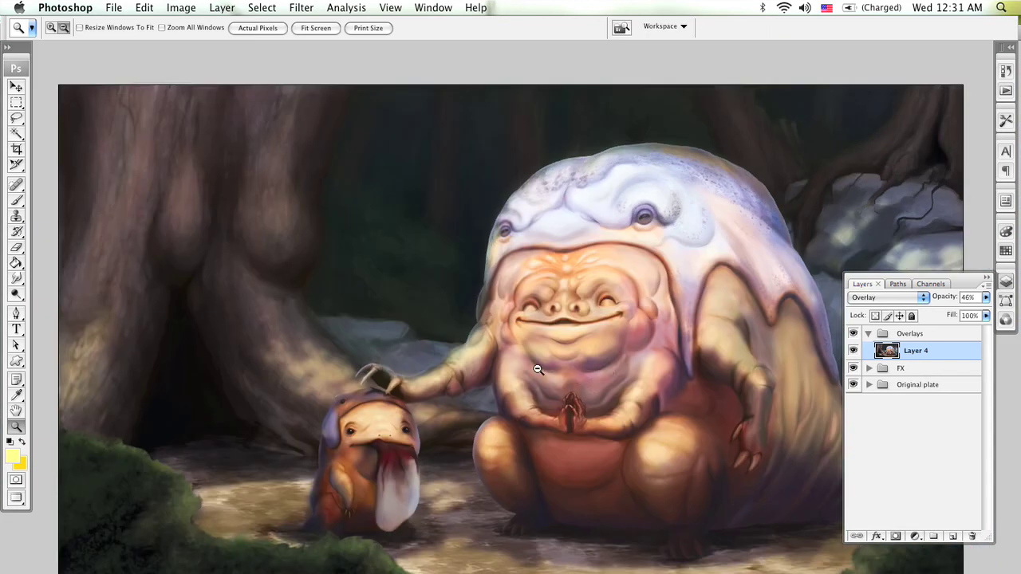
pyautogui.moveTo(611, 383); pyautogui.dragTo(588, 338)
pyautogui.click(854, 351)
pyautogui.click(855, 351)
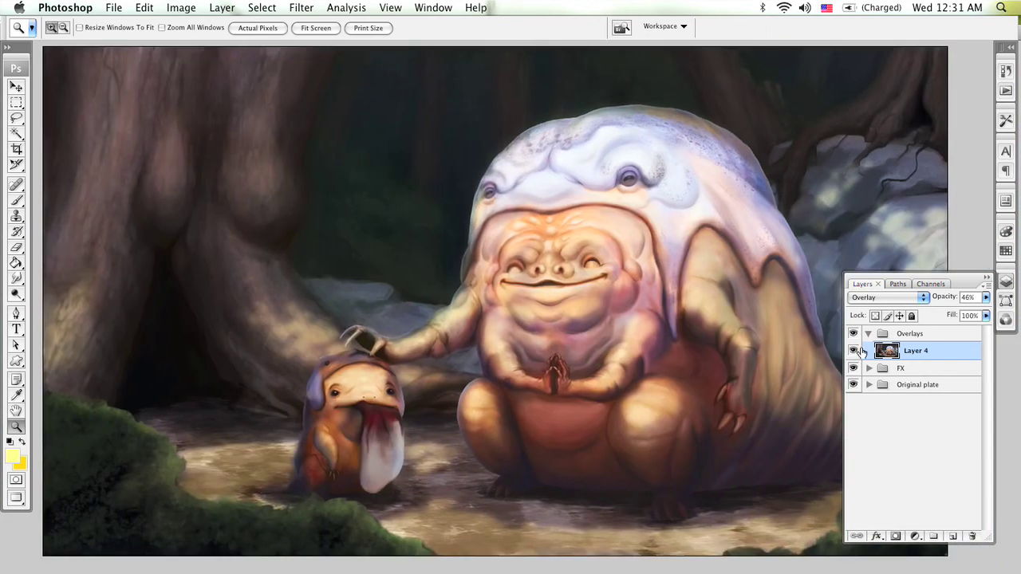
# Return the sharpened layer's blending mode to Normal and set its opacity to 34%
pyautogui.click(918, 298)
pyautogui.click(857, 160)
pyautogui.click(987, 298)
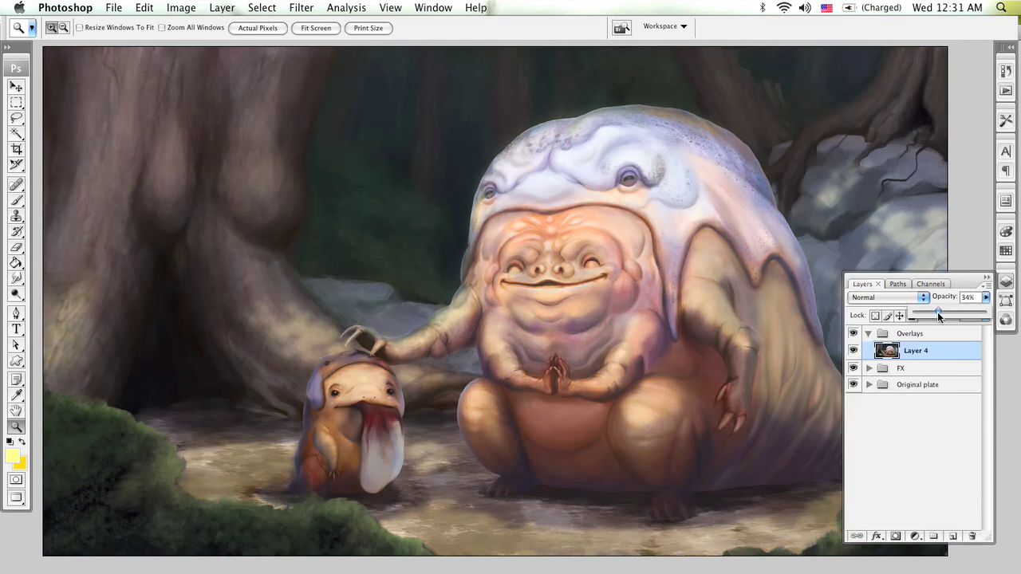
pyautogui.click(938, 312)
# Add a new layer above the sharpened one in Overlays and set the foreground color to cccccc
pyautogui.click(953, 536)
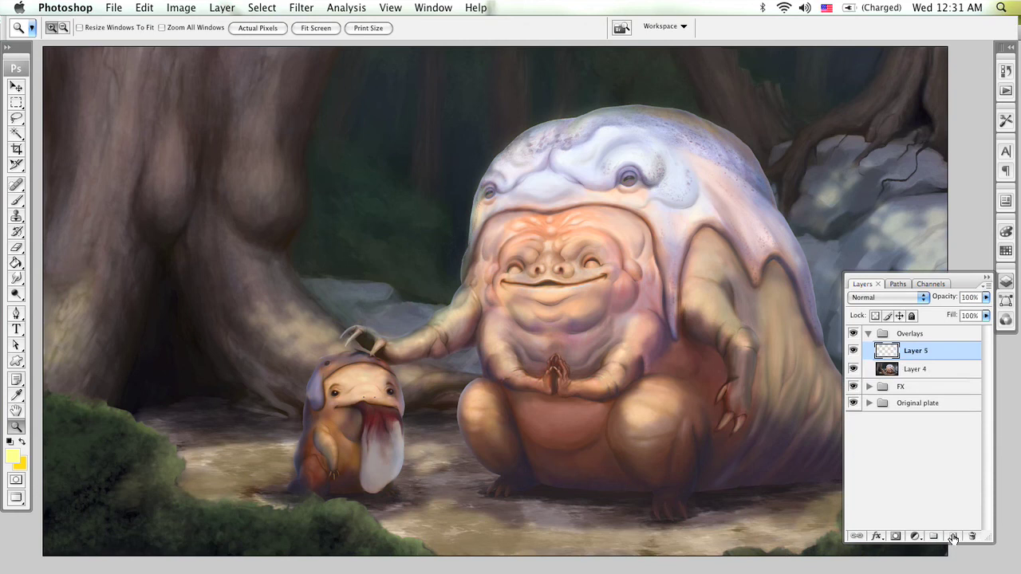
pyautogui.click(18, 458)
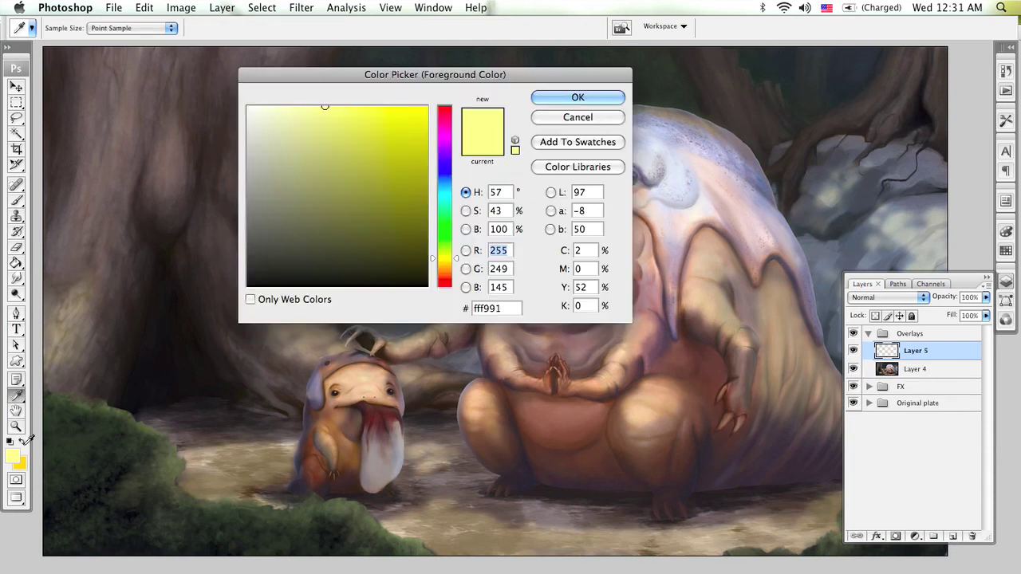
pyautogui.moveTo(486, 312); pyautogui.dragTo(459, 296)
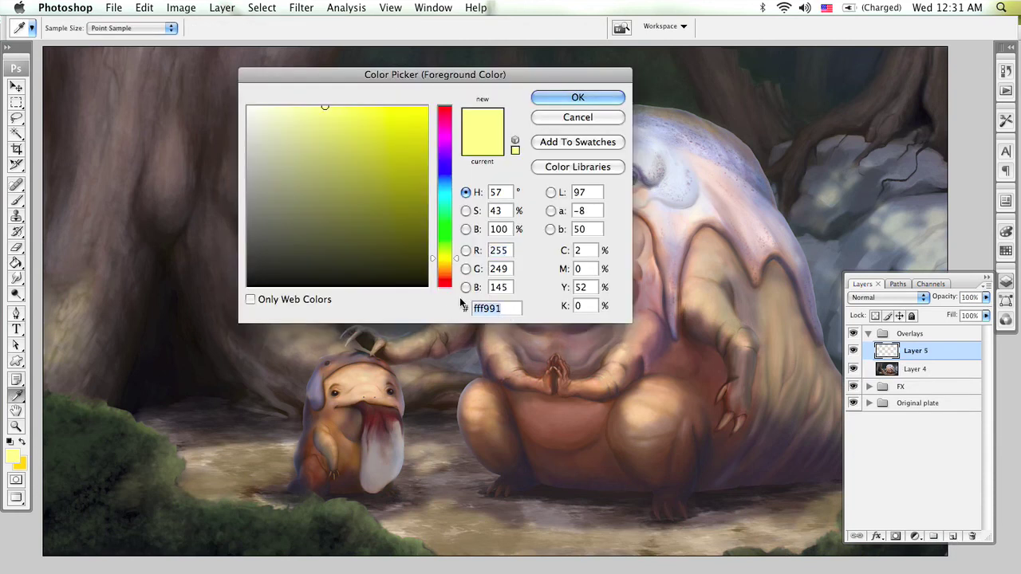
pyautogui.write('cccccc')
pyautogui.click(578, 97)
pyautogui.press('g')
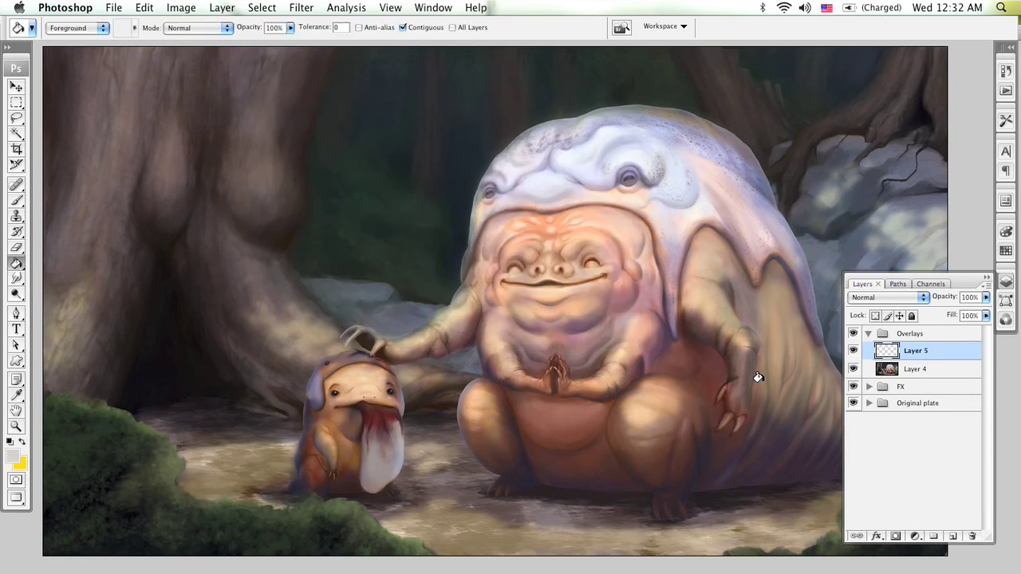
# Set the sharpened layer's opacity to 35% and fill the new empty layer above it with the light grey
pyautogui.click(888, 371)
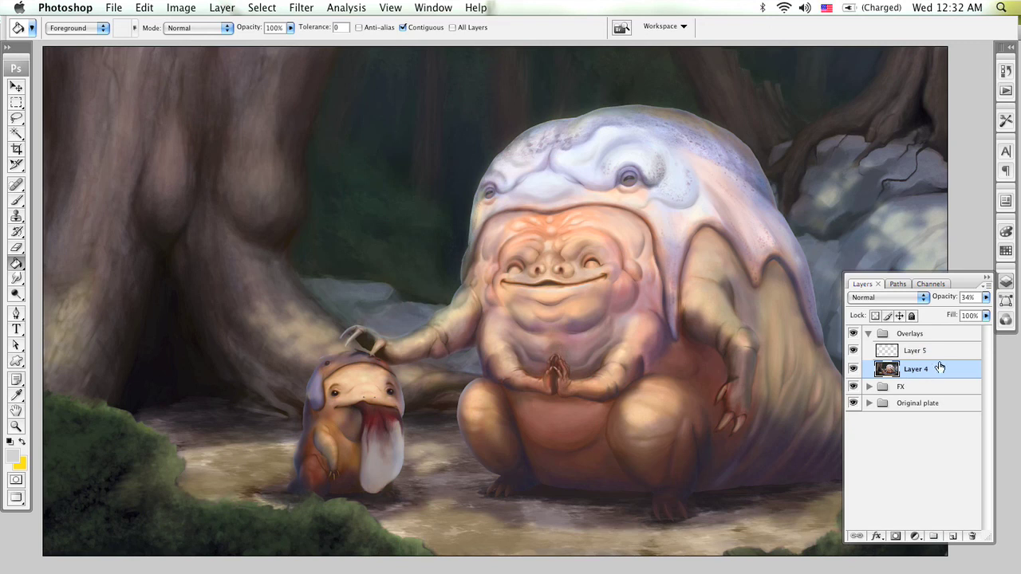
pyautogui.moveTo(986, 297); pyautogui.dragTo(970, 312)
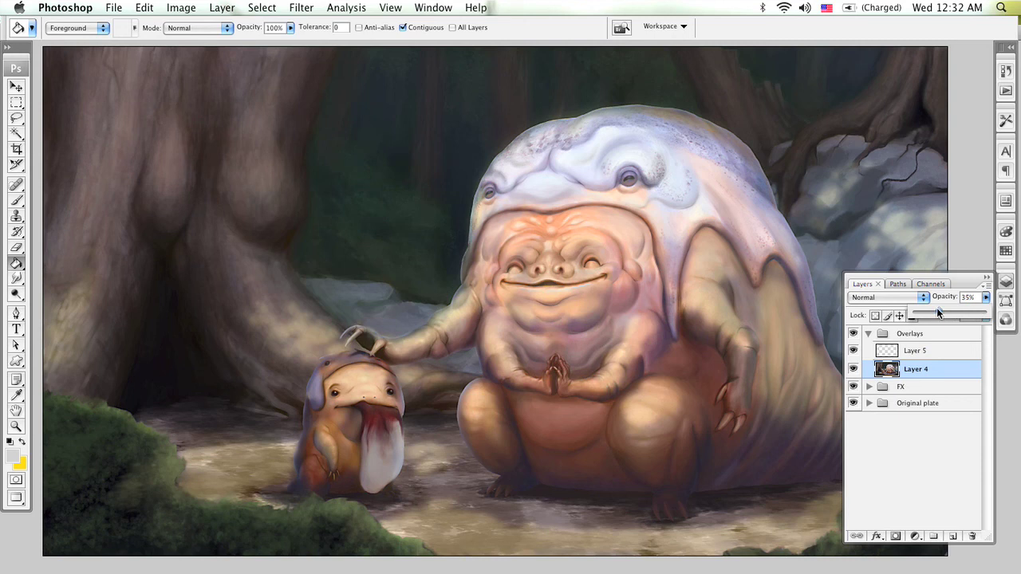
pyautogui.click(943, 353)
pyautogui.click(508, 399)
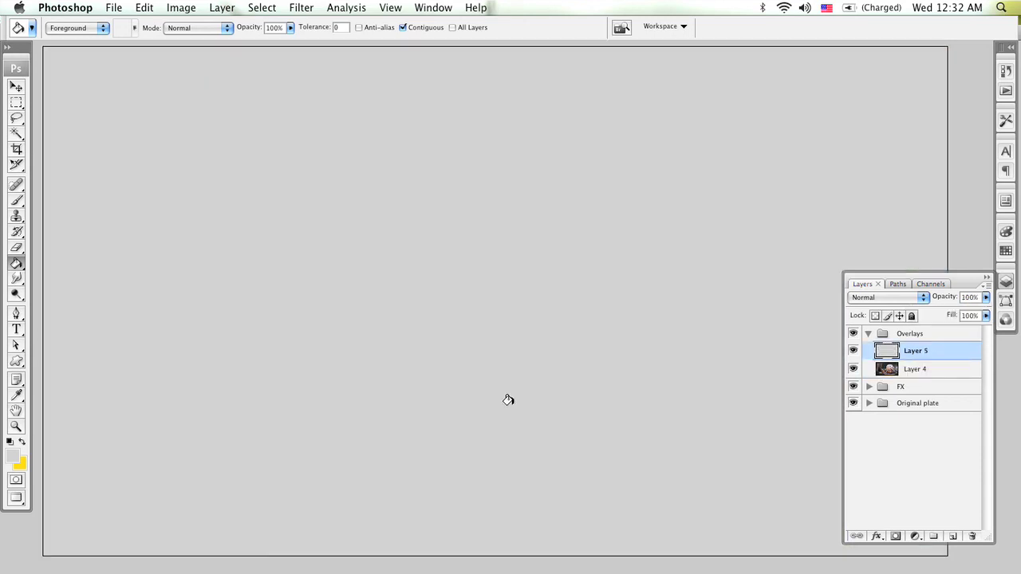
# Lower the grey layer's opacity to 41% so the painting shows through, viewing the large creature's face up close
pyautogui.click(302, 8)
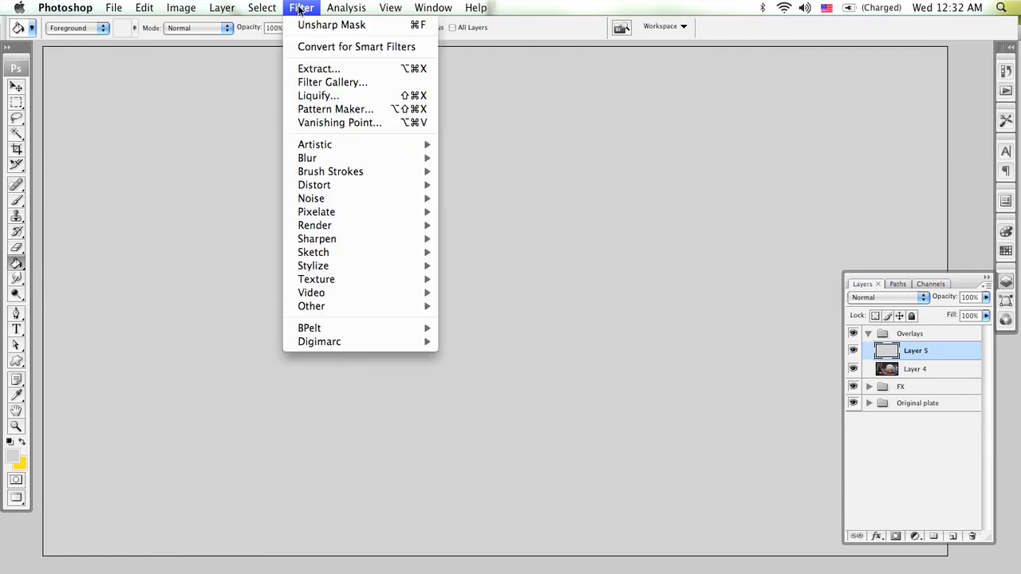
pyautogui.moveTo(372, 200)
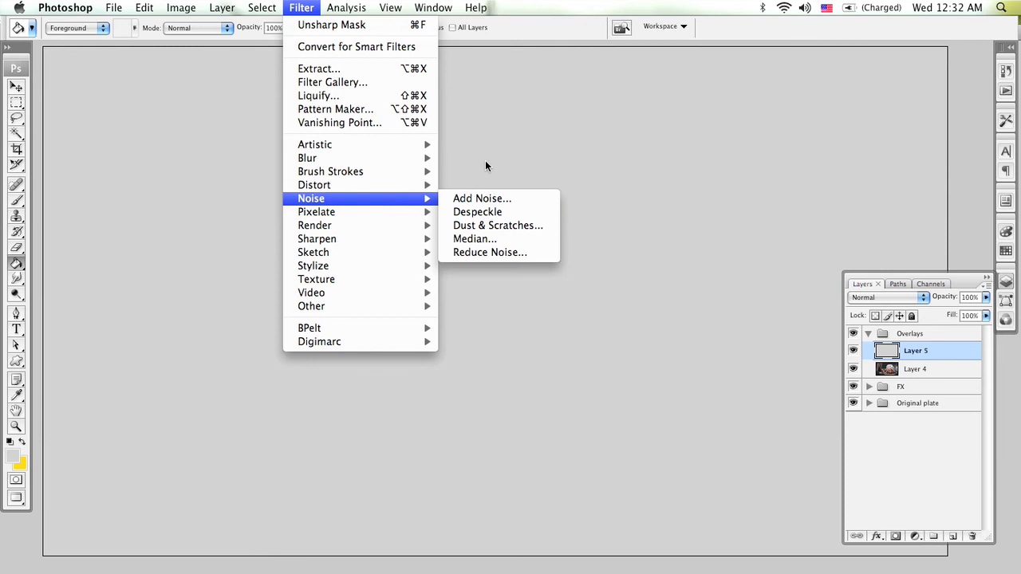
pyautogui.click(488, 180)
pyautogui.moveTo(985, 297)
pyautogui.mouseDown()
pyautogui.moveTo(979, 315)
pyautogui.moveTo(938, 307)
pyautogui.mouseUp()
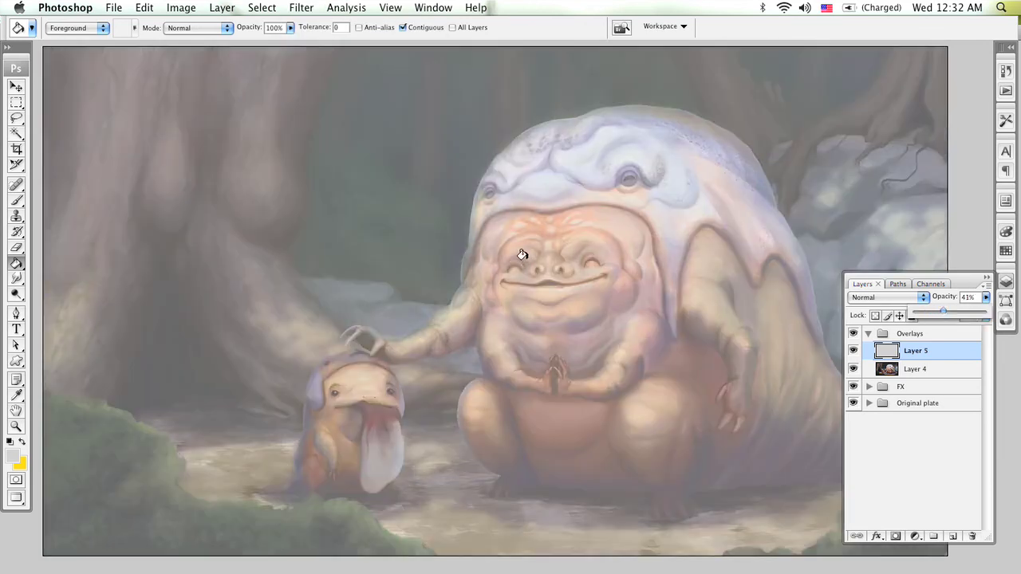
pyautogui.press('z')
pyautogui.click(542, 287)
pyautogui.click(541, 287)
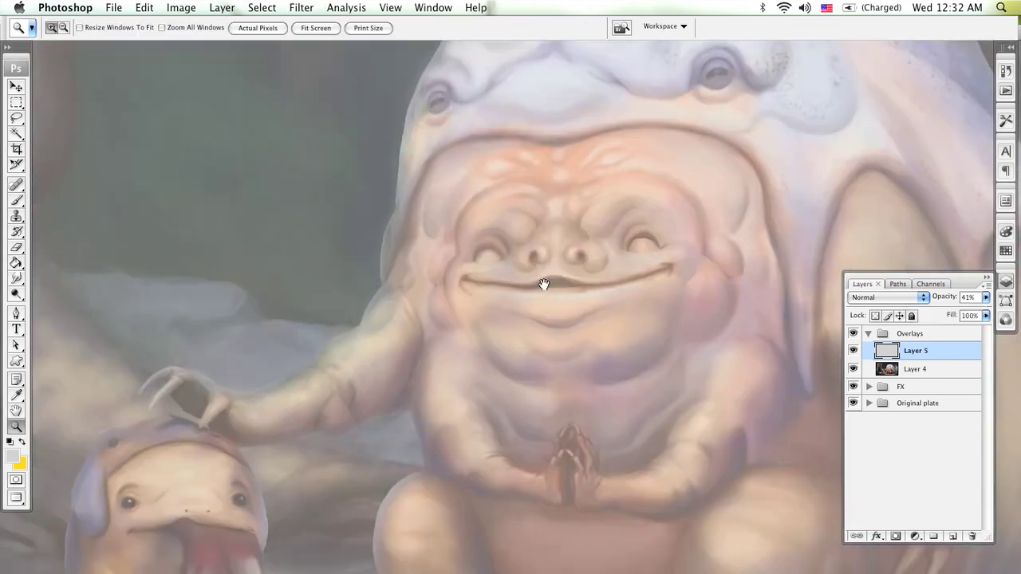
pyautogui.click(551, 294)
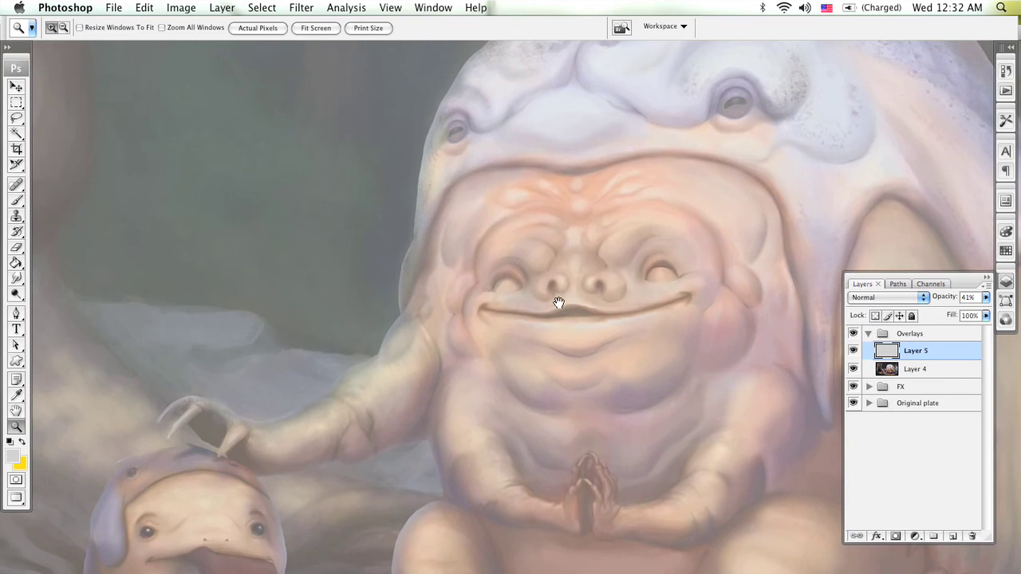
# Add monochromatic Gaussian noise at 18.92% to the light grey layer, comparing it with the Uniform distribution first
pyautogui.click(302, 8)
pyautogui.moveTo(404, 241)
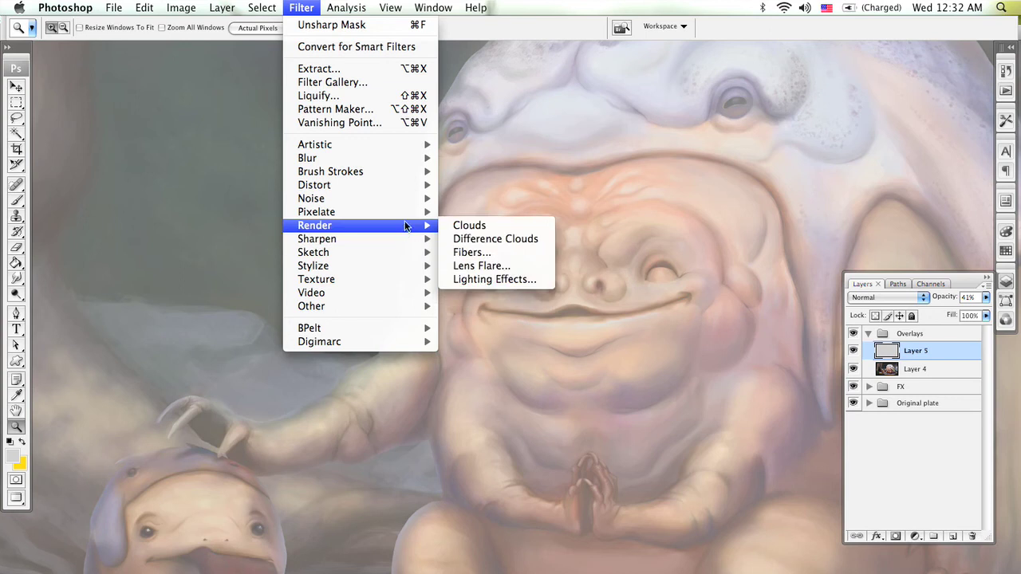
pyautogui.moveTo(406, 215)
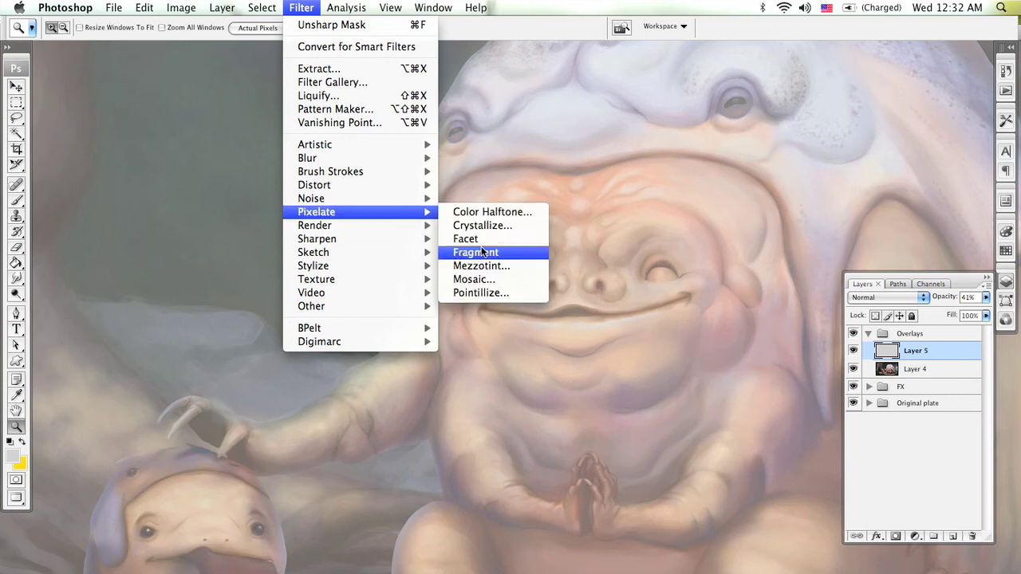
pyautogui.moveTo(419, 198)
pyautogui.click(476, 200)
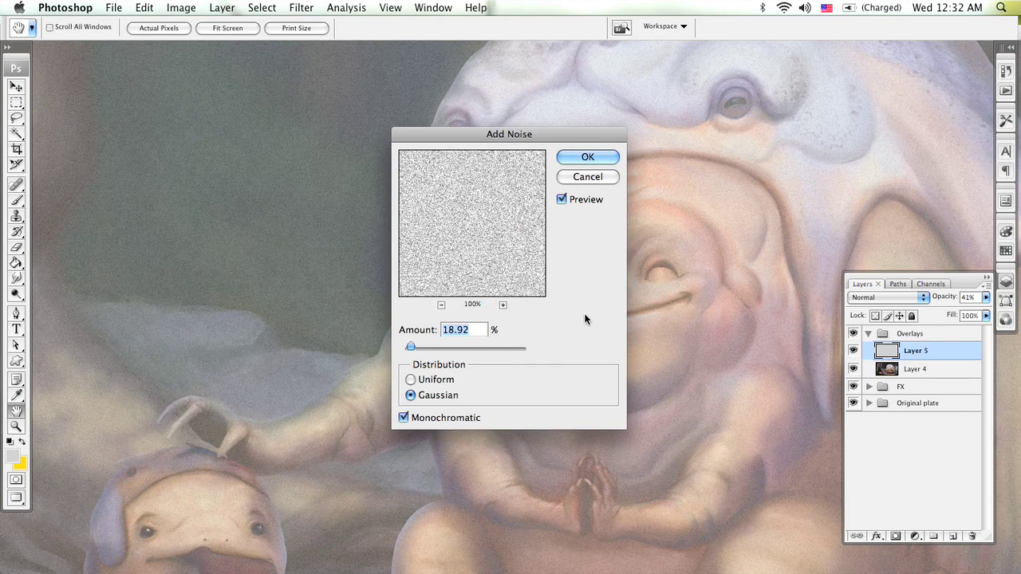
pyautogui.click(411, 381)
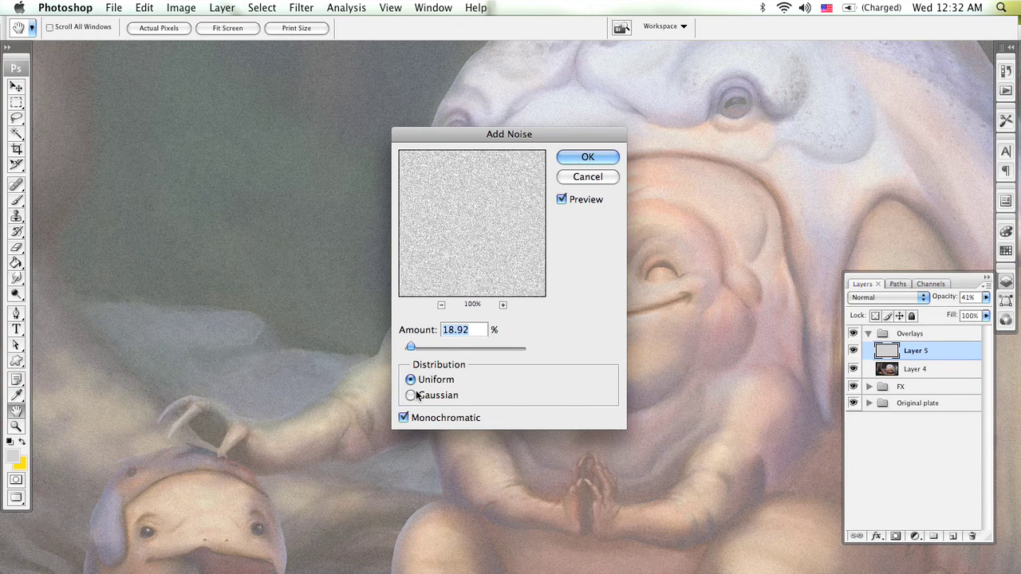
pyautogui.click(413, 395)
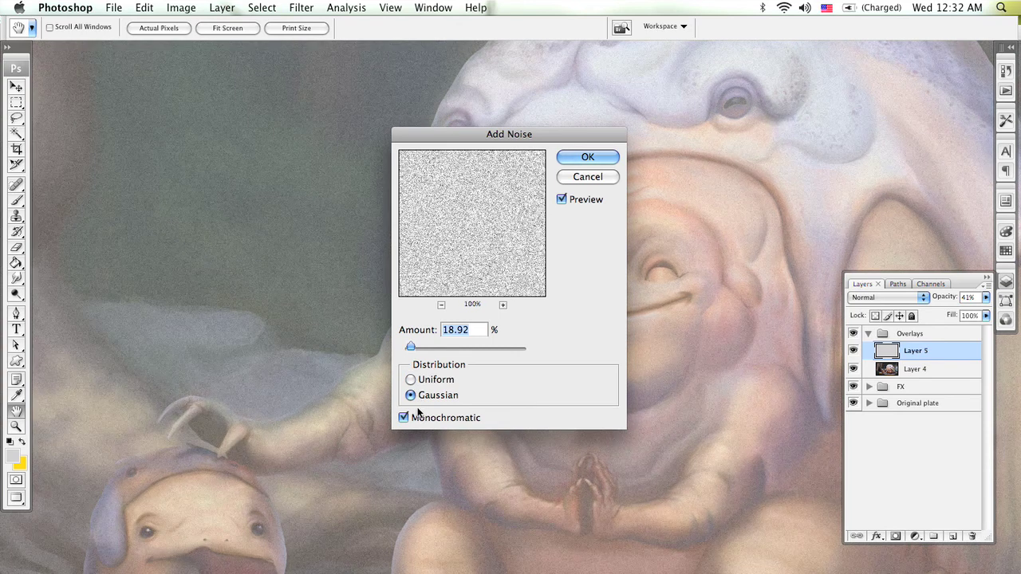
pyautogui.click(587, 156)
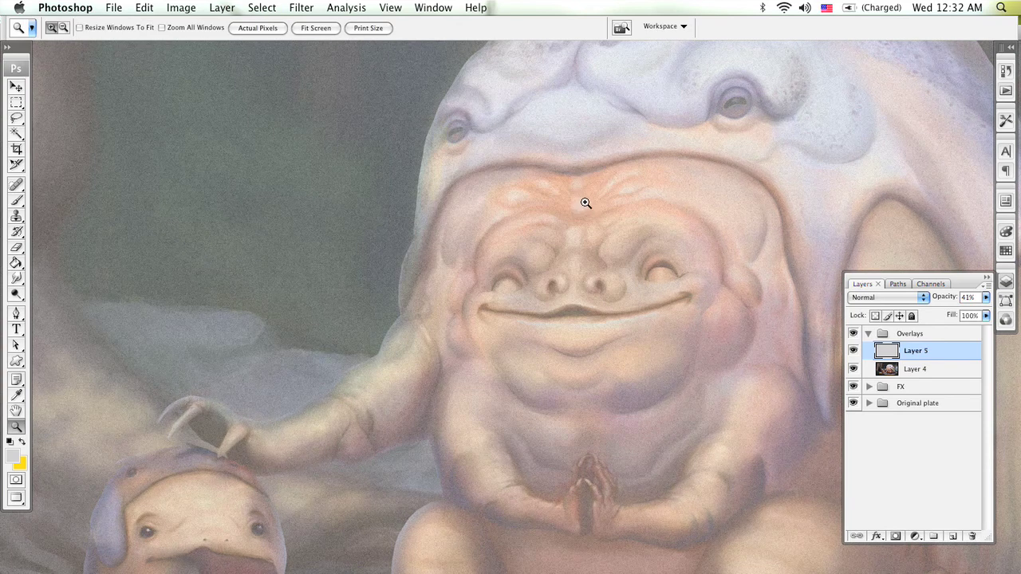
# Set the noise layer's blending mode to Soft Light and lower its opacity to 11%
pyautogui.click(907, 296)
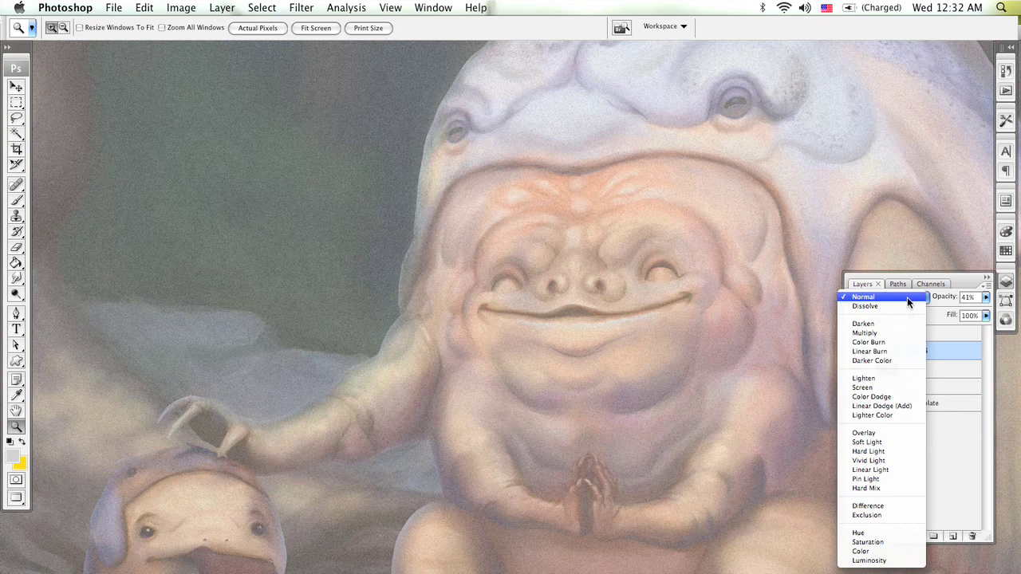
pyautogui.click(917, 441)
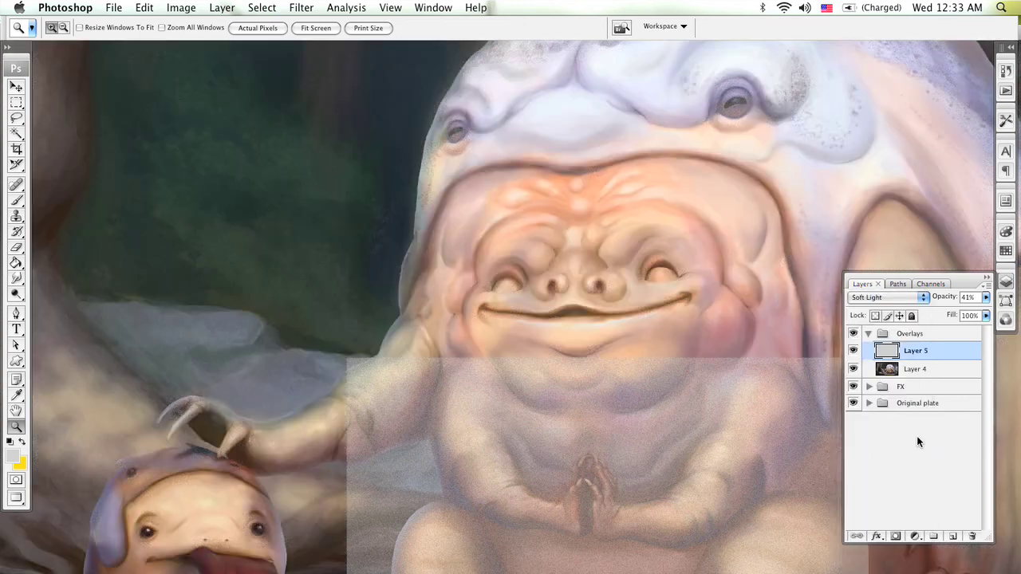
pyautogui.click(985, 296)
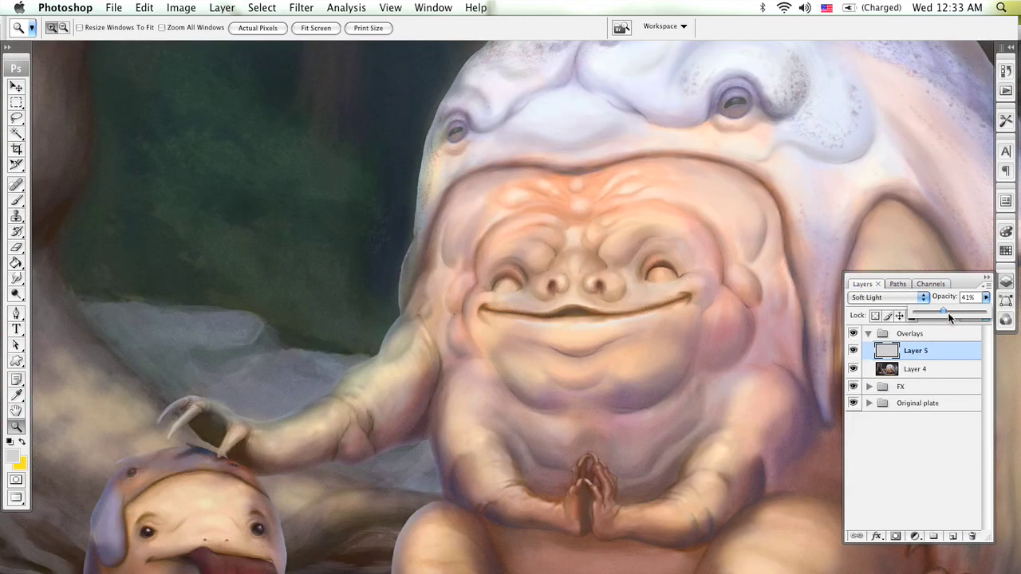
pyautogui.moveTo(928, 311); pyautogui.dragTo(921, 311)
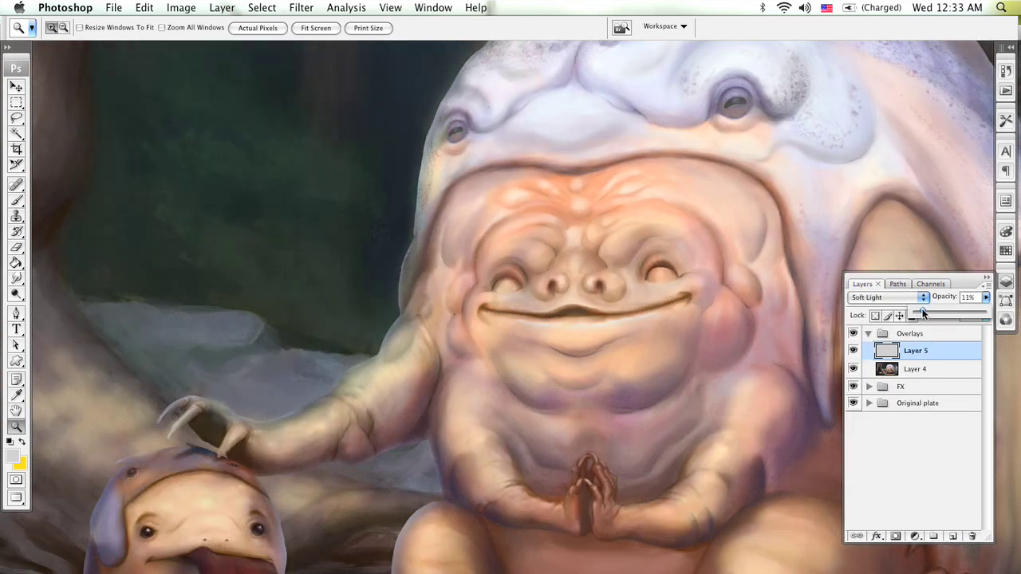
# Switch the noise layer to Overlay, compare the painting with it hidden and shown, and inspect the grain around the large creature's mouth
pyautogui.click(894, 298)
pyautogui.click(894, 288)
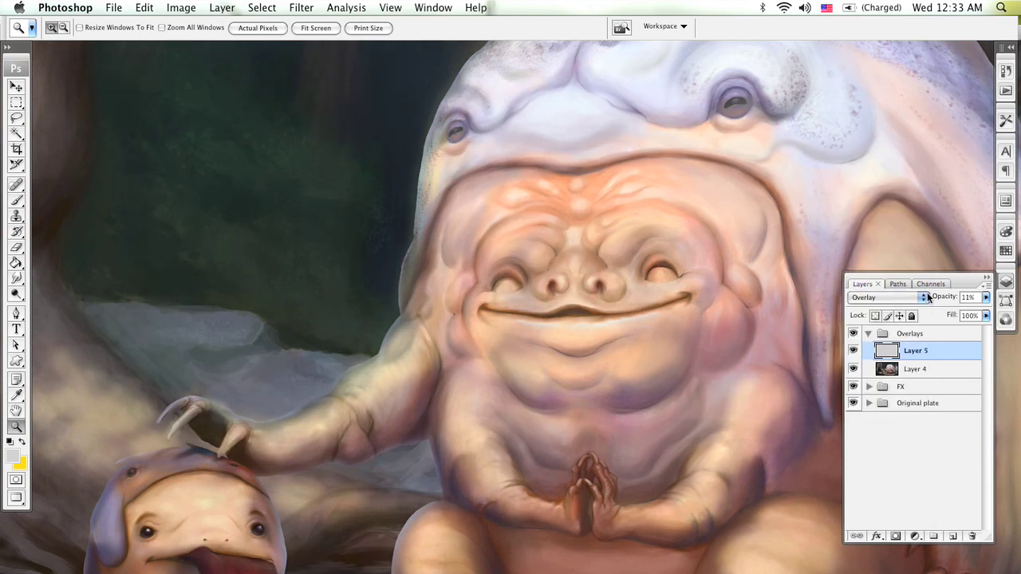
pyautogui.click(854, 351)
pyautogui.click(853, 352)
pyautogui.click(534, 375)
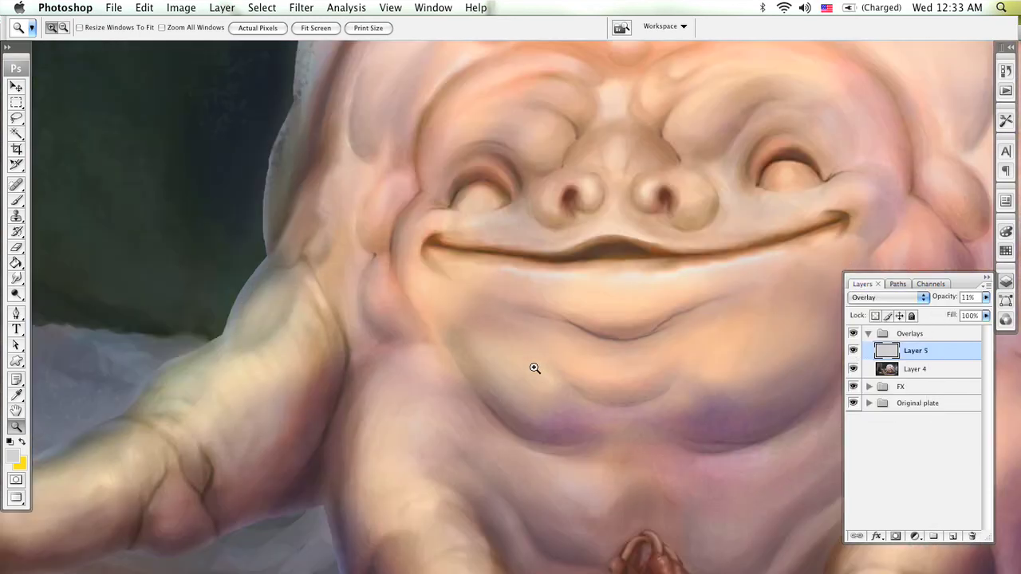
pyautogui.click(537, 365)
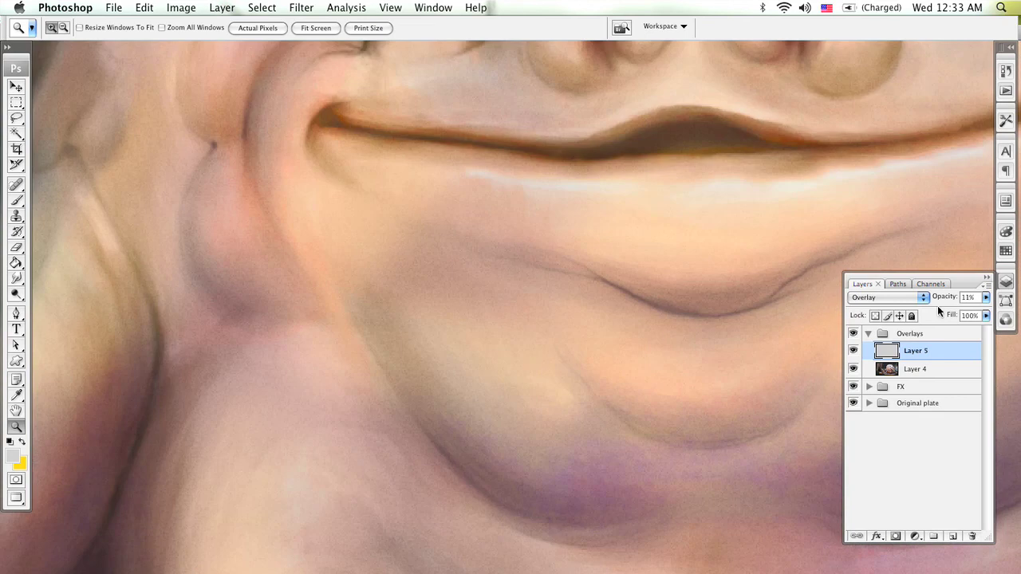
# Set the noise layer's opacity to 12% and try the Soft Light and Hard Light blending modes
pyautogui.click(986, 298)
pyautogui.moveTo(917, 311); pyautogui.dragTo(922, 311)
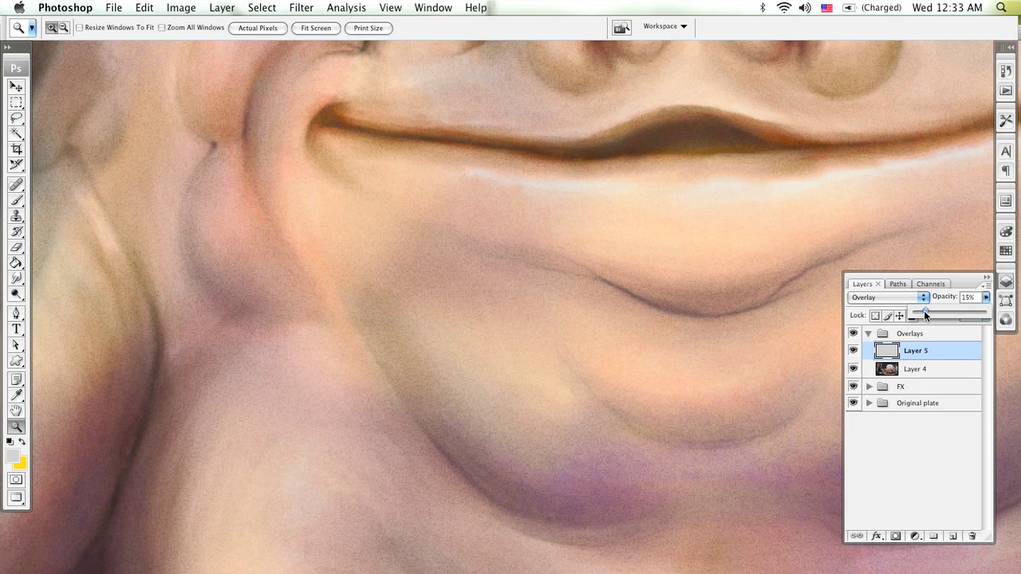
pyautogui.click(909, 298)
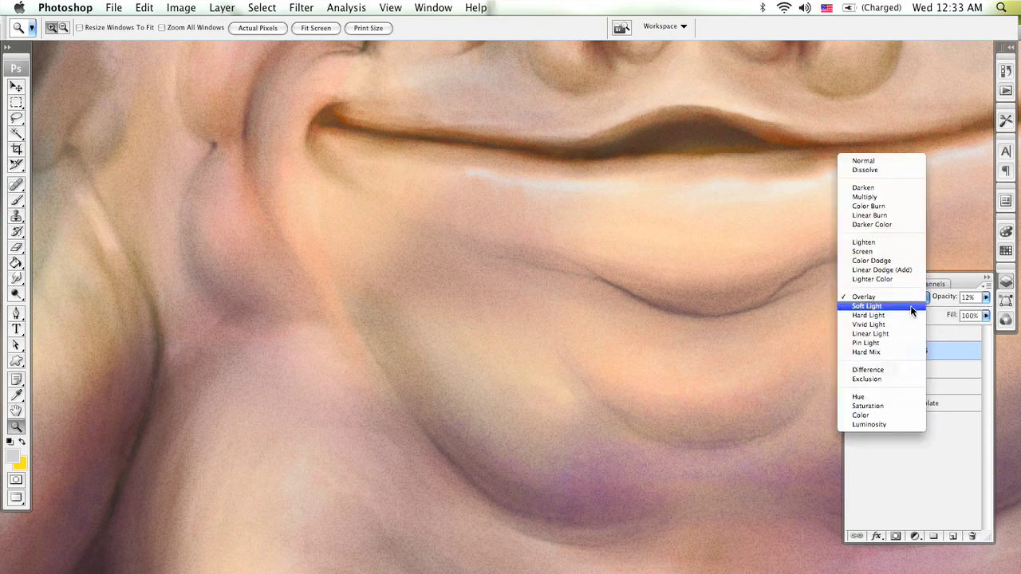
pyautogui.click(911, 305)
pyautogui.click(909, 297)
pyautogui.click(909, 302)
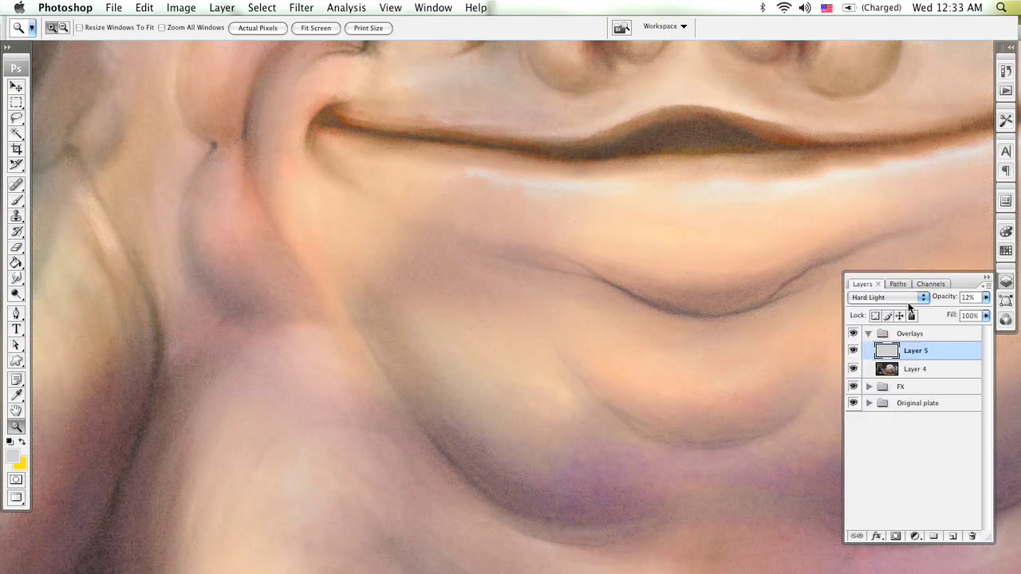
# Set the noise layer's blending mode to Soft Light and its opacity to 19%
pyautogui.click(906, 297)
pyautogui.click(922, 285)
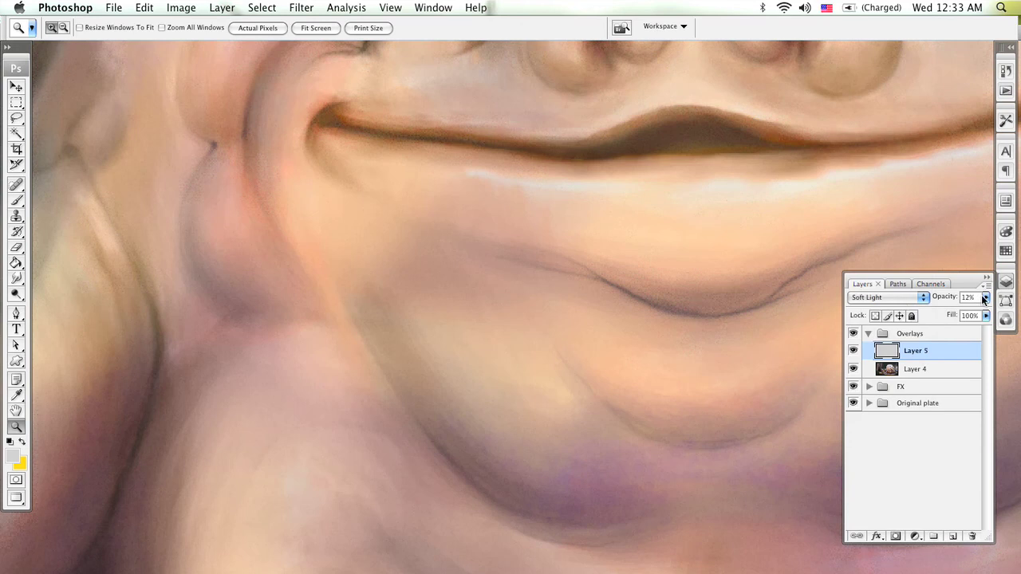
pyautogui.click(985, 296)
pyautogui.moveTo(935, 307); pyautogui.dragTo(928, 309)
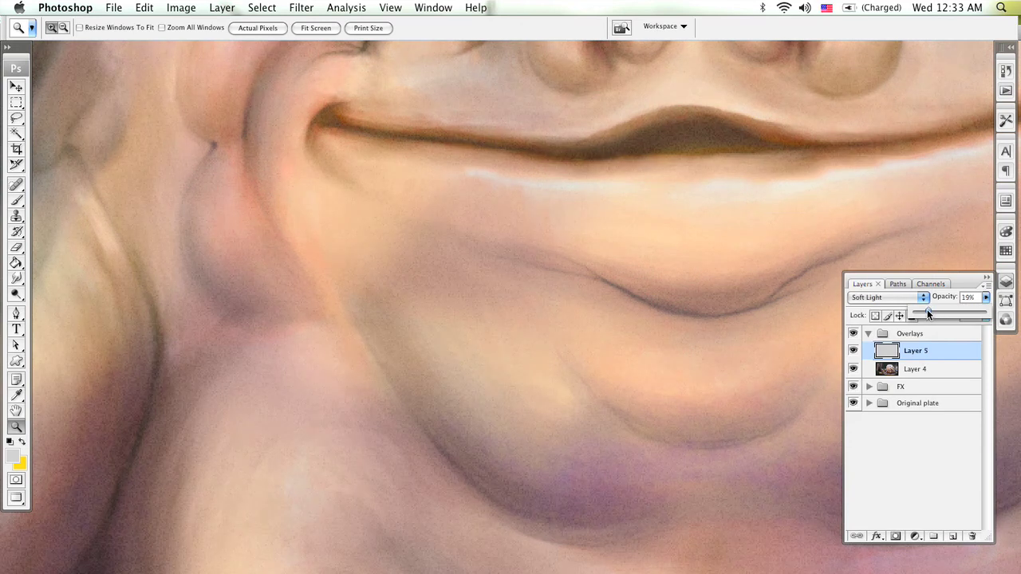
# Compare the whole painting with the noise layer hidden and shown, leaving the layer visible
pyautogui.keyDown('alt'); pyautogui.click(524, 319); pyautogui.keyUp('alt')
pyautogui.keyDown('alt'); pyautogui.click(550, 351); pyautogui.keyUp('alt')
pyautogui.keyDown('alt'); pyautogui.click(550, 351); pyautogui.keyUp('alt')
pyautogui.keyDown('alt'); pyautogui.click(559, 354); pyautogui.keyUp('alt')
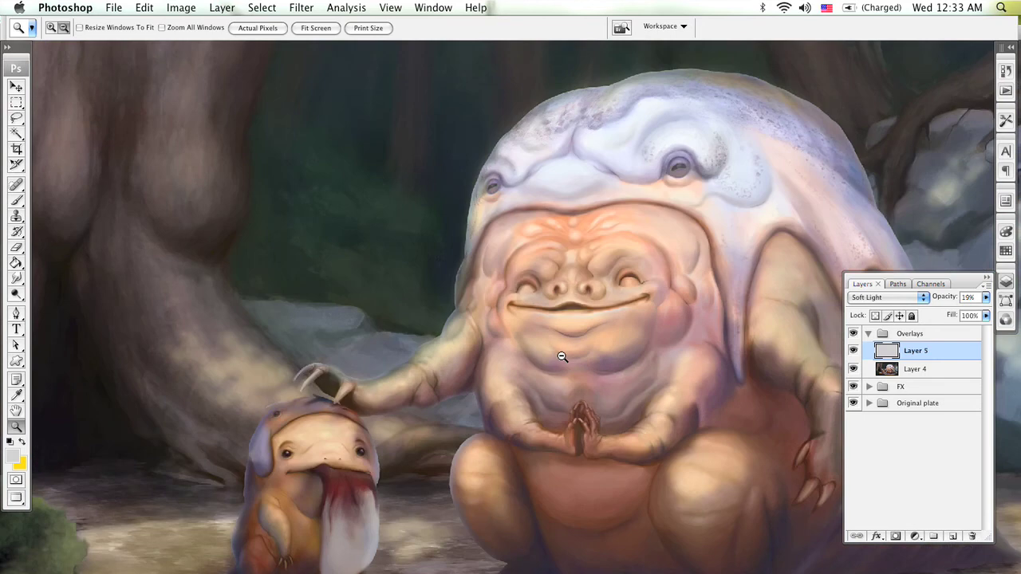
pyautogui.keyDown('alt'); pyautogui.click(559, 354); pyautogui.keyUp('alt')
pyautogui.moveTo(568, 370); pyautogui.dragTo(567, 338)
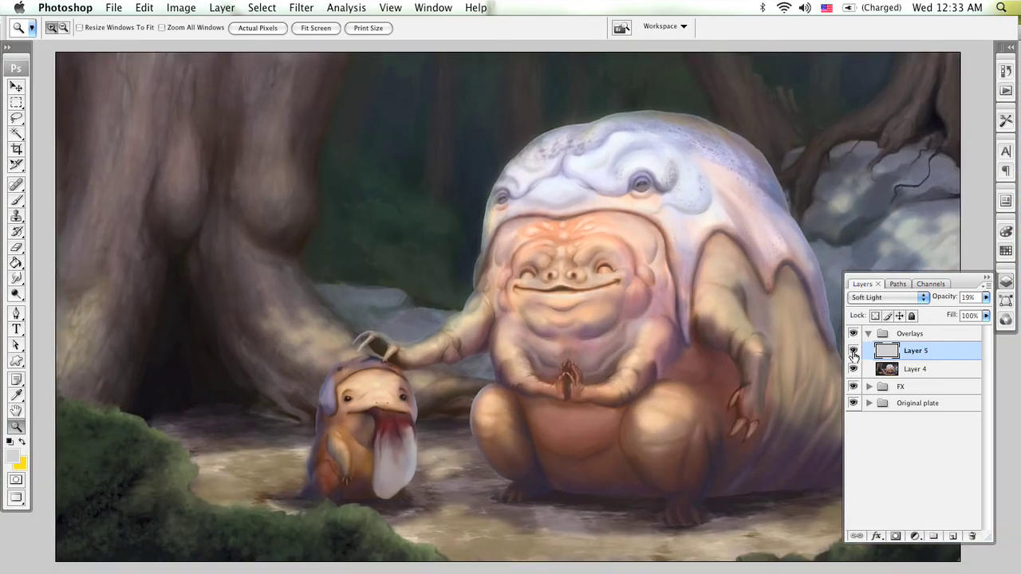
pyautogui.click(854, 352)
pyautogui.click(854, 352)
# Collapse the Overlays group and the layer list, and view the finished painting full screen on black with the interface hidden
pyautogui.click(868, 334)
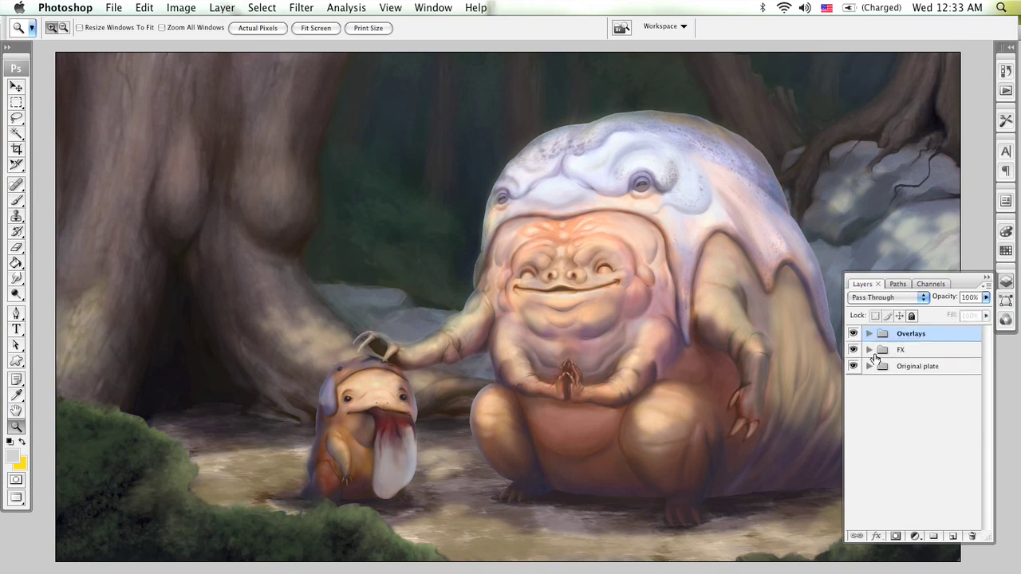
pyautogui.click(987, 278)
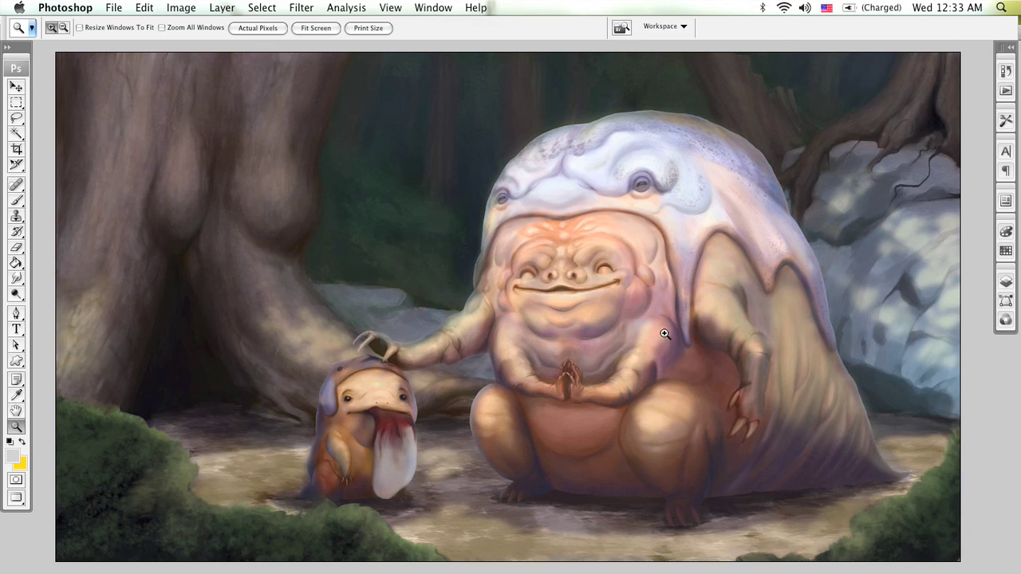
pyautogui.press('Tab')
pyautogui.press('f')
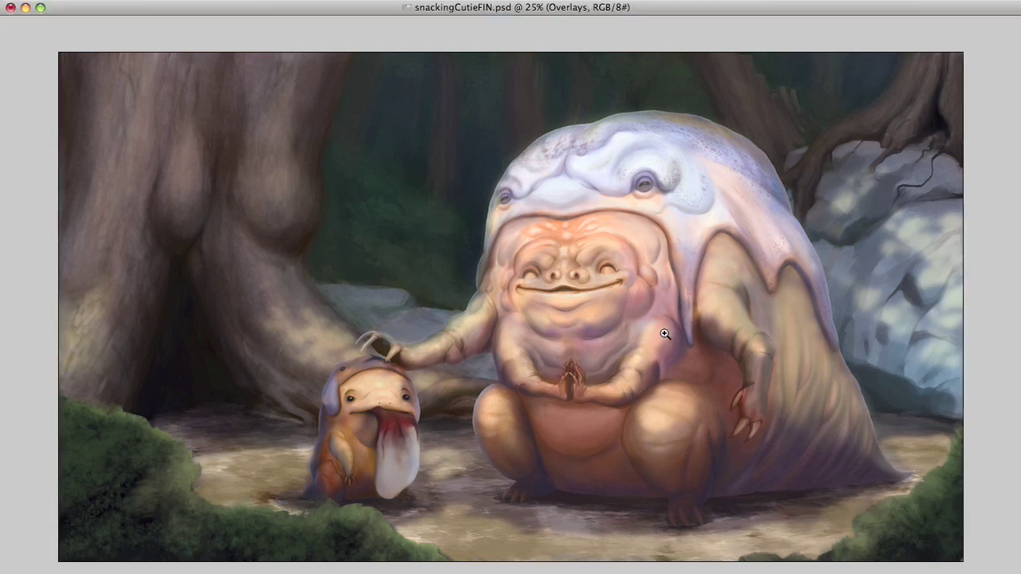
pyautogui.moveTo(613, 335); pyautogui.dragTo(612, 311)
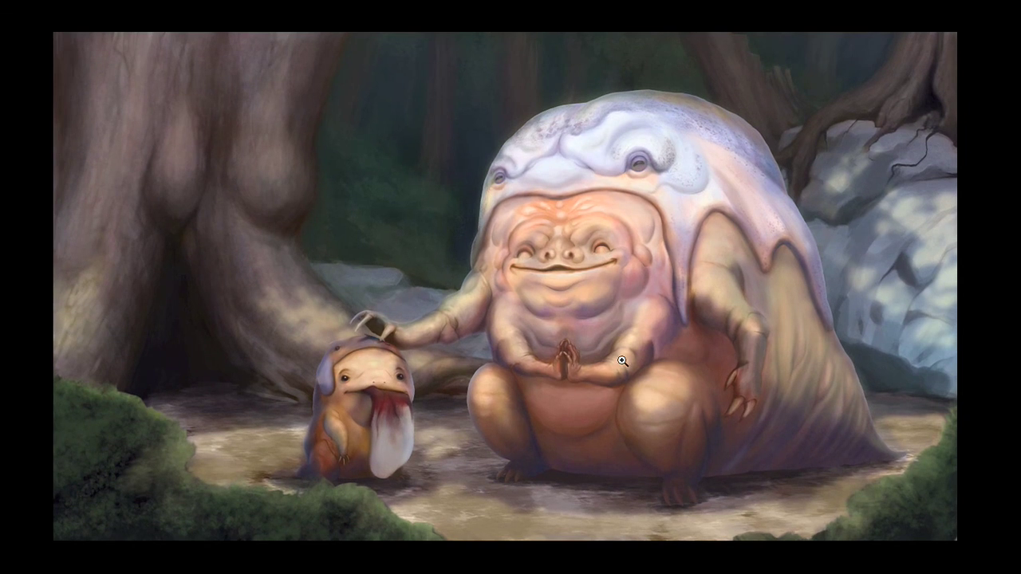